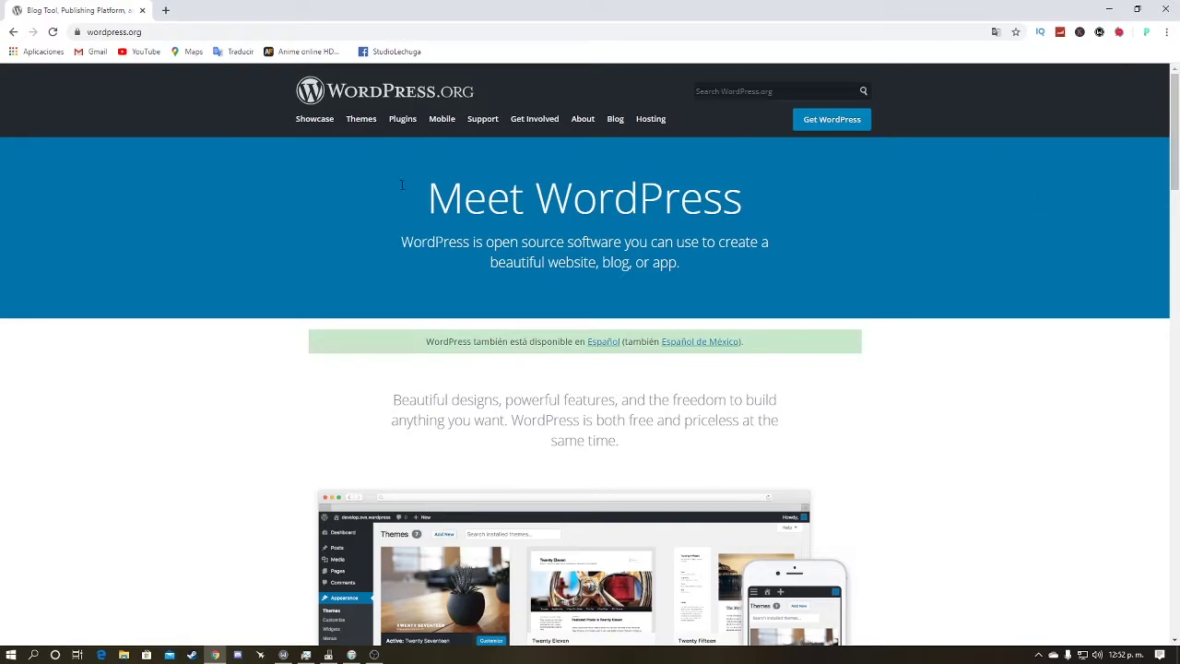
# Step: Download the WordPress 5.3.2 zip from WordPress.org's Get WordPress page
pyautogui.moveTo(194, 34); pyautogui.dragTo(92, 46)
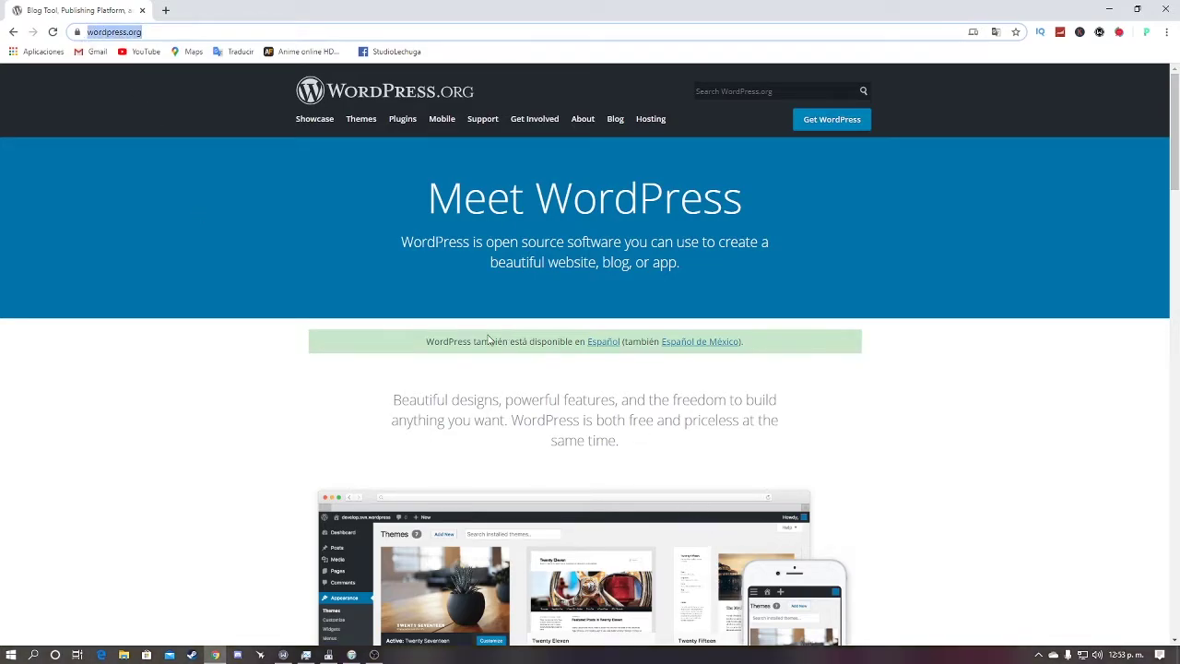
pyautogui.click(998, 536)
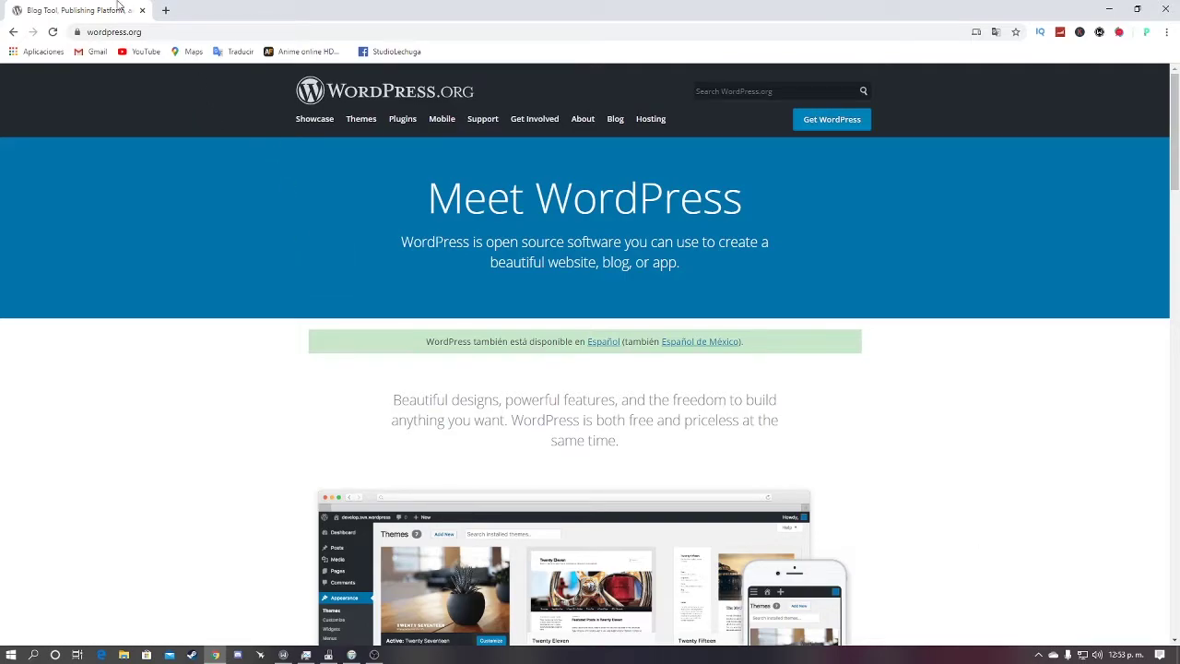
pyautogui.click(67, 37)
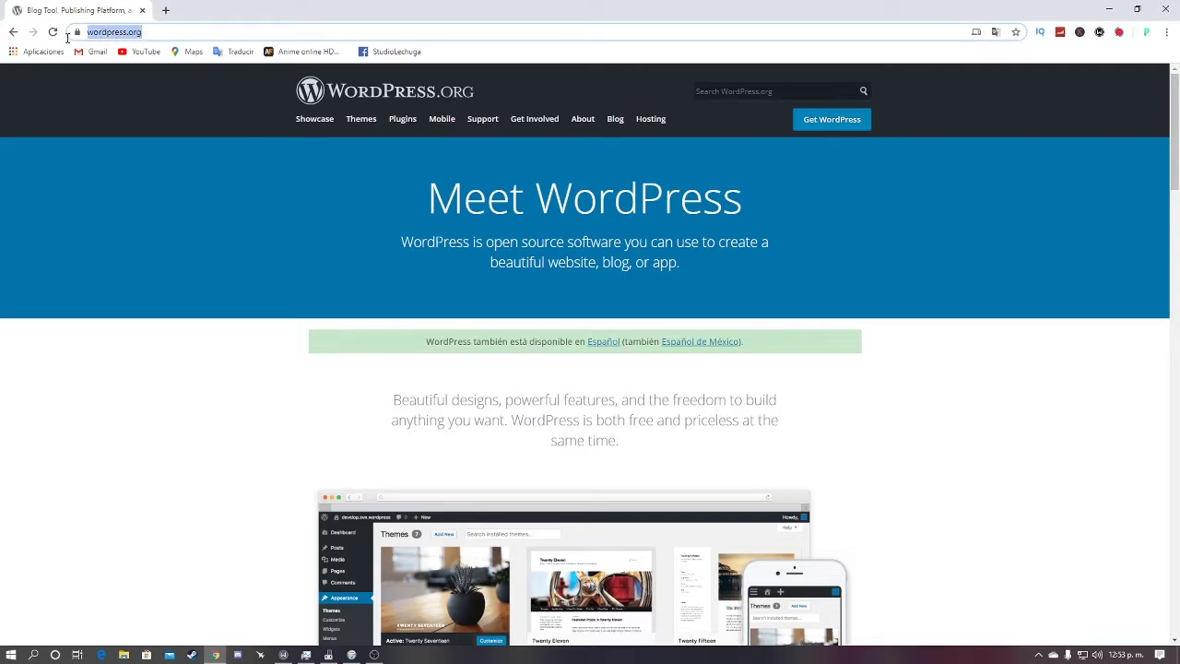
pyautogui.click(839, 127)
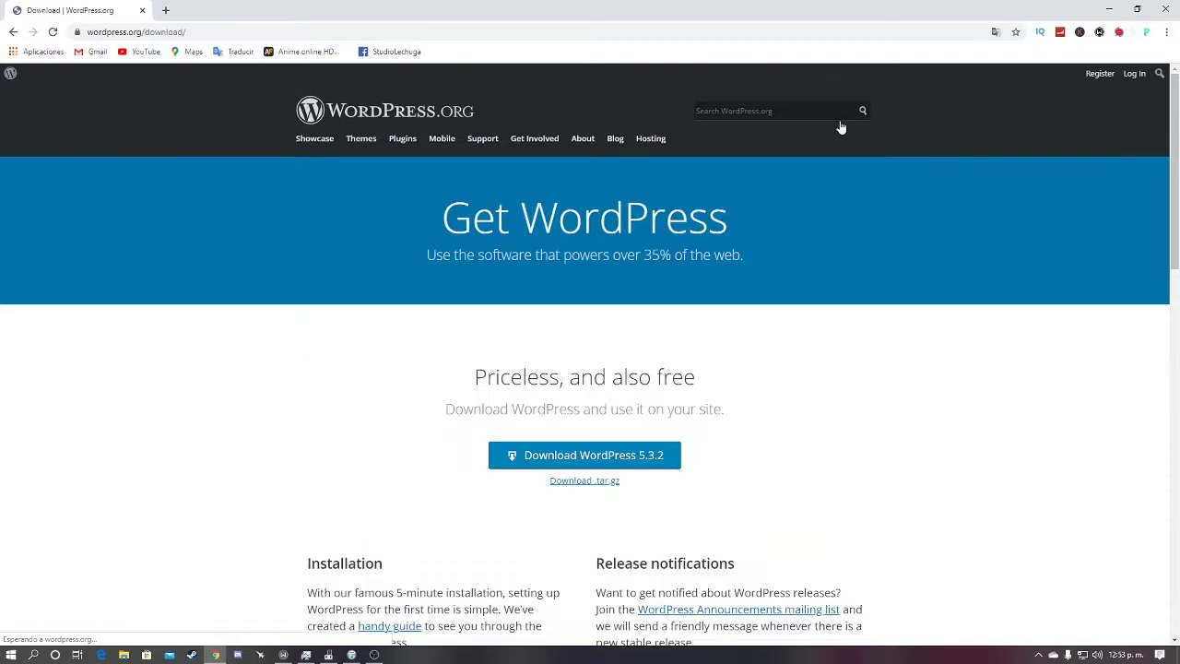
pyautogui.click(655, 466)
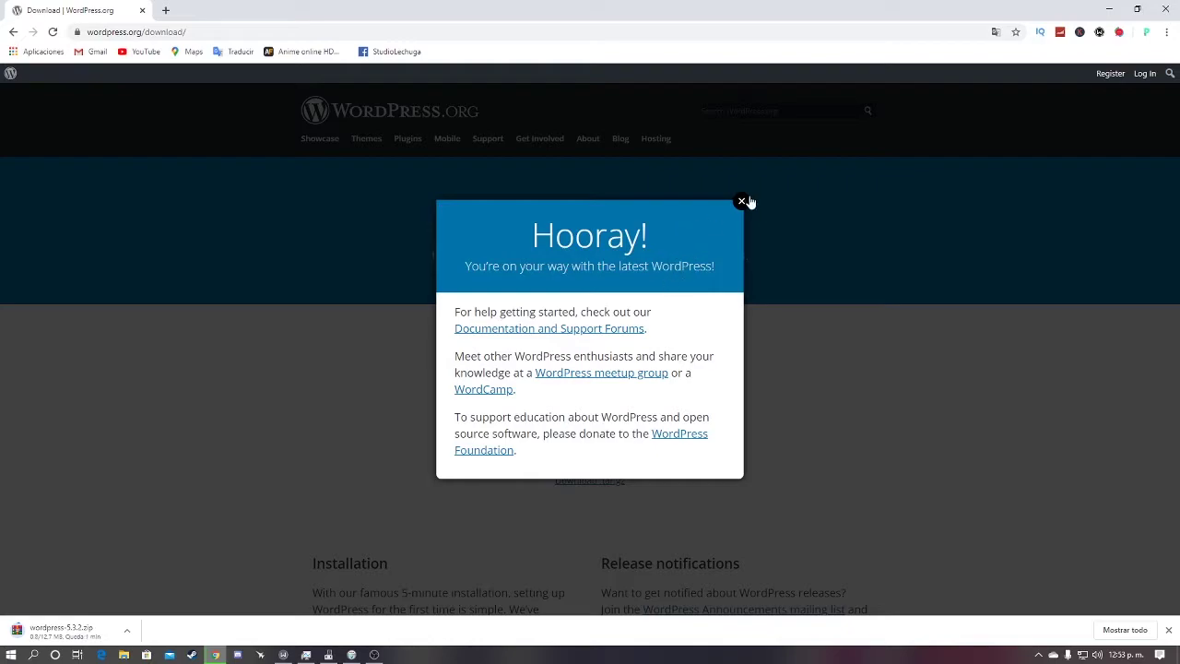
pyautogui.click(742, 202)
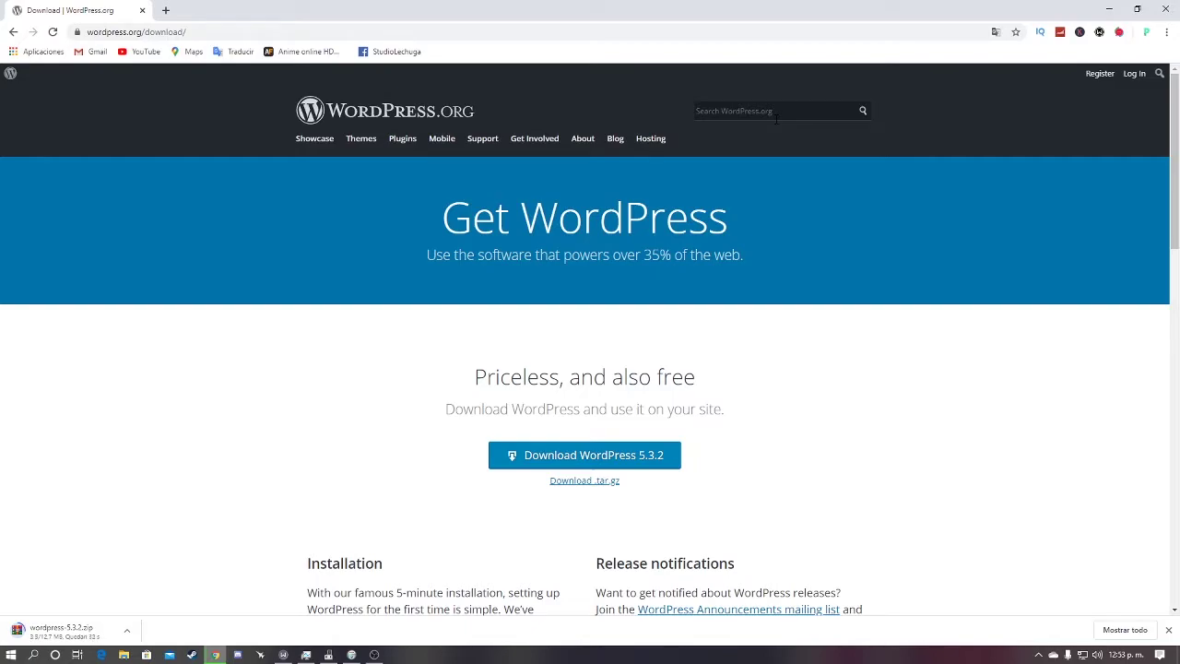
pyautogui.click(11, 654)
# Step: Start Apache and MySQL in XAMPP Control Panel and let MySQL through the Windows firewall
pyautogui.click(63, 297)
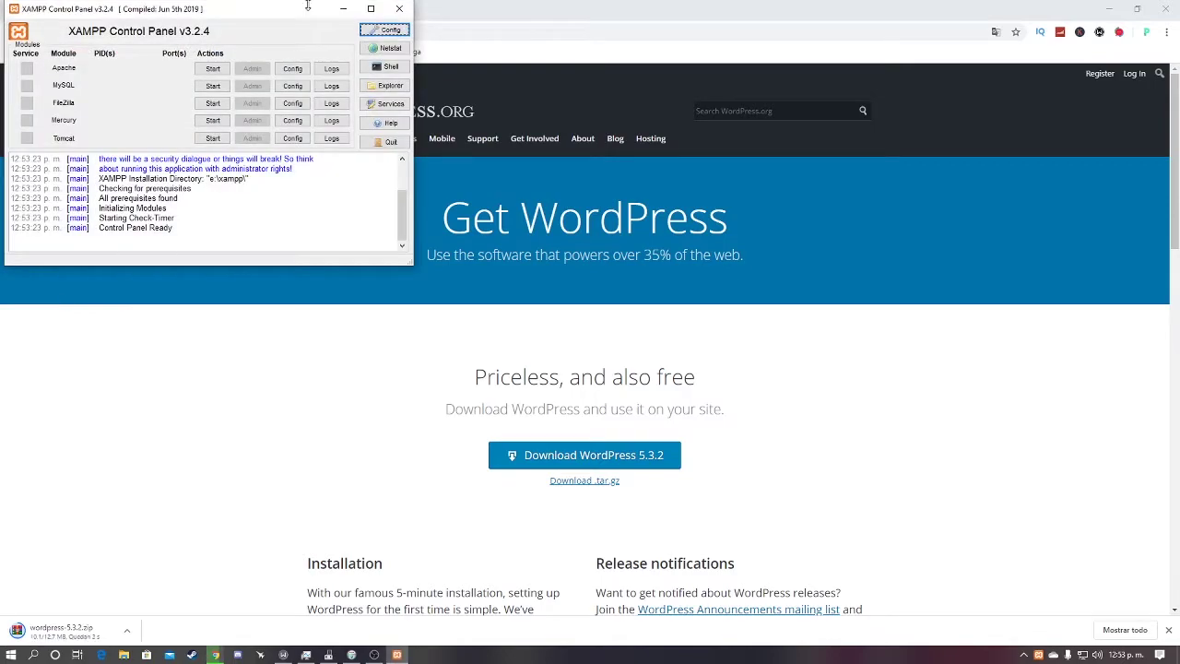
pyautogui.moveTo(290, 14); pyautogui.dragTo(977, 248)
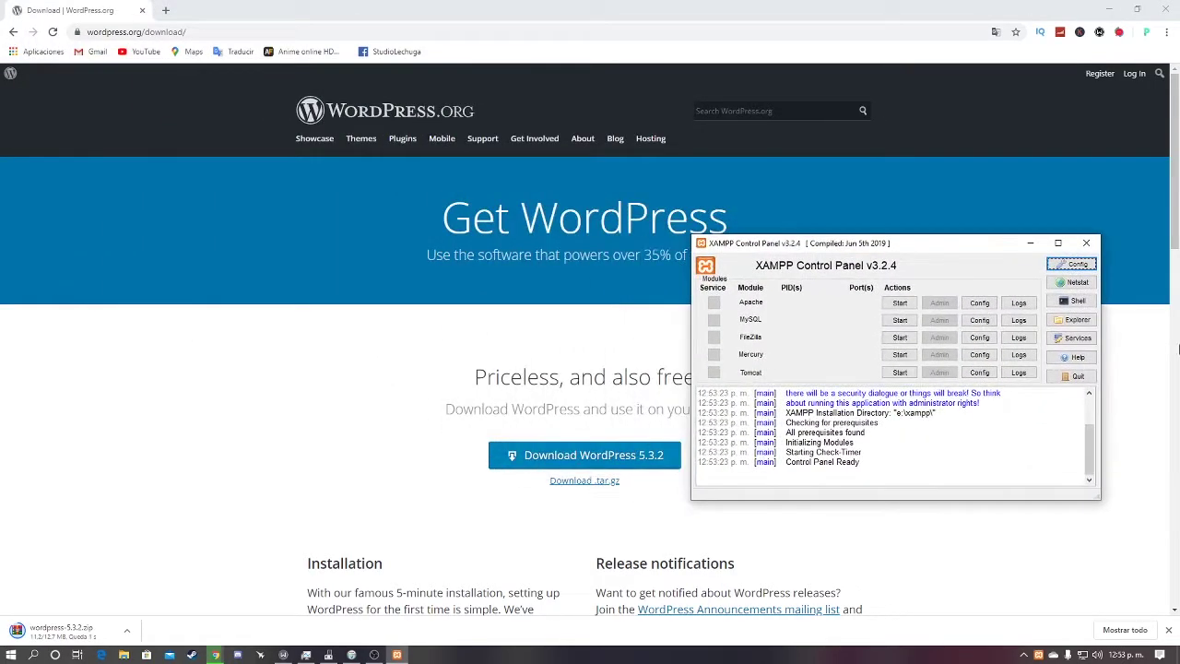
pyautogui.click(899, 302)
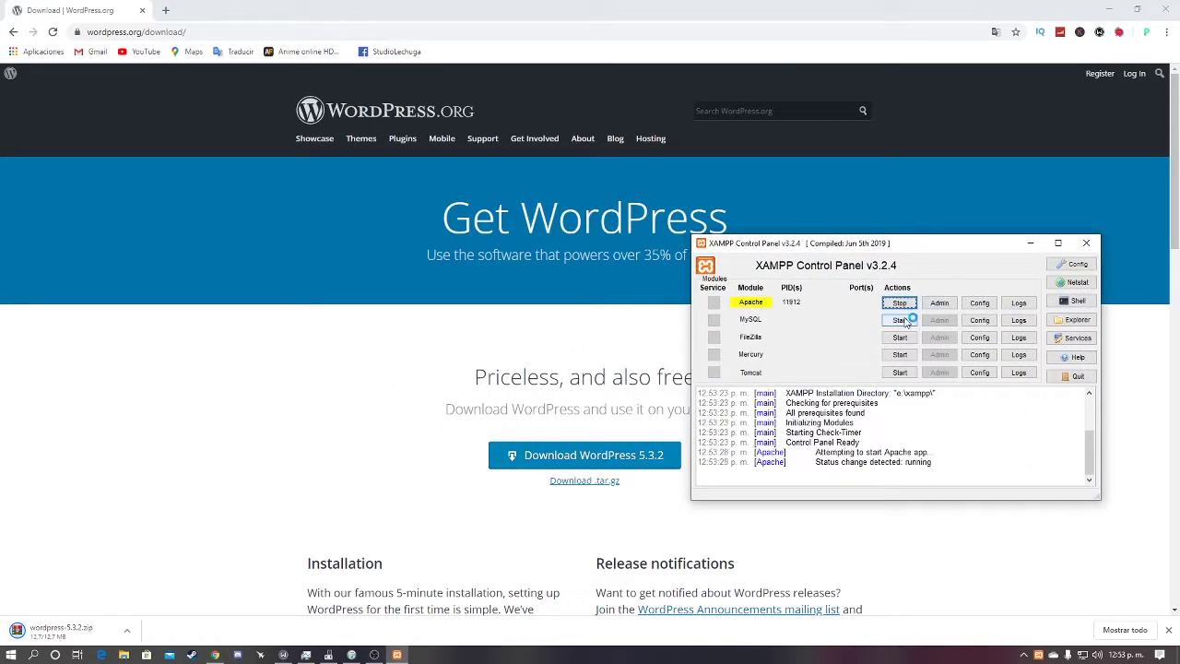
pyautogui.click(900, 319)
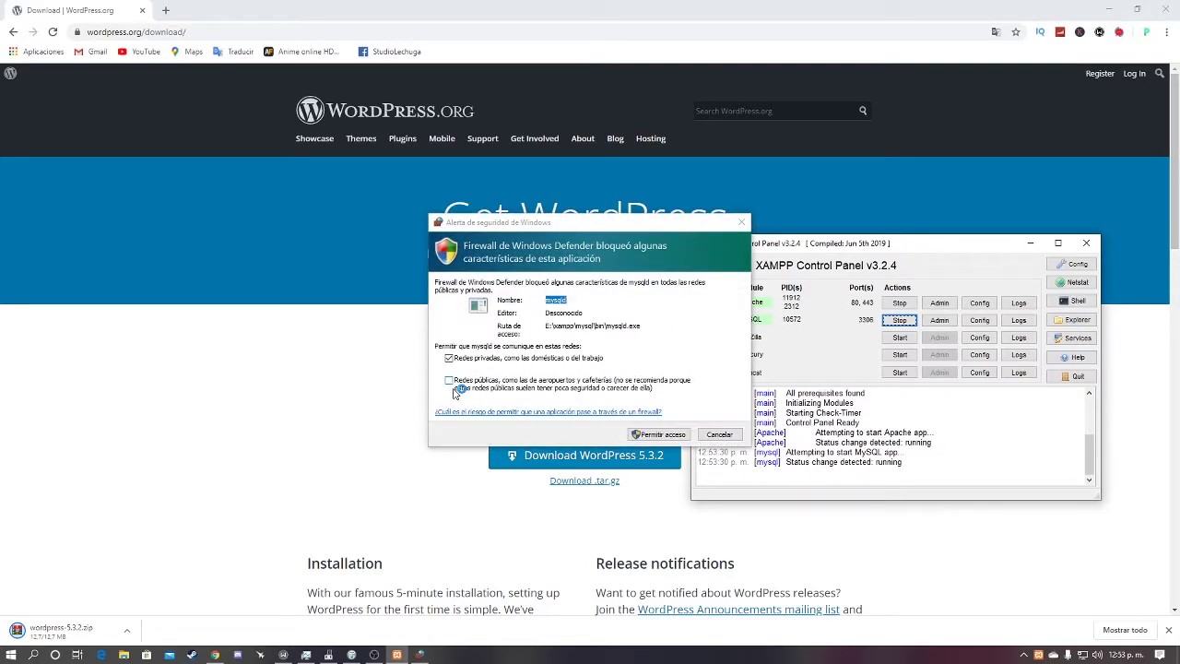
pyautogui.click(668, 433)
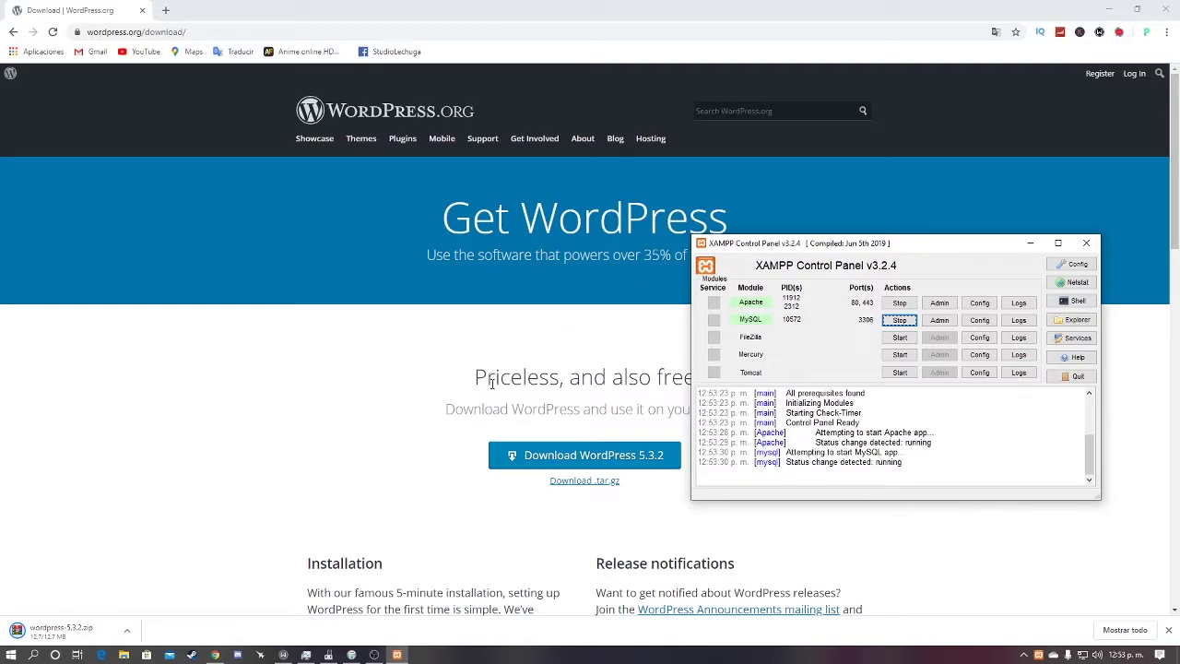
pyautogui.tripleClick(304, 414)
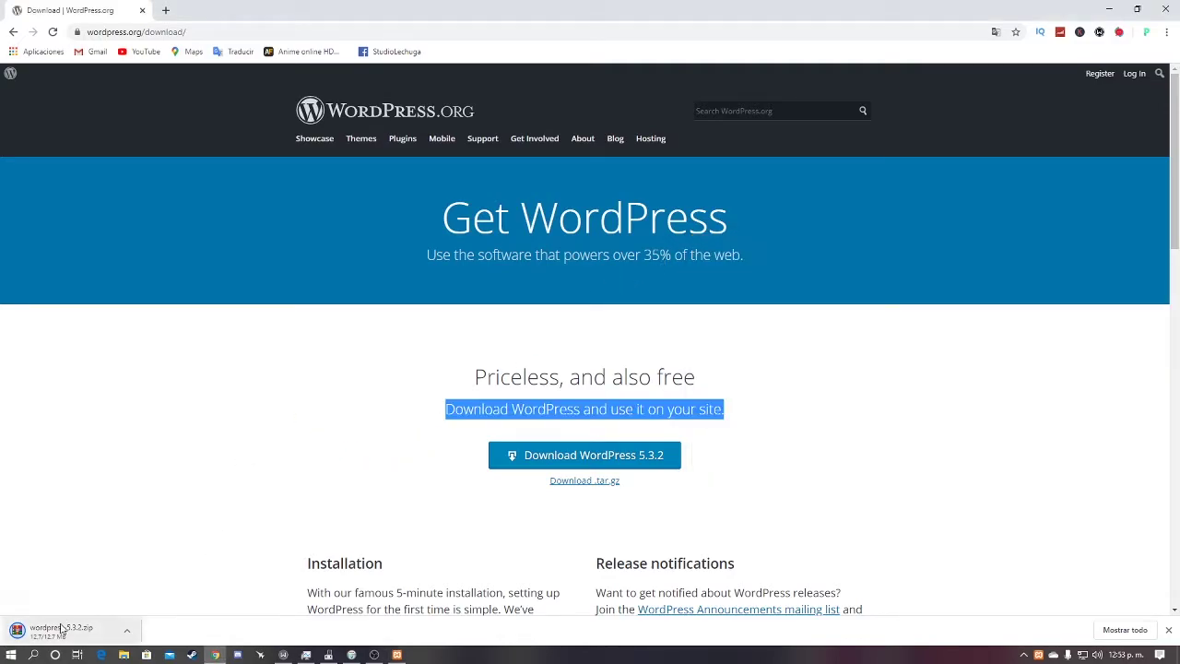
# Step: Open the downloaded wordpress-5.3.2.zip in WinRAR and pick up its wordpress folder
pyautogui.press('End')
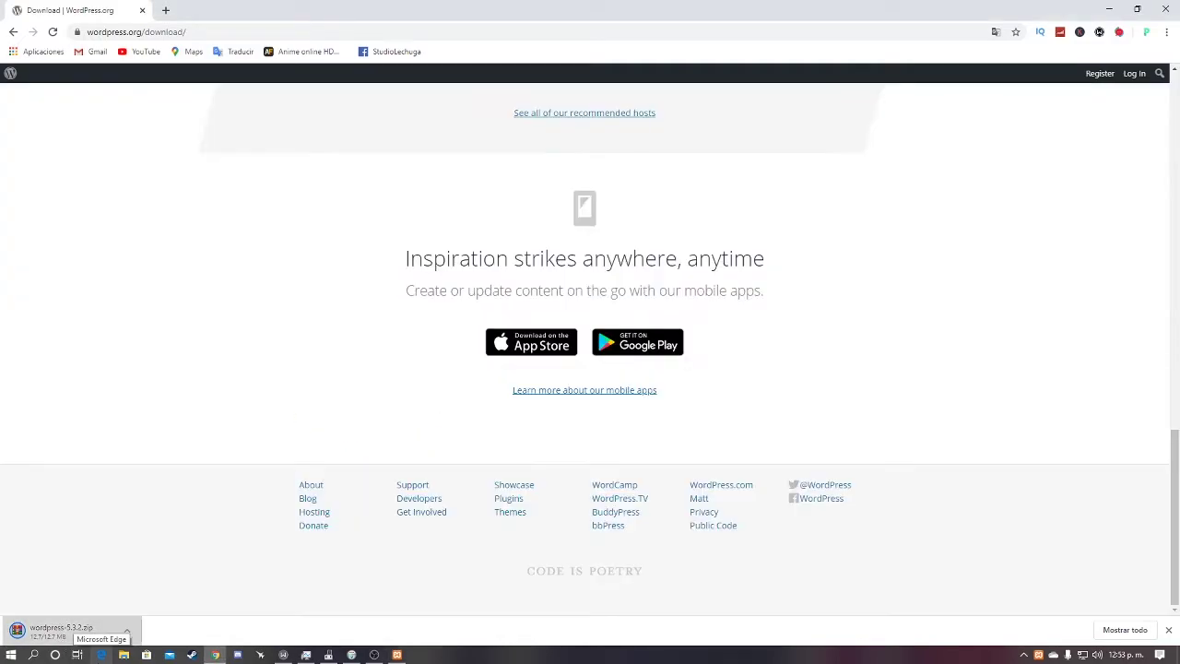
pyautogui.click(55, 630)
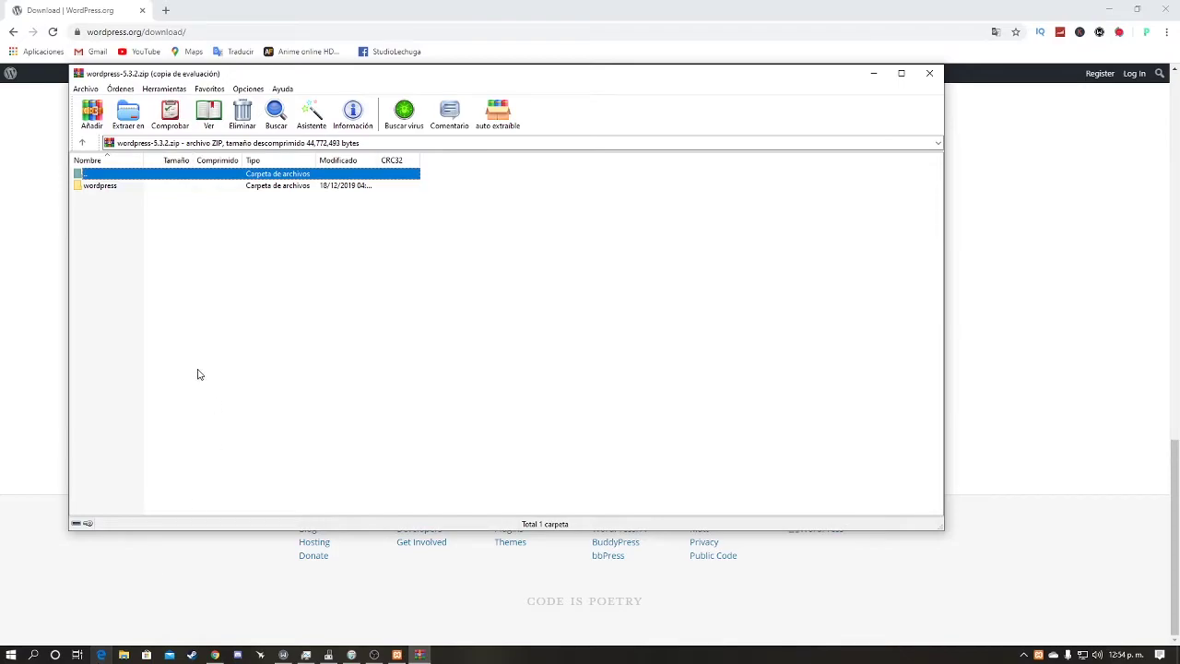
pyautogui.moveTo(180, 185); pyautogui.dragTo(548, 109)
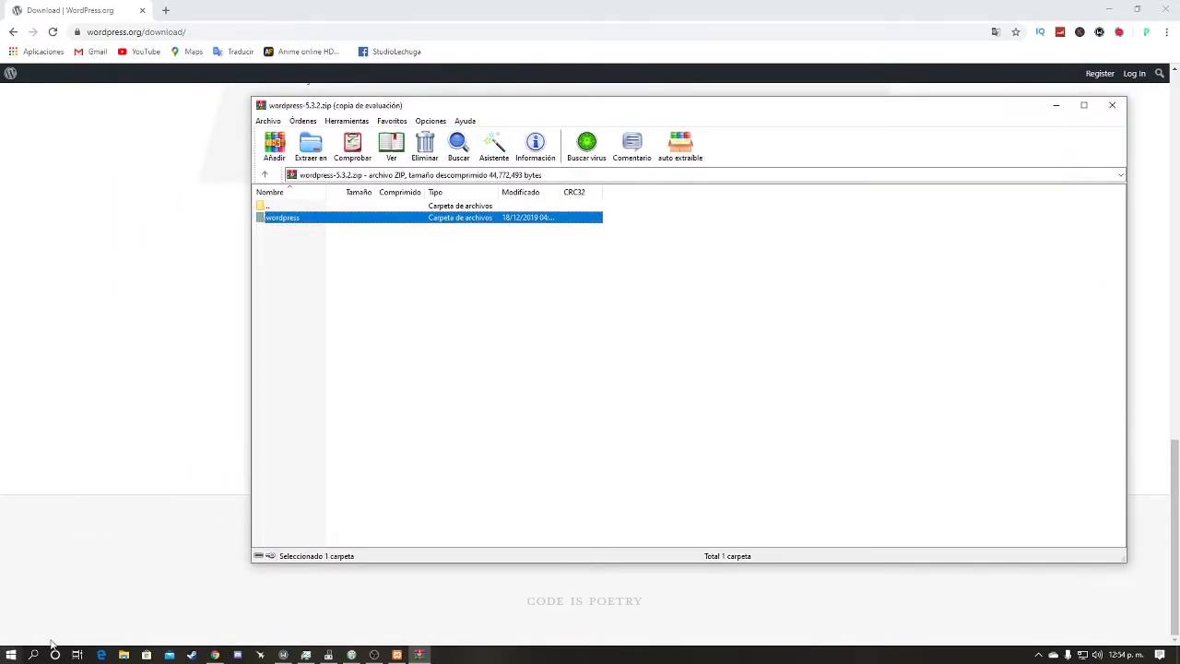
# Step: Delete all 8 existing items in E:\xampp\htdocs
pyautogui.click(123, 654)
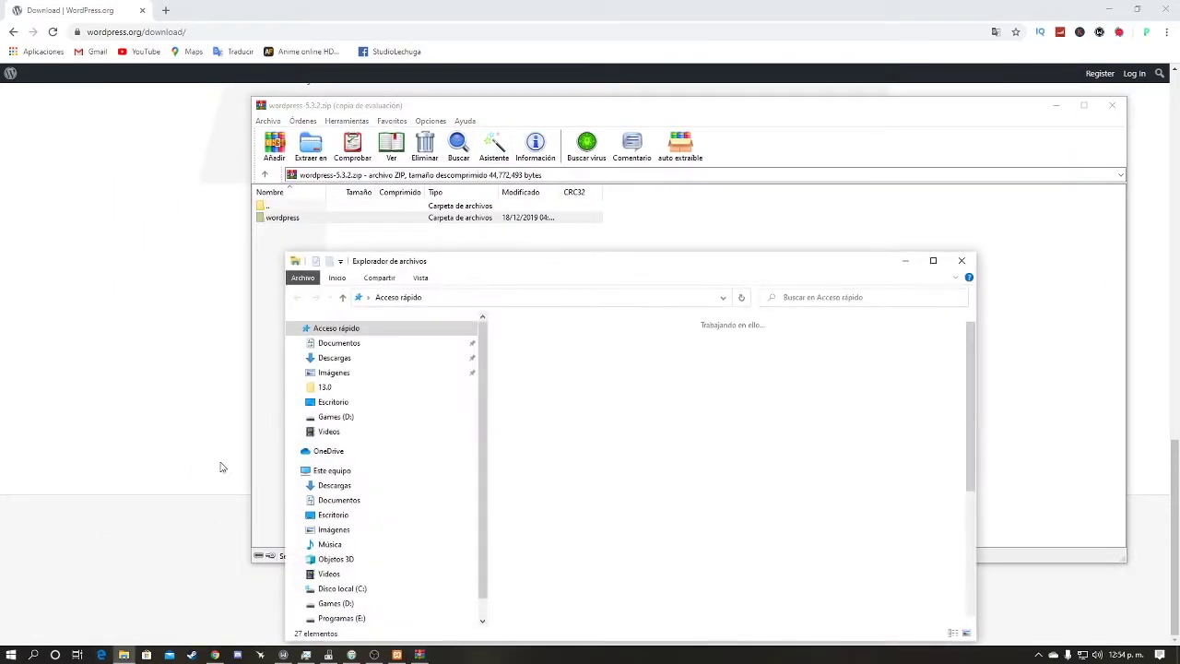
pyautogui.moveTo(785, 266); pyautogui.dragTo(513, 3)
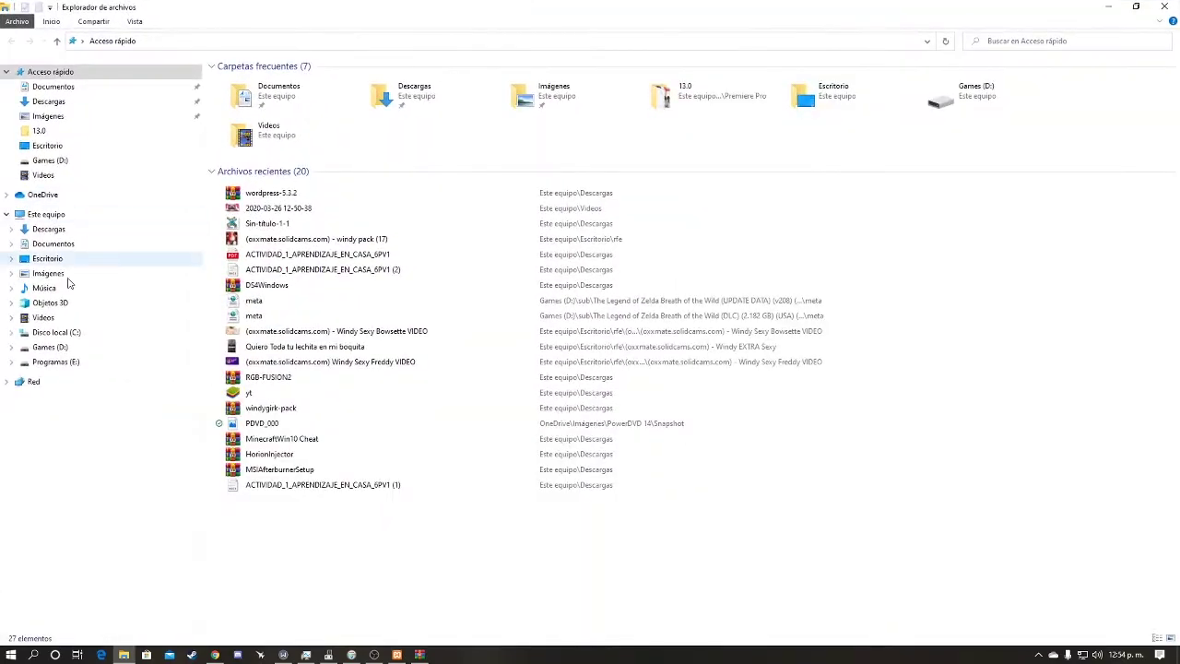
pyautogui.click(61, 218)
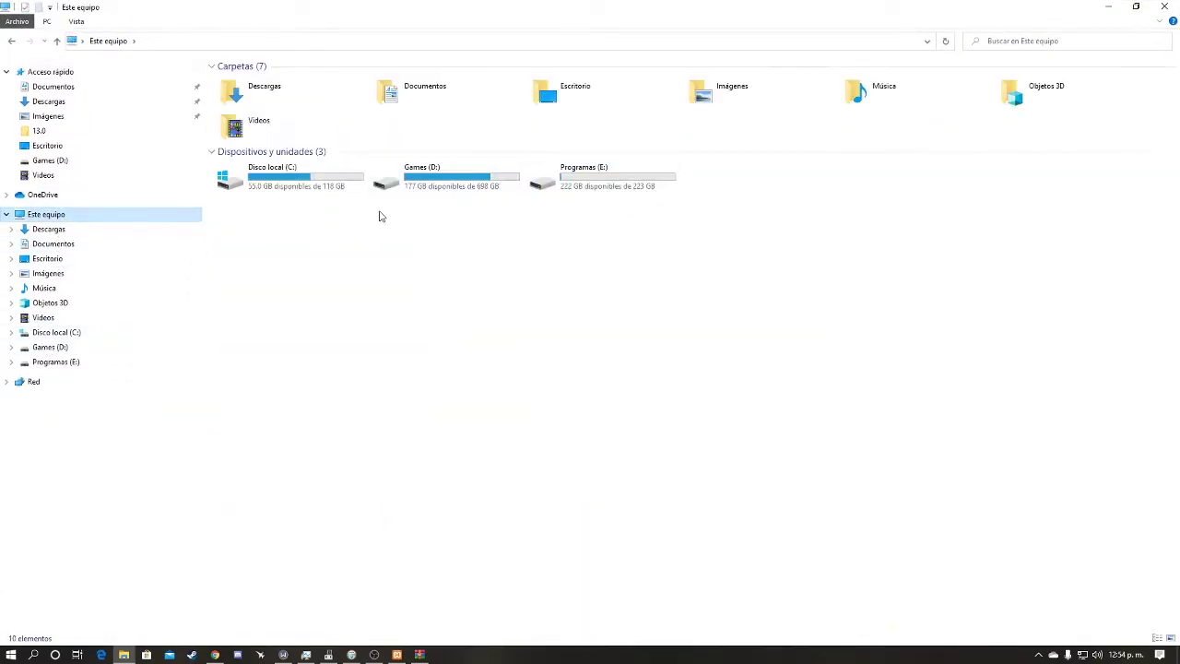
pyautogui.click(545, 181)
pyautogui.doubleClick(545, 180)
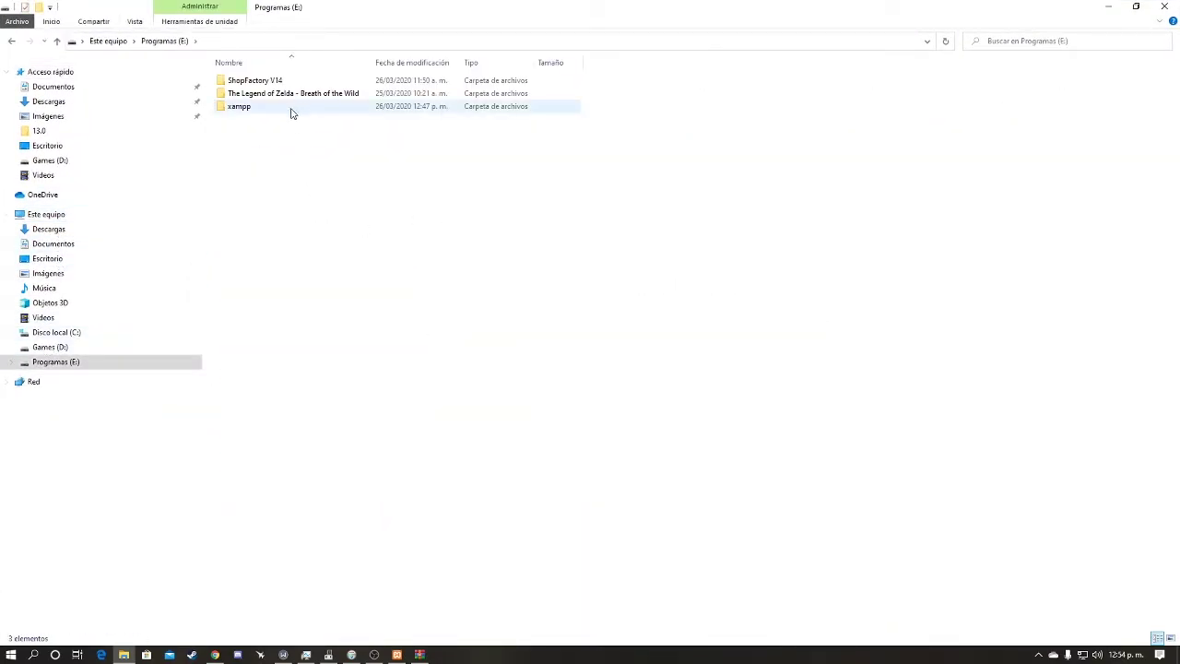
pyautogui.doubleClick(290, 113)
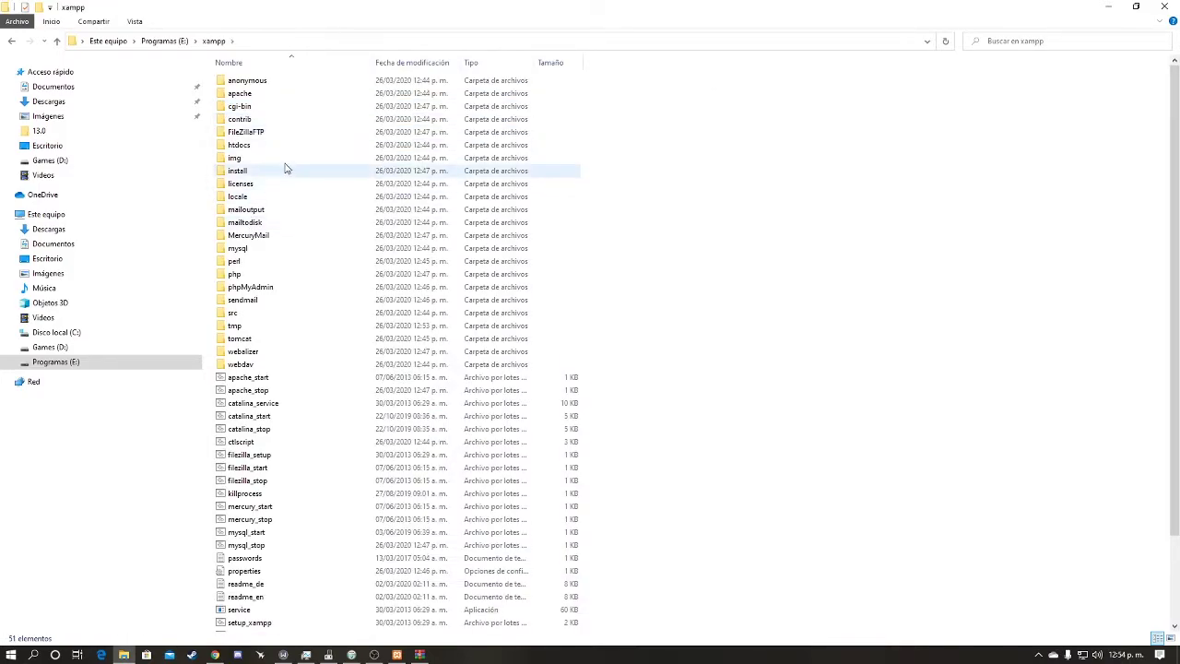
pyautogui.doubleClick(291, 147)
pyautogui.moveTo(291, 197); pyautogui.dragTo(325, 59)
pyautogui.press('Delete')
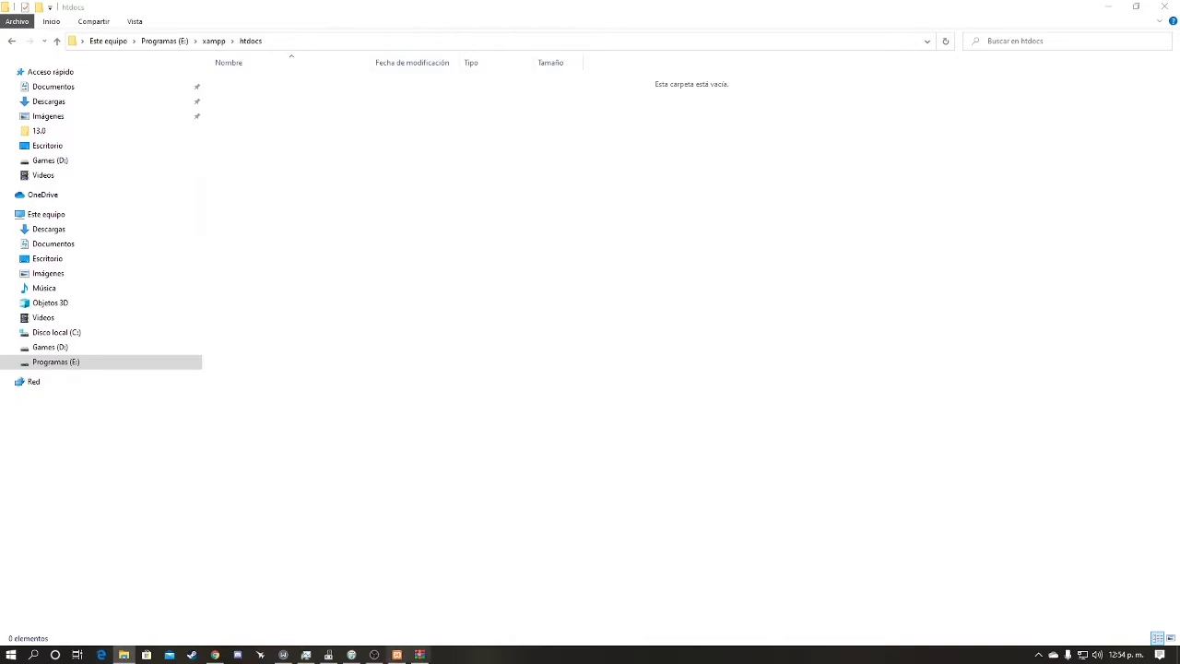
# Step: Extract the archive's wordpress folder from WinRAR into htdocs
pyautogui.click(417, 655)
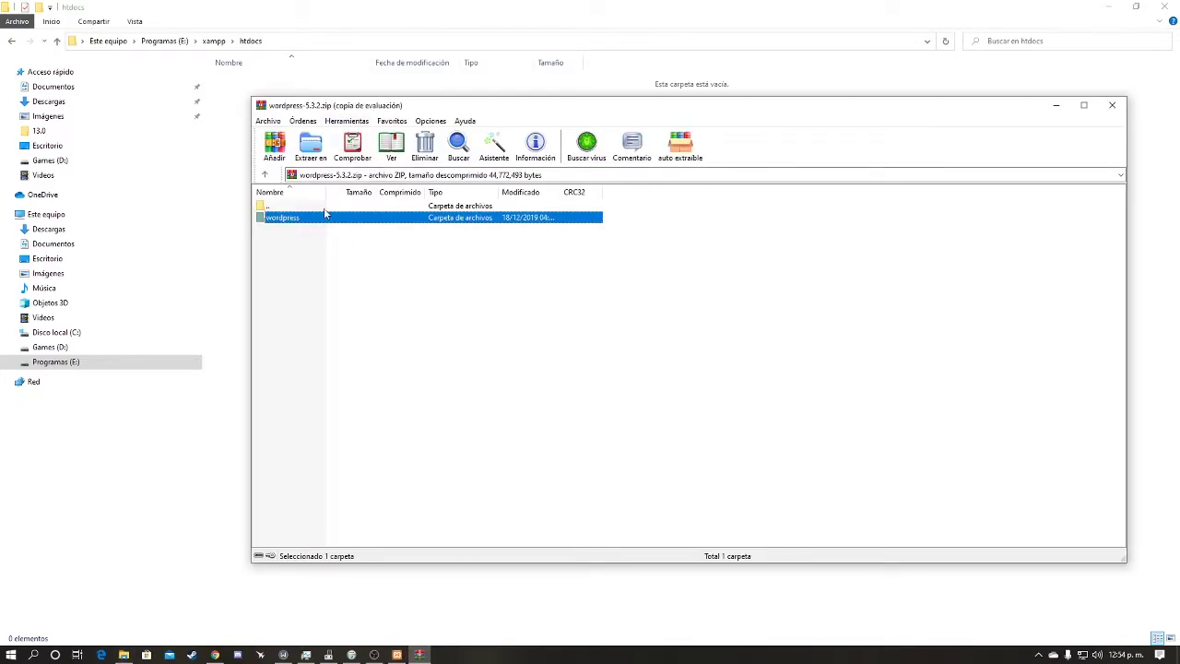
pyautogui.moveTo(324, 219); pyautogui.dragTo(229, 174)
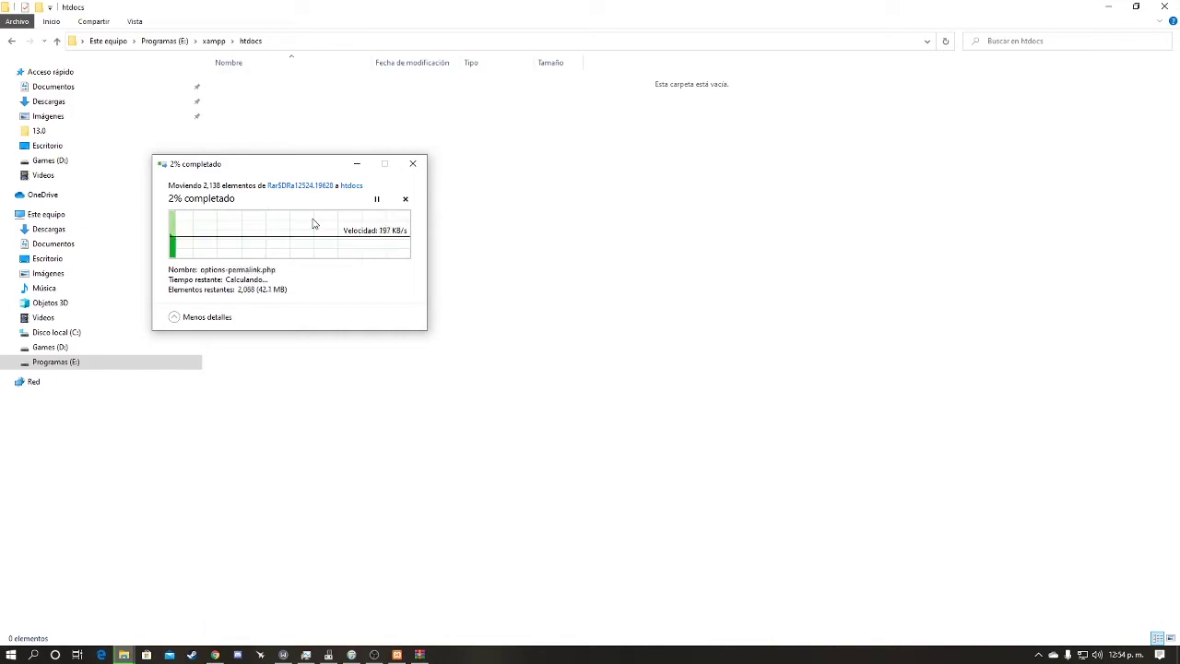
pyautogui.moveTo(359, 655)
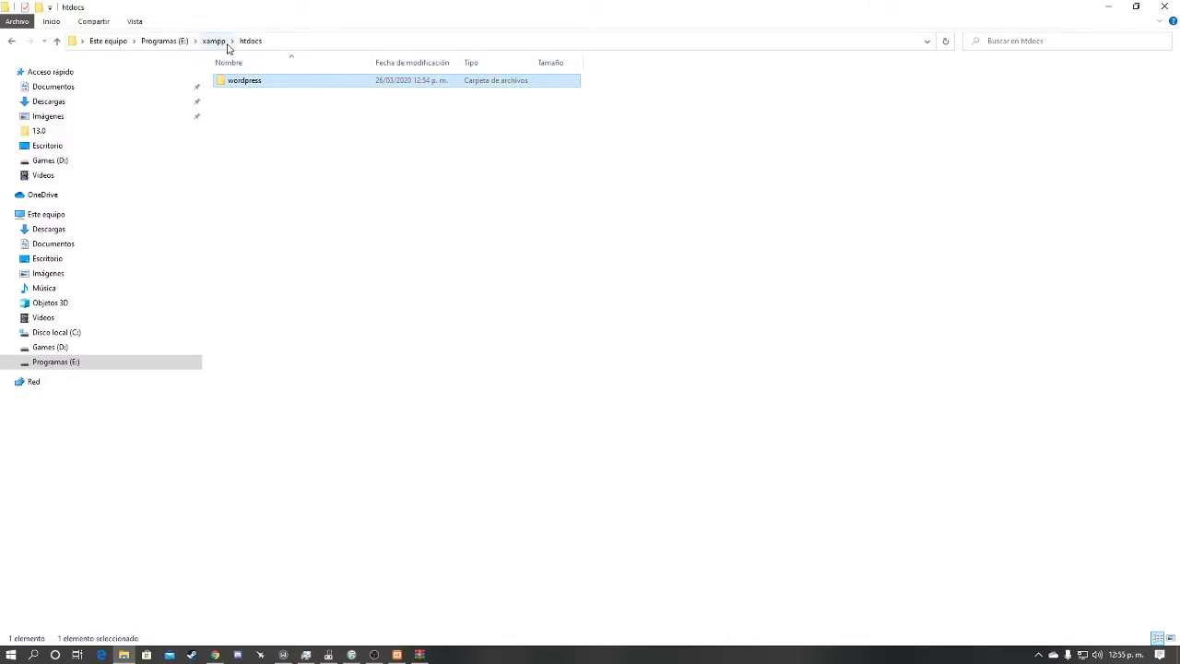
pyautogui.click(215, 654)
pyautogui.click(164, 10)
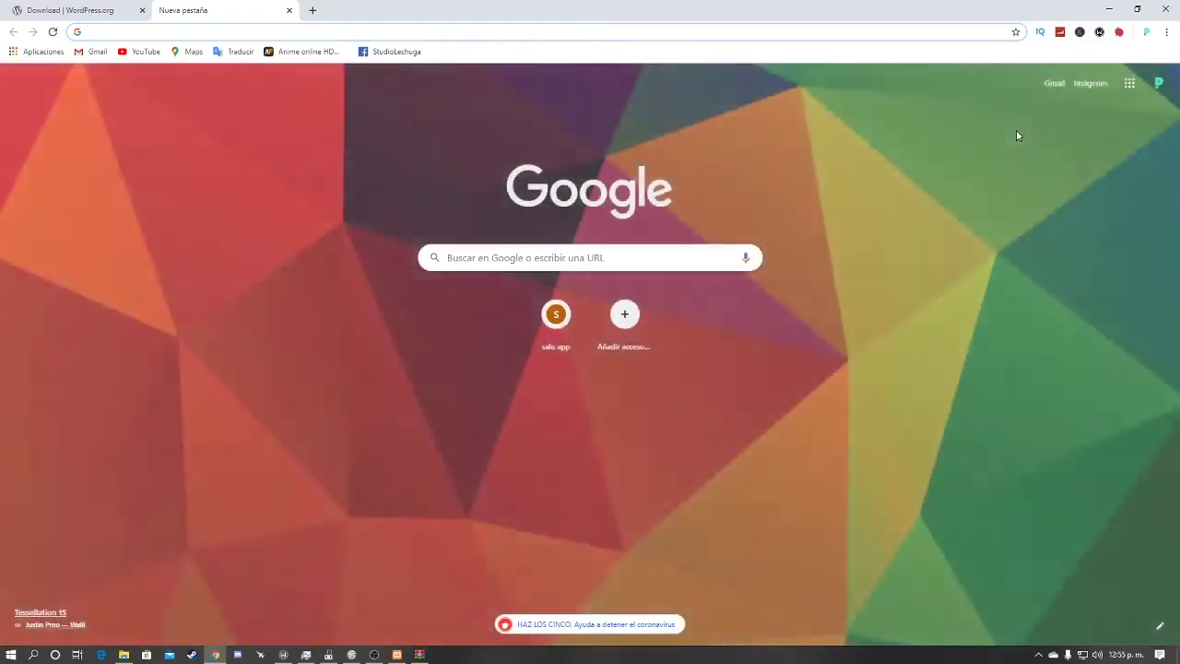
pyautogui.write('local')
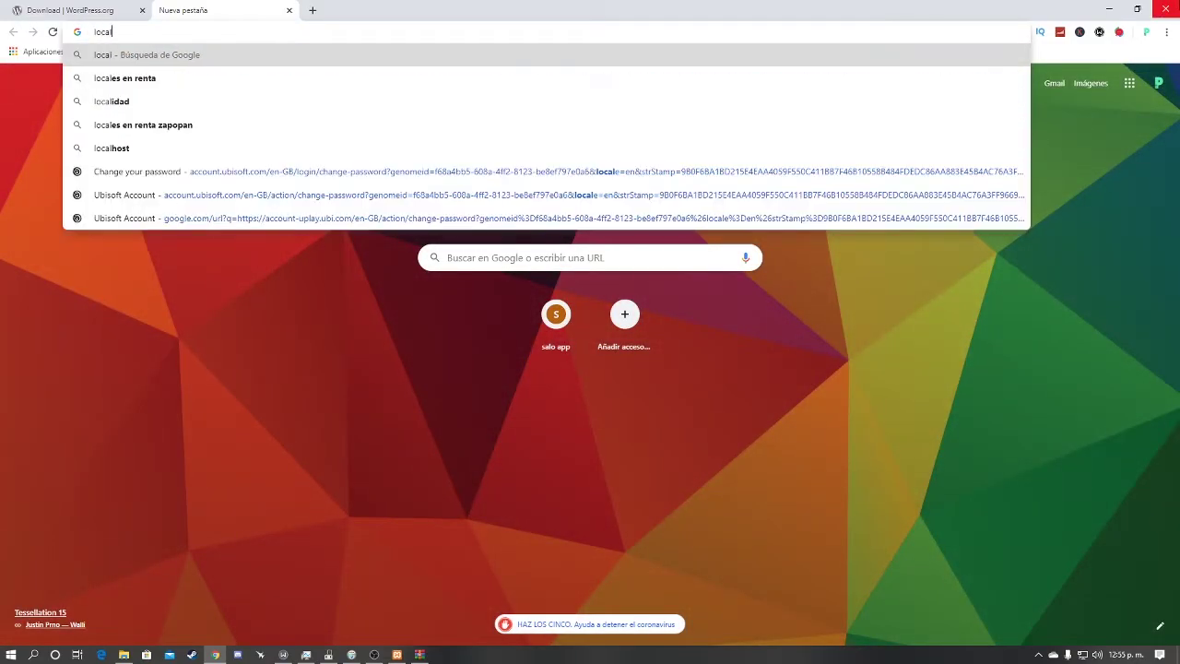
pyautogui.write('ho')
pyautogui.press('Return')
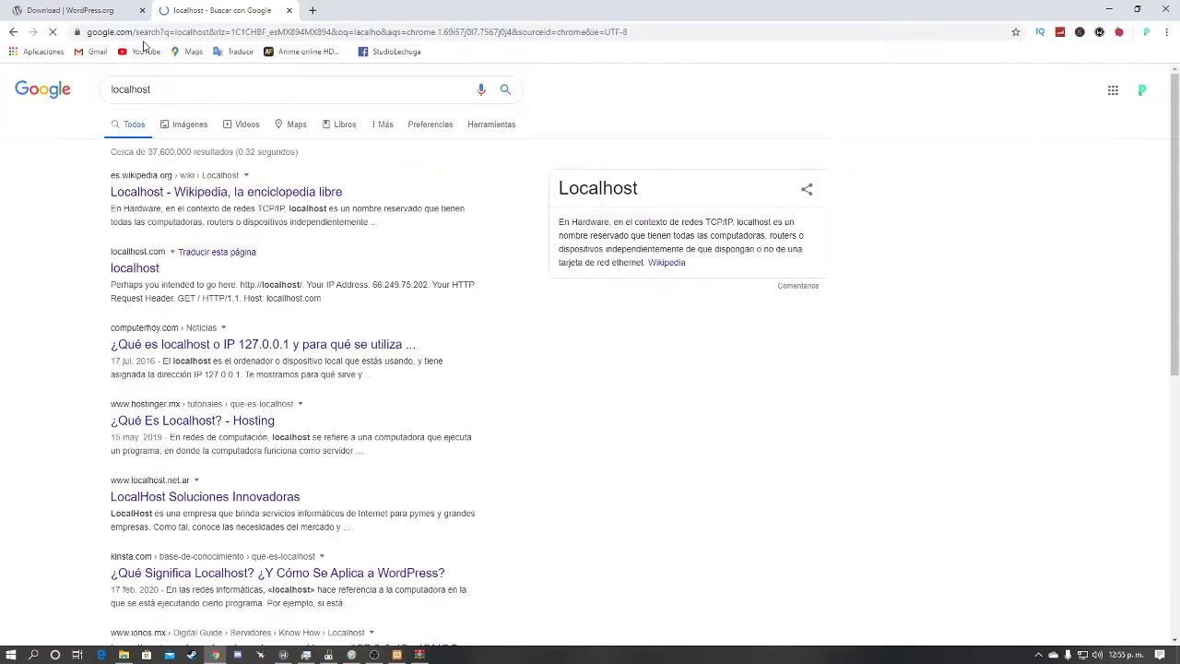
pyautogui.click(137, 269)
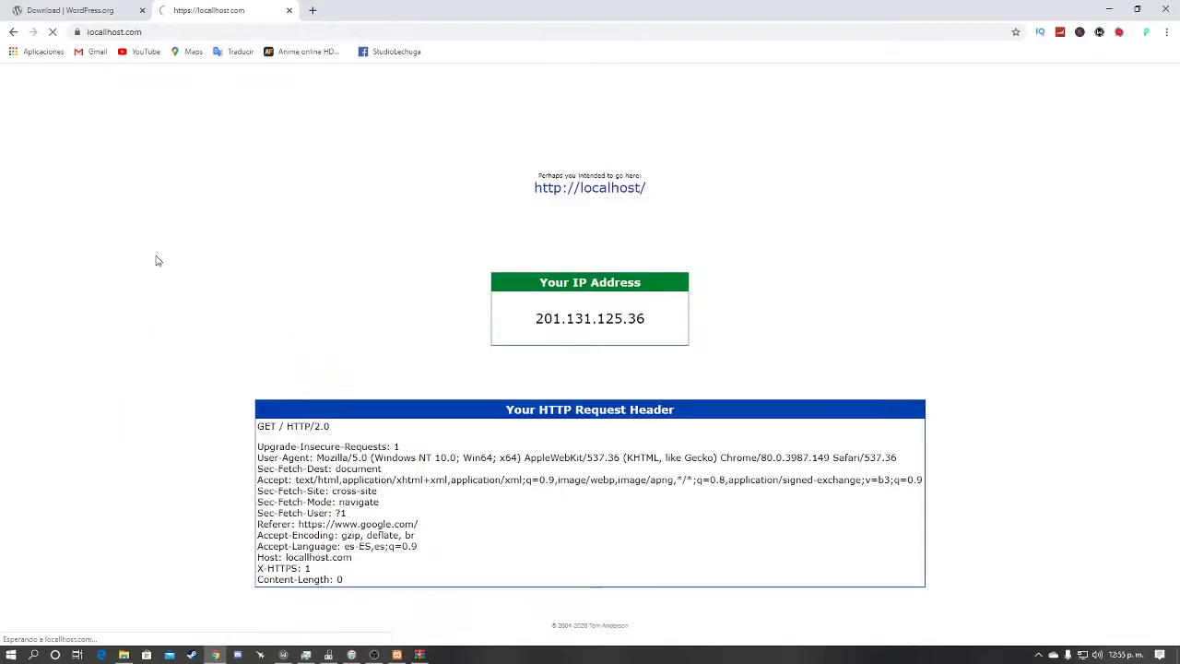
pyautogui.click(613, 148)
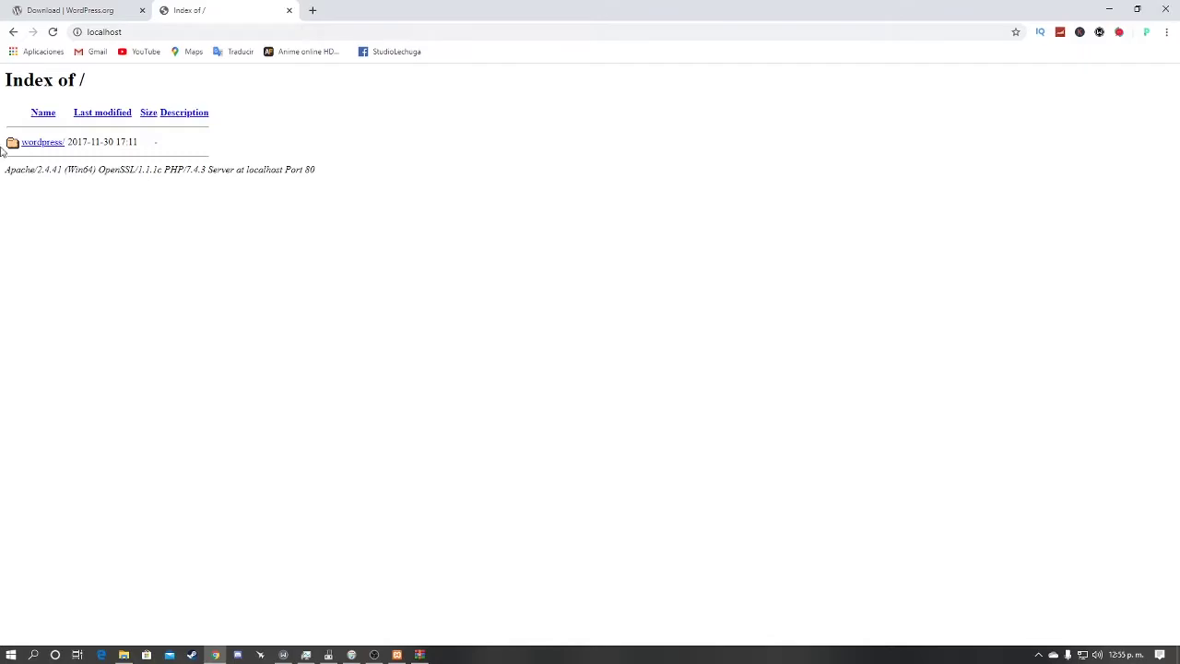
pyautogui.click(43, 148)
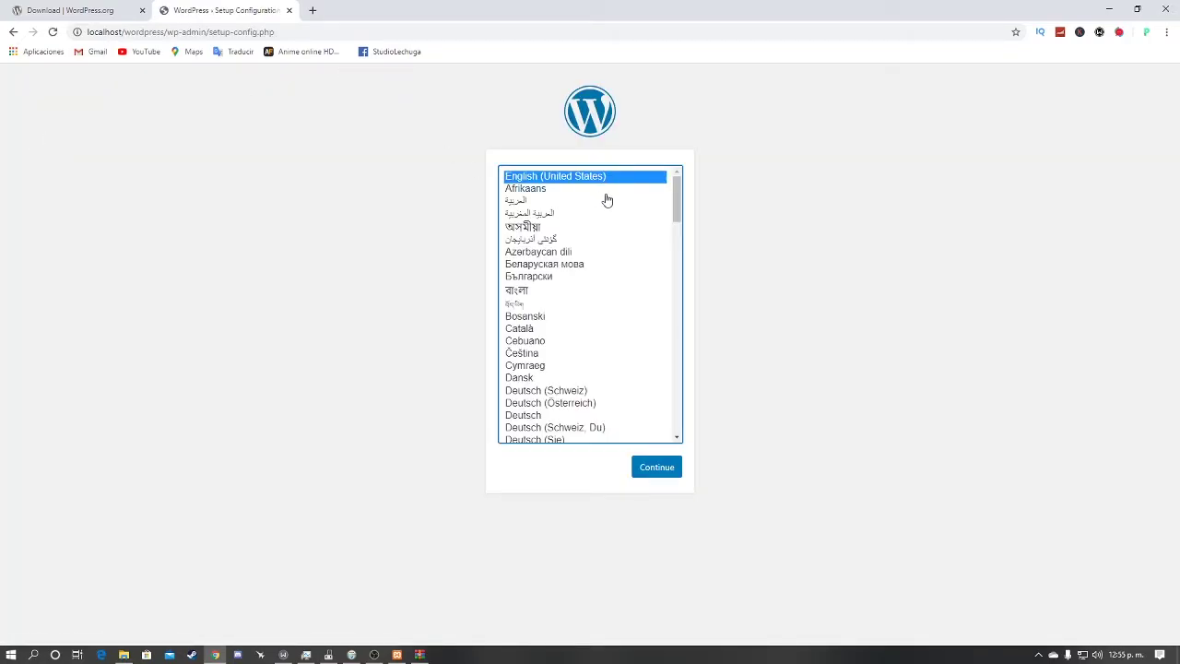
# Step: Choose Español de México as the setup language and continue to the database requirements list
pyautogui.scroll(-5, 599, 217)
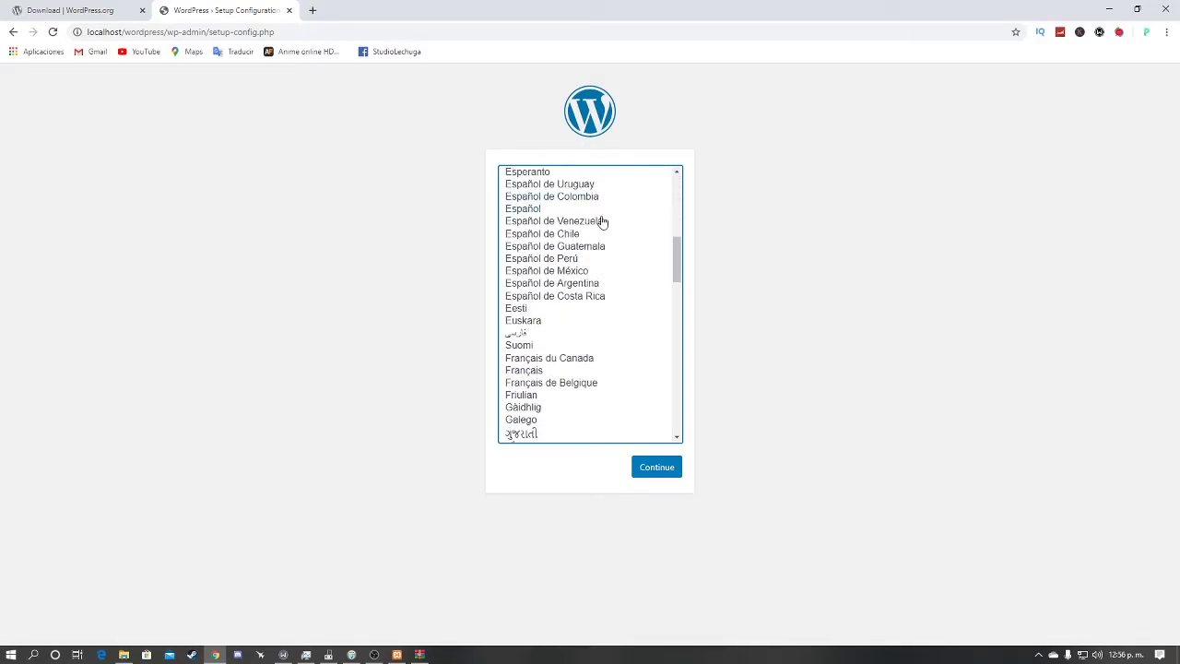
pyautogui.scroll(3, 636, 244)
pyautogui.click(568, 395)
pyautogui.click(646, 468)
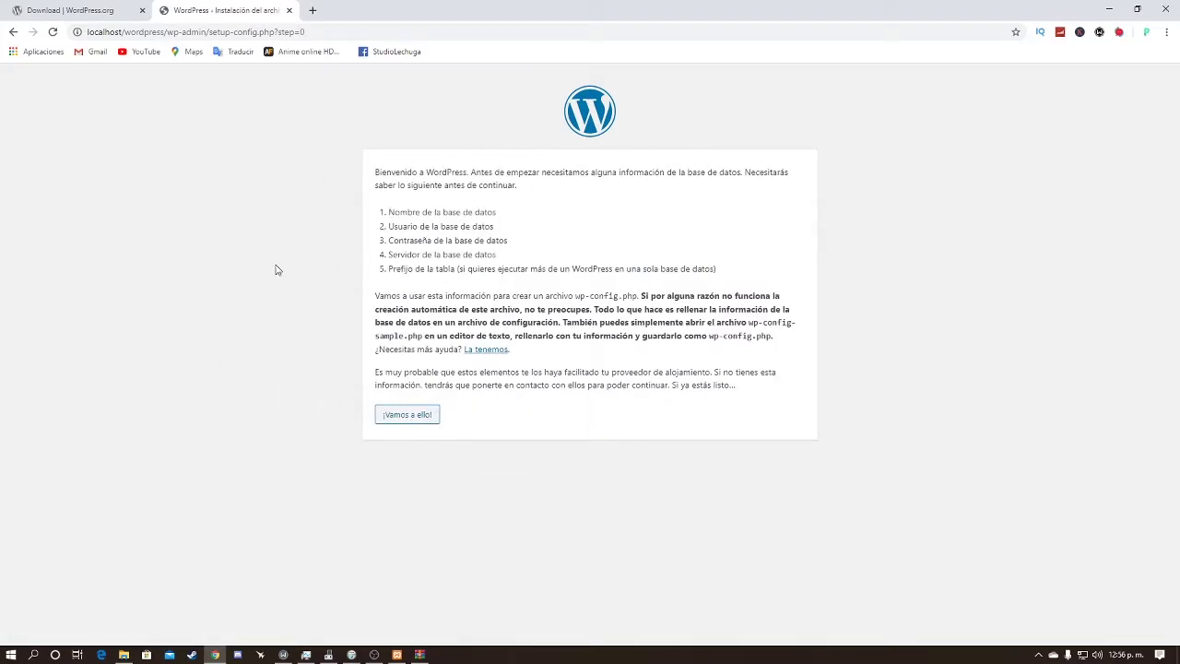
pyautogui.moveTo(388, 221); pyautogui.dragTo(471, 226)
# Step: Enter database libros, user admin and a password, keeping server localhost and prefix wp_
pyautogui.click(391, 249)
pyautogui.click(414, 417)
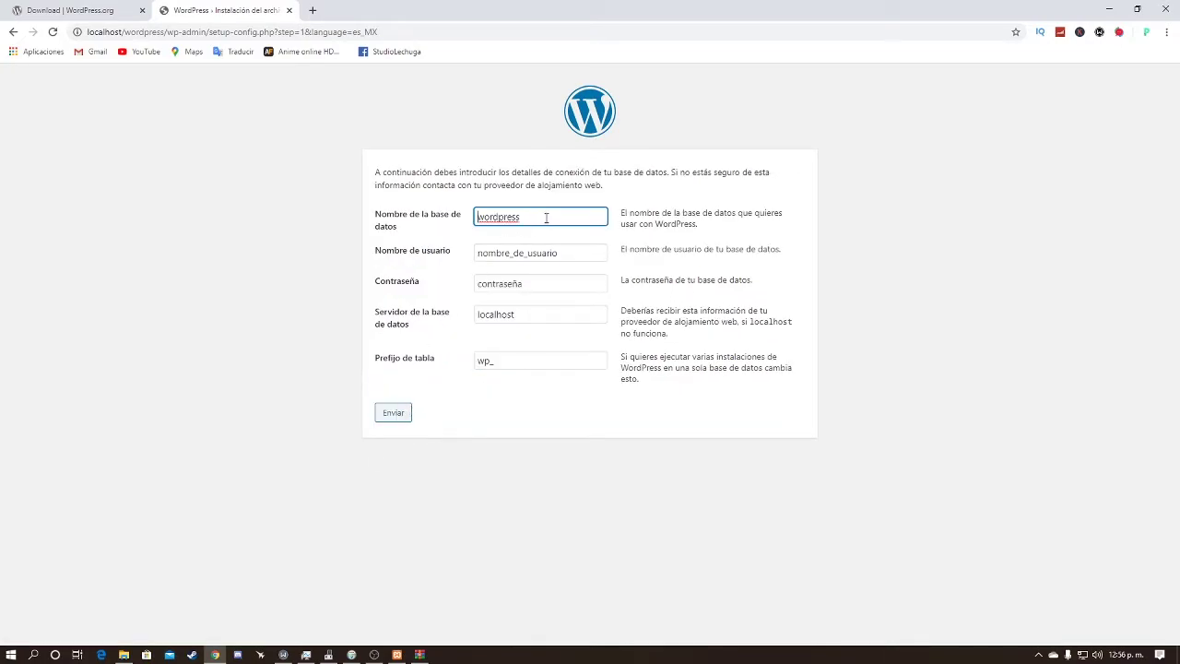
pyautogui.moveTo(545, 219); pyautogui.dragTo(461, 235)
pyautogui.press('BackSpace')
pyautogui.press('Tab')
pyautogui.press('BackSpace')
pyautogui.write('admin')
pyautogui.press('Tab')
pyautogui.press('BackSpace')
pyautogui.write('p')
pyautogui.press('Tab')
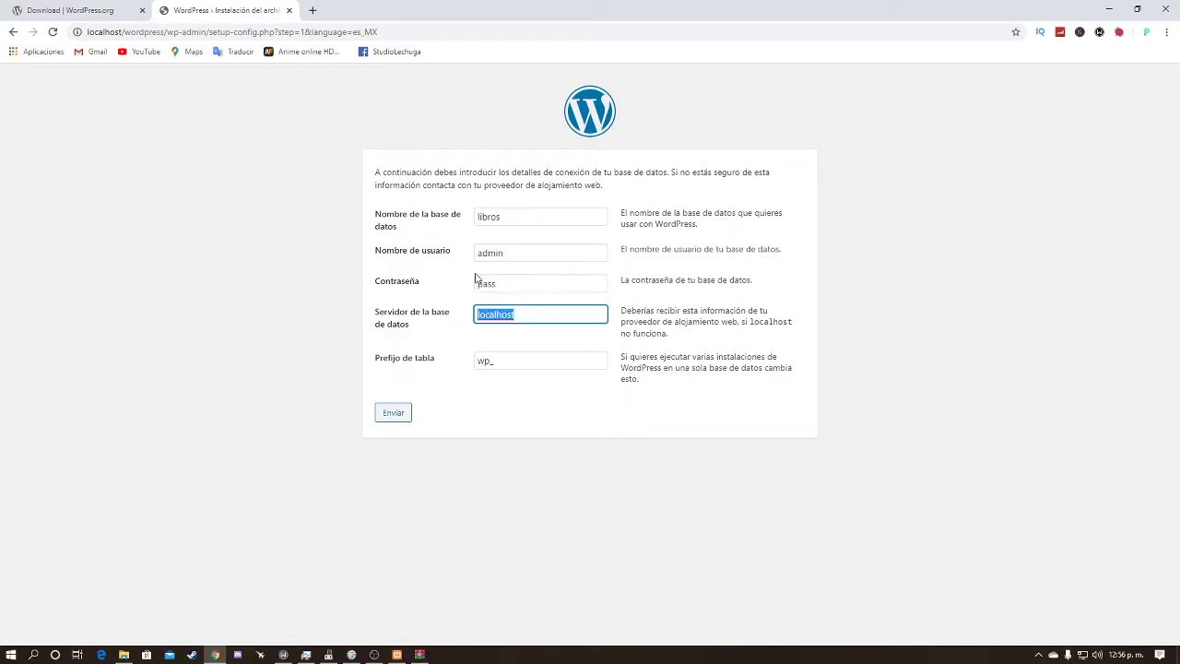
pyautogui.press('Tab')
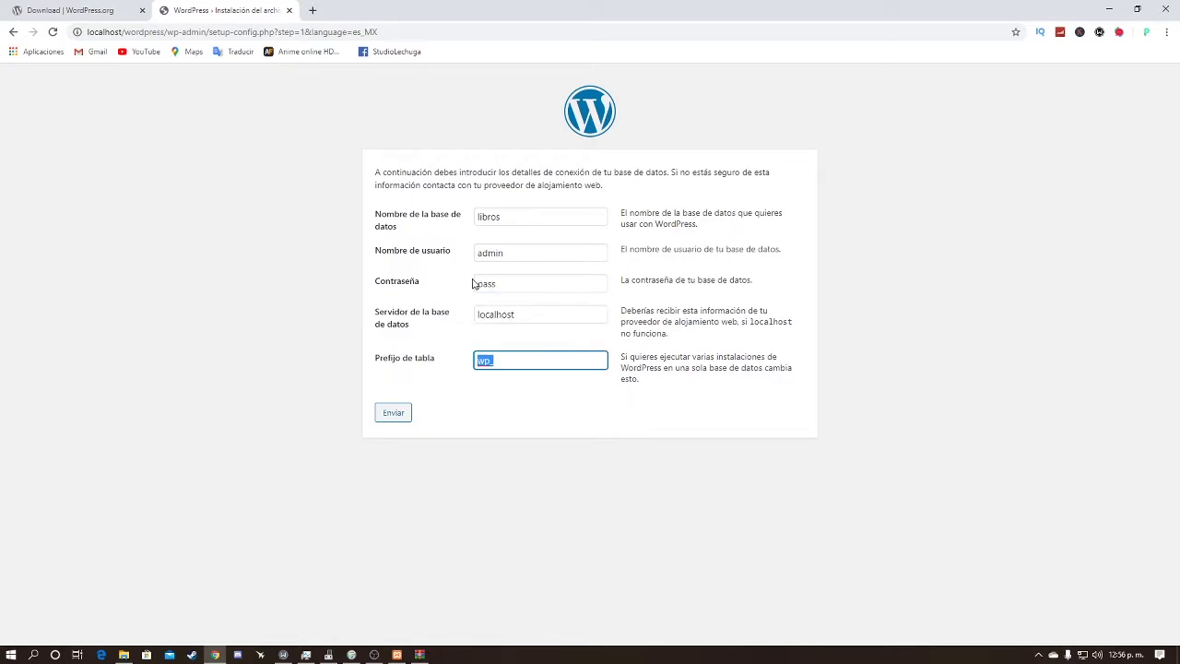
# Step: Submit the database details and return to the form after the connection error
pyautogui.click(391, 421)
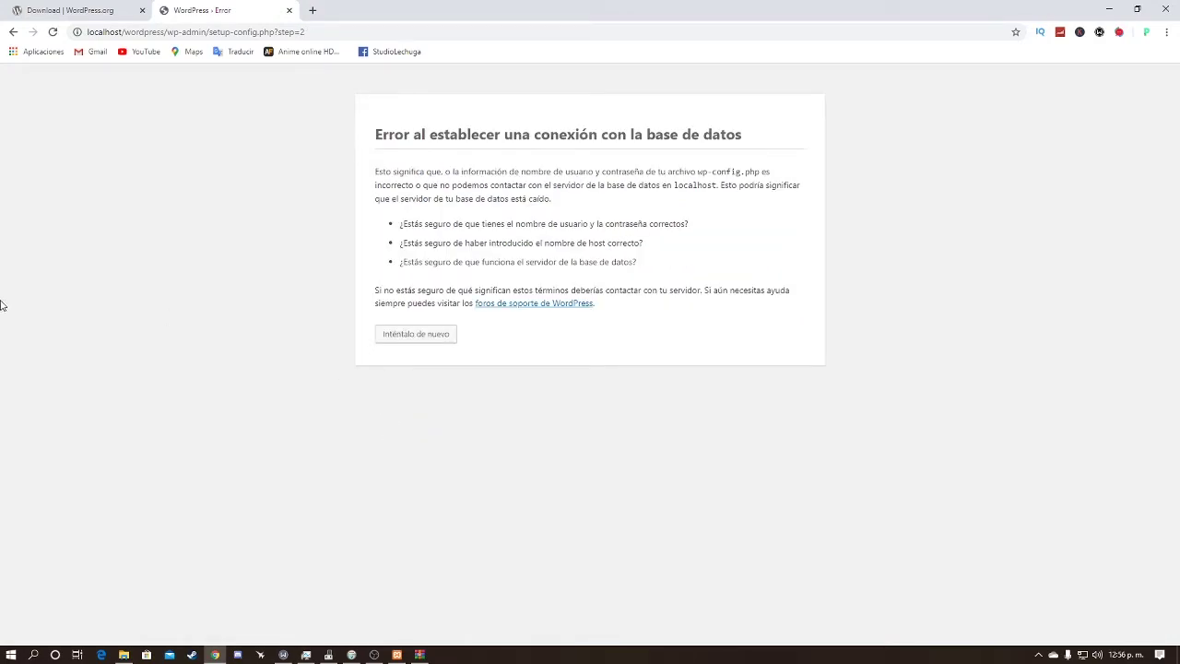
pyautogui.click(395, 336)
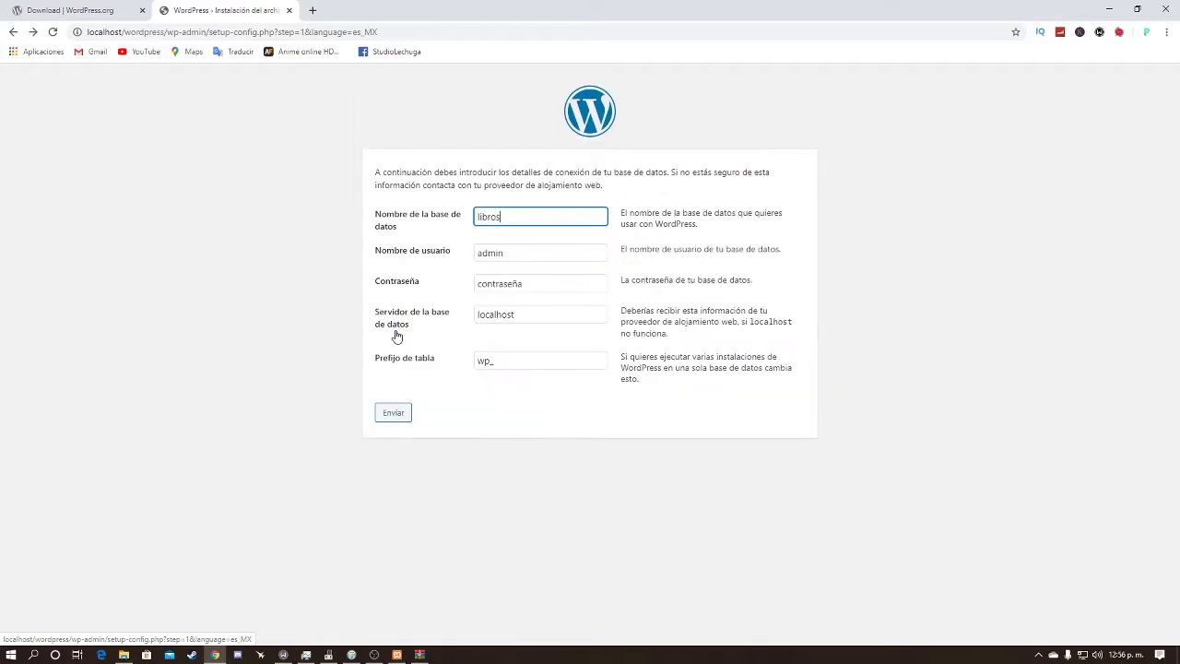
pyautogui.moveTo(438, 184)
pyautogui.mouseDown()
pyautogui.moveTo(652, 282)
pyautogui.moveTo(455, 200)
pyautogui.mouseUp()
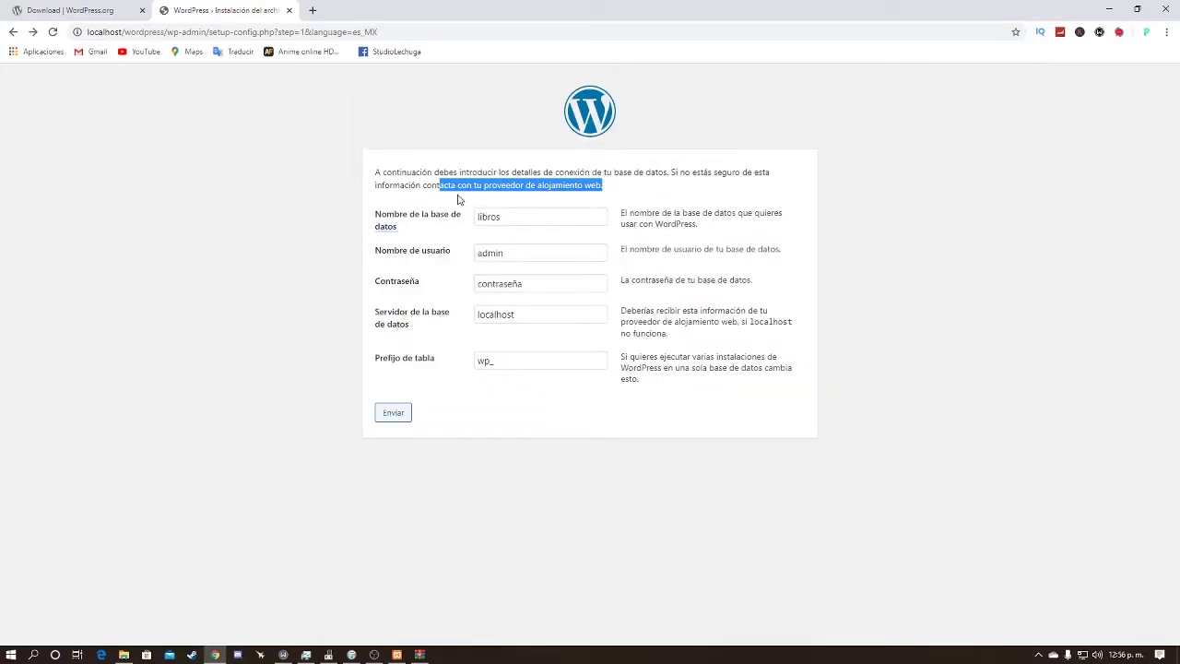
pyautogui.click(463, 199)
pyautogui.click(396, 654)
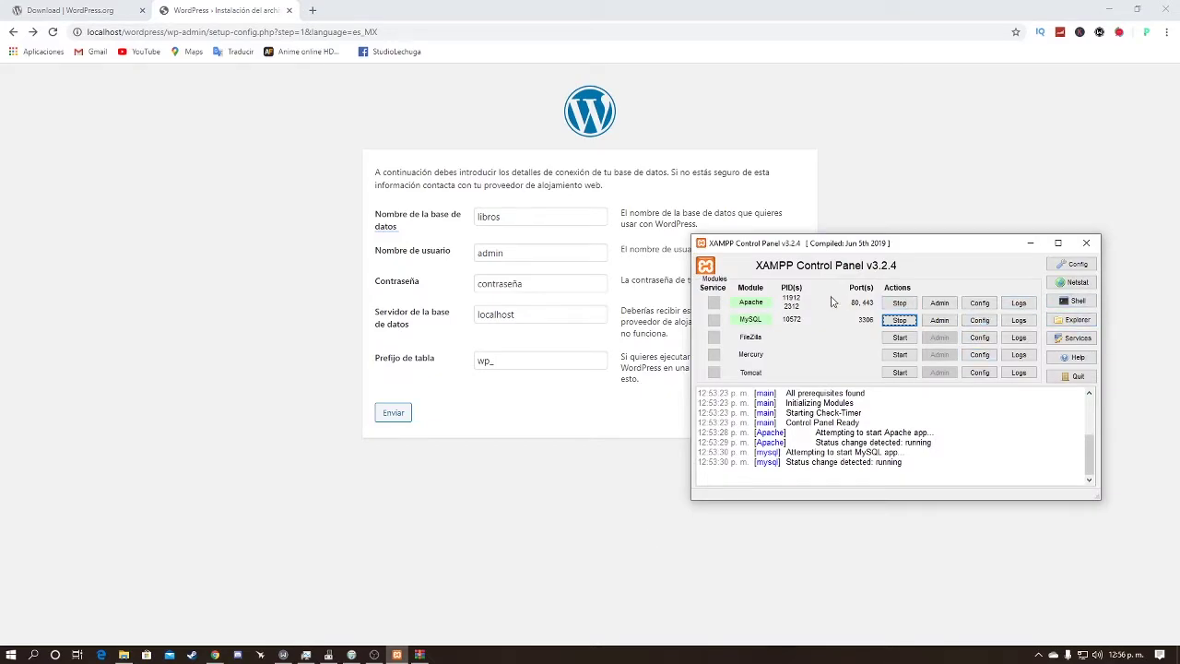
# Step: Create a new database named libros in phpMyAdmin via XAMPP's MySQL Admin
pyautogui.click(939, 320)
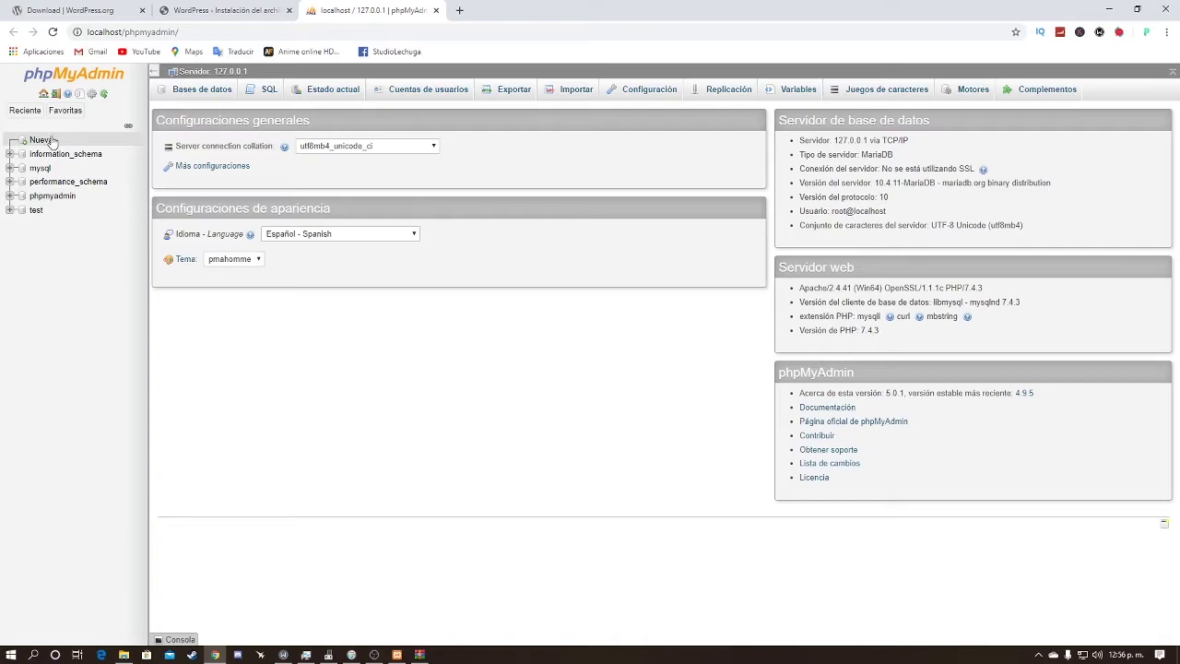
pyautogui.click(42, 141)
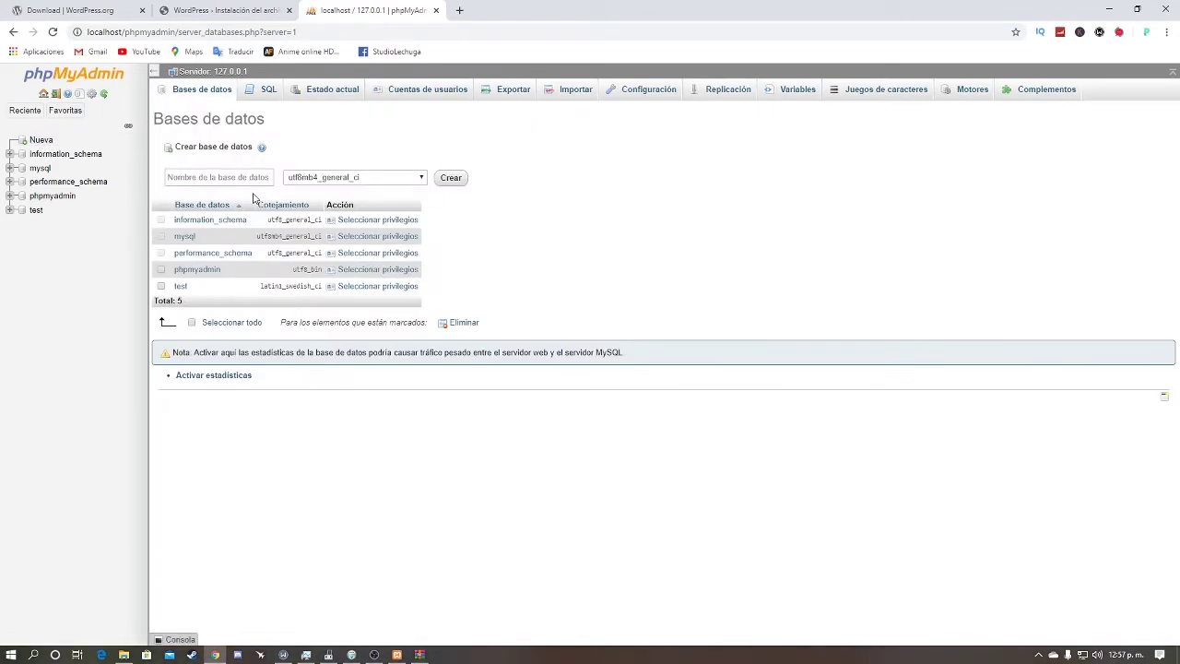
pyautogui.write('libros')
pyautogui.press('Return')
# Step: Go back to the database form and check the libros database in phpMyAdmin
pyautogui.hotkey('ctrl', 'pageup')
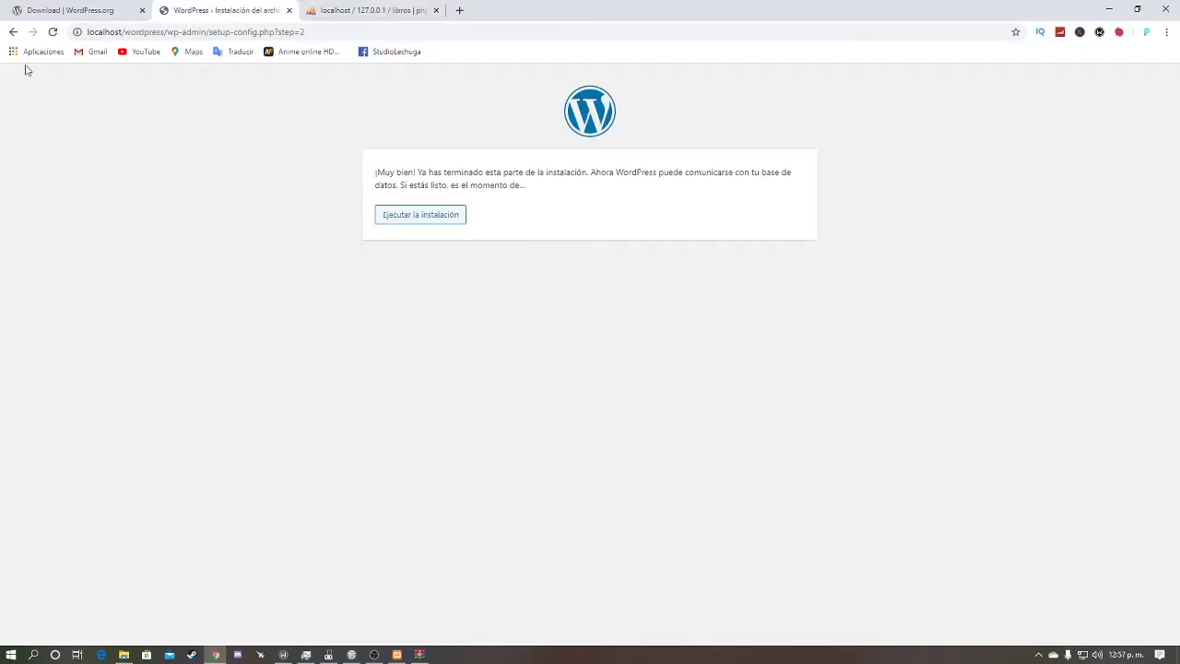
pyautogui.click(13, 32)
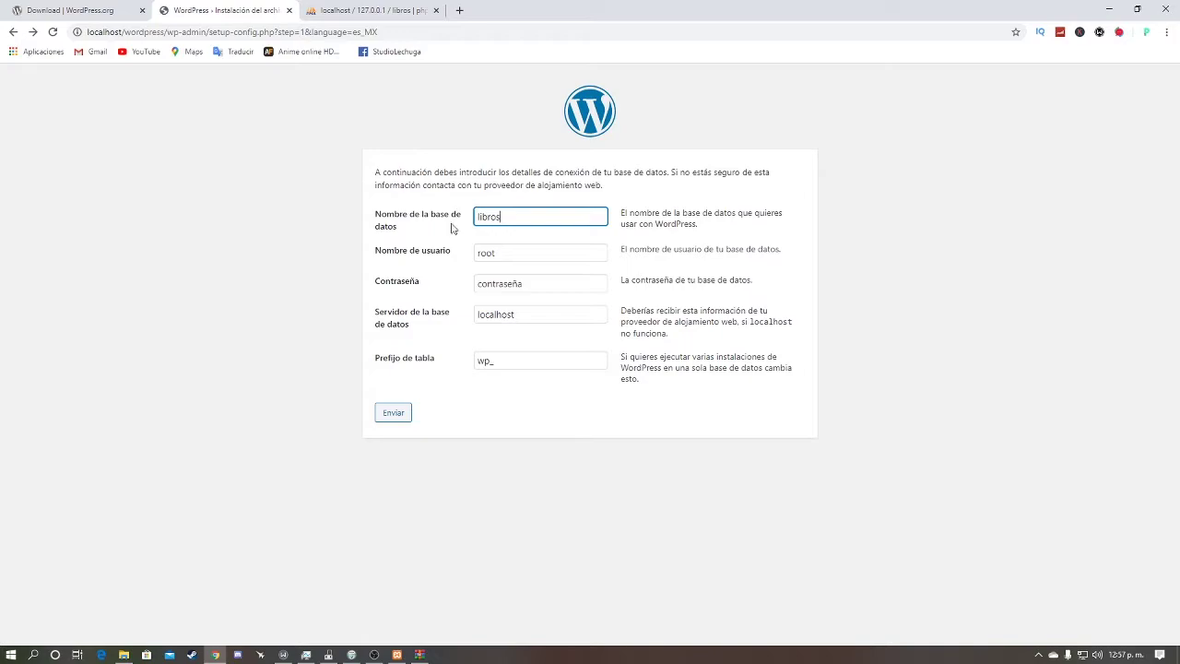
pyautogui.moveTo(525, 216); pyautogui.dragTo(468, 211)
pyautogui.press('Right')
pyautogui.click(364, 10)
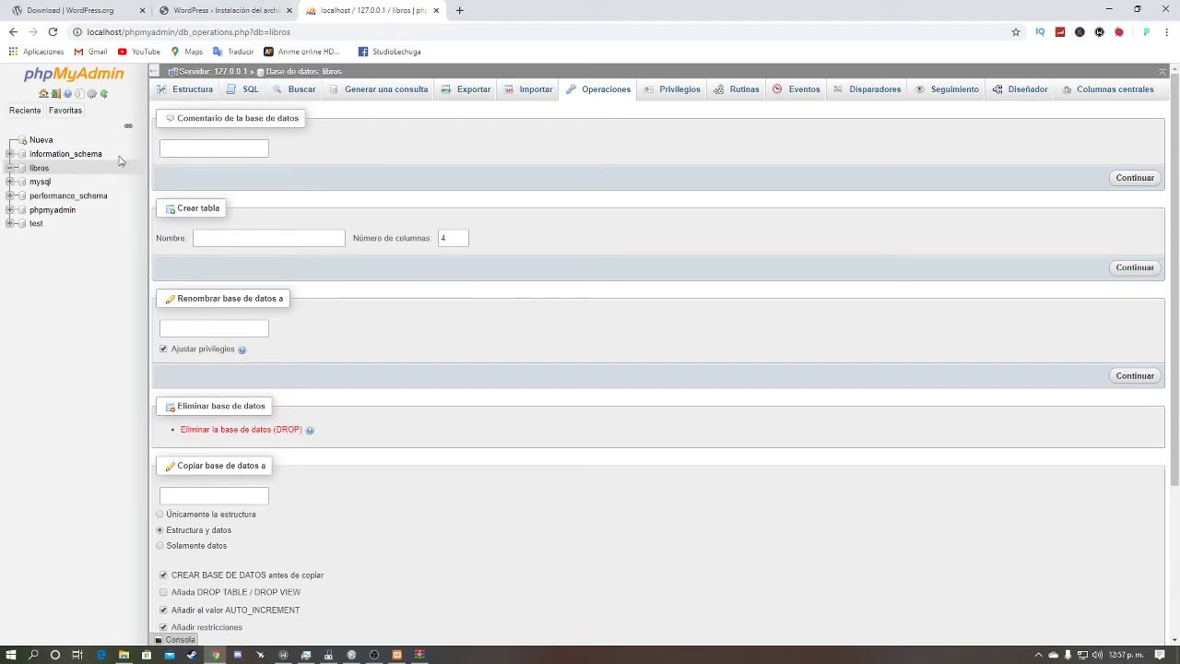
pyautogui.click(241, 8)
# Step: Resubmit with user root and an empty password, then translate the wp-config.php notice into Spanish
pyautogui.doubleClick(532, 258)
pyautogui.click(464, 265)
pyautogui.click(493, 253)
pyautogui.click(543, 285)
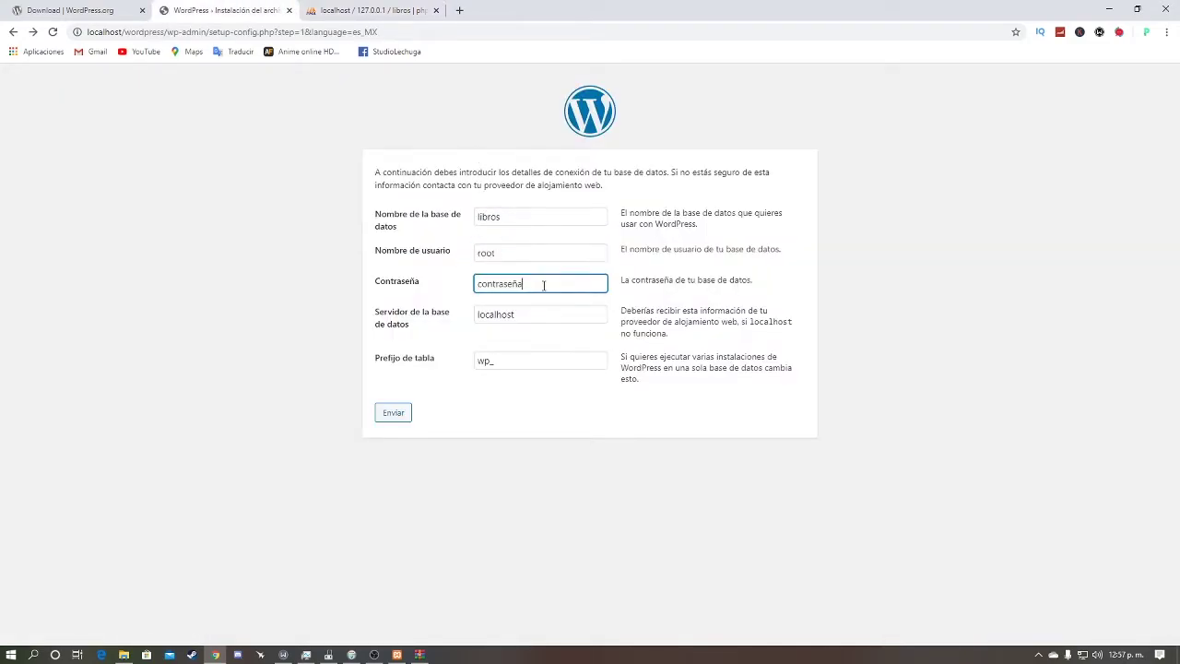
pyautogui.press('BackSpace')
pyautogui.press('BackSpace')
pyautogui.press('BackSpace')
pyautogui.press('BackSpace')
pyautogui.press('BackSpace')
pyautogui.press('BackSpace')
pyautogui.press('BackSpace')
pyautogui.click(394, 413)
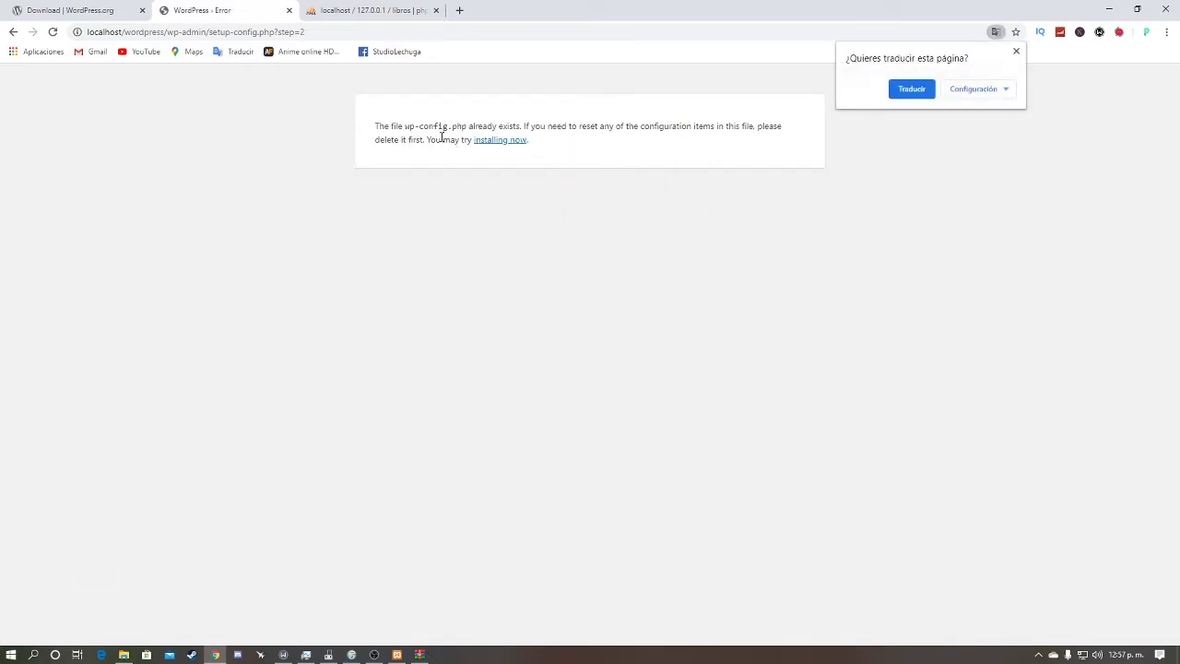
pyautogui.click(905, 92)
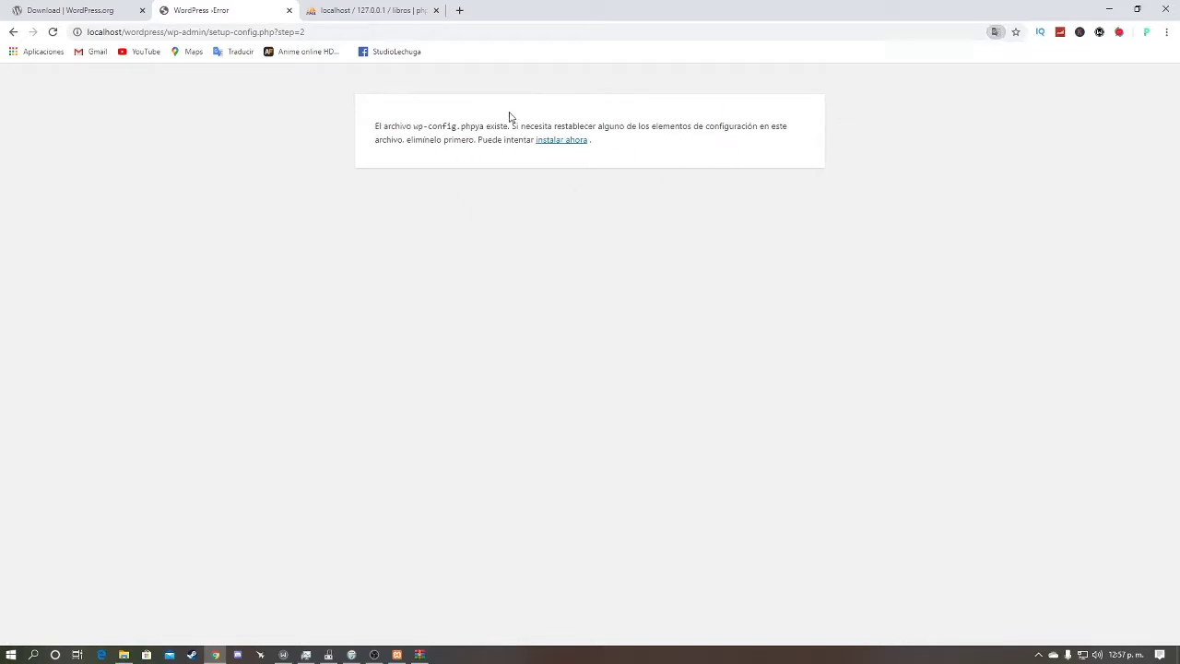
pyautogui.moveTo(503, 127); pyautogui.dragTo(552, 126)
# Step: Start the WordPress install with Español de México as the language and continue to the site details form
pyautogui.click(568, 144)
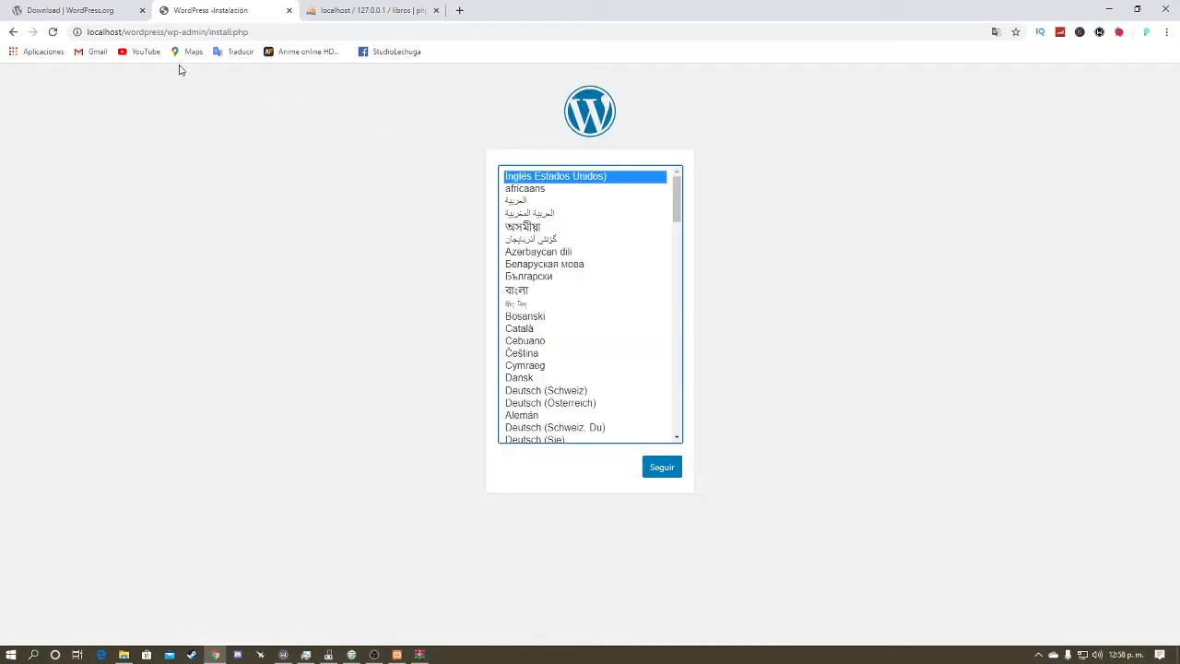
pyautogui.scroll(-5, 584, 276)
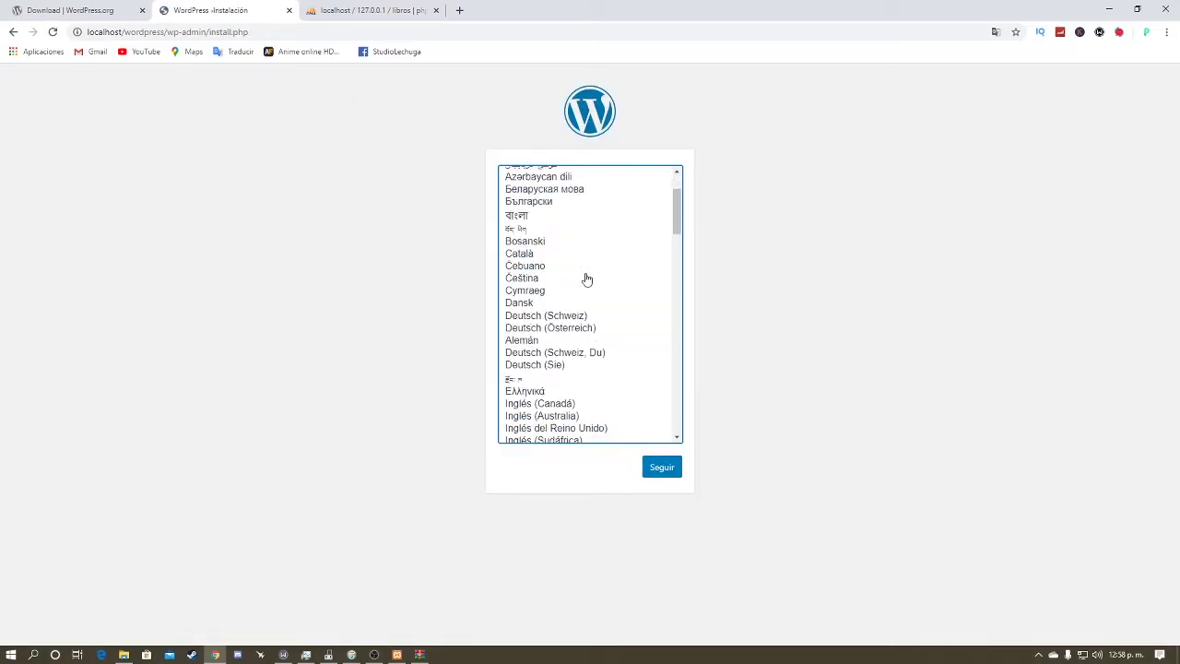
pyautogui.scroll(-3, 587, 281)
pyautogui.click(596, 334)
pyautogui.click(671, 458)
pyautogui.click(671, 463)
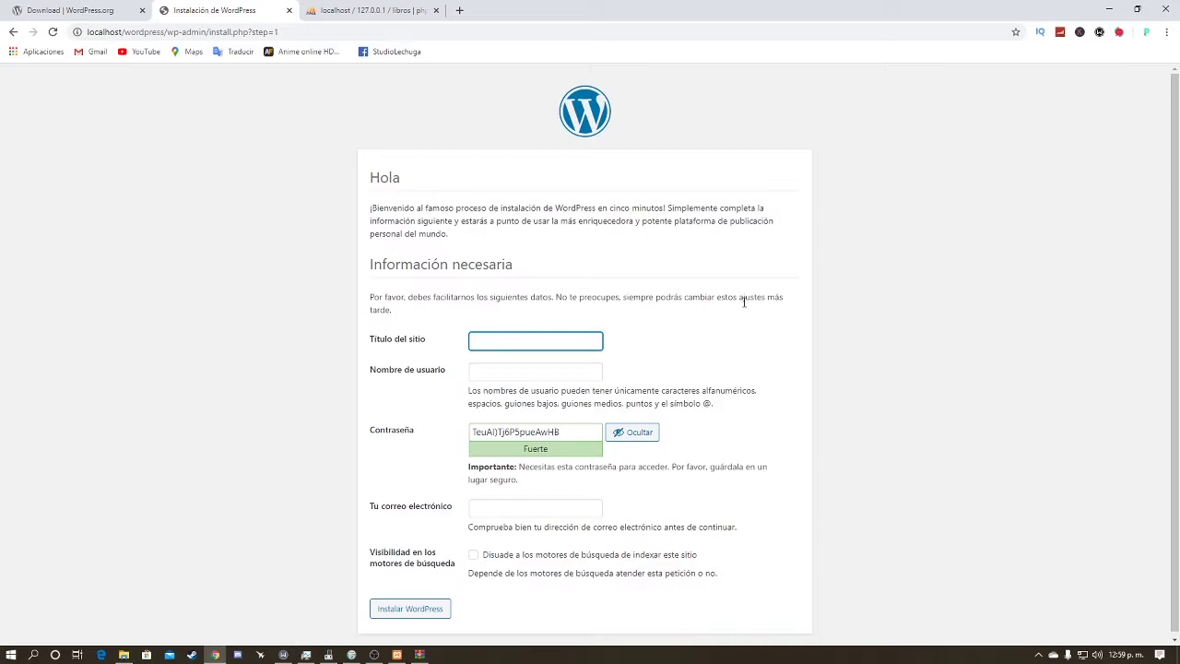
# Step: Enter ModdingBike as the site title and move on to the username field
pyautogui.write('M')
pyautogui.write('oodi')
pyautogui.write('ngBike')
pyautogui.hotkey('ctrl', 'a')
pyautogui.press('Tab')
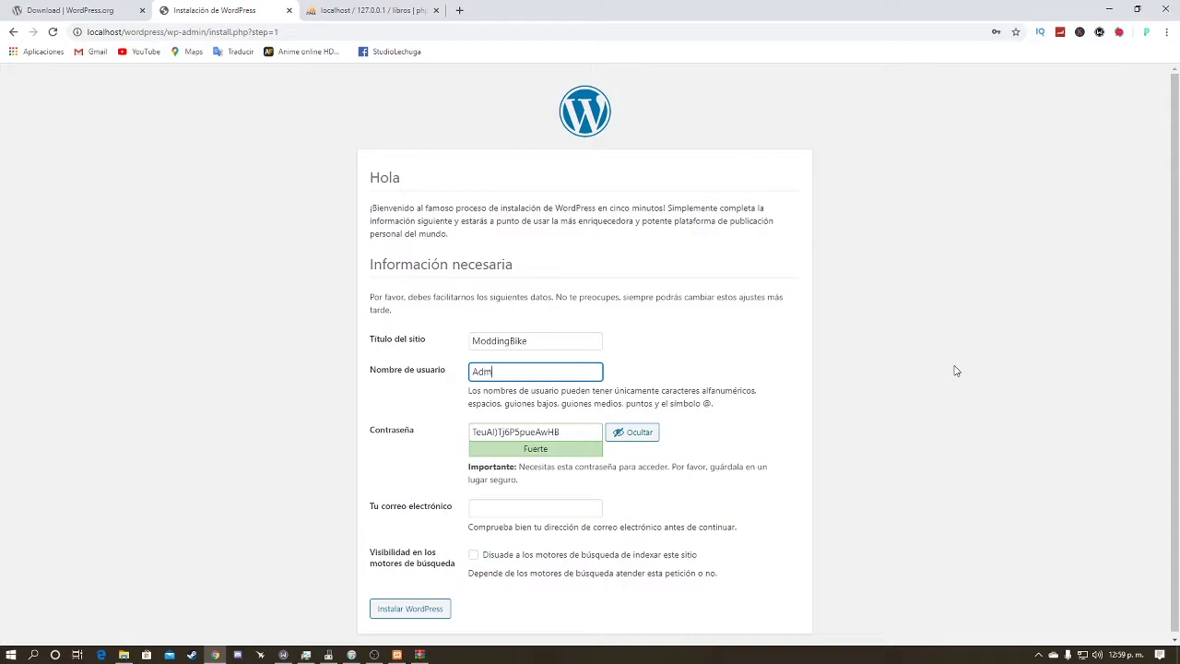
pyautogui.rightClick(956, 371)
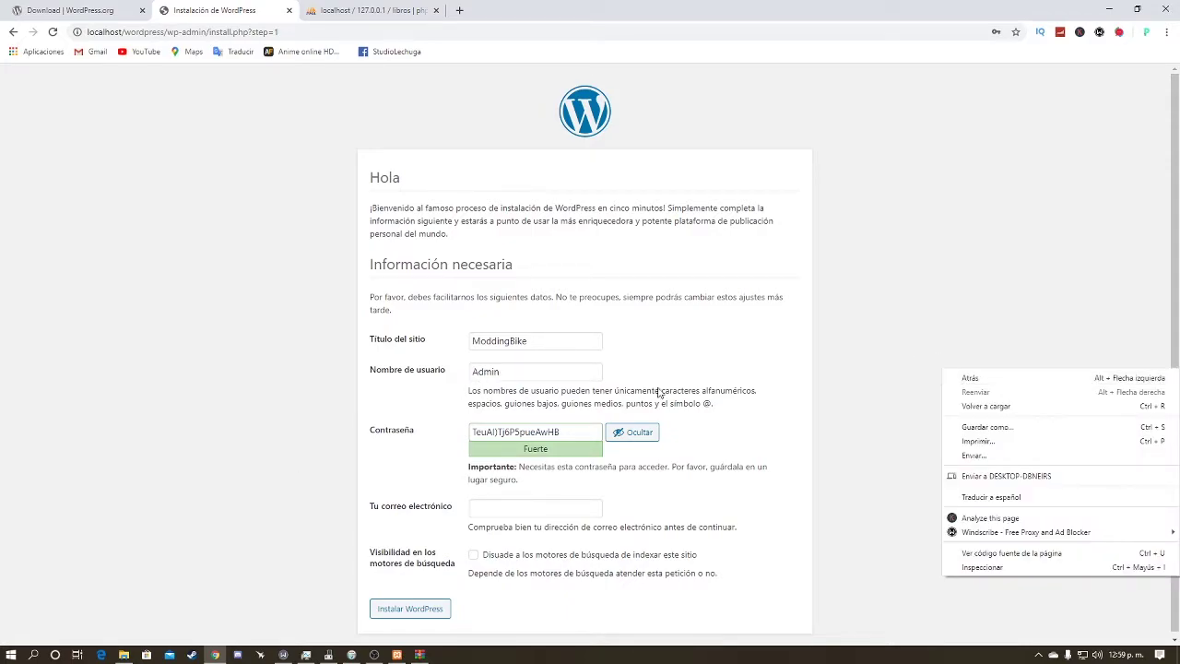
pyautogui.click(658, 391)
# Step: Replace the suggested strong password with a custom administrator password
pyautogui.click(644, 432)
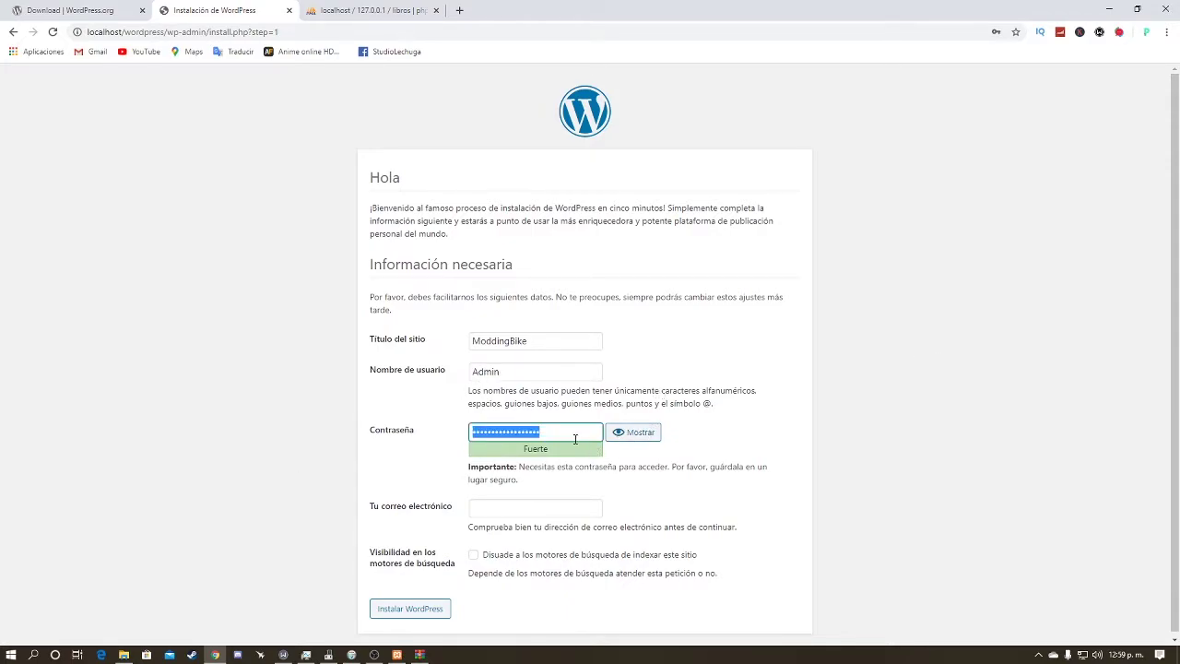
pyautogui.press('BackSpace')
pyautogui.write('aaa')
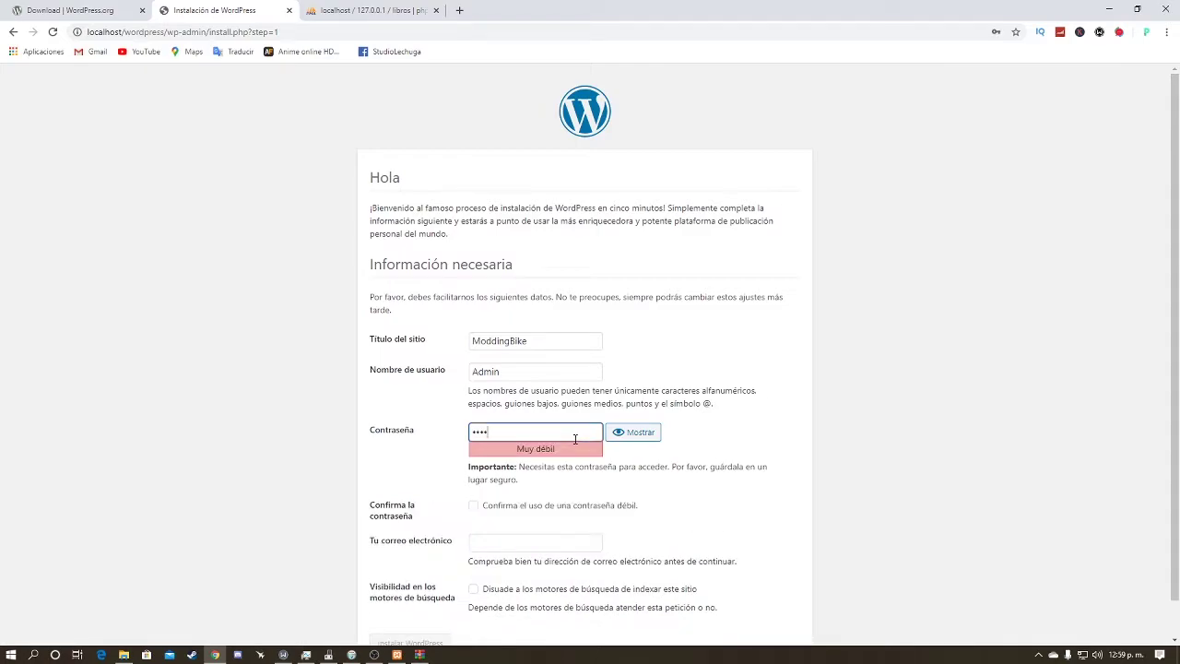
pyautogui.press('BackSpace')
pyautogui.press('BackSpace')
pyautogui.press('BackSpace')
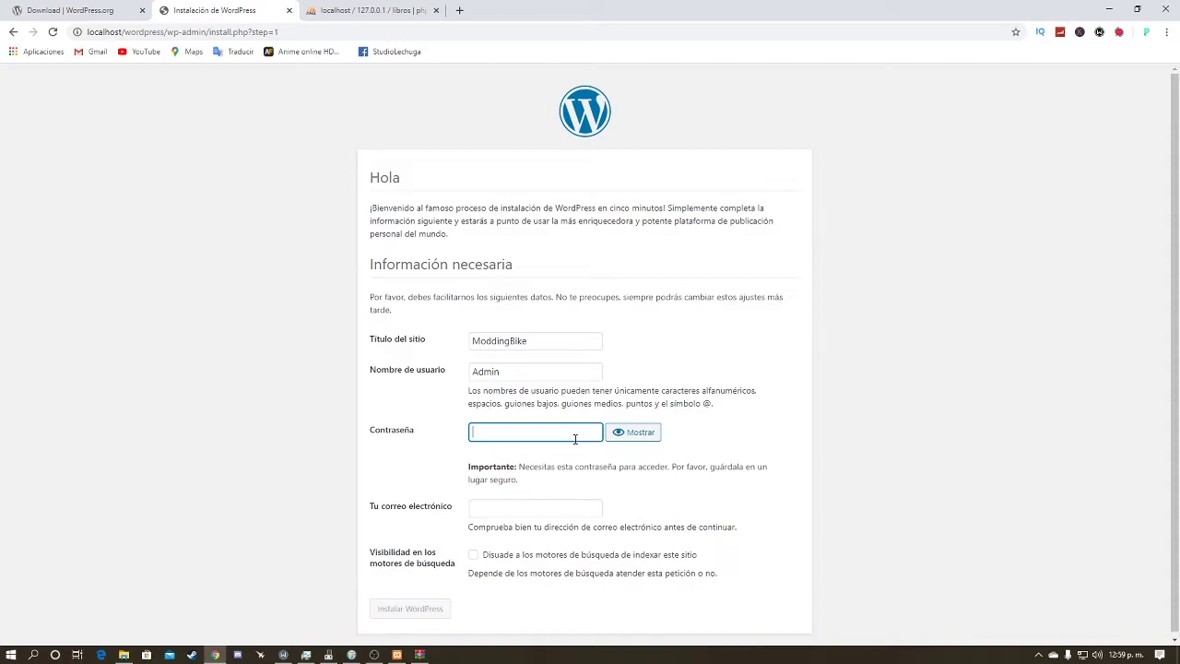
pyautogui.write('aaaaaaaaa')
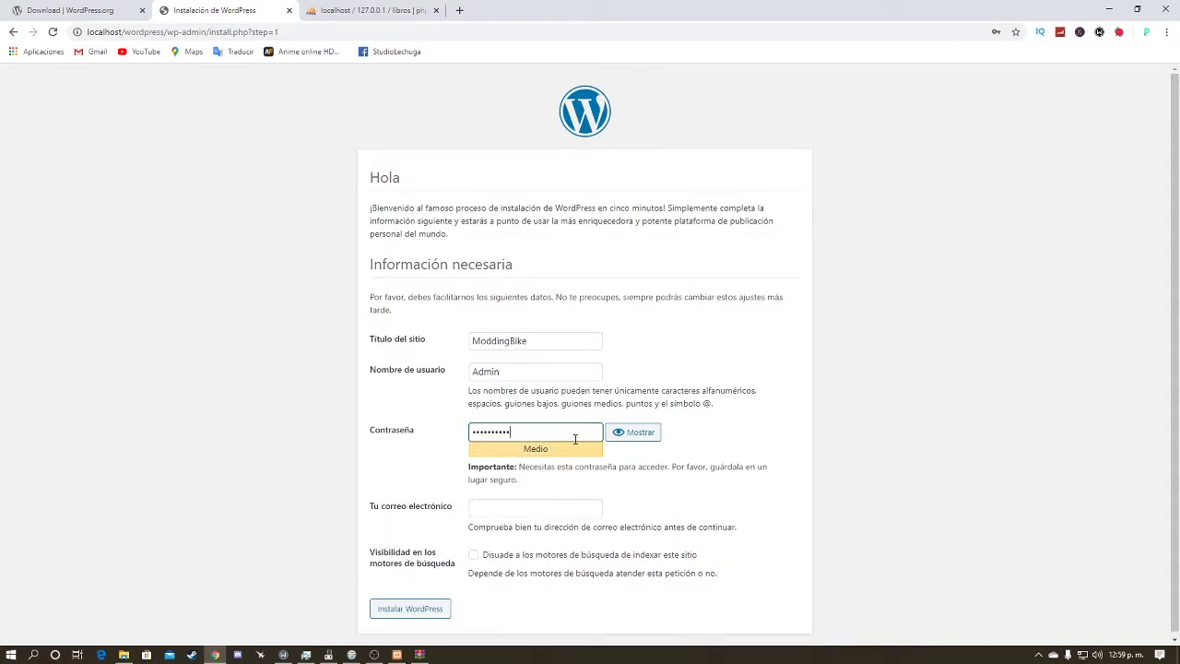
pyautogui.click(636, 433)
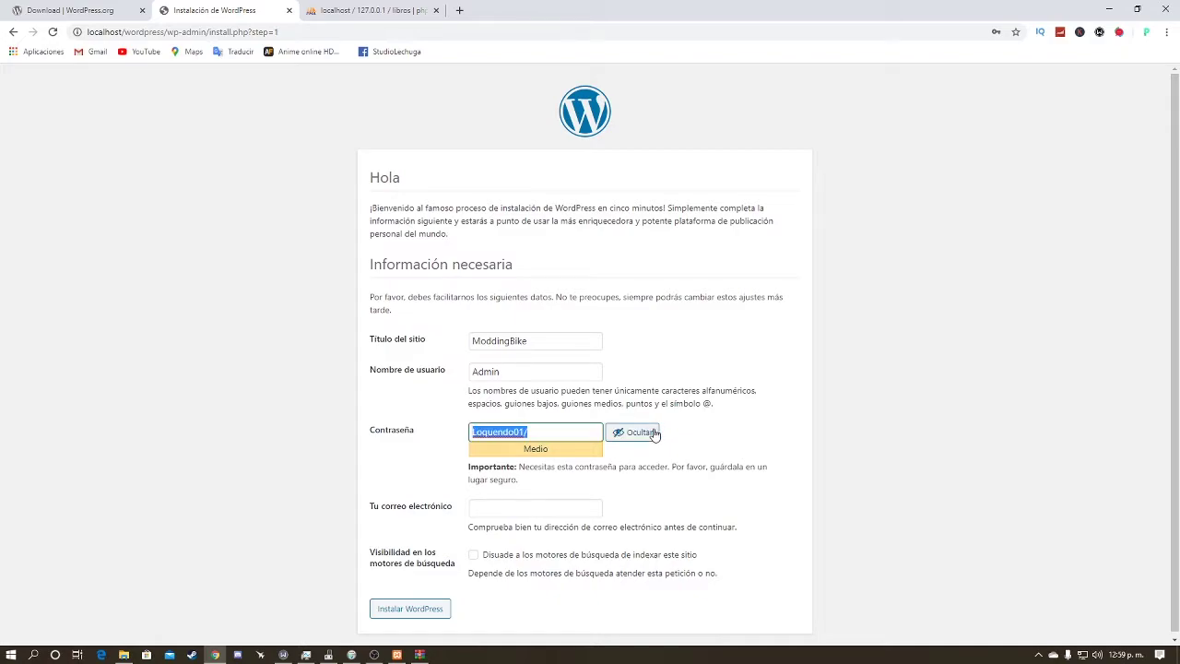
pyautogui.click(655, 434)
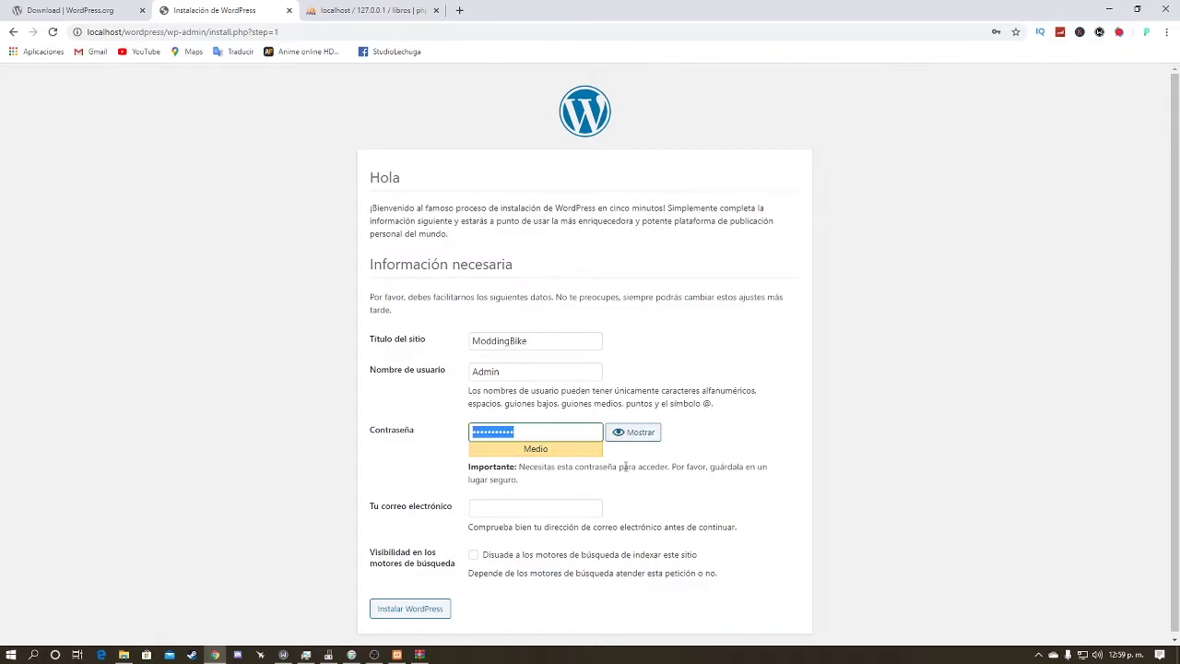
# Step: Fill in the administrator's e-mail, discourage search engine indexing, and install WordPress
pyautogui.click(599, 506)
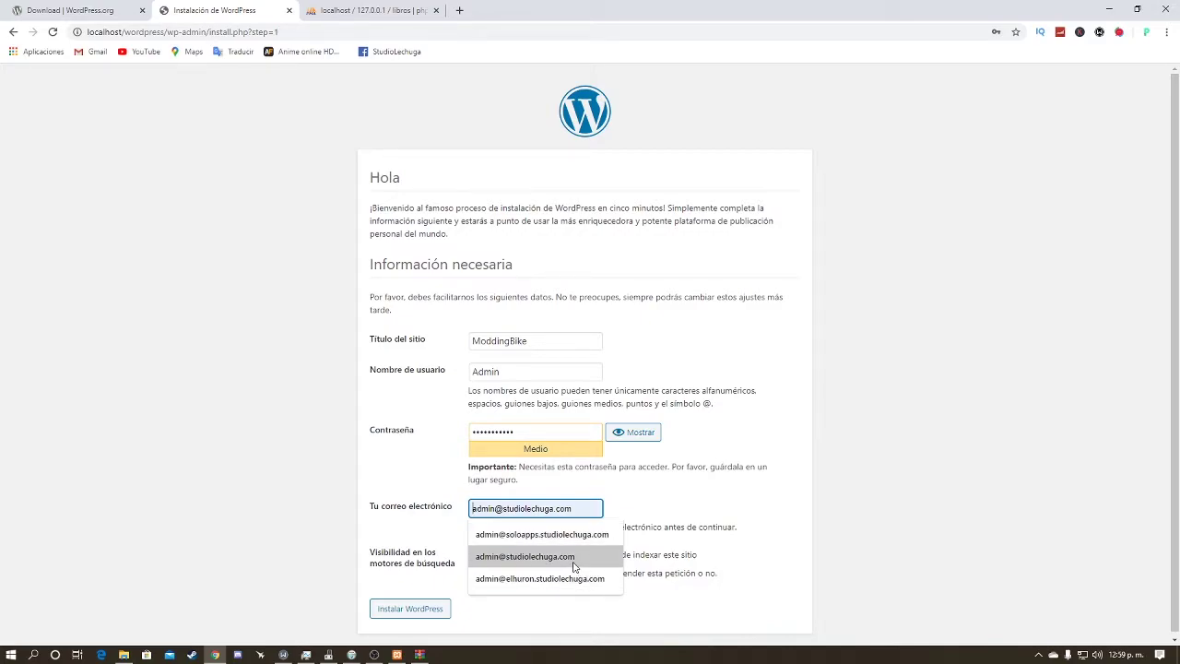
pyautogui.click(574, 558)
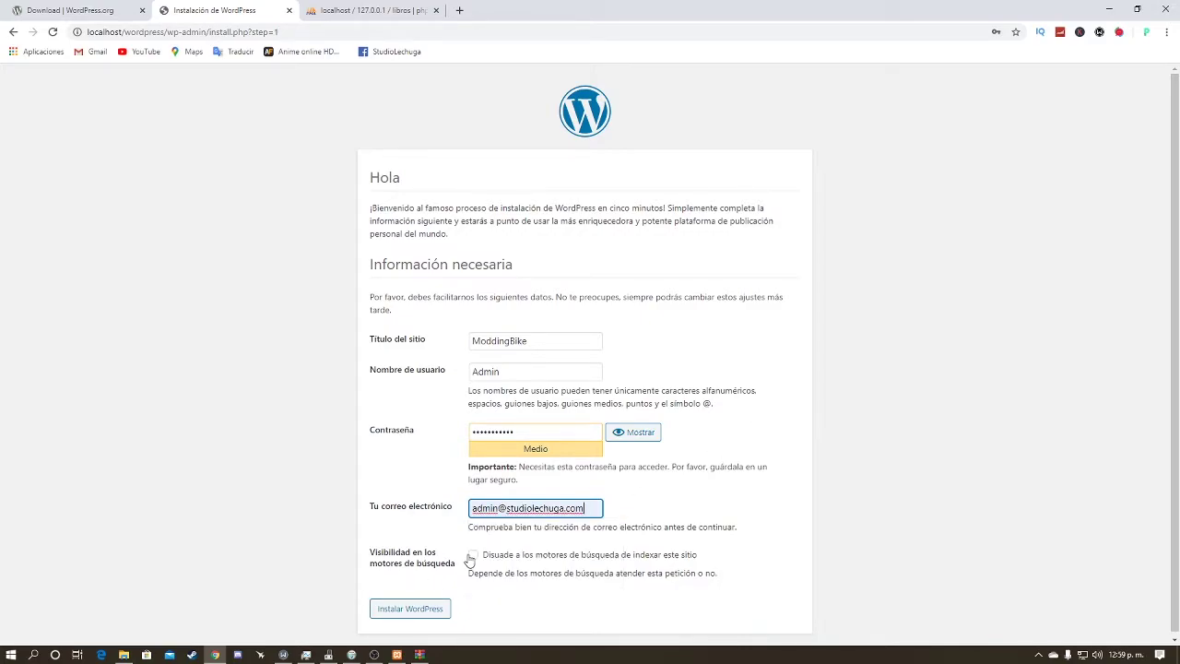
pyautogui.click(471, 556)
pyautogui.click(435, 612)
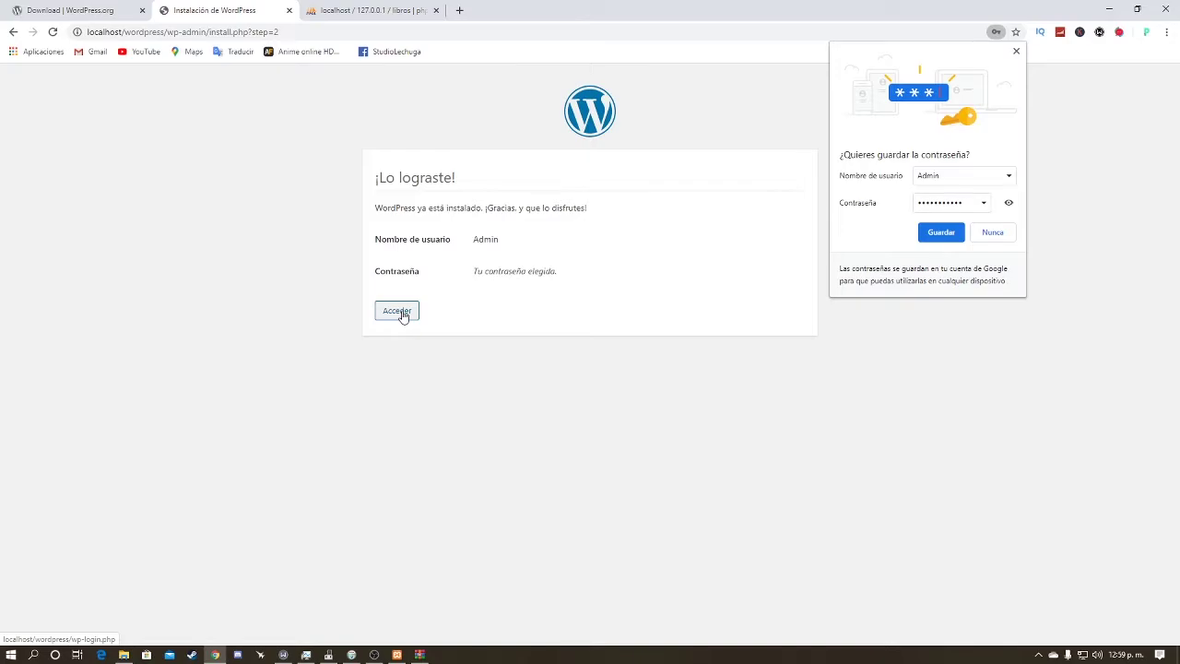
# Step: Log in to the ModdingBike site as Admin with the session remembered
pyautogui.click(936, 233)
pyautogui.click(401, 313)
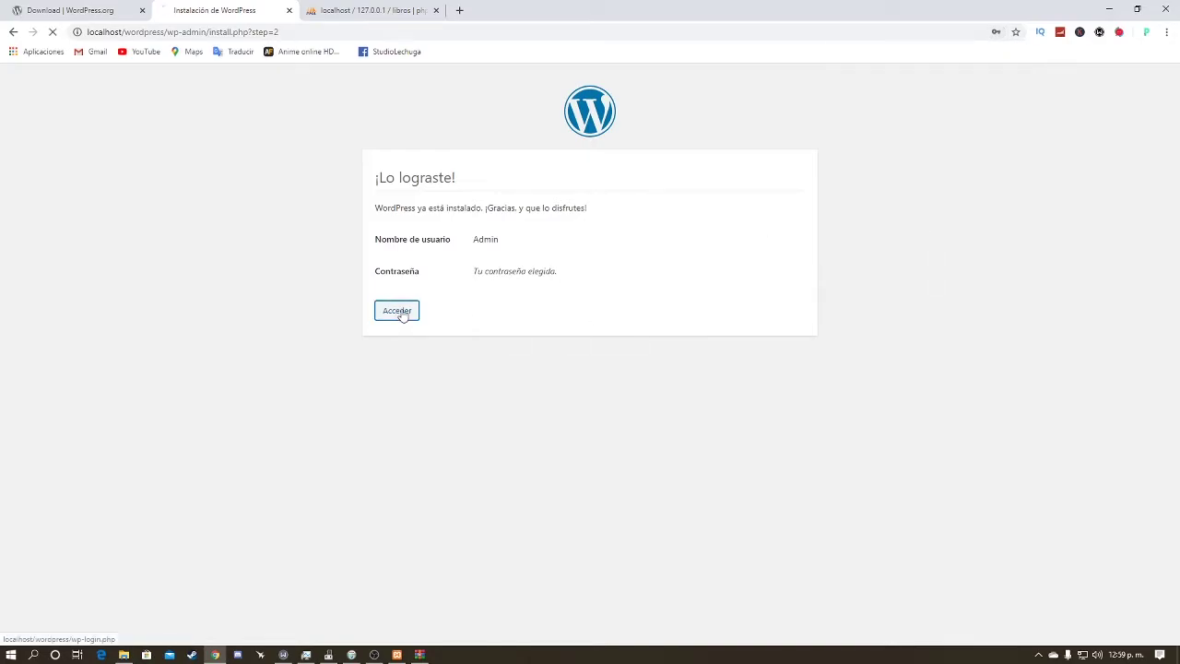
pyautogui.doubleClick(637, 267)
pyautogui.moveTo(571, 408); pyautogui.dragTo(528, 363)
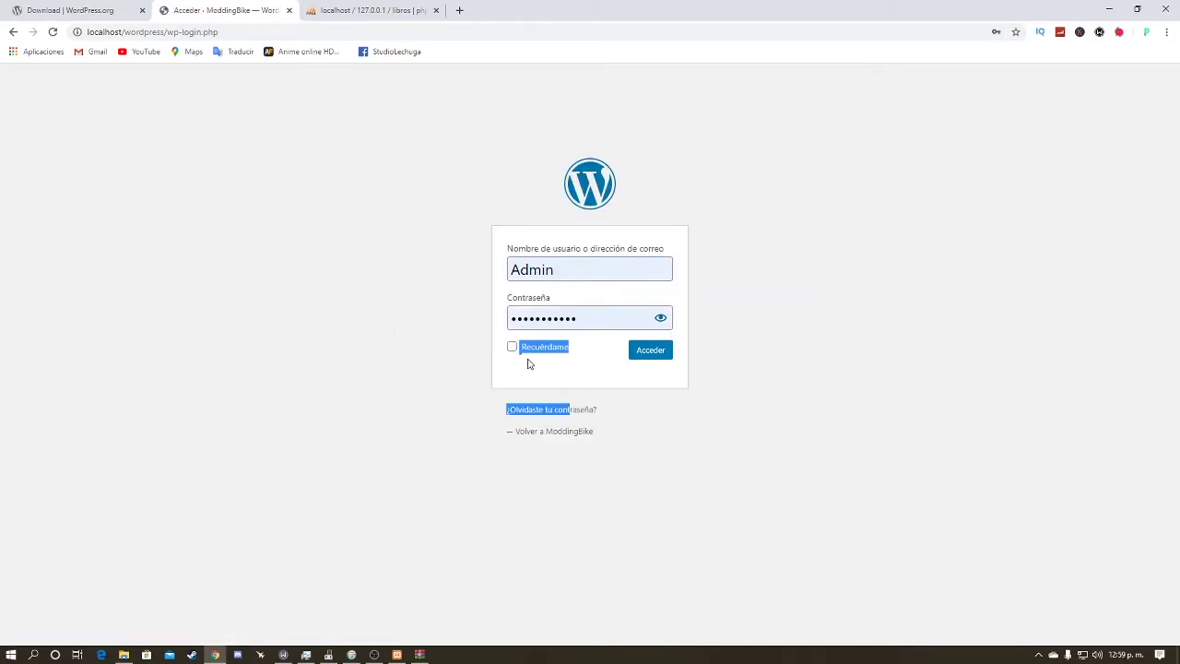
pyautogui.click(511, 346)
pyautogui.click(646, 354)
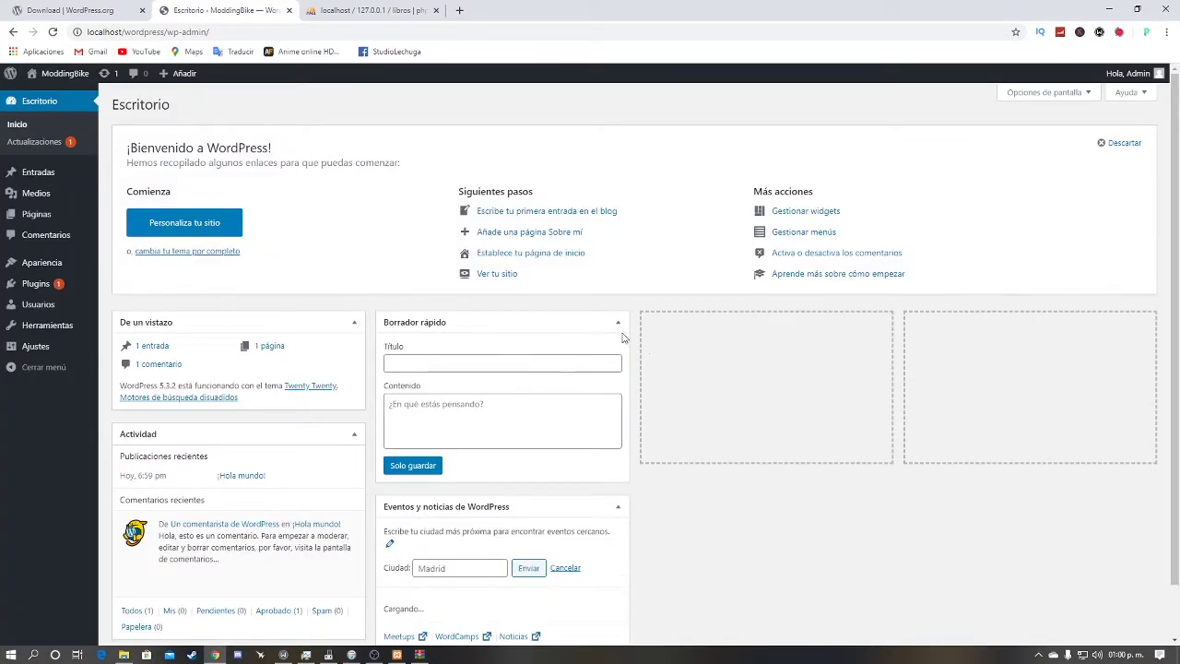
# Step: Look over the dashboard and close the Hostinger promotional popup
pyautogui.scroll(-1, 120, 138)
pyautogui.scroll(1, 138, 97)
pyautogui.scroll(-1, 119, 108)
pyautogui.scroll(1, 277, 120)
pyautogui.scroll(-2, 513, 151)
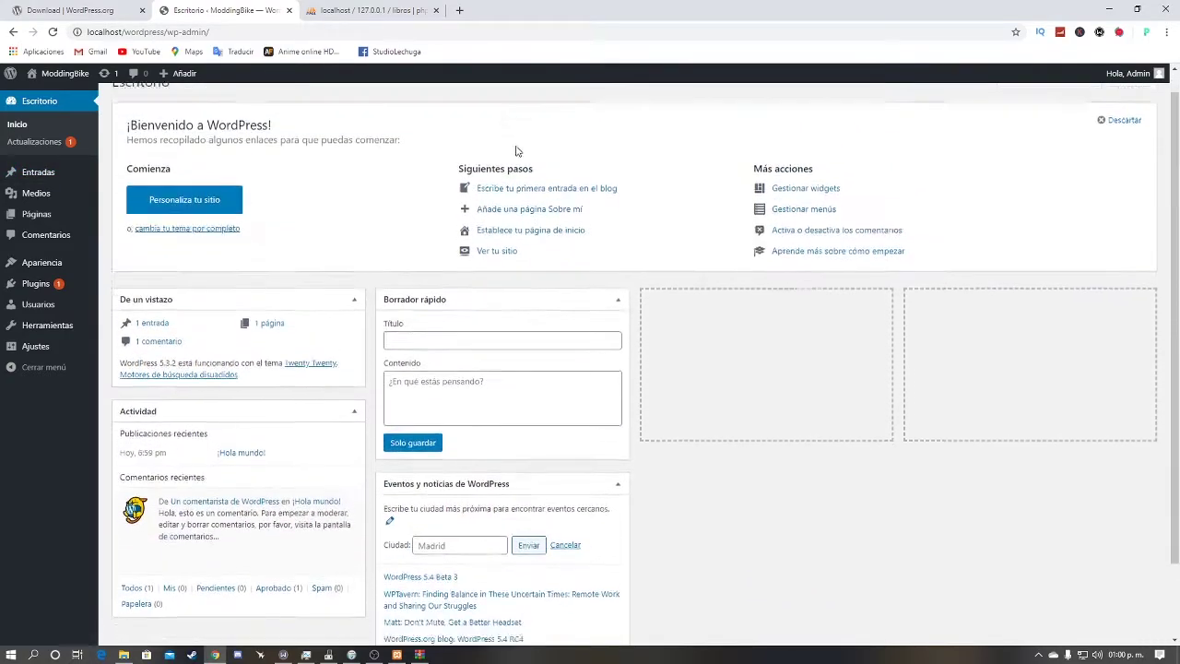
pyautogui.scroll(1, 658, 145)
pyautogui.scroll(1, 658, 145)
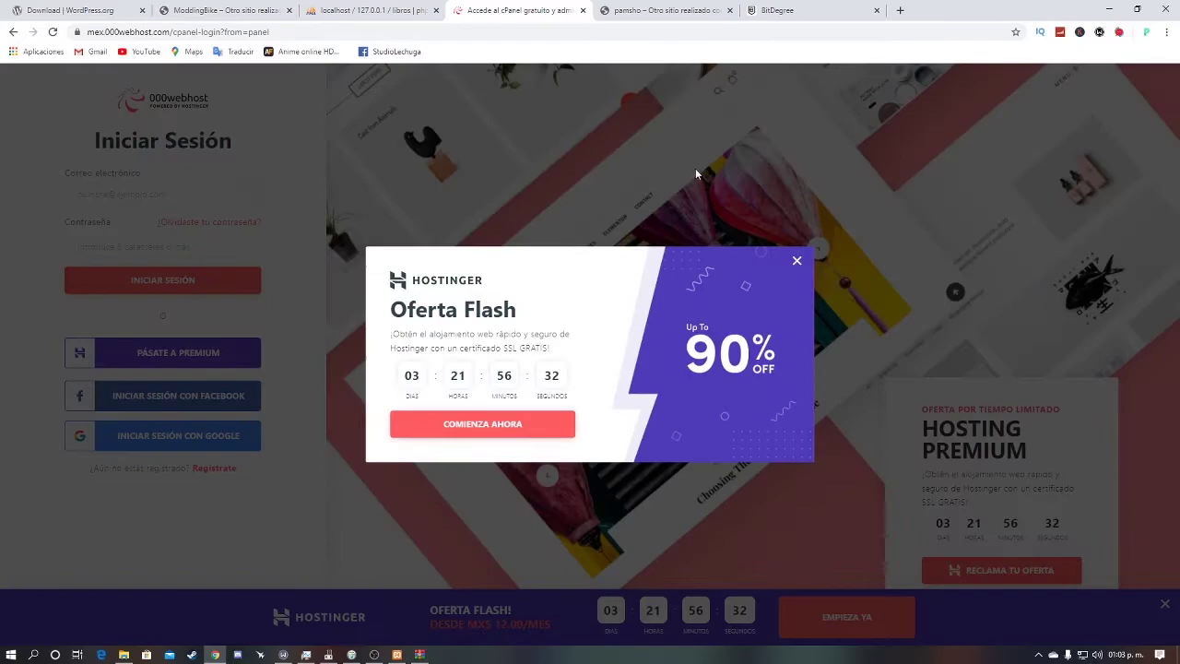
pyautogui.click(694, 170)
# Step: Search for 000webhost in a new tab, open its login page, and choose Google sign-in
pyautogui.click(582, 10)
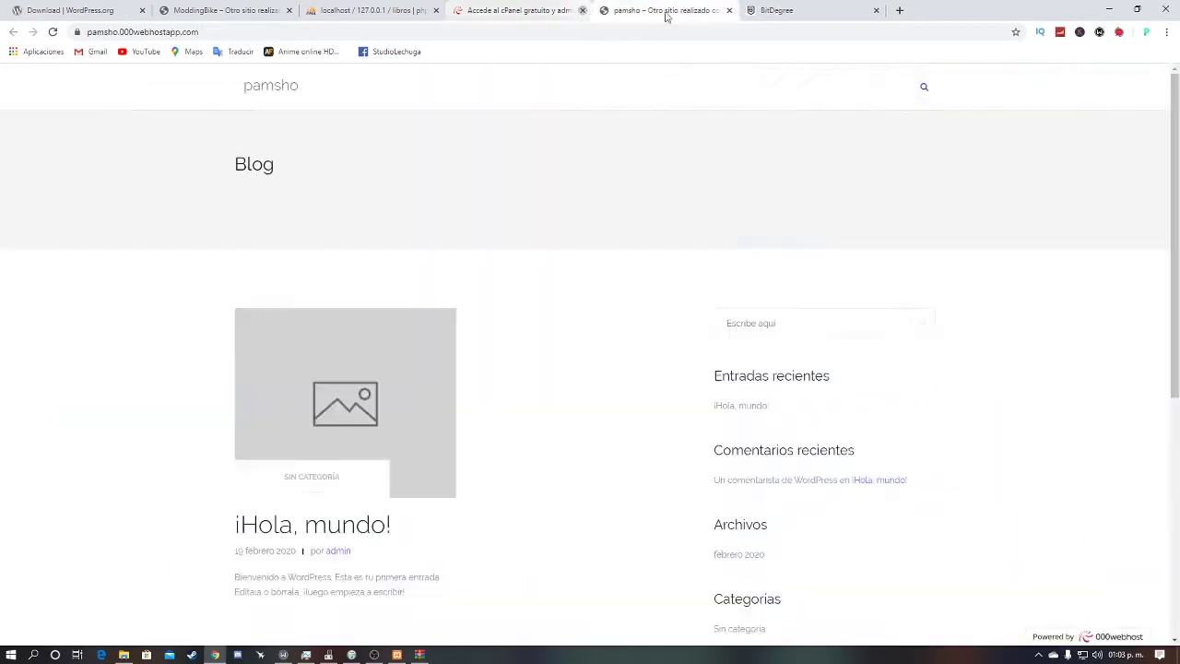
pyautogui.click(752, 11)
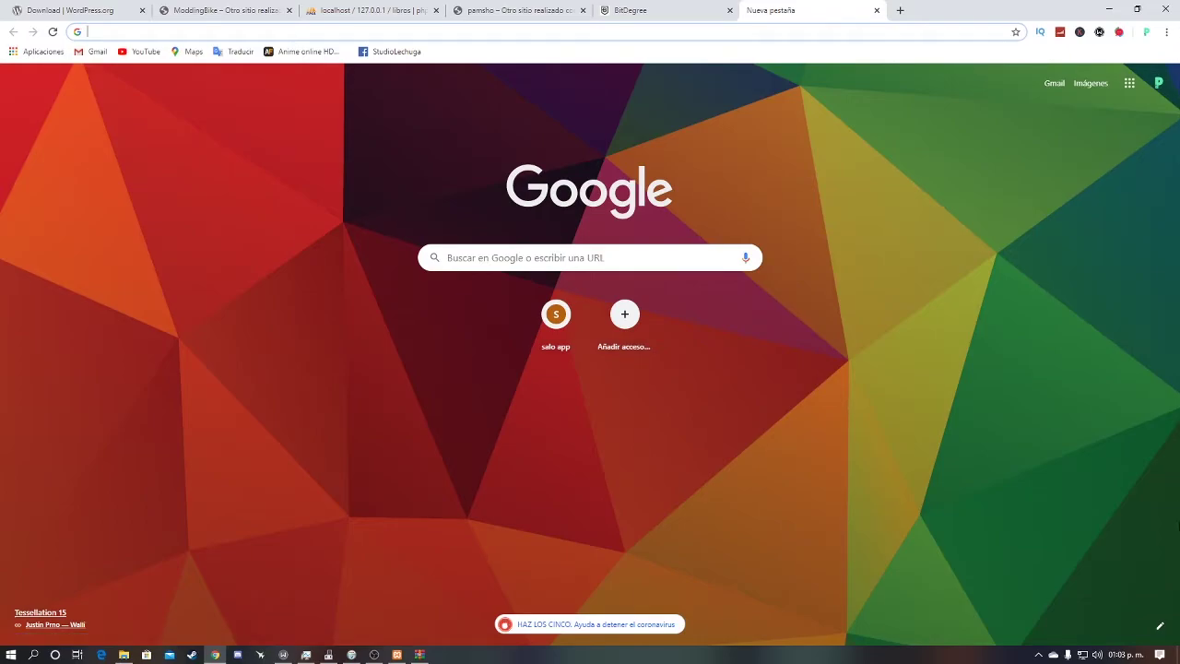
pyautogui.write('000webhost')
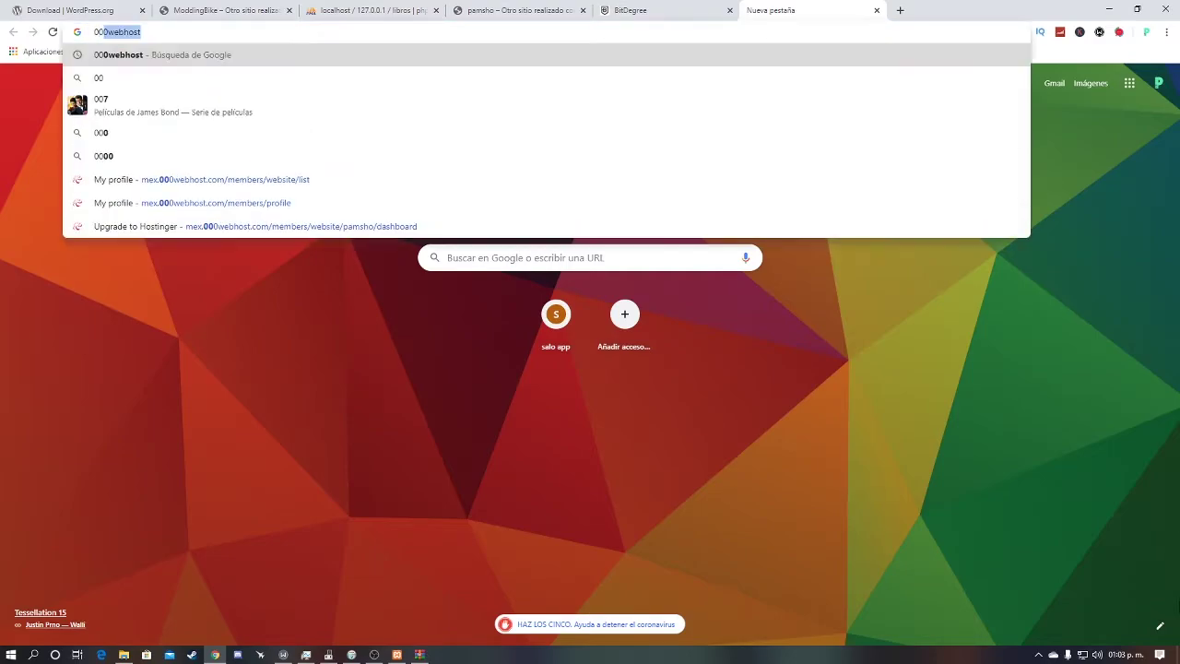
pyautogui.press('Return')
pyautogui.click(152, 194)
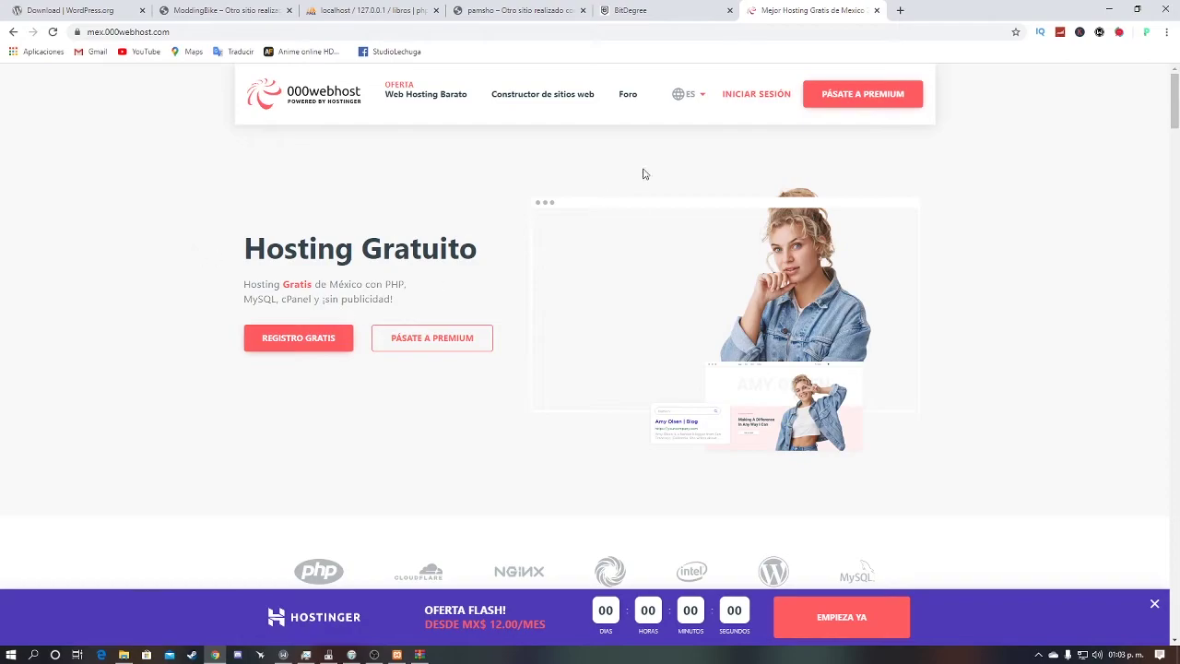
pyautogui.click(751, 96)
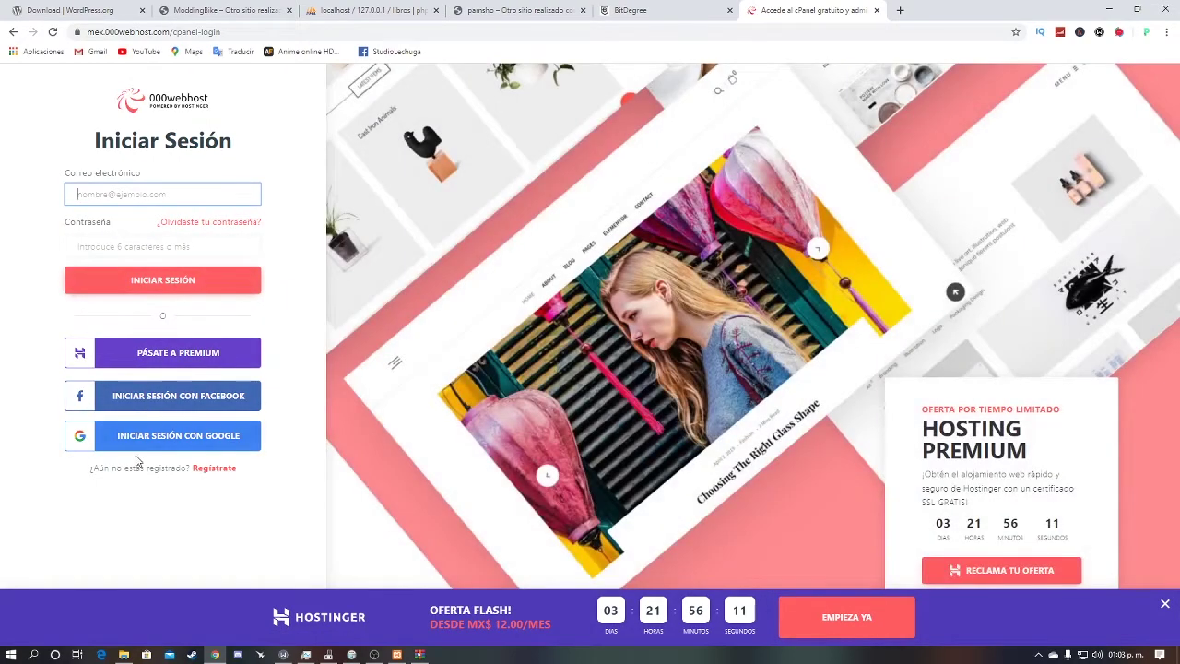
pyautogui.click(142, 444)
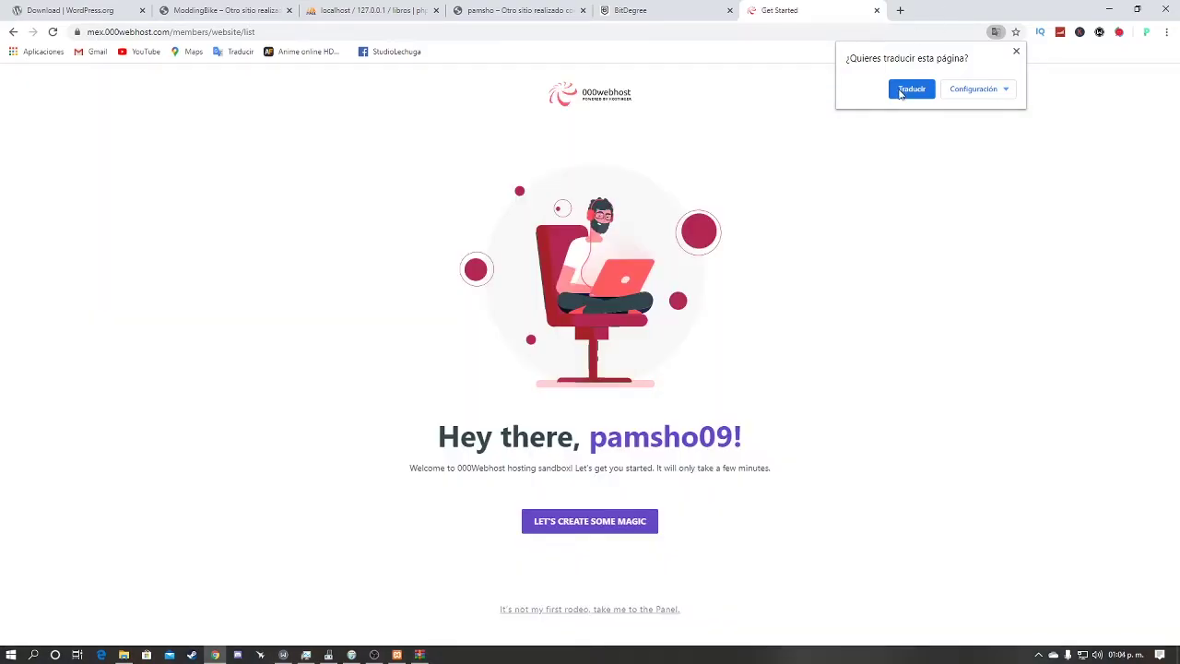
# Step: Create a new 000webhost website named Moddingbike, keeping the generated password
pyautogui.click(901, 88)
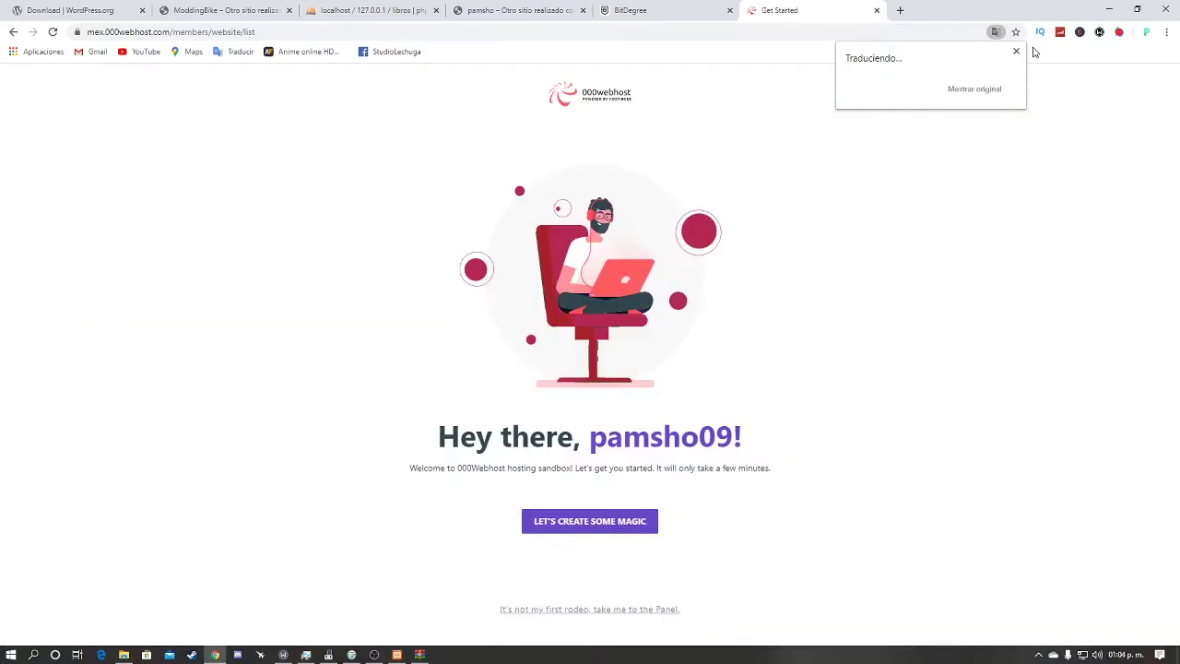
pyautogui.click(1016, 52)
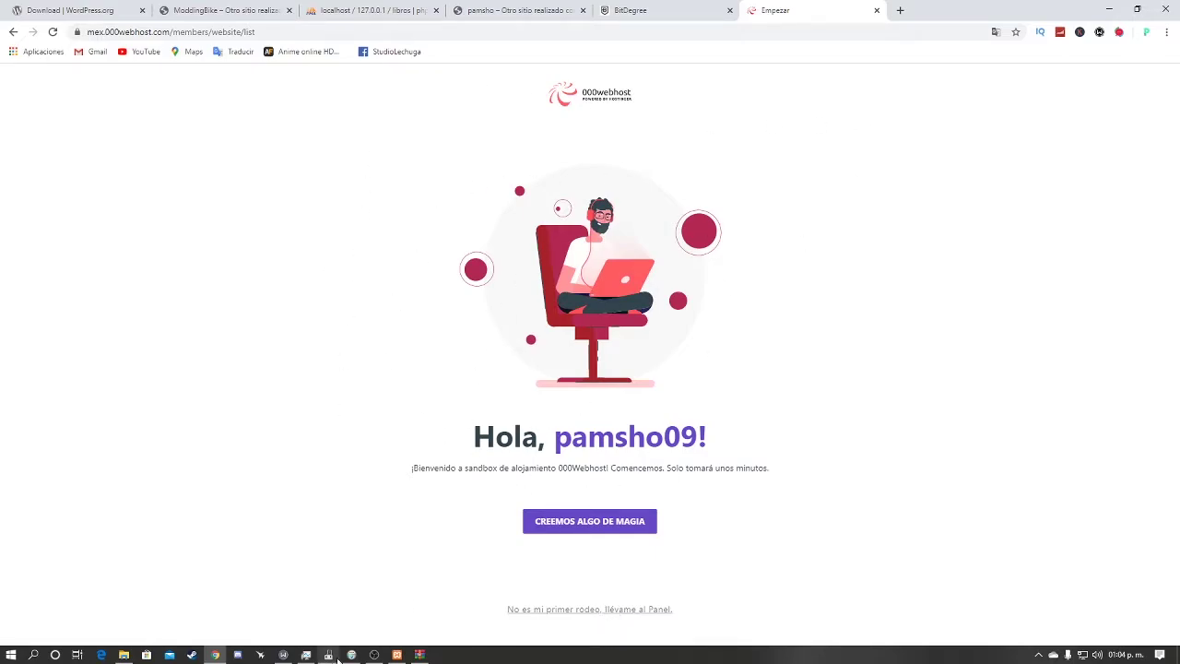
pyautogui.click(626, 615)
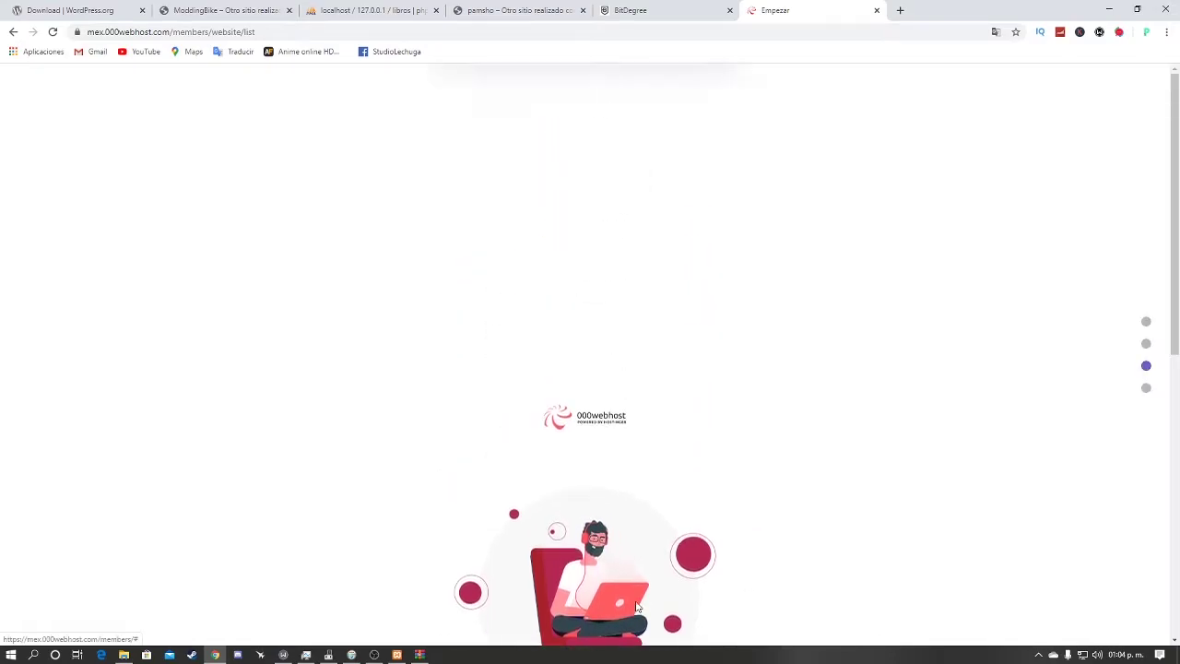
pyautogui.click(606, 334)
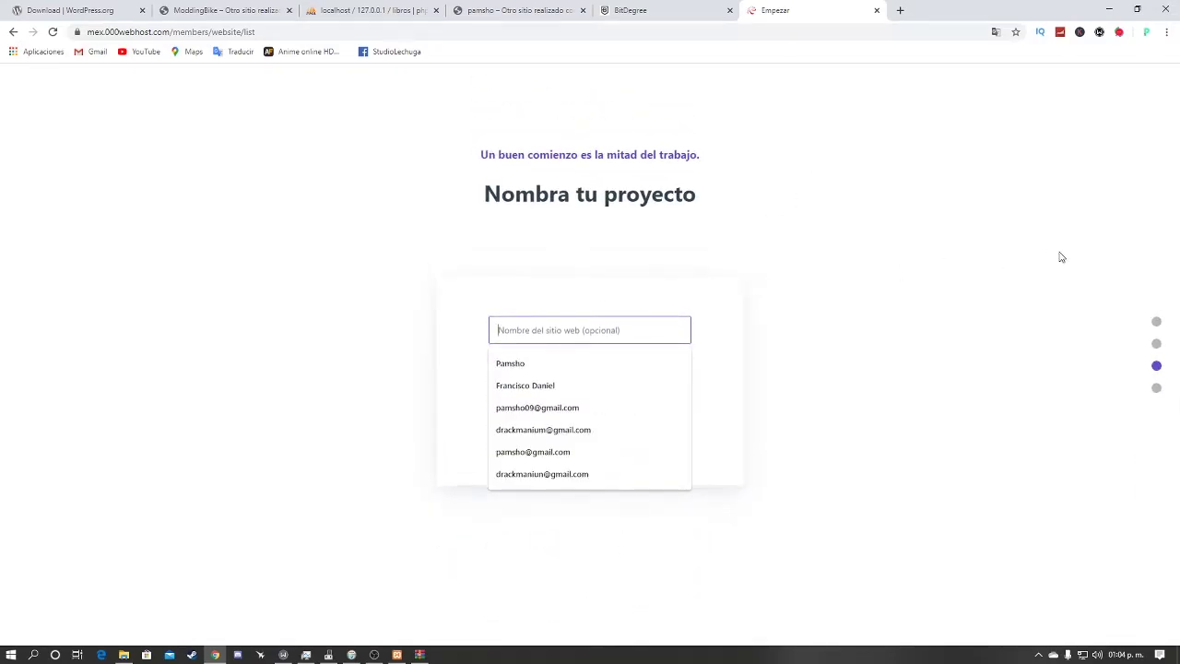
pyautogui.write('Modd')
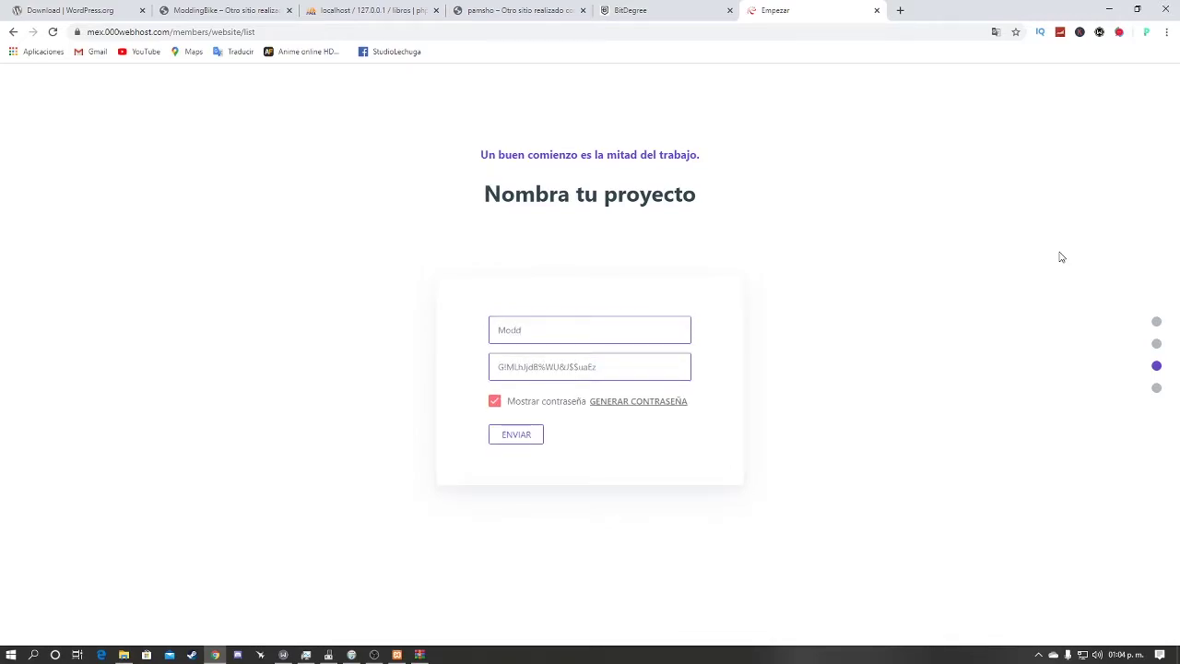
pyautogui.write('o')
pyautogui.moveTo(630, 370); pyautogui.dragTo(442, 400)
pyautogui.click(600, 458)
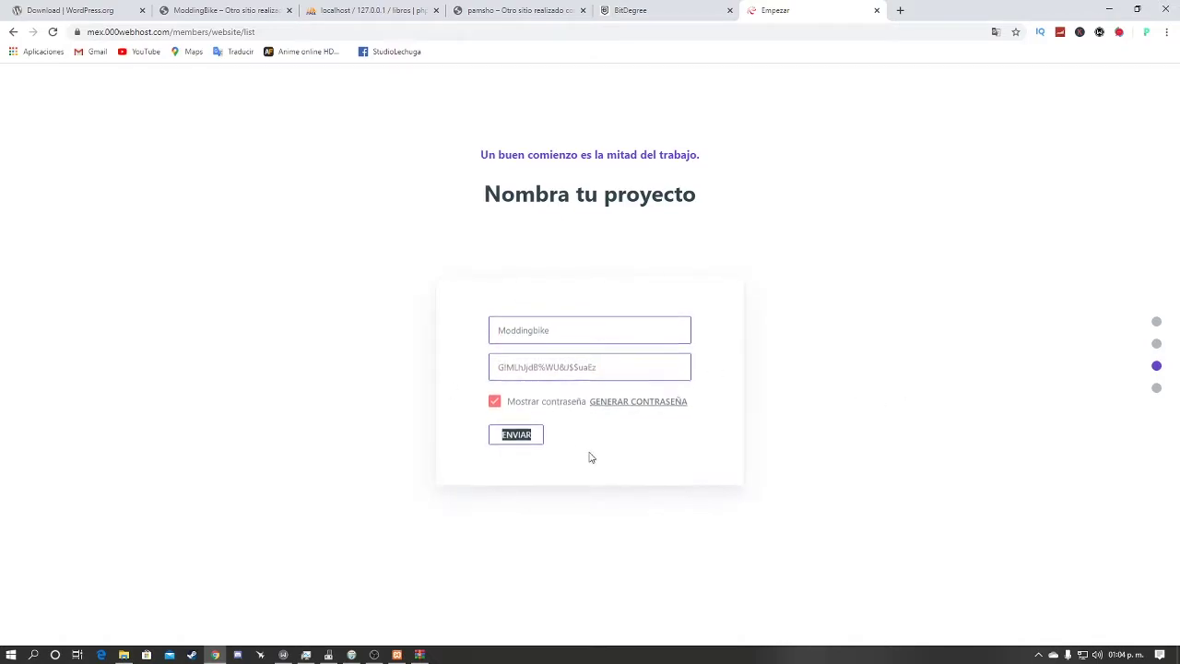
pyautogui.click(522, 439)
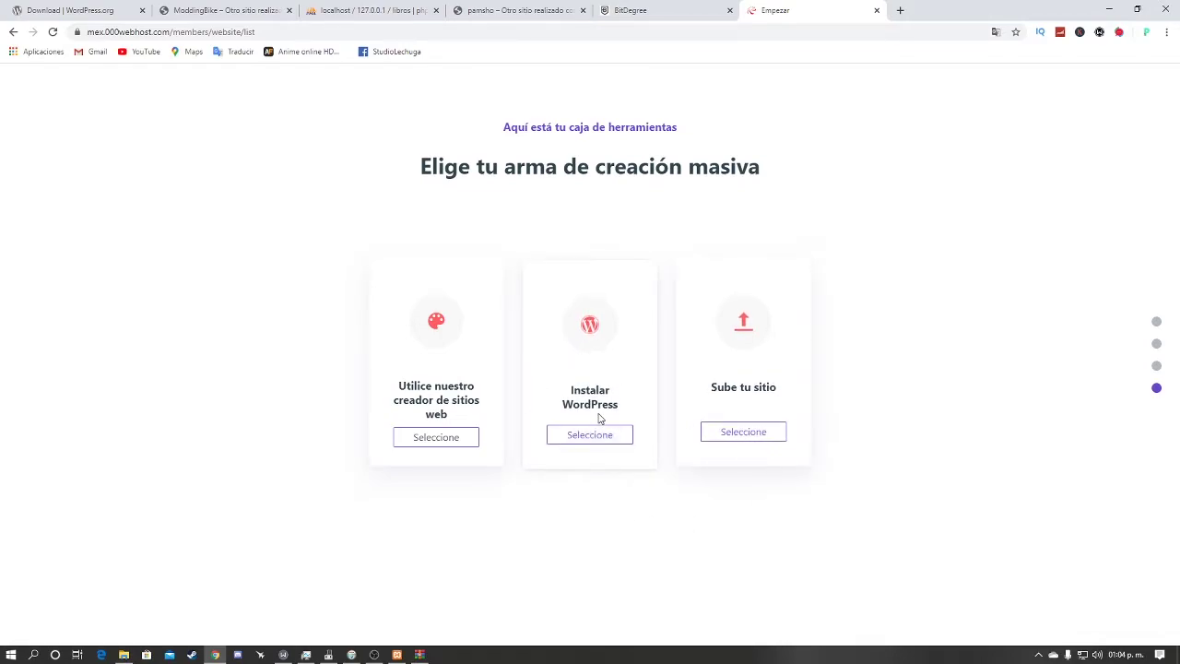
# Step: Choose Instalar WordPress and enter an administrator password long enough to be accepted
pyautogui.click(573, 434)
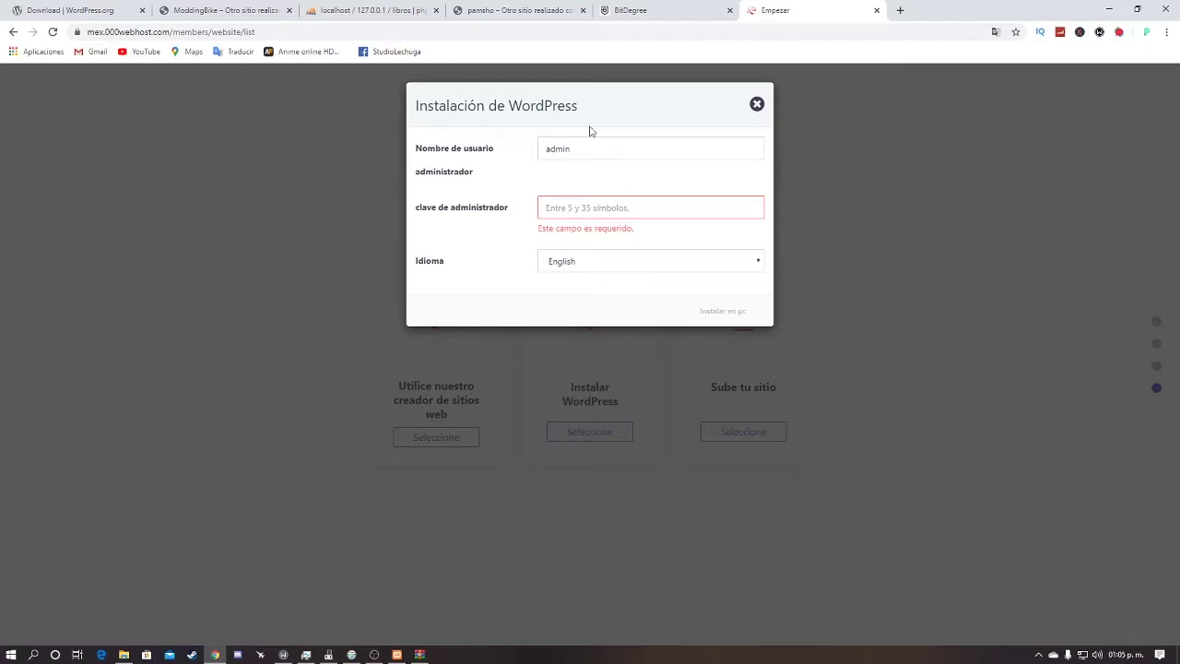
pyautogui.click(578, 217)
pyautogui.write('a')
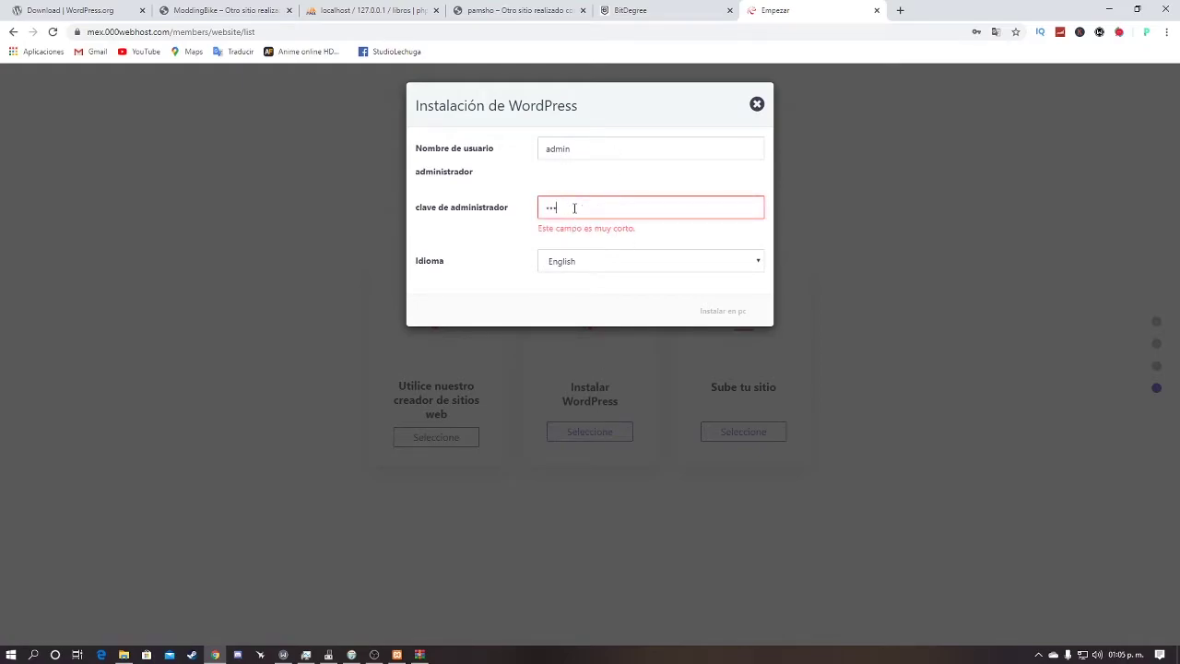
pyautogui.press('BackSpace')
pyautogui.press('BackSpace')
pyautogui.press('BackSpace')
pyautogui.write('aaaa')
pyautogui.press('BackSpace')
pyautogui.press('BackSpace')
pyautogui.press('BackSpace')
pyautogui.write('aaaaaaa')
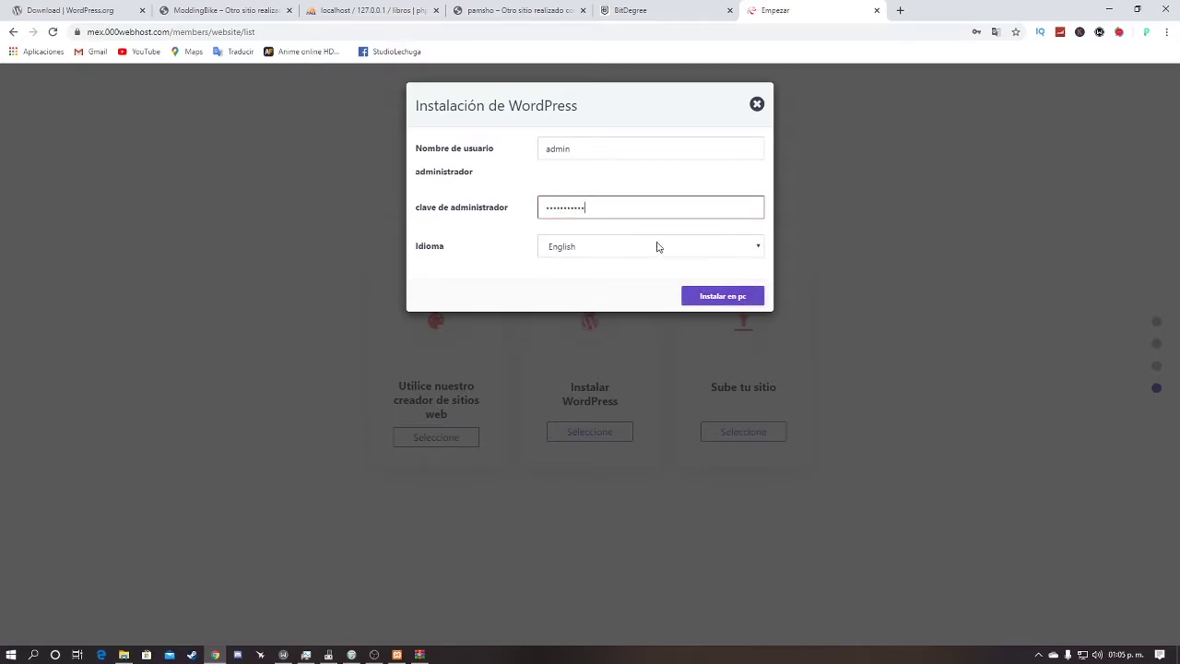
# Step: Select Spanish as the language, run the installation, and open the new site's login page
pyautogui.click(696, 246)
pyautogui.scroll(-2, 656, 424)
pyautogui.scroll(-10, 656, 424)
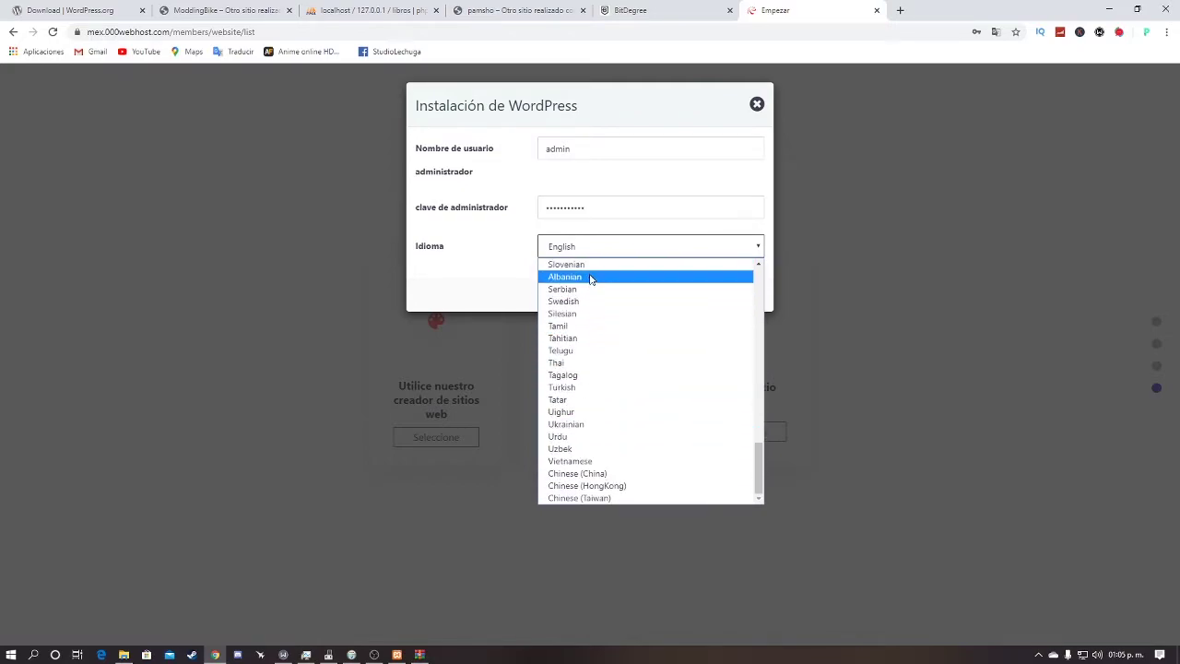
pyautogui.scroll(3, 589, 276)
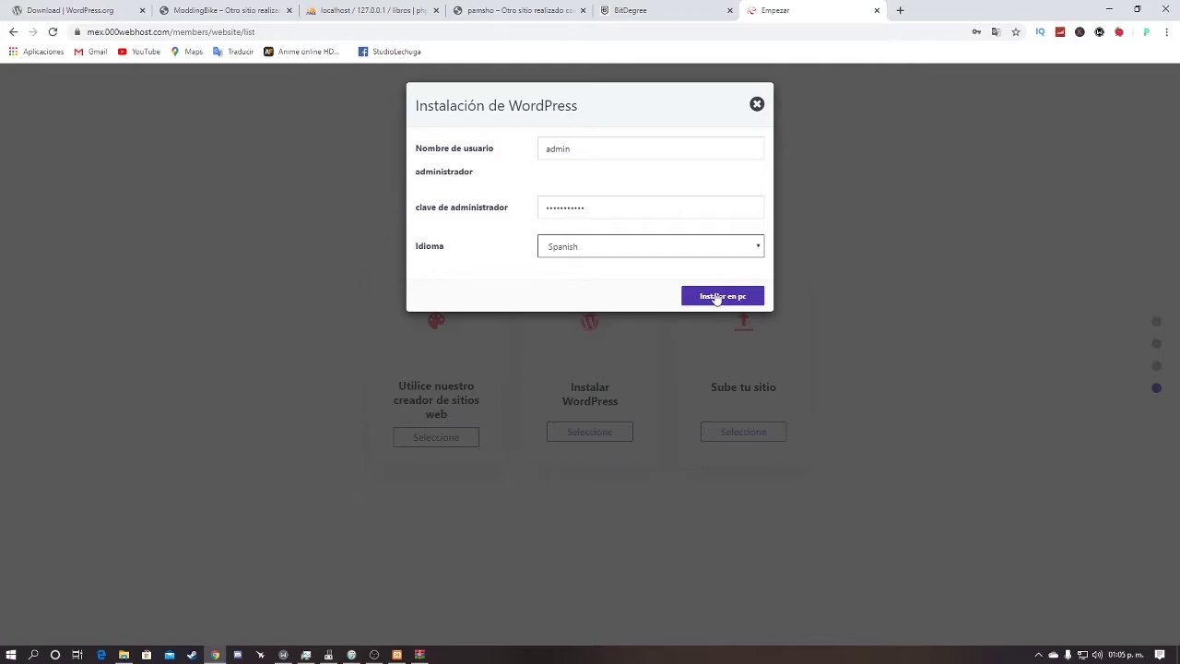
pyautogui.click(716, 297)
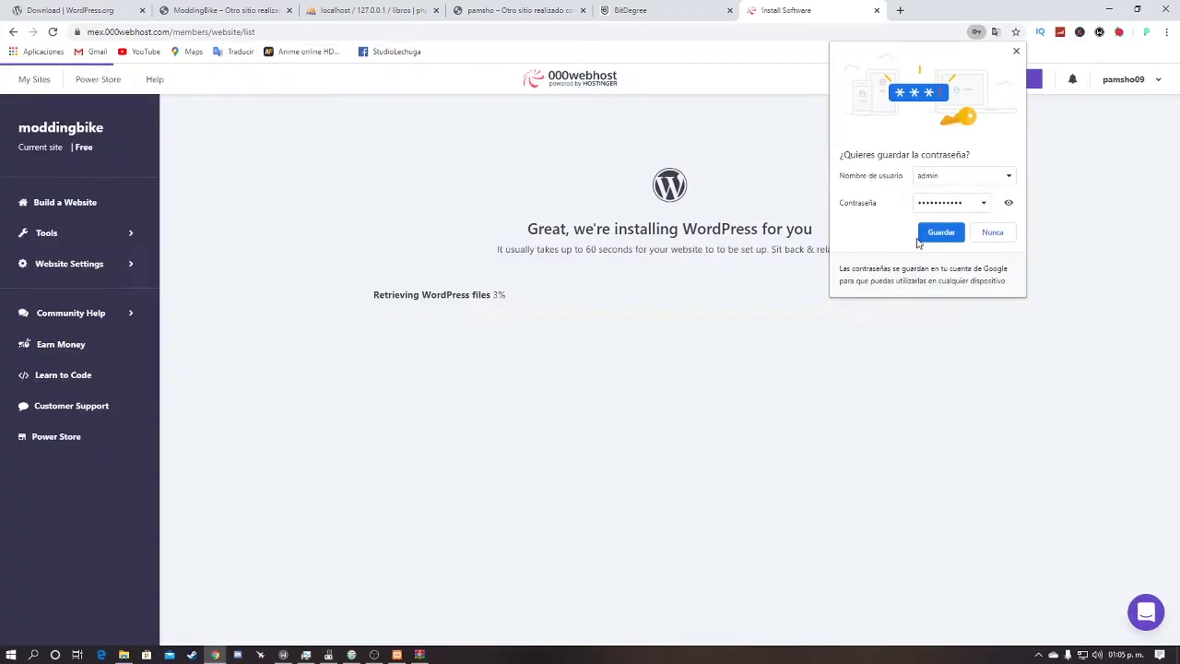
pyautogui.click(941, 235)
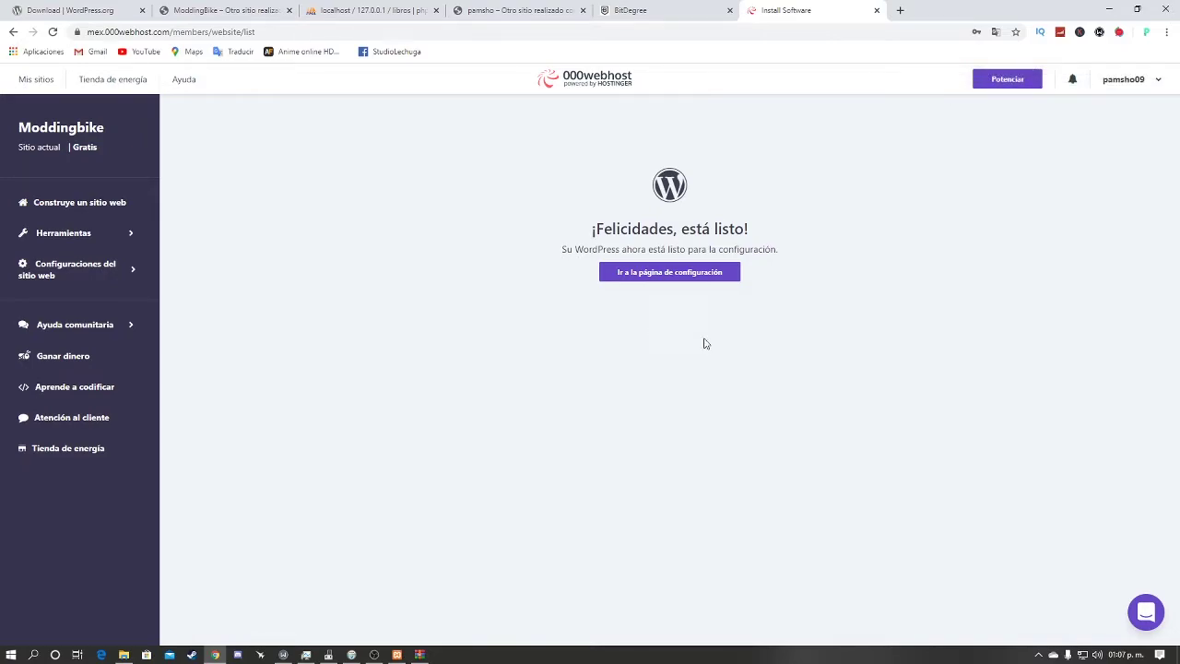
pyautogui.moveTo(780, 249); pyautogui.dragTo(491, 283)
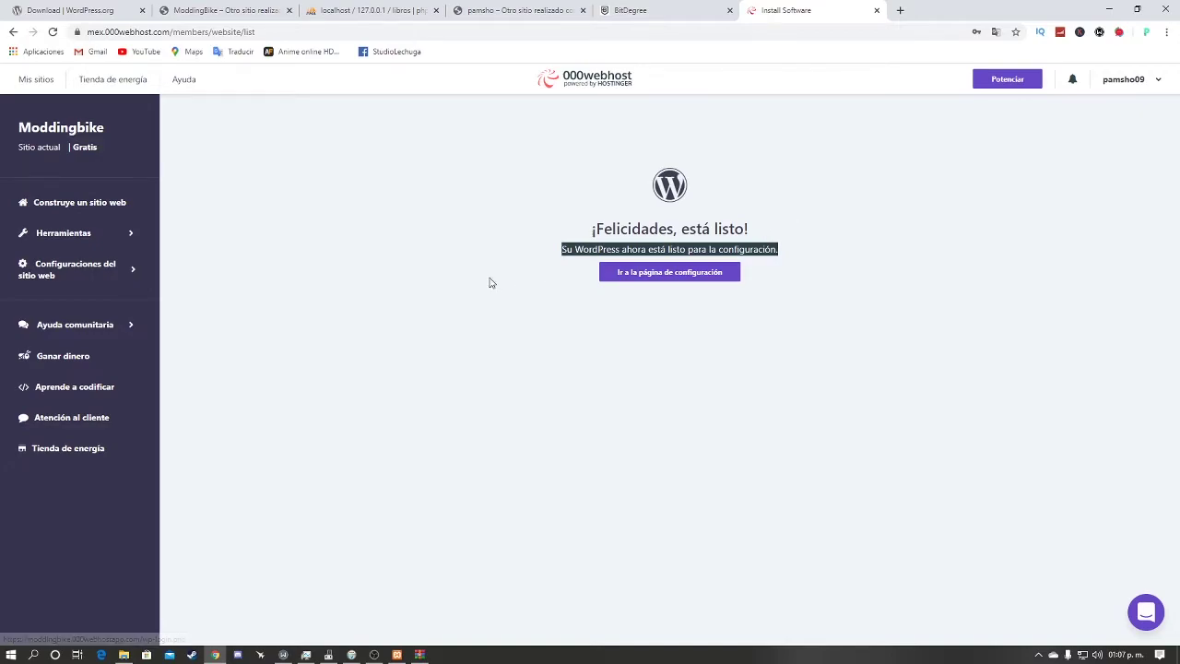
pyautogui.click(688, 275)
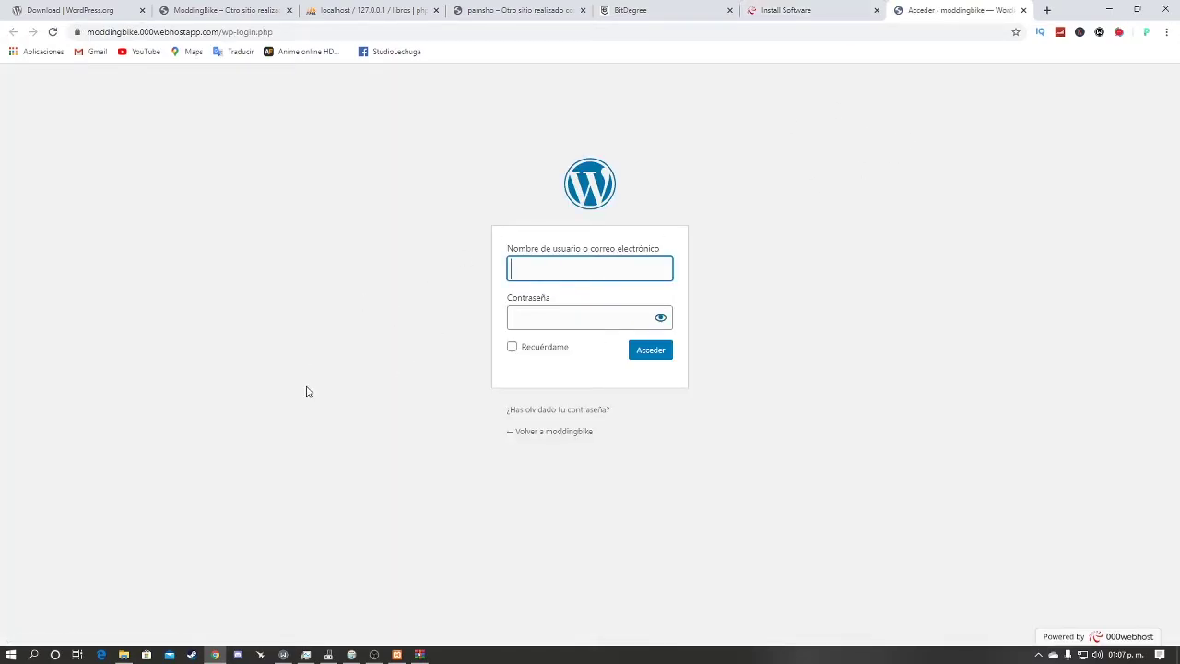
# Step: Log in as admin, look at the live site's Blog page, then return to the dashboard
pyautogui.moveTo(452, 172); pyautogui.dragTo(653, 348)
pyautogui.click(625, 256)
pyautogui.write('admin')
pyautogui.press('Tab')
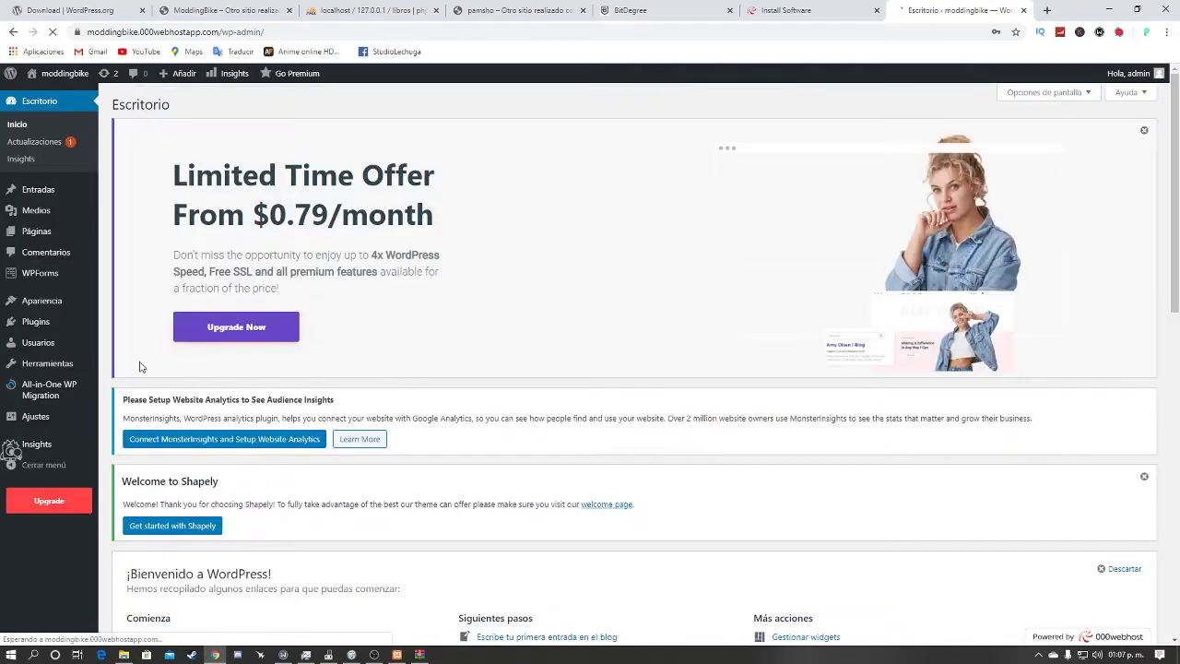
pyautogui.click(62, 82)
pyautogui.scroll(-1, 523, 391)
pyautogui.scroll(1, 522, 391)
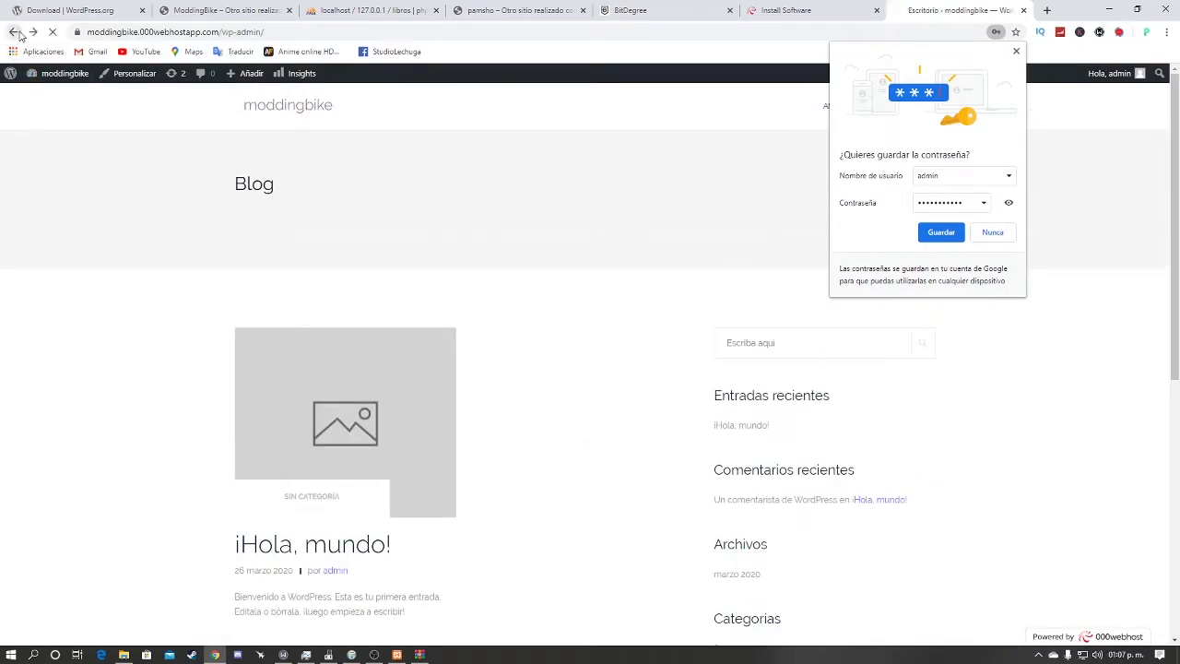
pyautogui.click(13, 31)
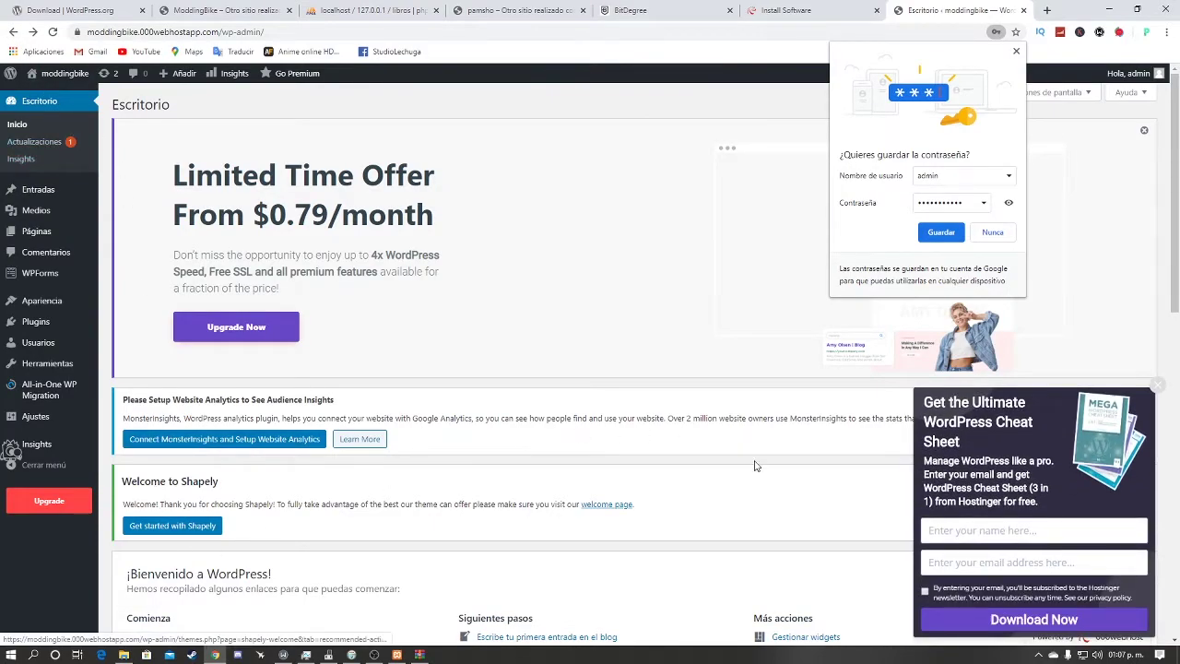
# Step: Close the Hostinger cheat-sheet popup and save-password prompt, then reload the Escritorio home
pyautogui.click(1157, 384)
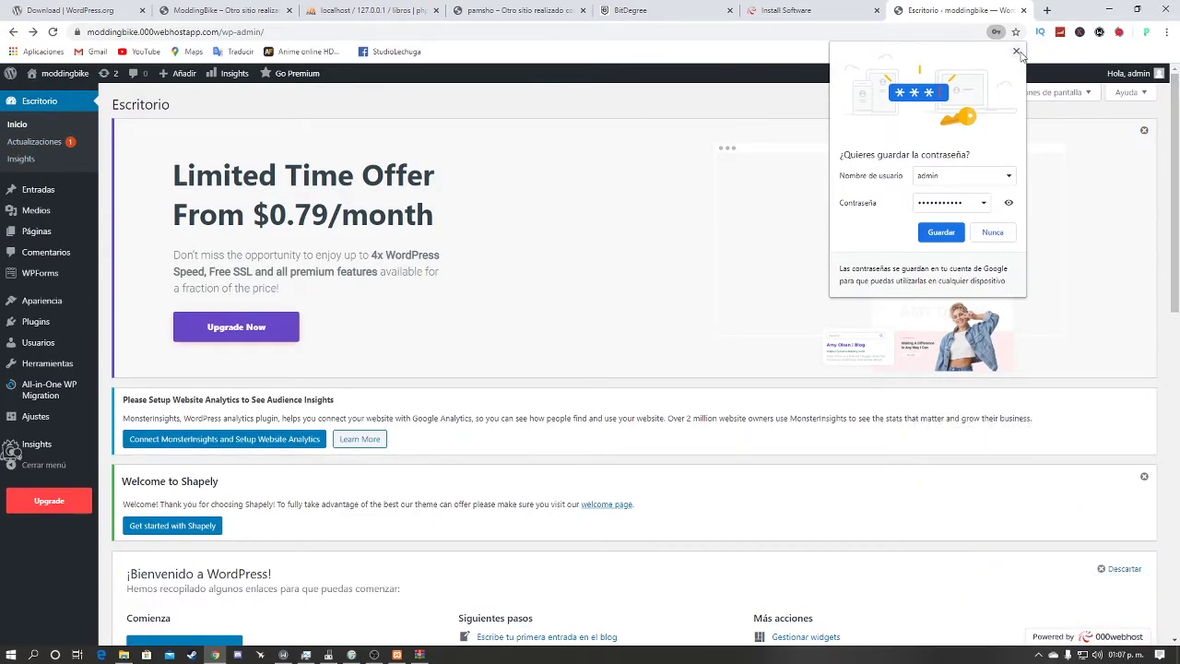
pyautogui.click(1016, 52)
pyautogui.moveTo(43, 406)
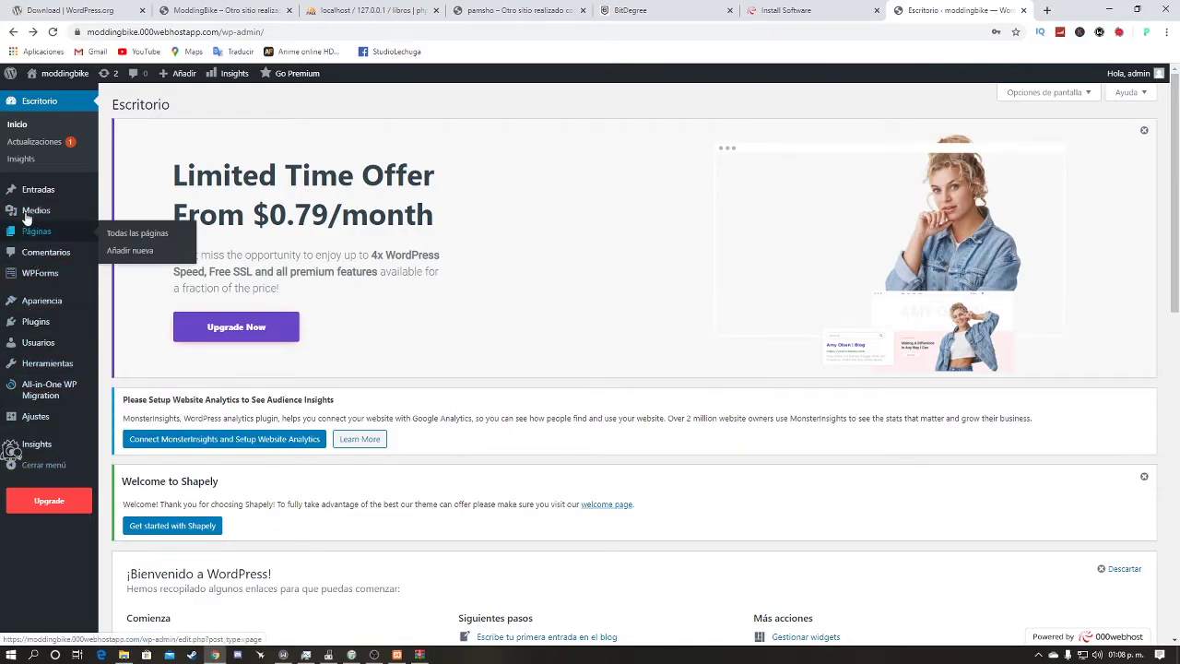
pyautogui.click(39, 100)
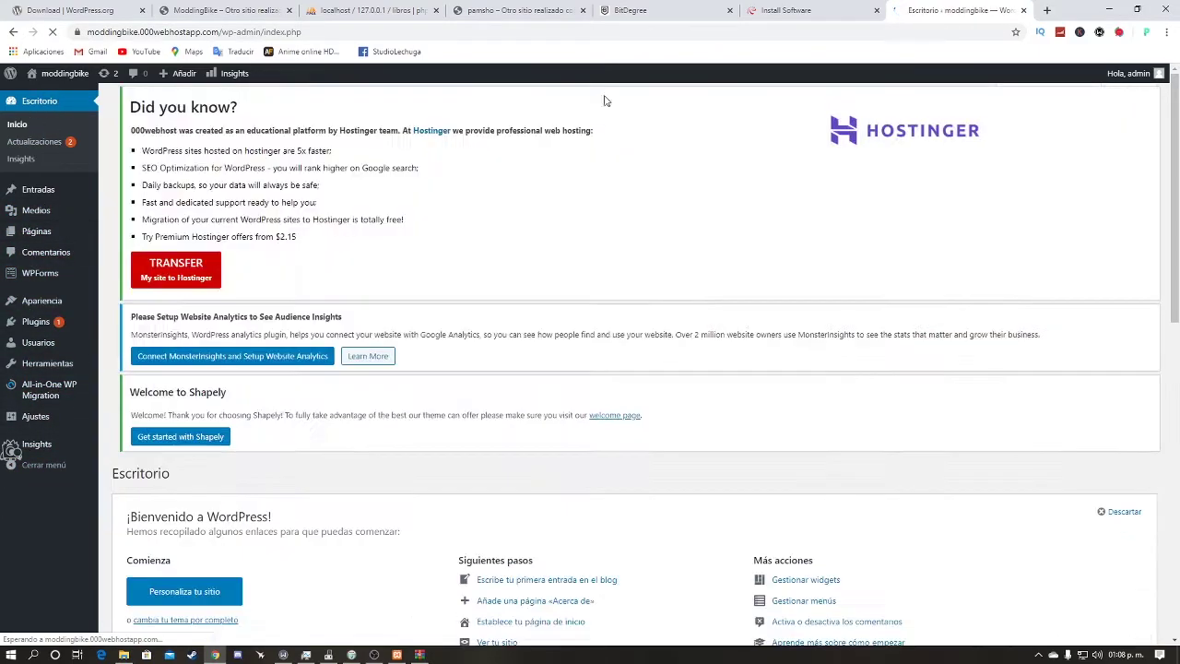
# Step: From the HostGator portal, open cPanel for jod-homar.com.mx and launch Softaculous Apps Installer
pyautogui.click(1046, 10)
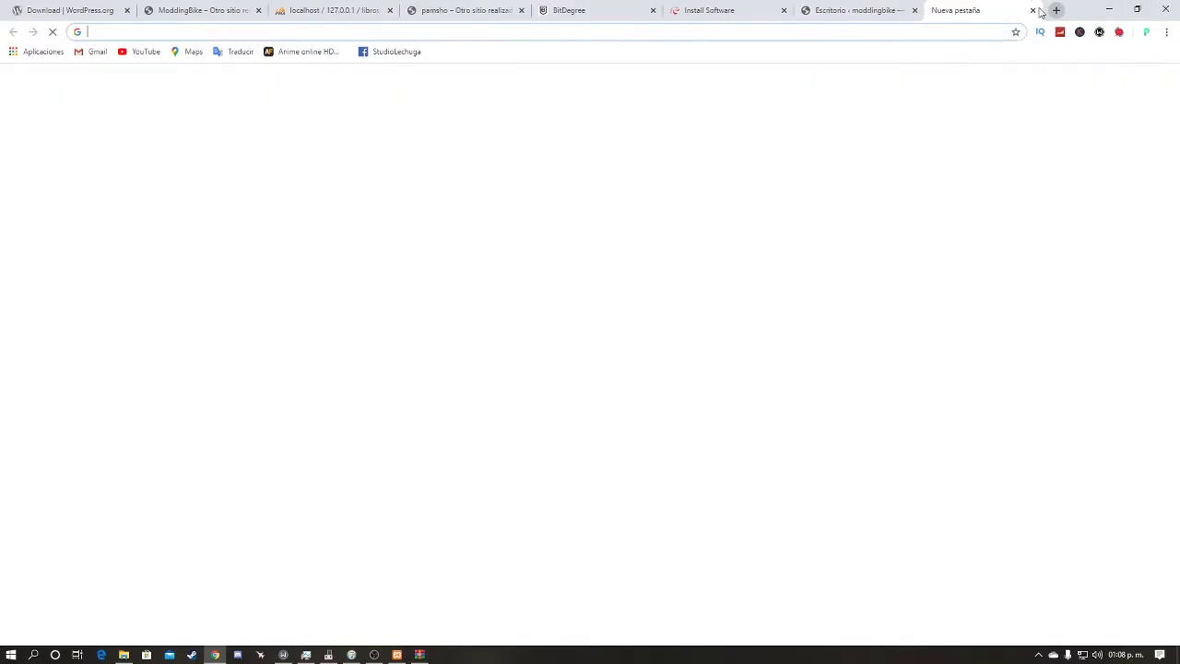
pyautogui.write('b')
pyautogui.press('Return')
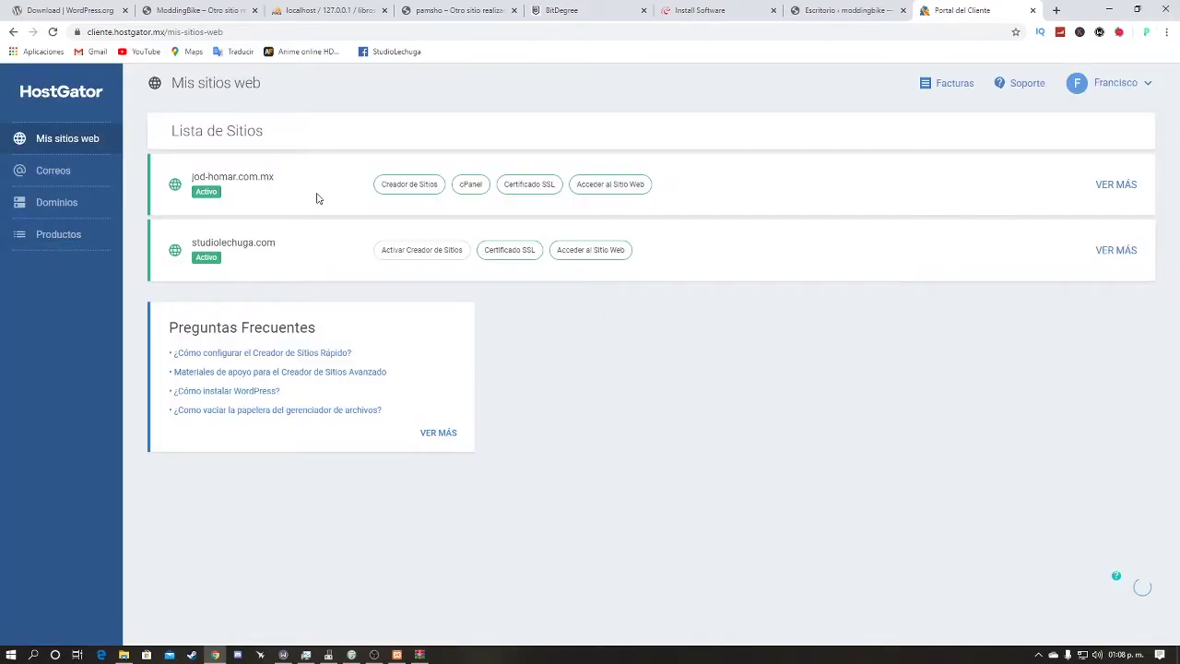
pyautogui.click(468, 185)
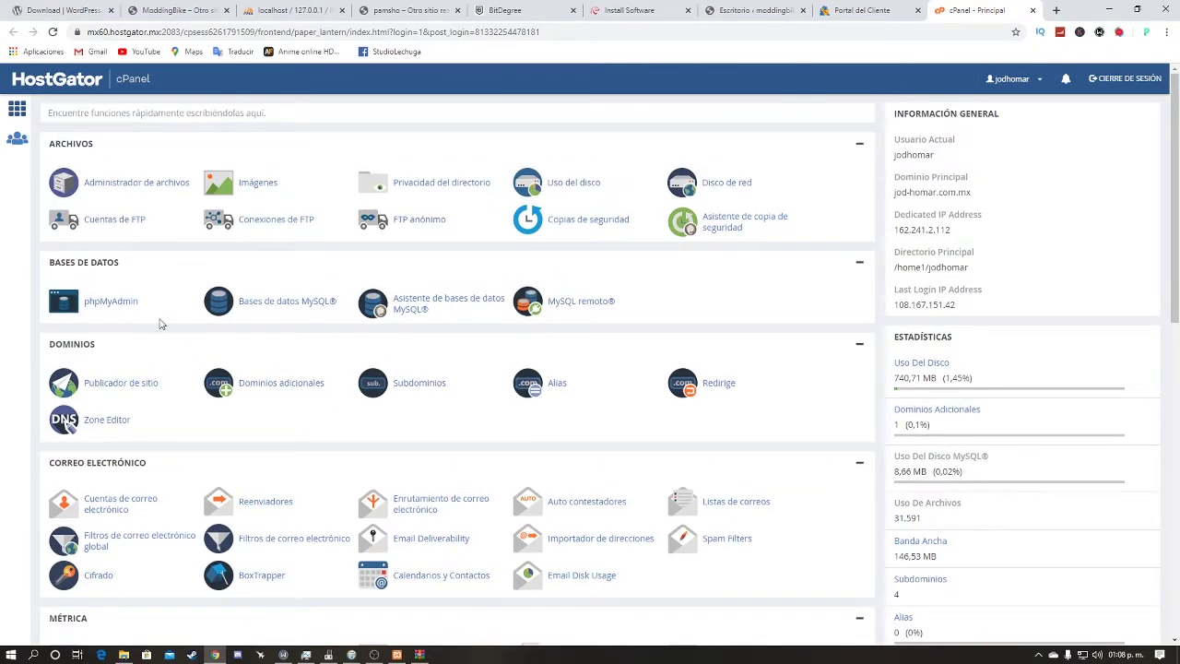
pyautogui.scroll(-4, 105, 250)
pyautogui.scroll(2, 114, 316)
pyautogui.scroll(-4, 361, 240)
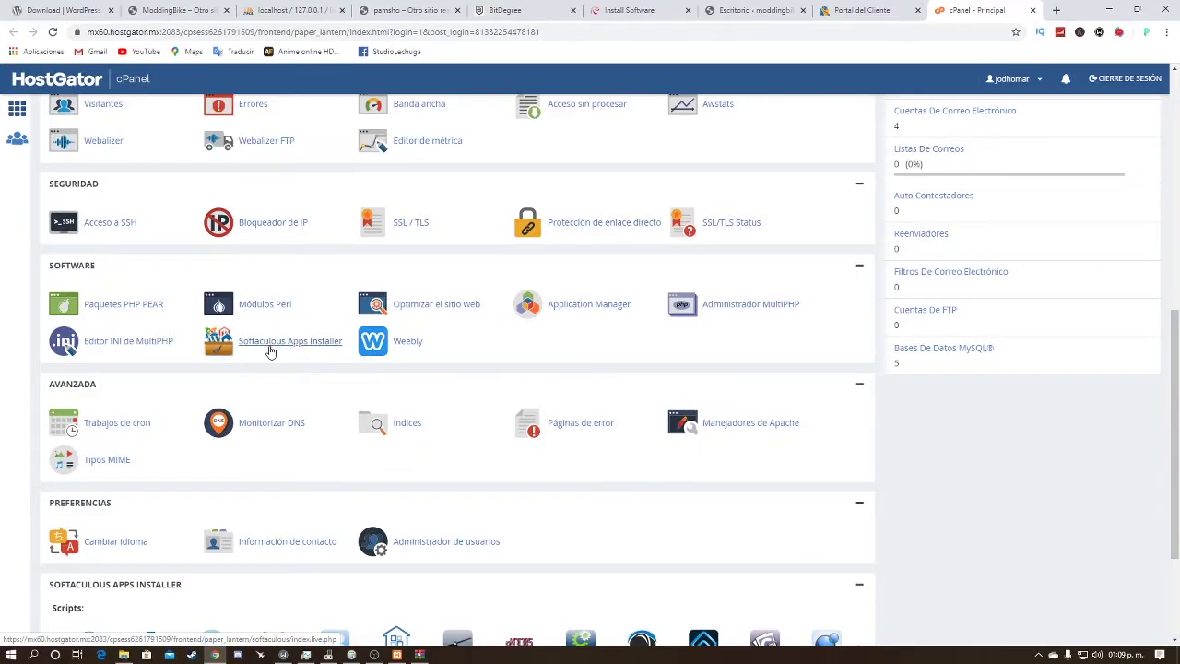
pyautogui.click(280, 346)
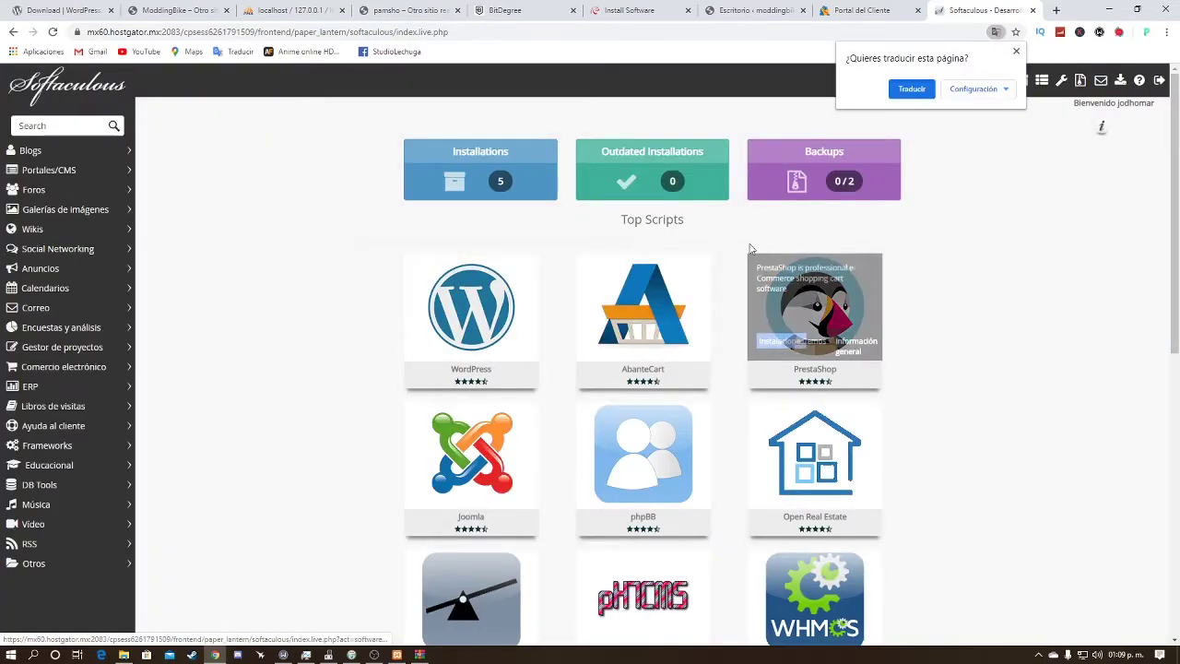
# Step: Open the WordPress script in Softaculous and start a new installation with Instalar ahora
pyautogui.scroll(-6, 756, 326)
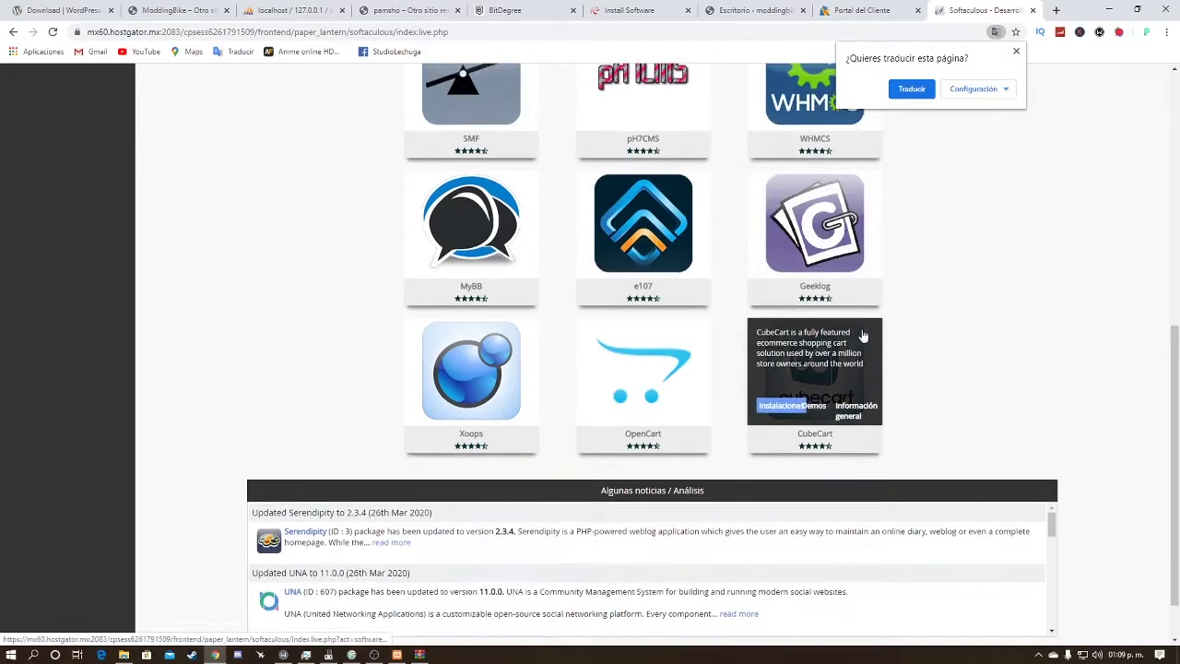
pyautogui.scroll(4, 974, 427)
pyautogui.scroll(-2, 927, 590)
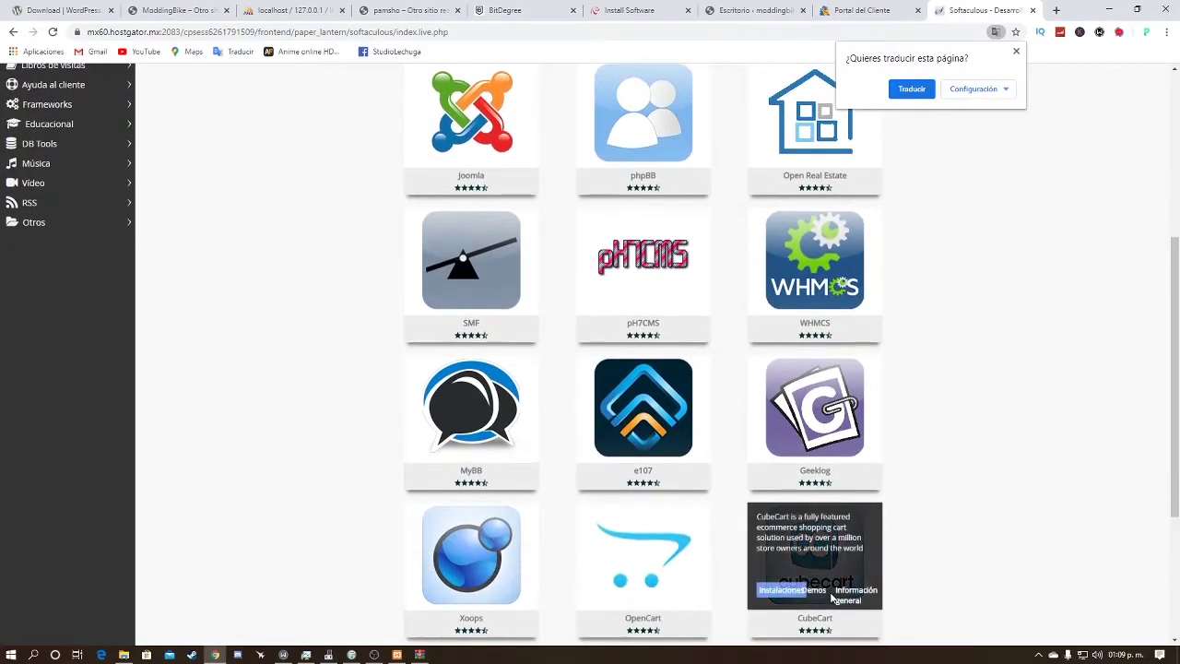
pyautogui.scroll(3, 832, 597)
pyautogui.scroll(1, 737, 328)
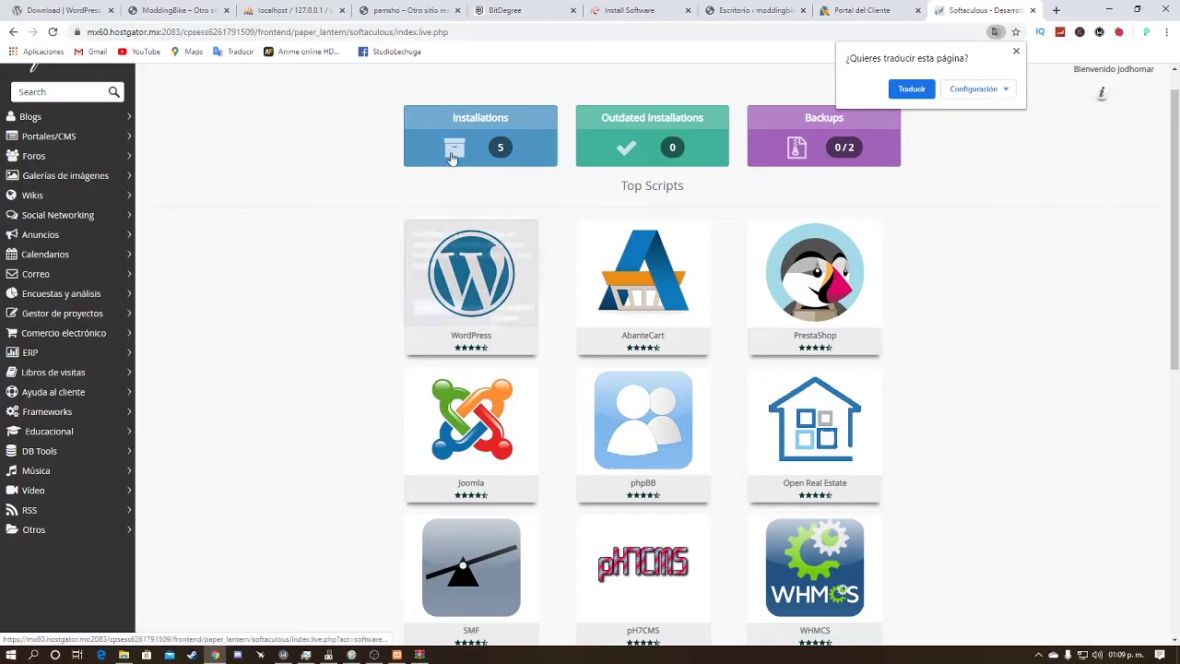
pyautogui.click(463, 264)
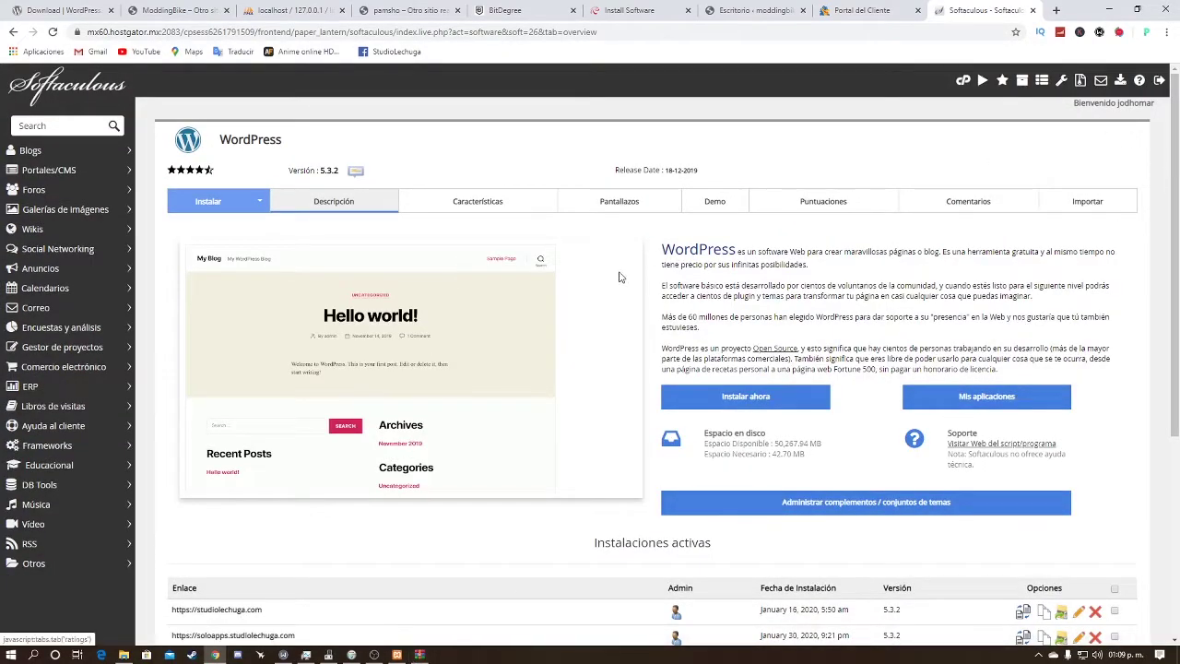
pyautogui.scroll(-1, 791, 340)
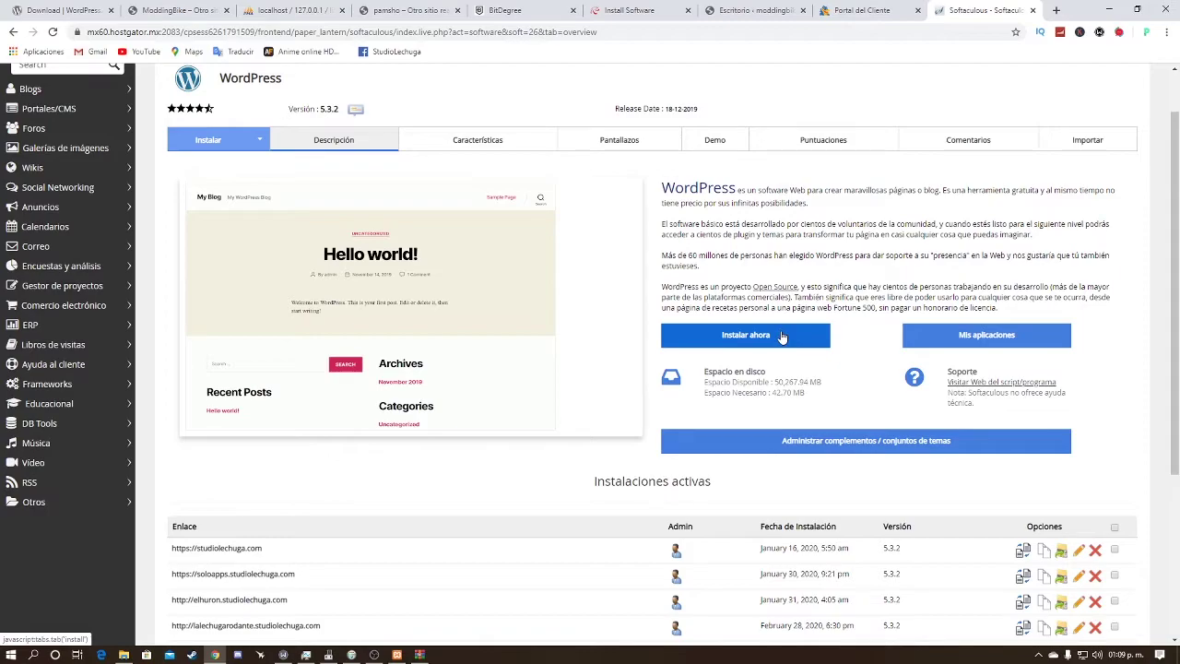
pyautogui.scroll(-3, 783, 334)
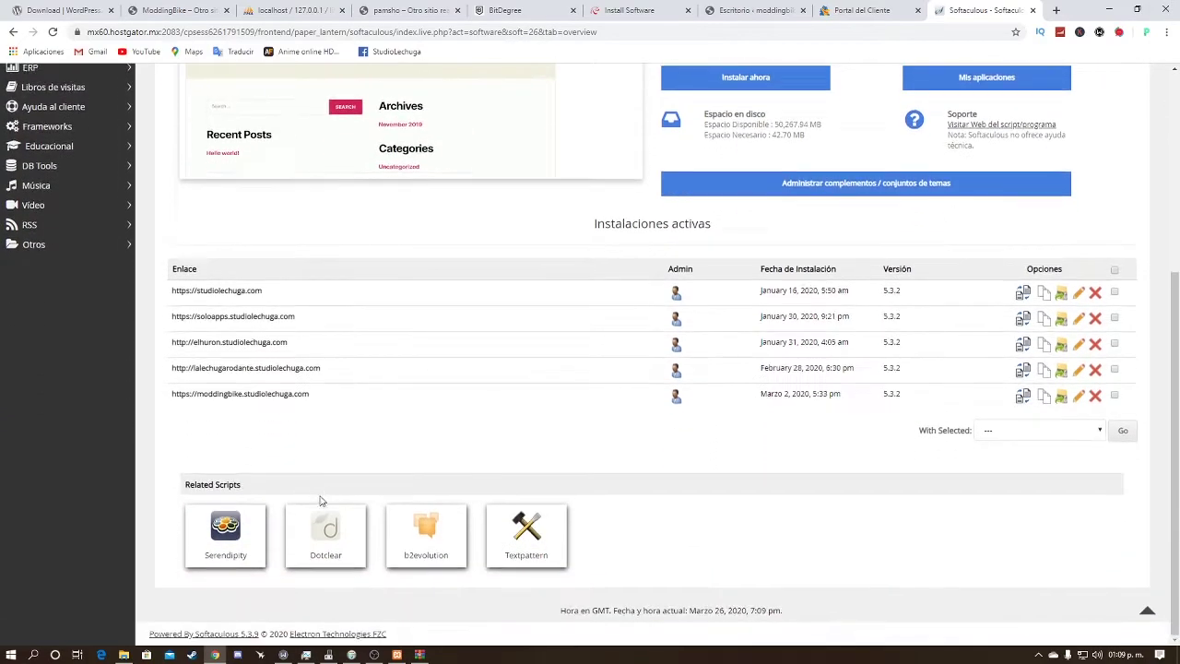
pyautogui.scroll(5, 854, 353)
pyautogui.click(745, 382)
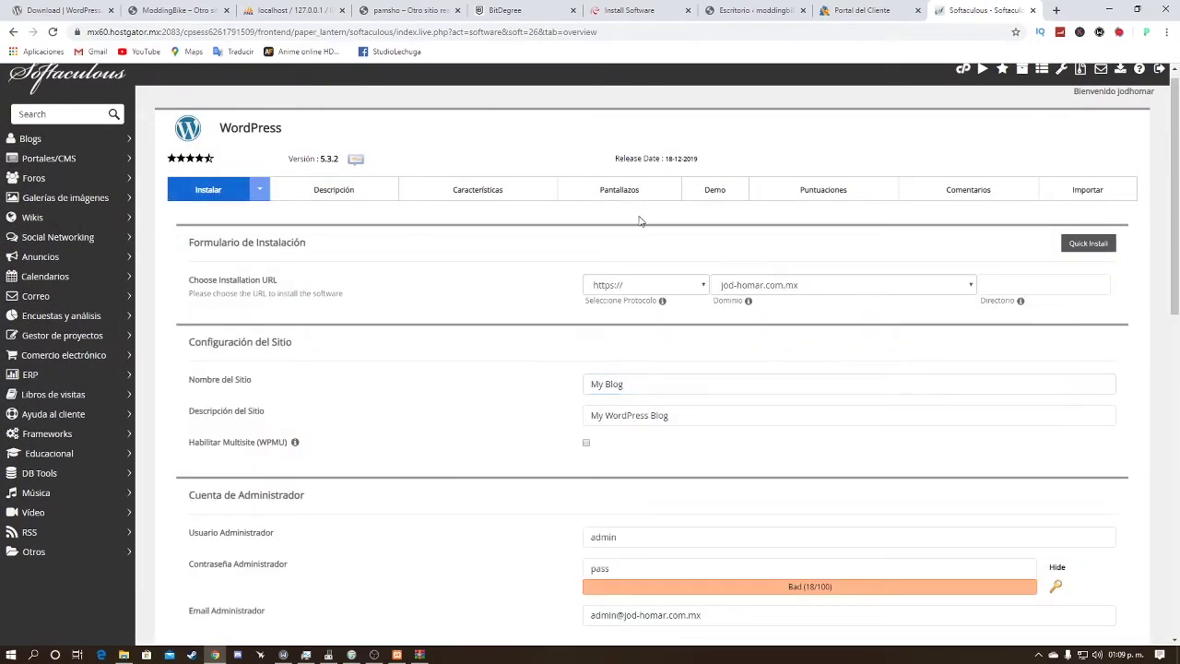
# Step: Set the install domain to moddingbike.studiolechuga.com and review the rest of the form
pyautogui.click(839, 284)
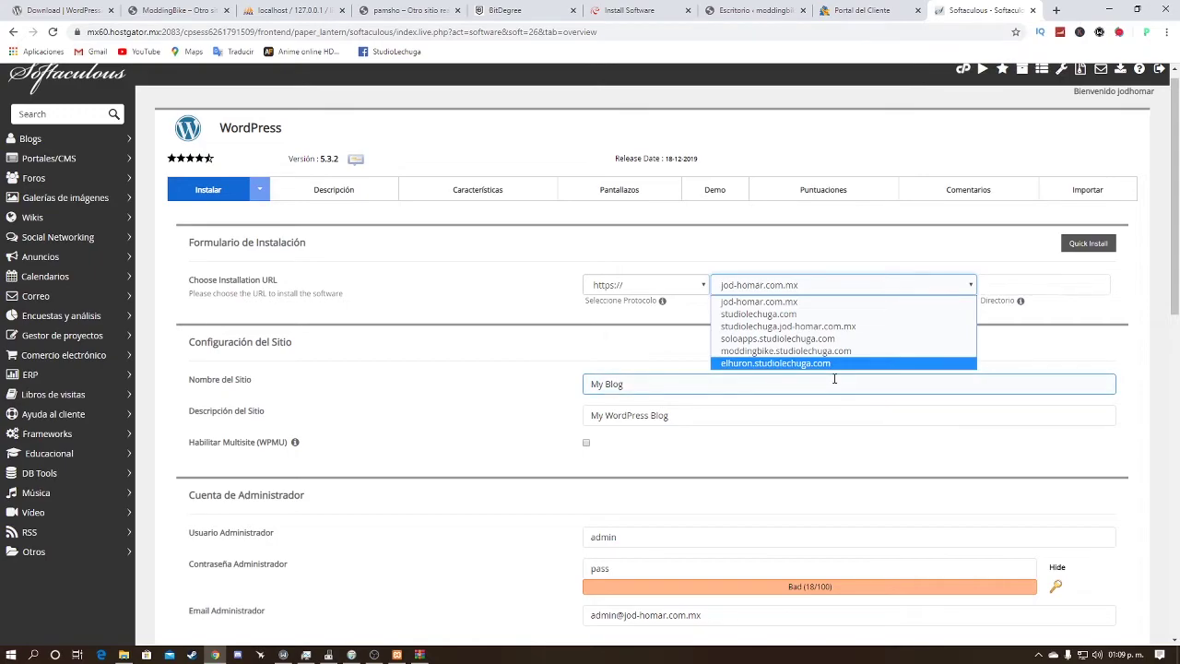
pyautogui.click(815, 352)
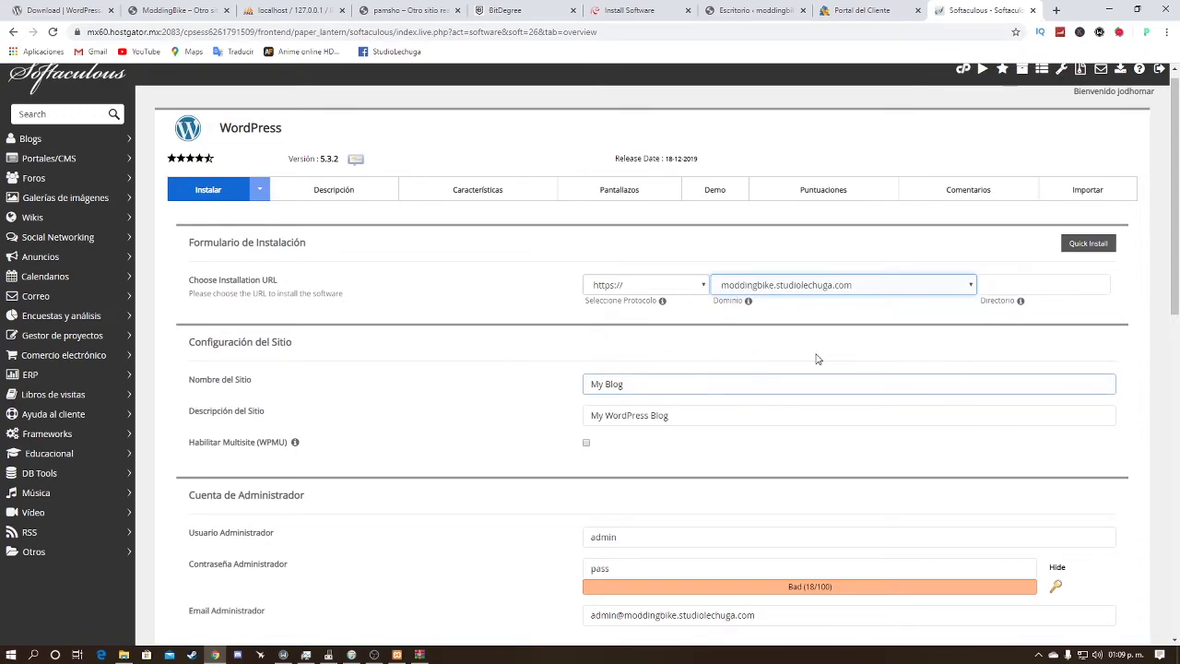
pyautogui.scroll(-1, 795, 290)
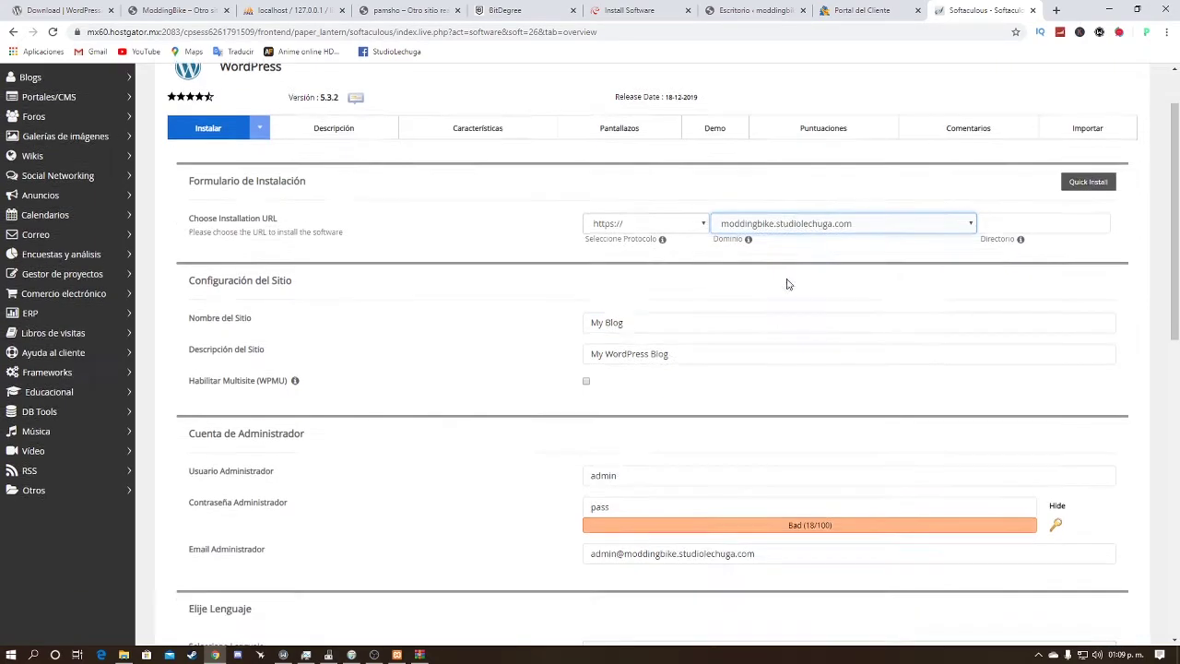
pyautogui.press('Tab')
pyautogui.press('Tab')
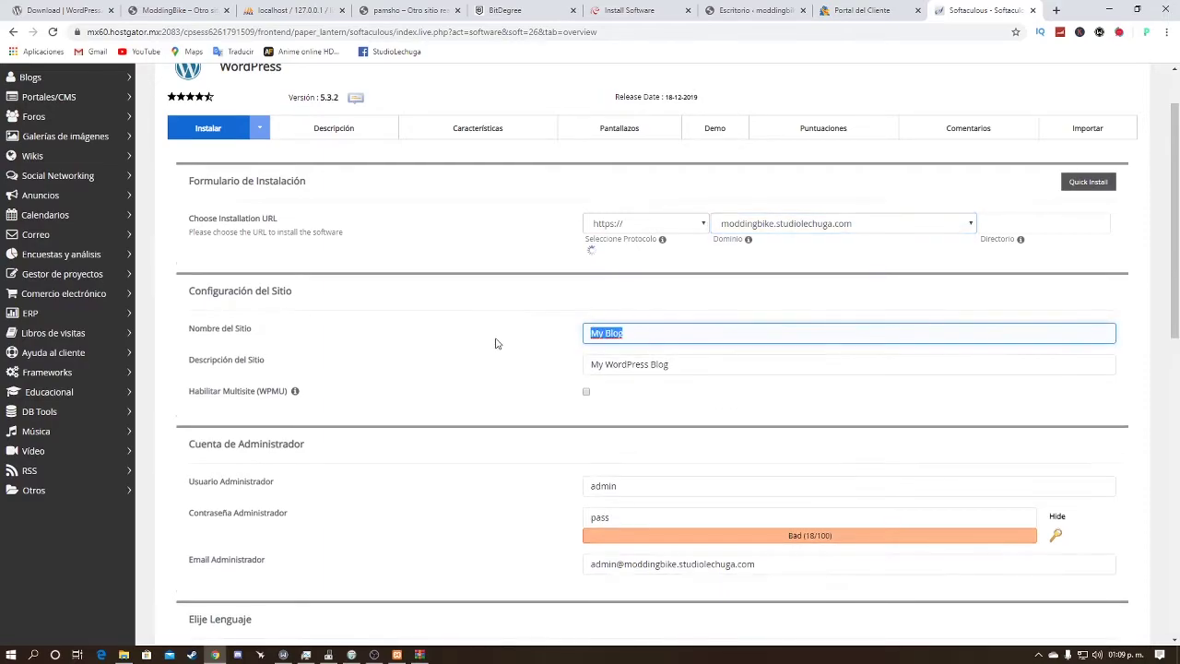
pyautogui.scroll(-1, 377, 354)
pyautogui.tripleClick(581, 319)
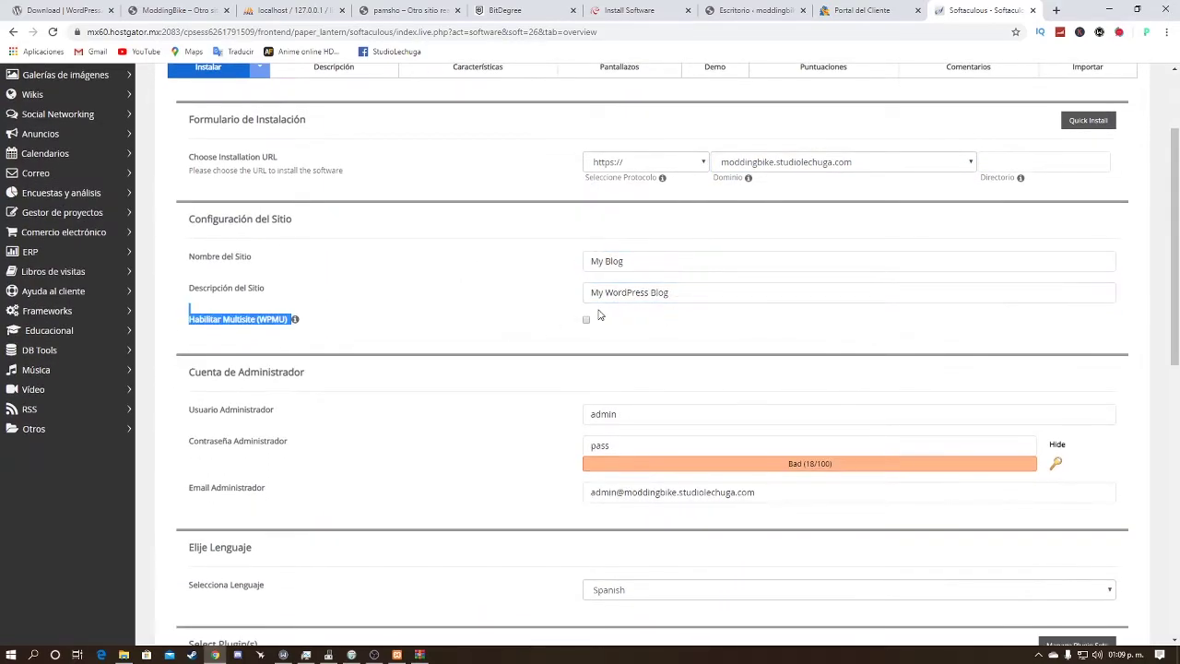
pyautogui.scroll(-1, 613, 312)
pyautogui.scroll(-4, 612, 311)
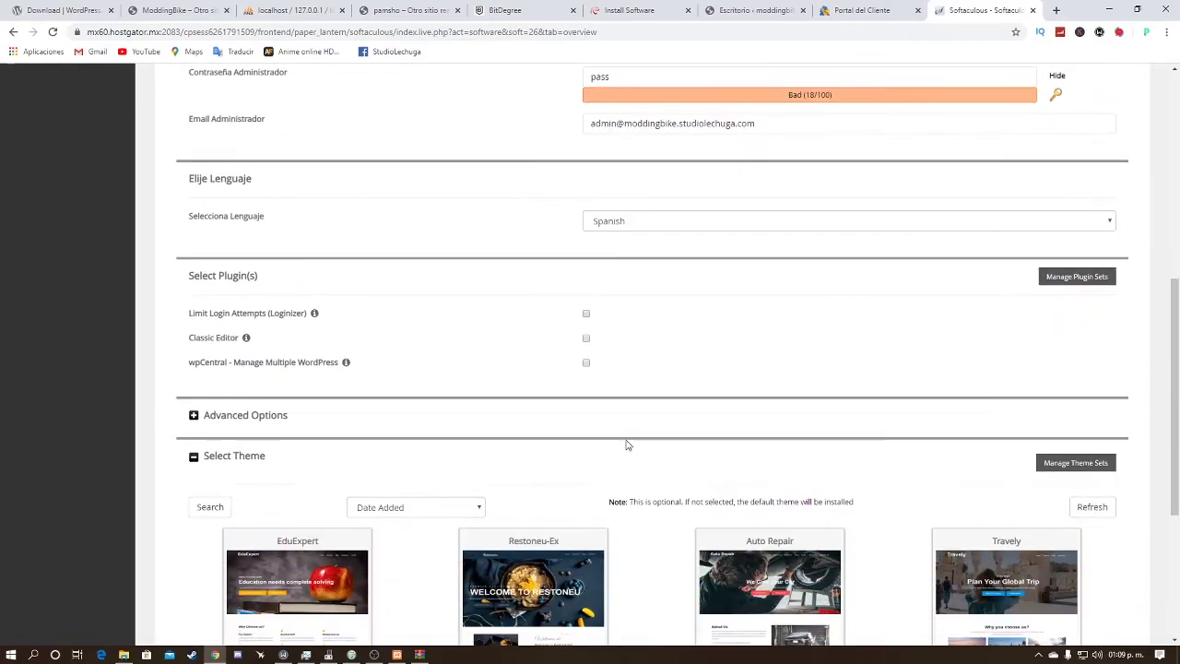
pyautogui.scroll(-3, 624, 485)
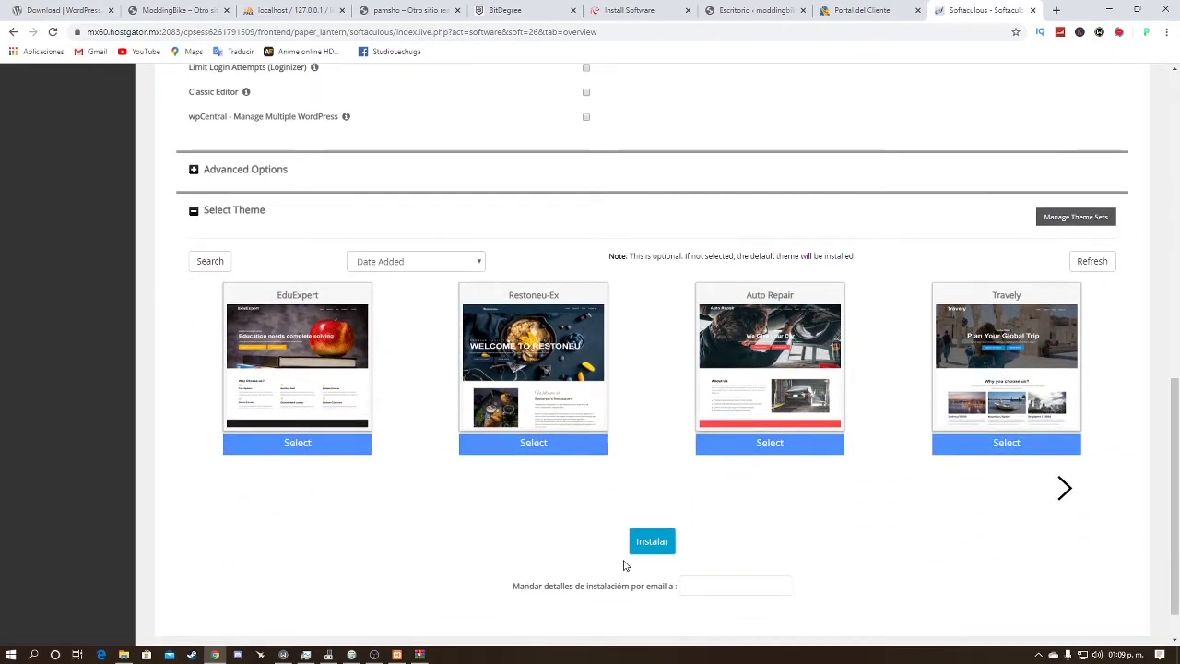
pyautogui.scroll(8, 508, 464)
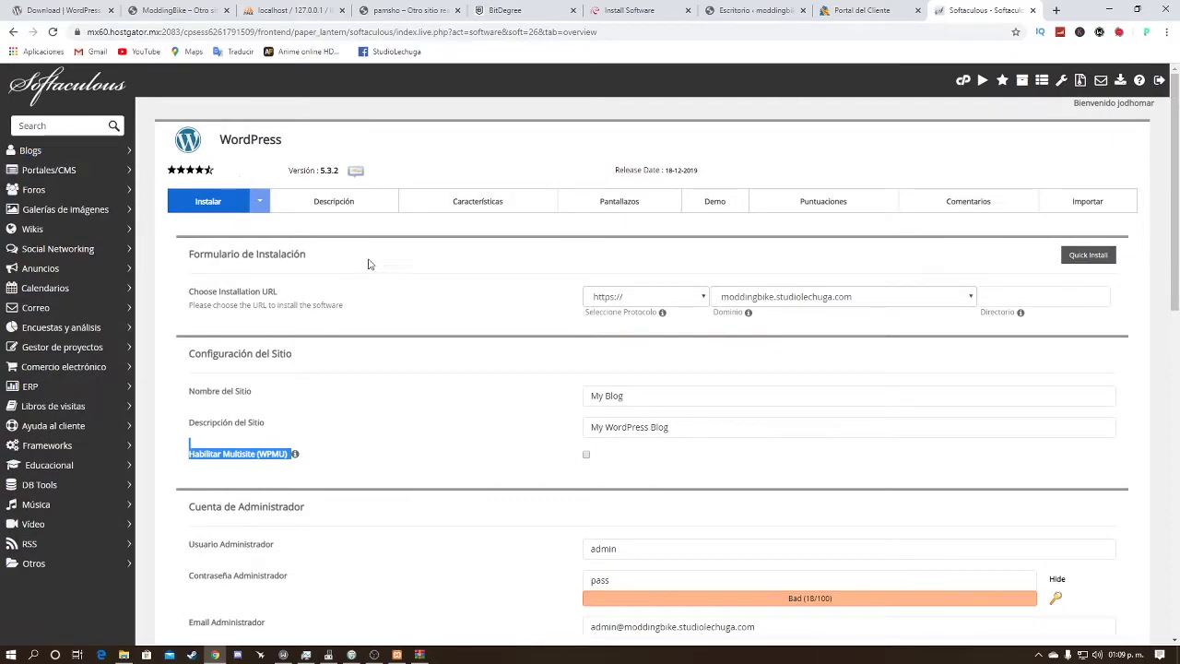
pyautogui.click(1056, 13)
# Step: Load moddingbike.studiolechuga.com, enter its admin dashboard, and show the Entradas list of 24 posts
pyautogui.write('mo')
pyautogui.press('Return')
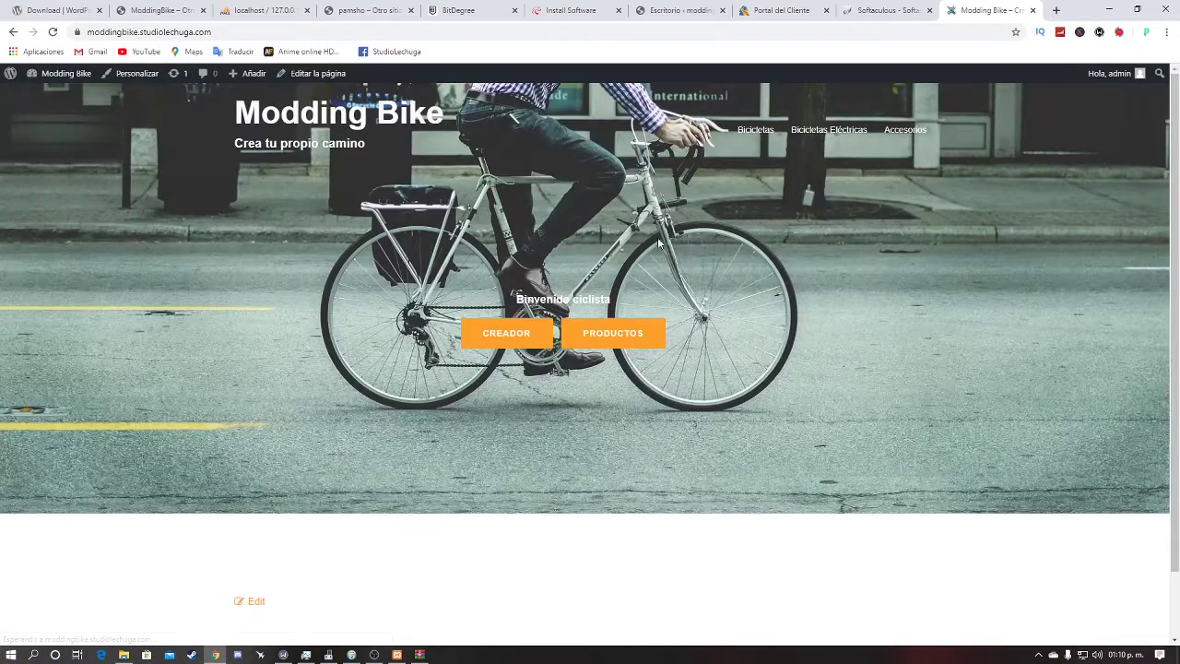
pyautogui.click(69, 74)
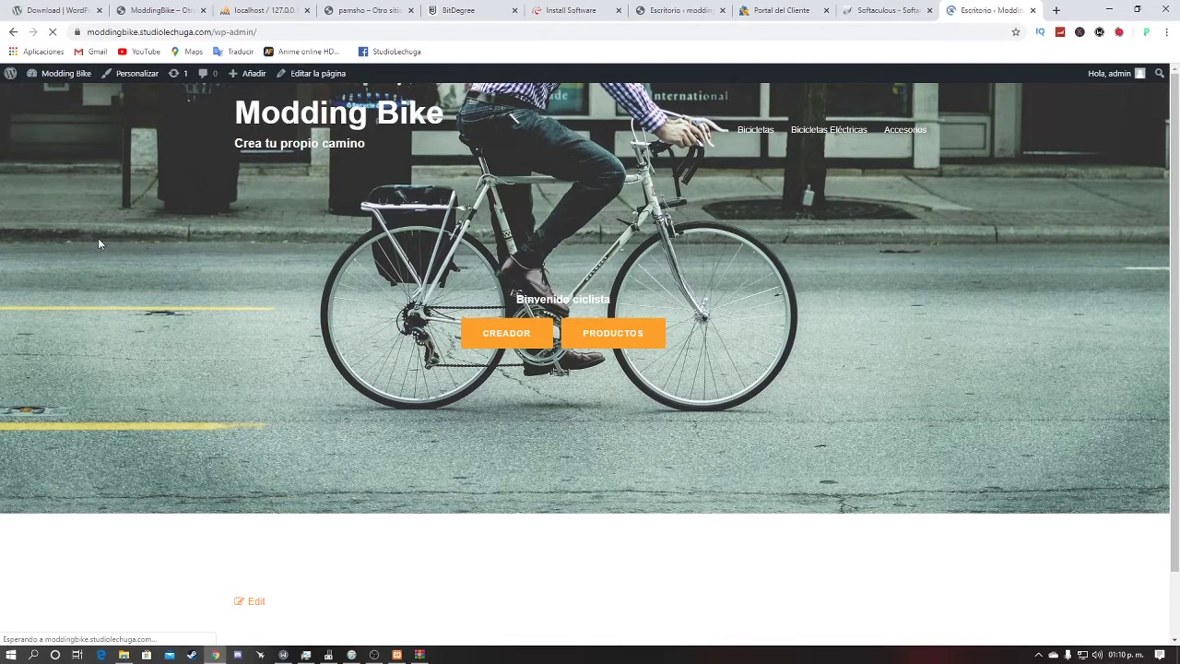
pyautogui.scroll(-3, 235, 550)
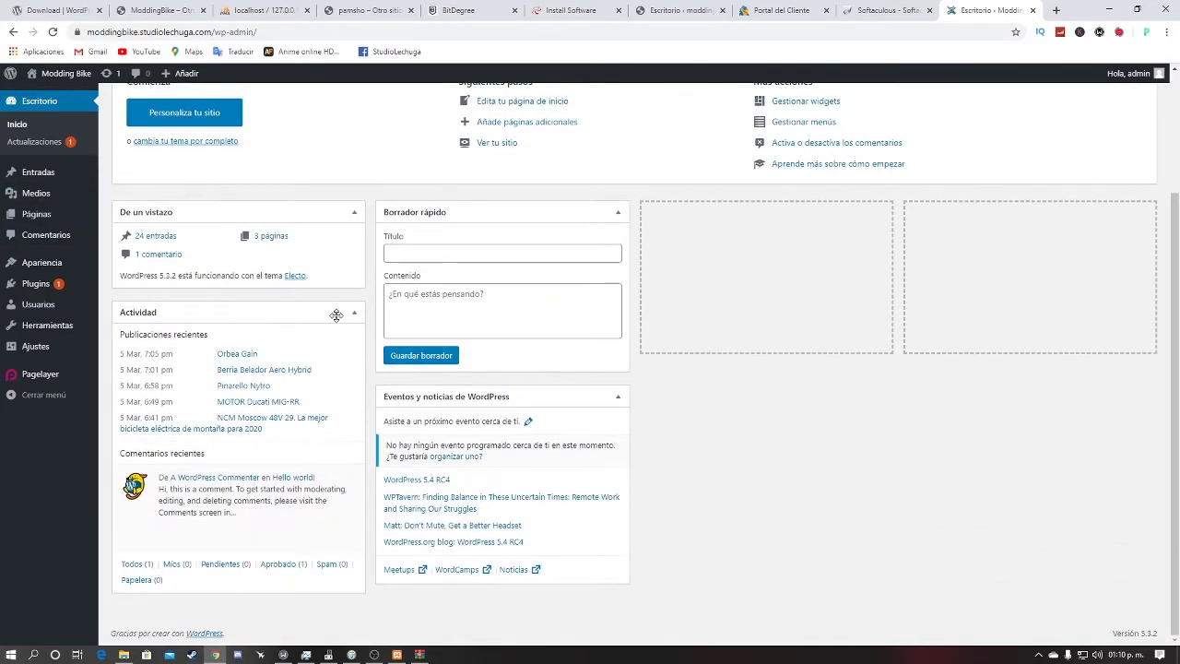
pyautogui.scroll(2, 235, 551)
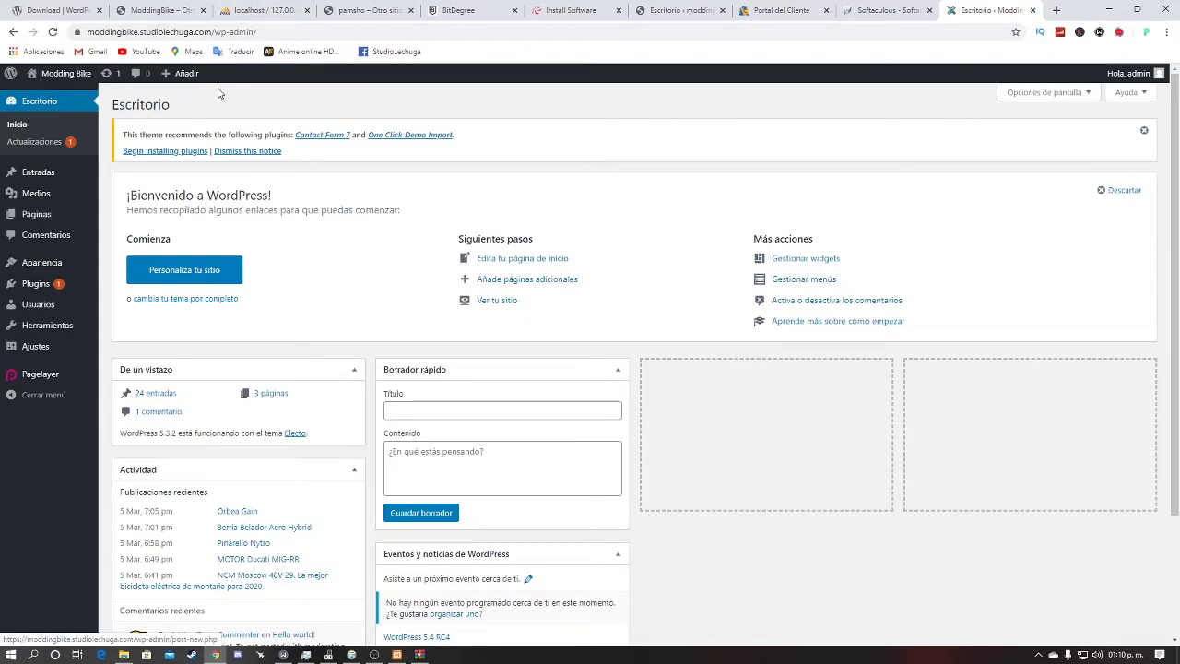
pyautogui.scroll(-1, 222, 92)
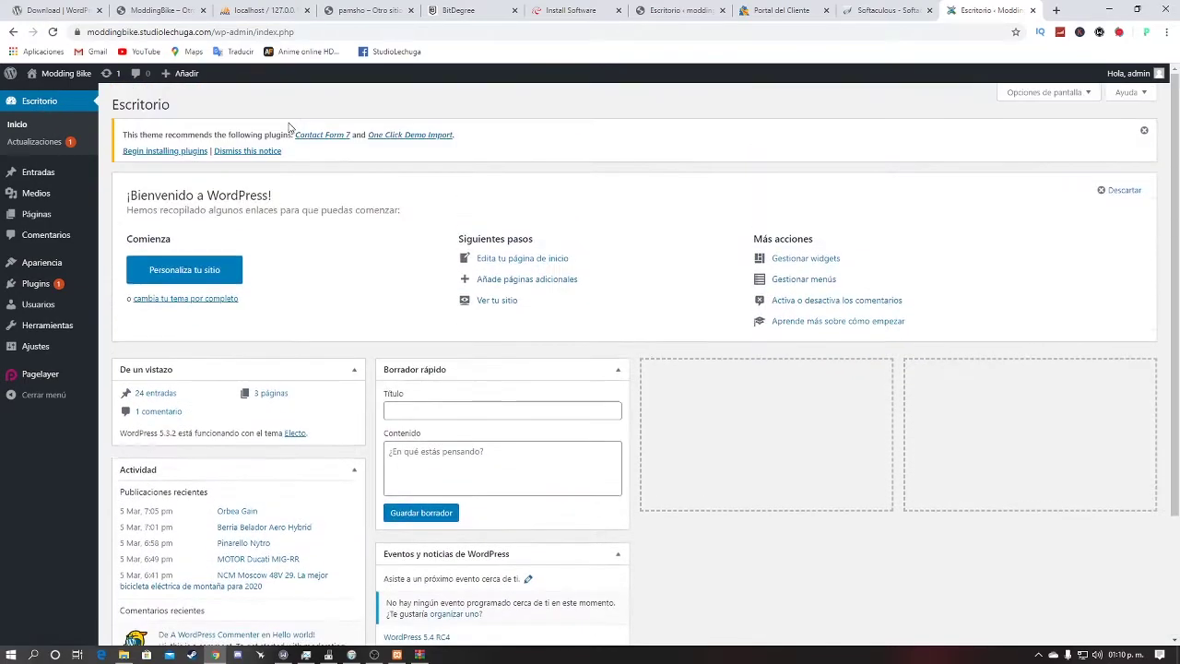
pyautogui.scroll(-2, 671, 342)
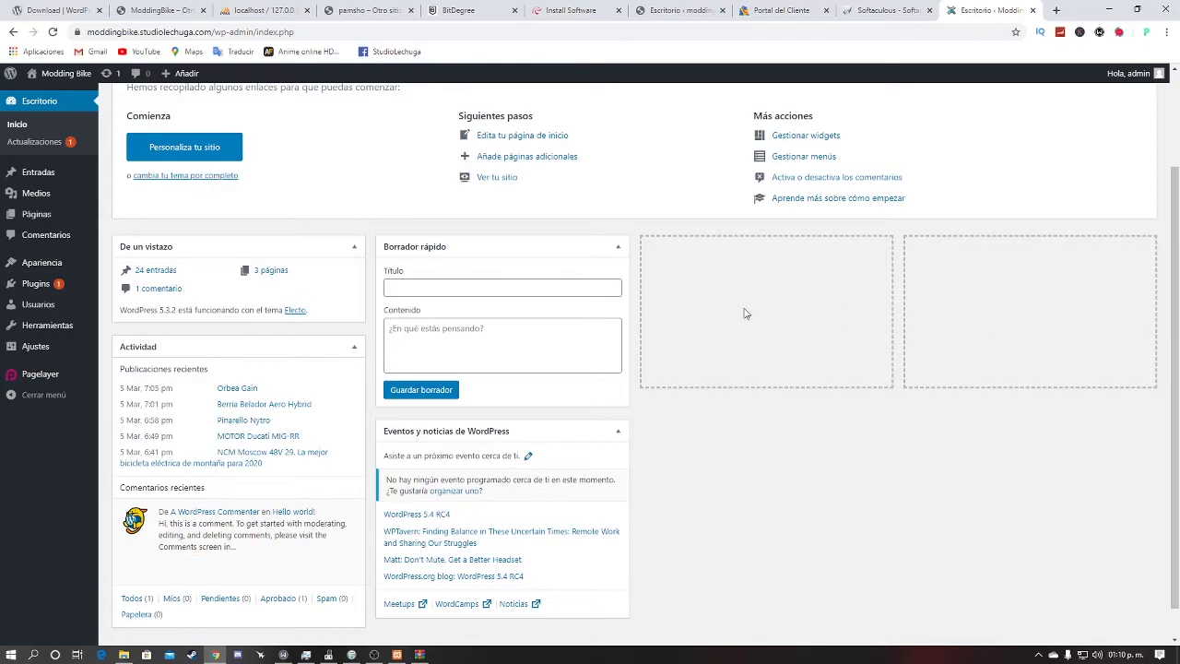
pyautogui.scroll(2, 652, 308)
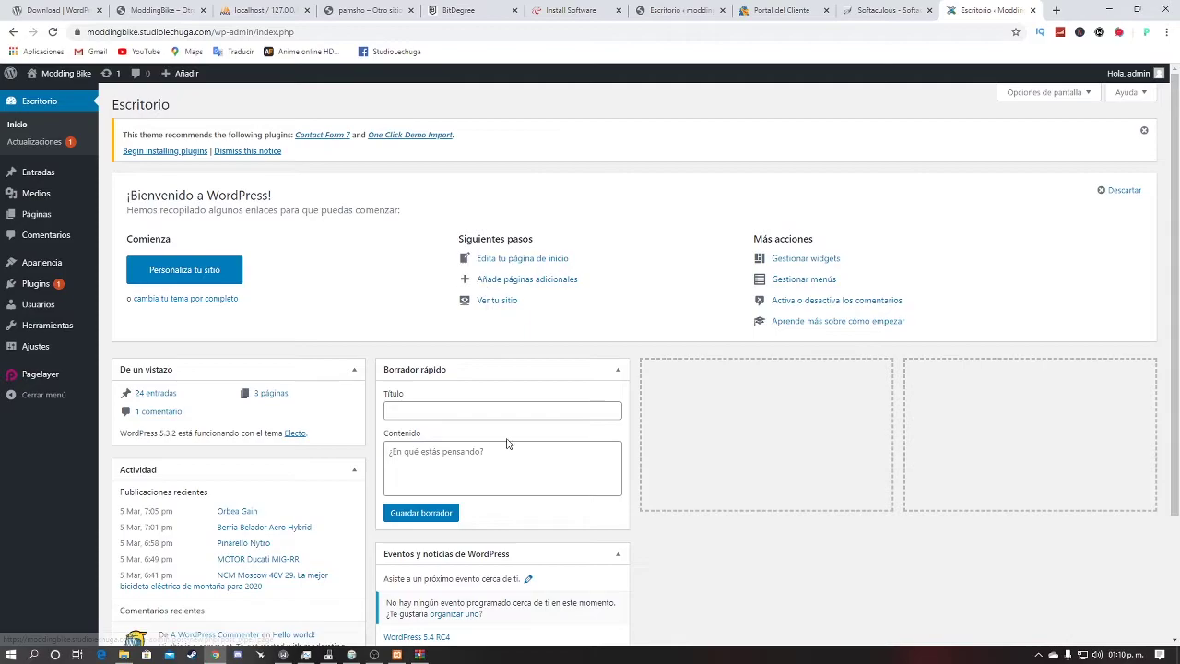
pyautogui.click(61, 175)
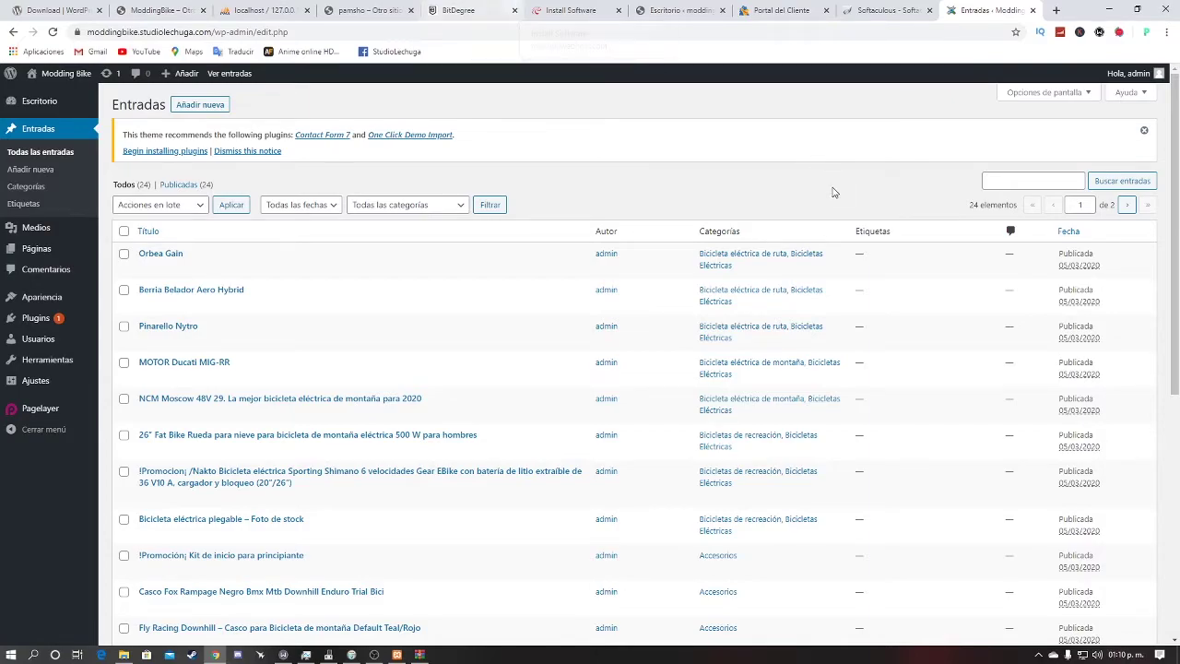
# Step: Open the Orbea Gain post in a new editor tab and preview it on the live site
pyautogui.middleClick(145, 260)
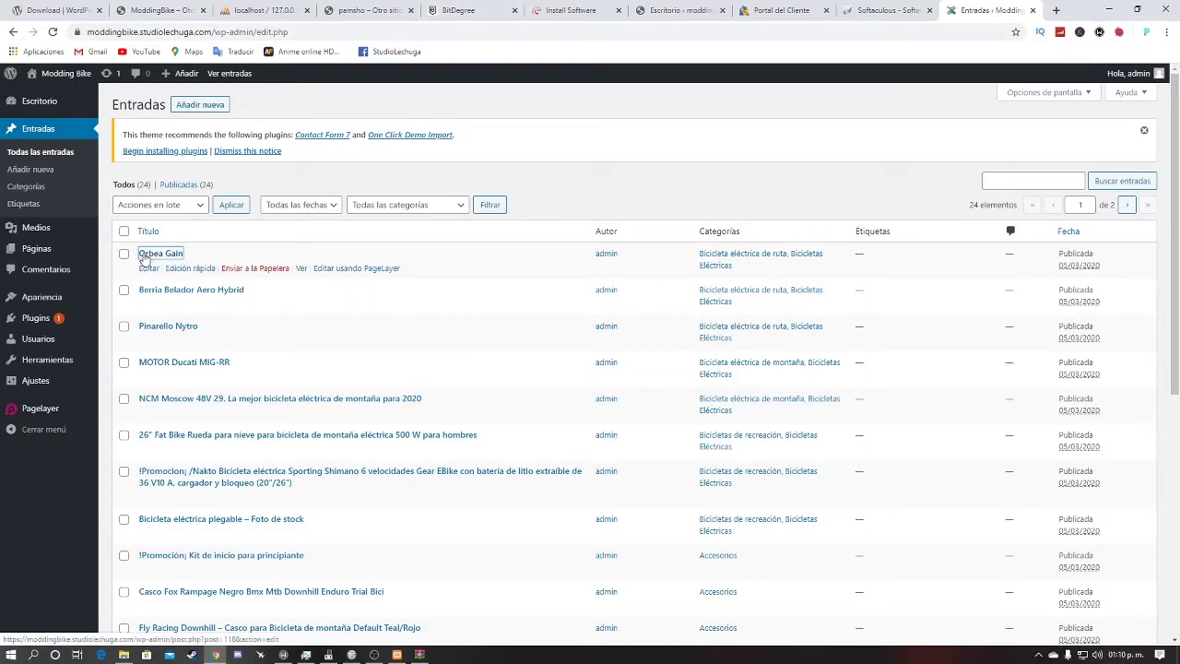
pyautogui.click(997, 10)
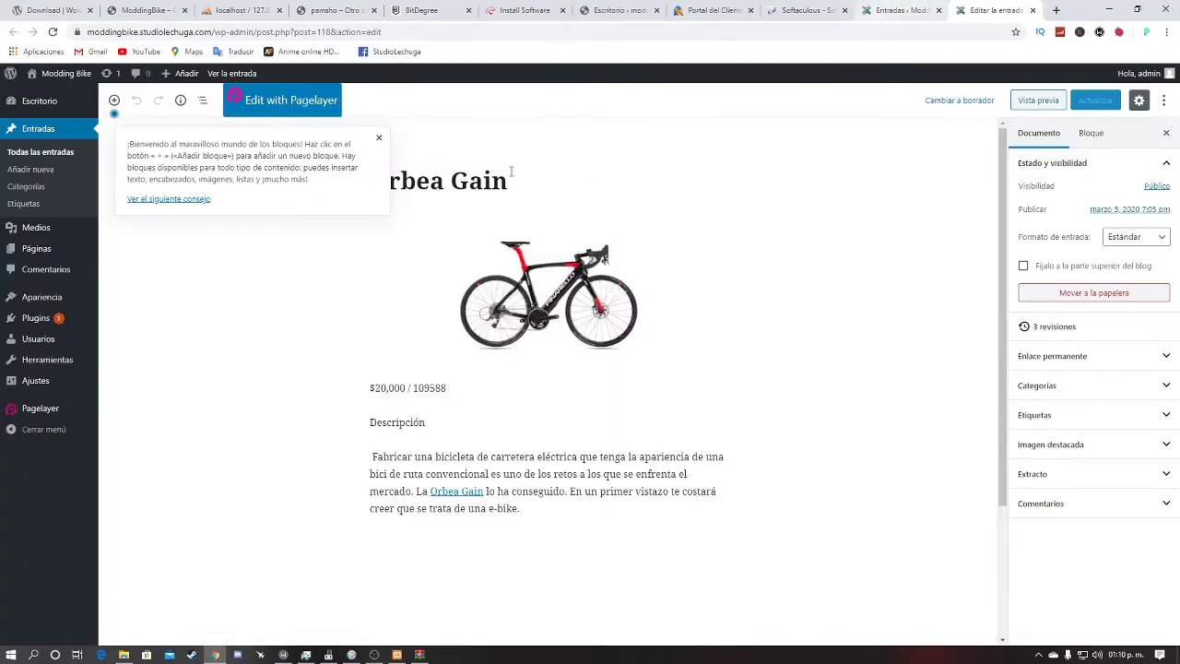
pyautogui.click(1028, 100)
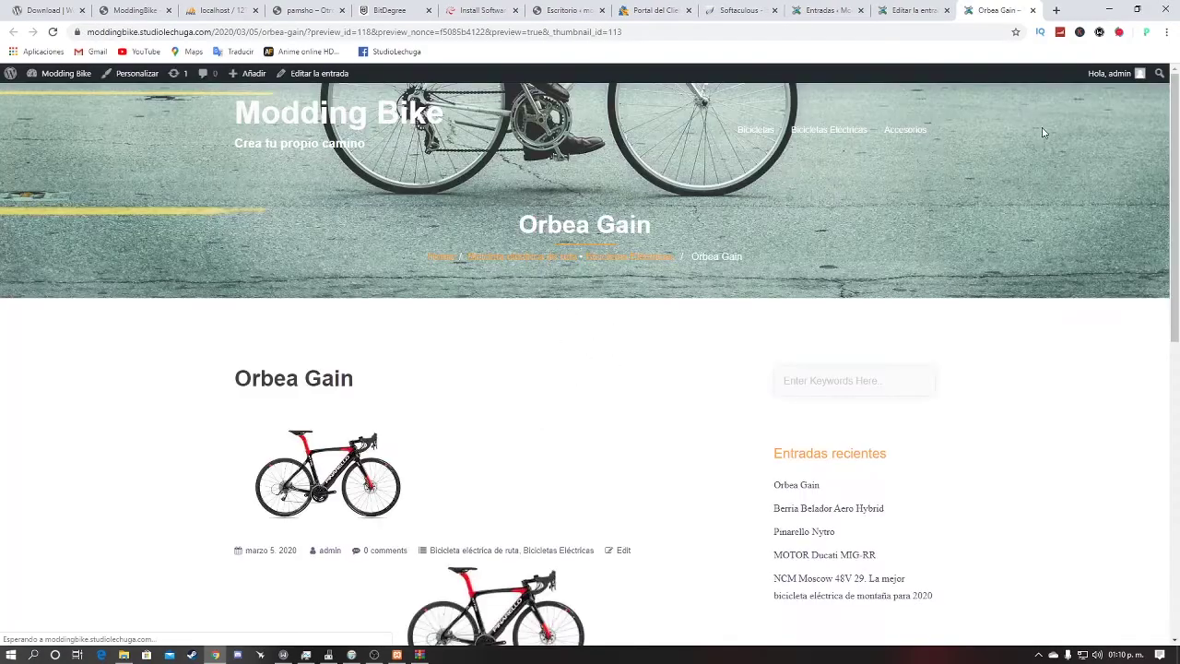
pyautogui.scroll(-3, 217, 311)
pyautogui.moveTo(231, 238); pyautogui.dragTo(542, 418)
pyautogui.scroll(-3, 537, 322)
pyautogui.scroll(1, 542, 415)
pyautogui.click(542, 418)
# Step: Cycle through the HostGator and Softaculous tabs, ending back on the Entradas list
pyautogui.click(823, 10)
pyautogui.click(654, 10)
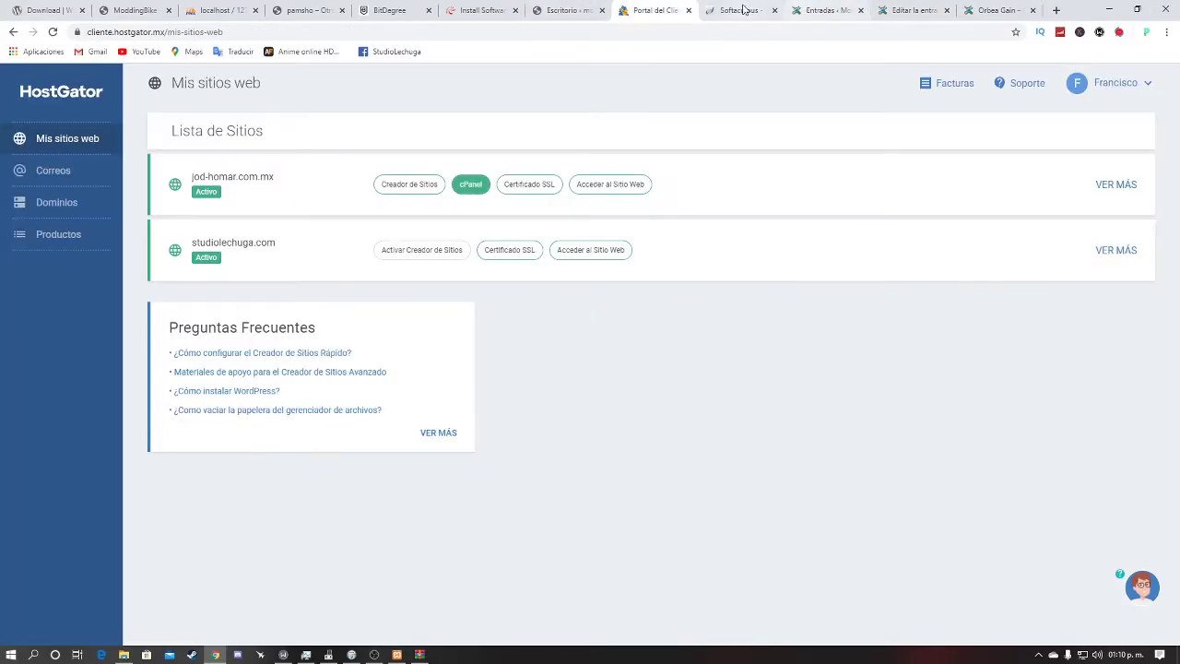
pyautogui.click(737, 10)
pyautogui.click(823, 10)
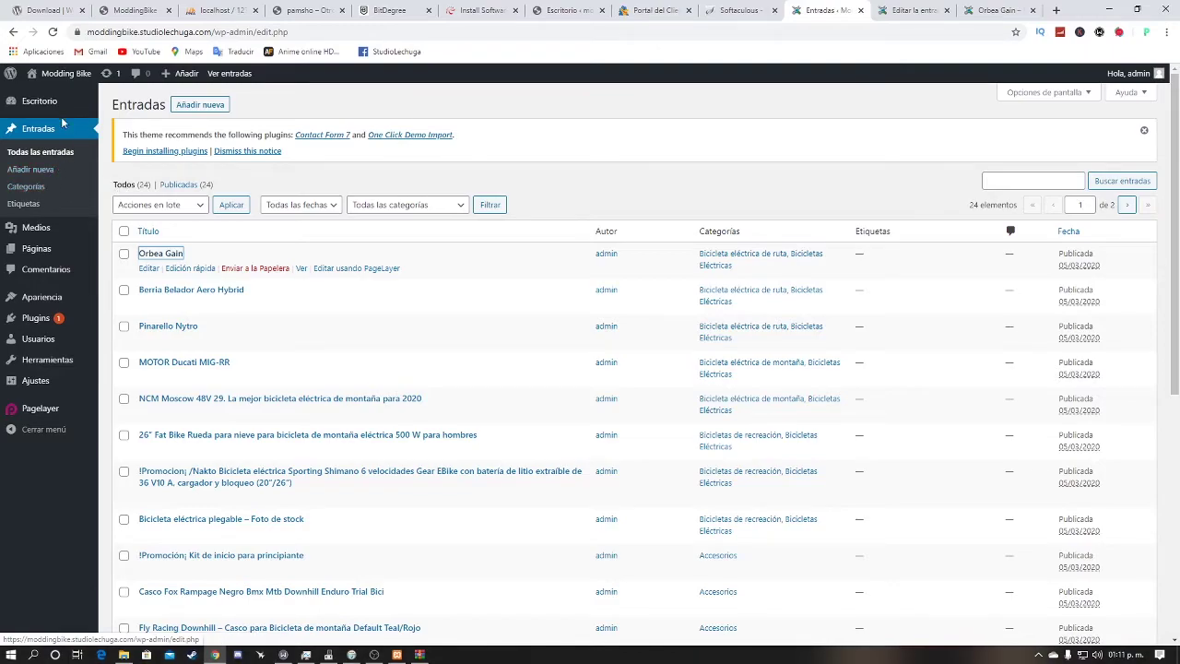
# Step: Look over the categories and empty Etiquetas pages, then open the Medios library of bike images
pyautogui.click(28, 187)
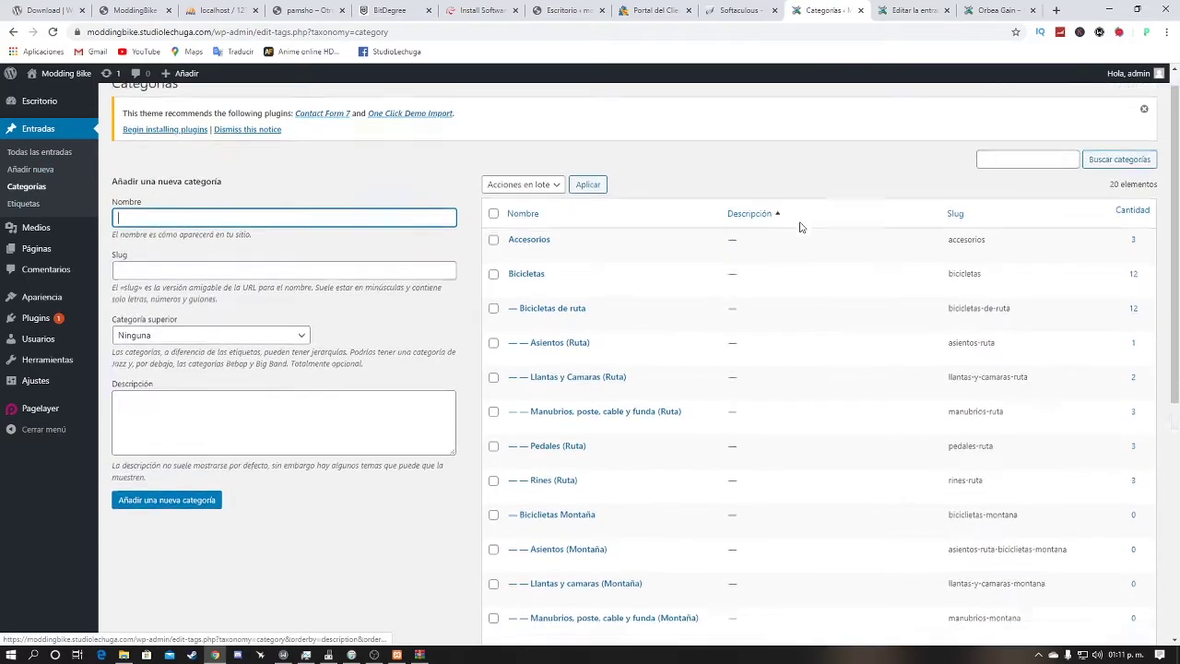
pyautogui.scroll(-2, 798, 247)
pyautogui.scroll(-1, 798, 224)
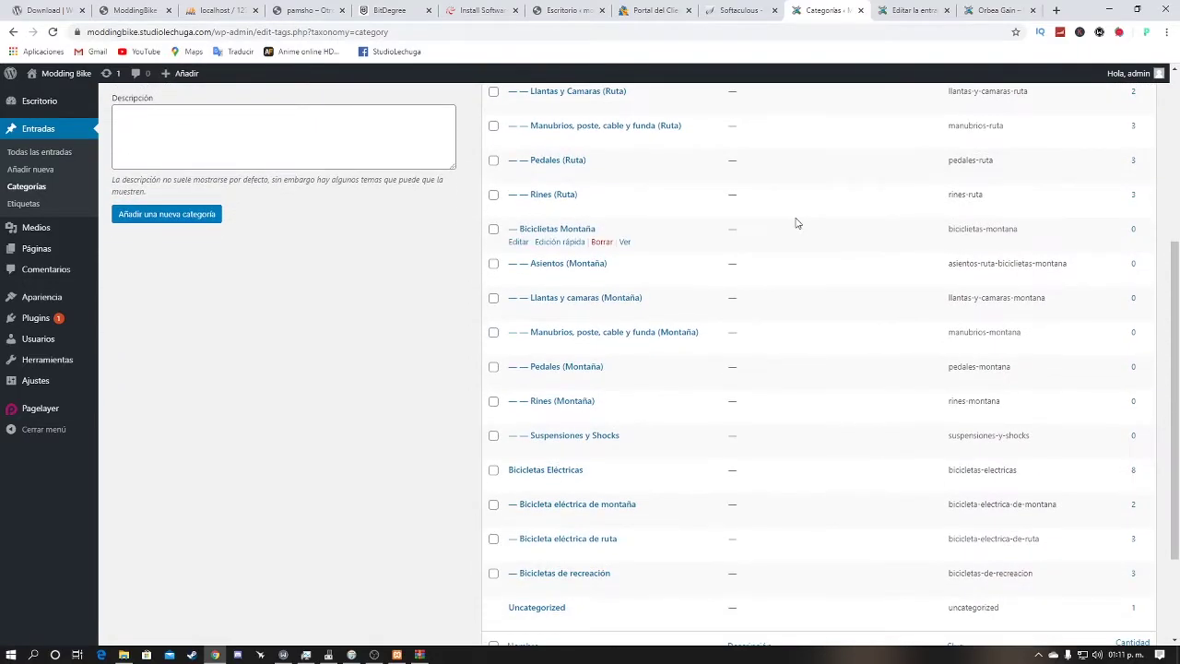
pyautogui.scroll(4, 793, 198)
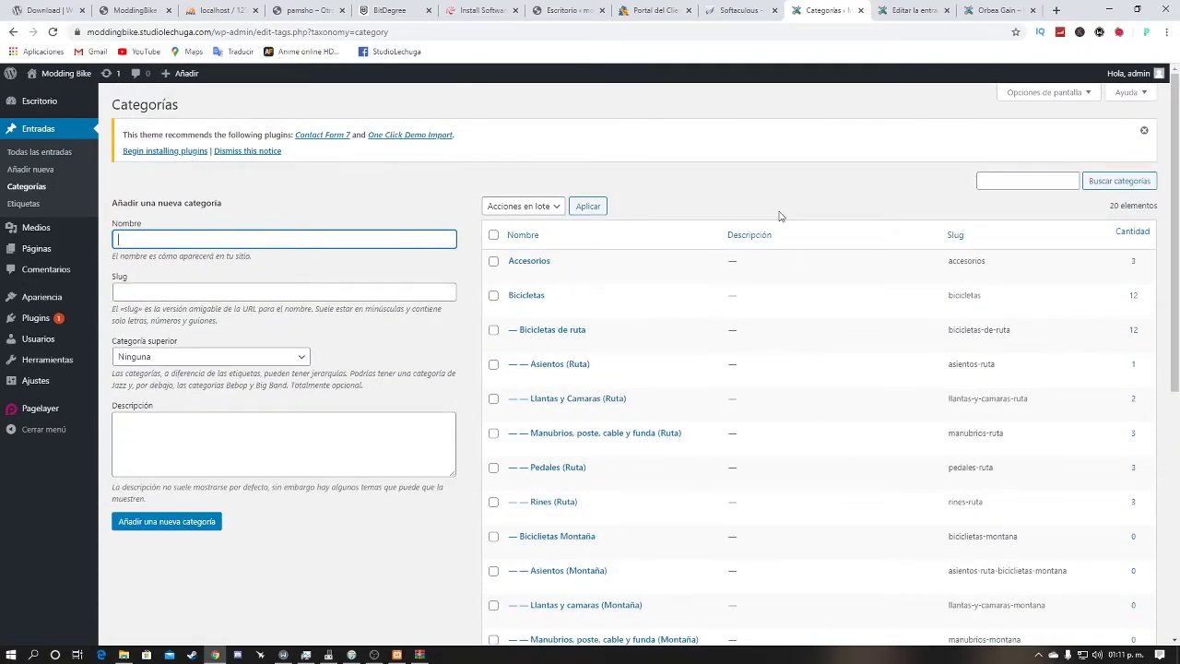
pyautogui.scroll(-2, 781, 216)
pyautogui.scroll(2, 770, 213)
pyautogui.click(18, 205)
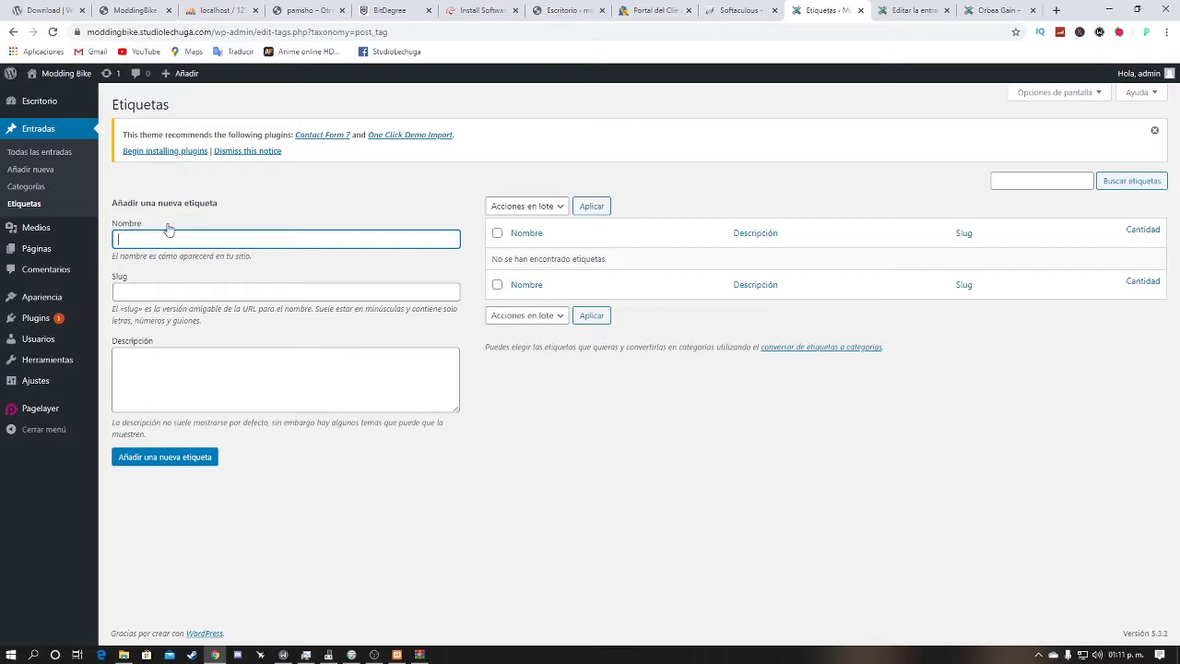
pyautogui.click(38, 228)
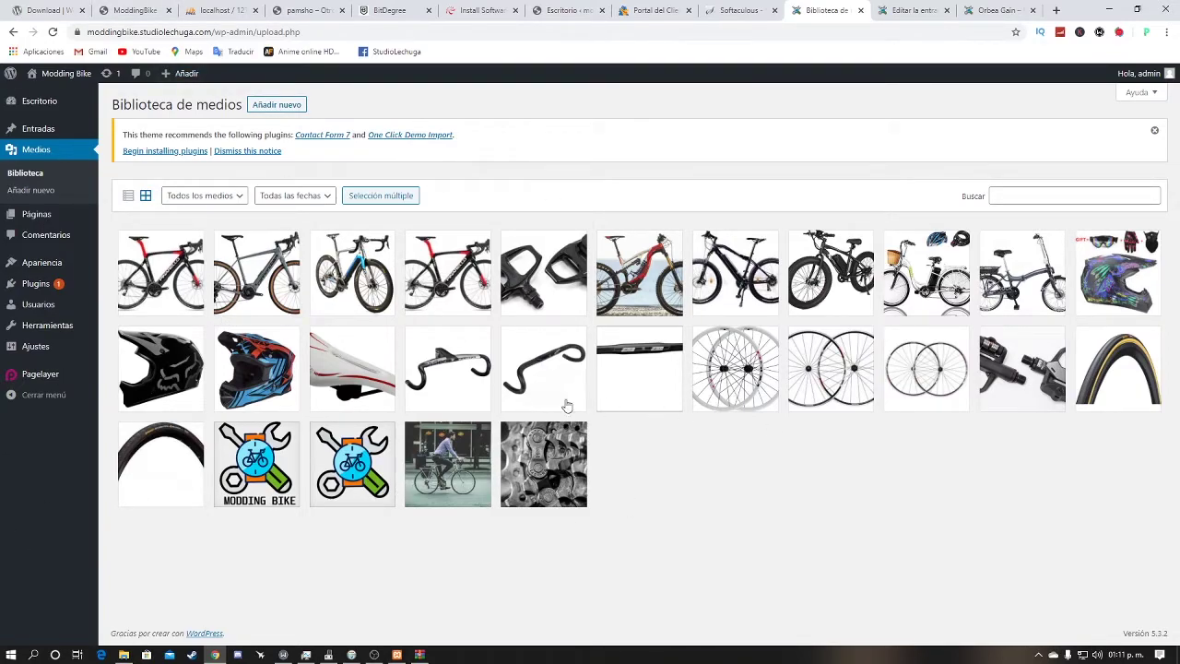
# Step: Show the Páginas list with home, Políticas de Privacidad and Términos y Condiciones
pyautogui.click(37, 213)
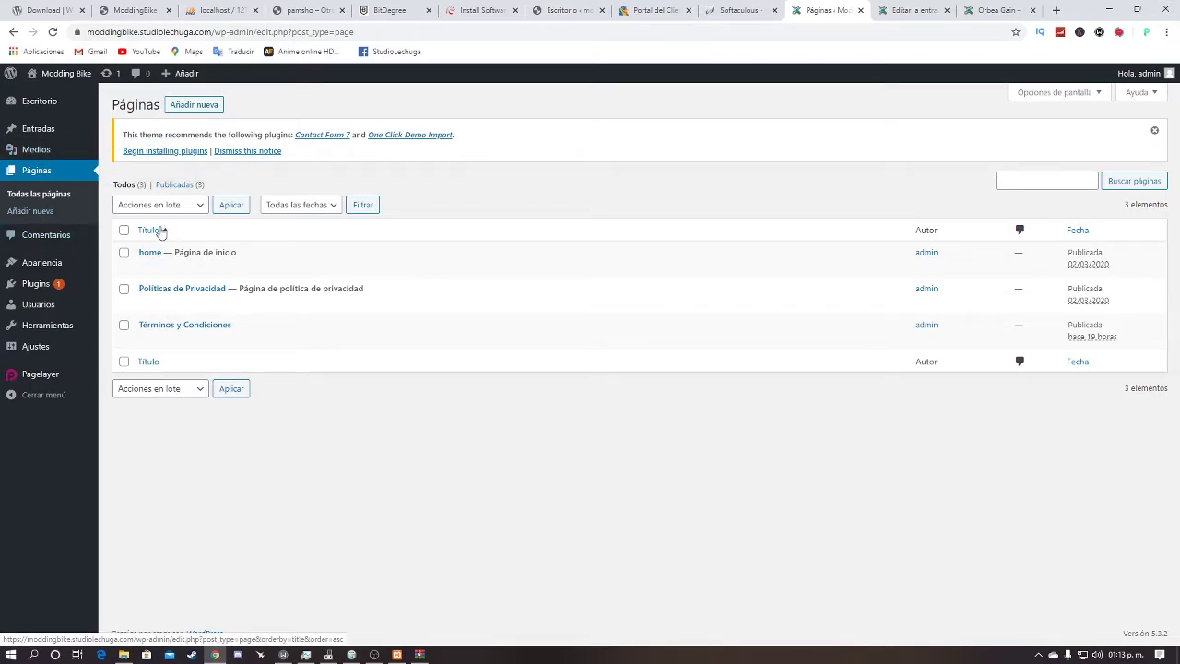
# Step: View the Comentarios list with its sample comment, then load the Temas page of installed themes
pyautogui.moveTo(200, 248)
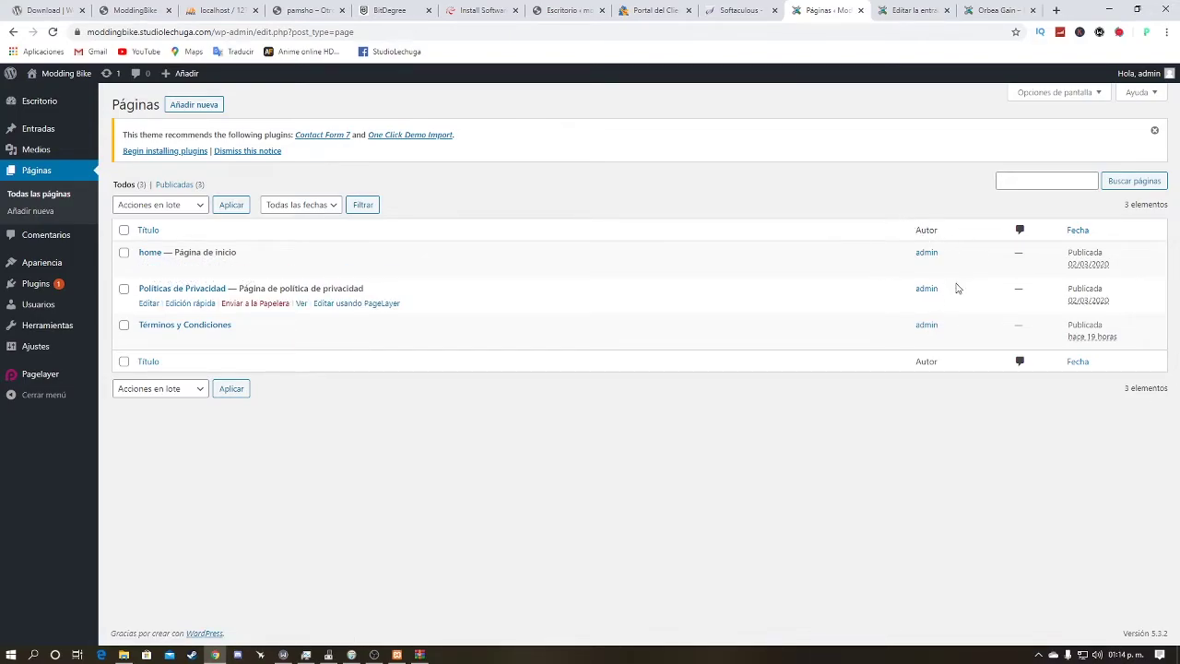
pyautogui.click(25, 240)
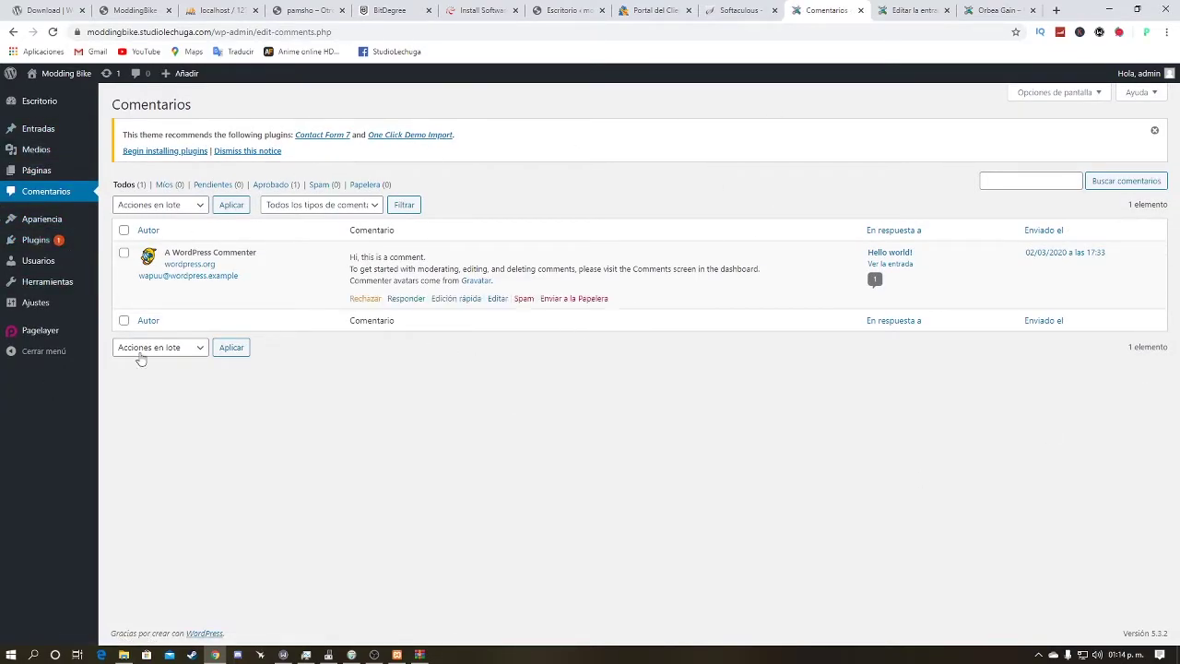
pyautogui.click(28, 236)
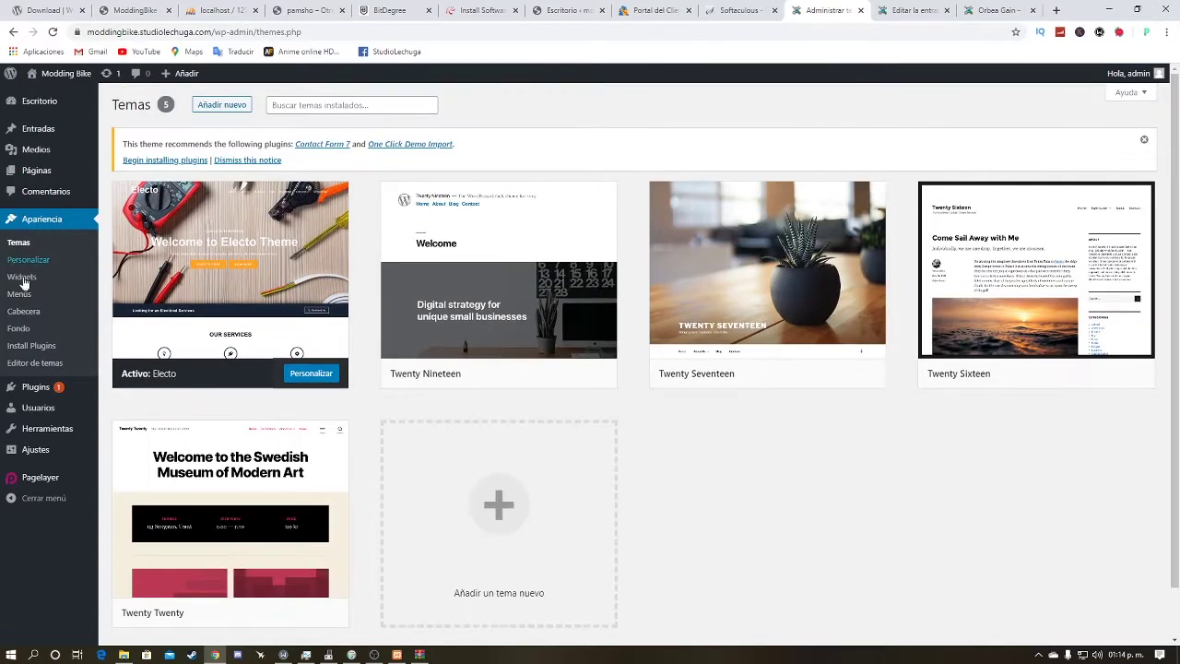
# Step: Browse featured themes like Avoca, Cayo and NovelBlue under Añadir nuevo, then open Personalizar
pyautogui.moveTo(393, 309)
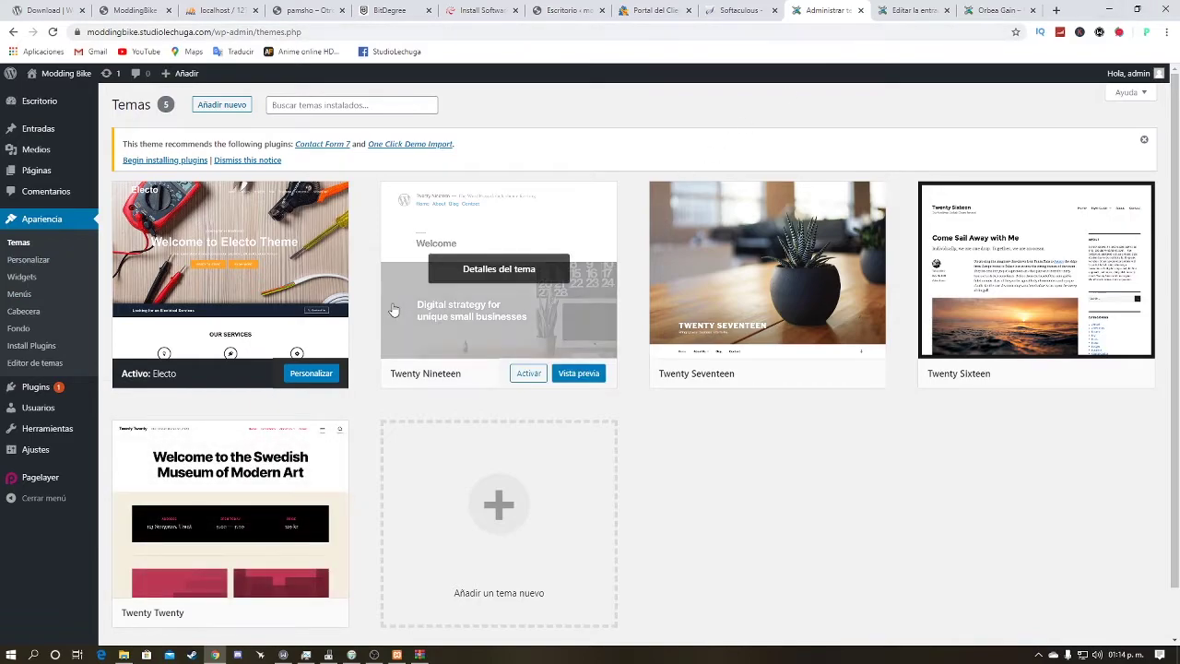
pyautogui.moveTo(749, 268)
pyautogui.moveTo(341, 441)
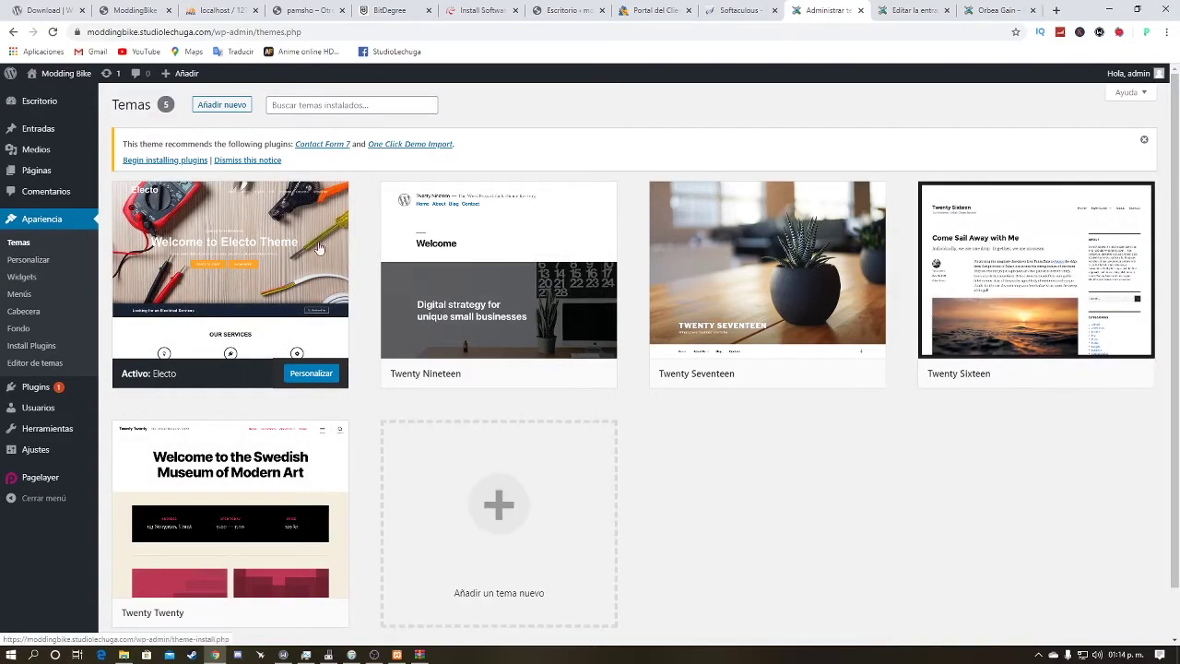
pyautogui.click(243, 110)
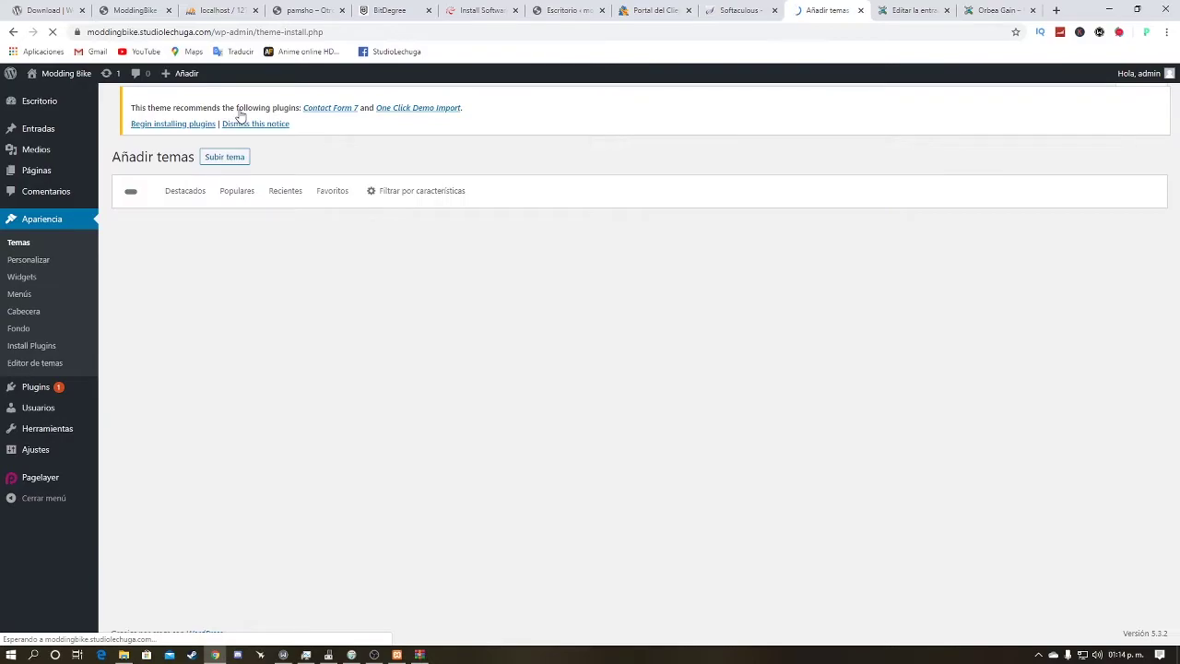
pyautogui.moveTo(250, 376)
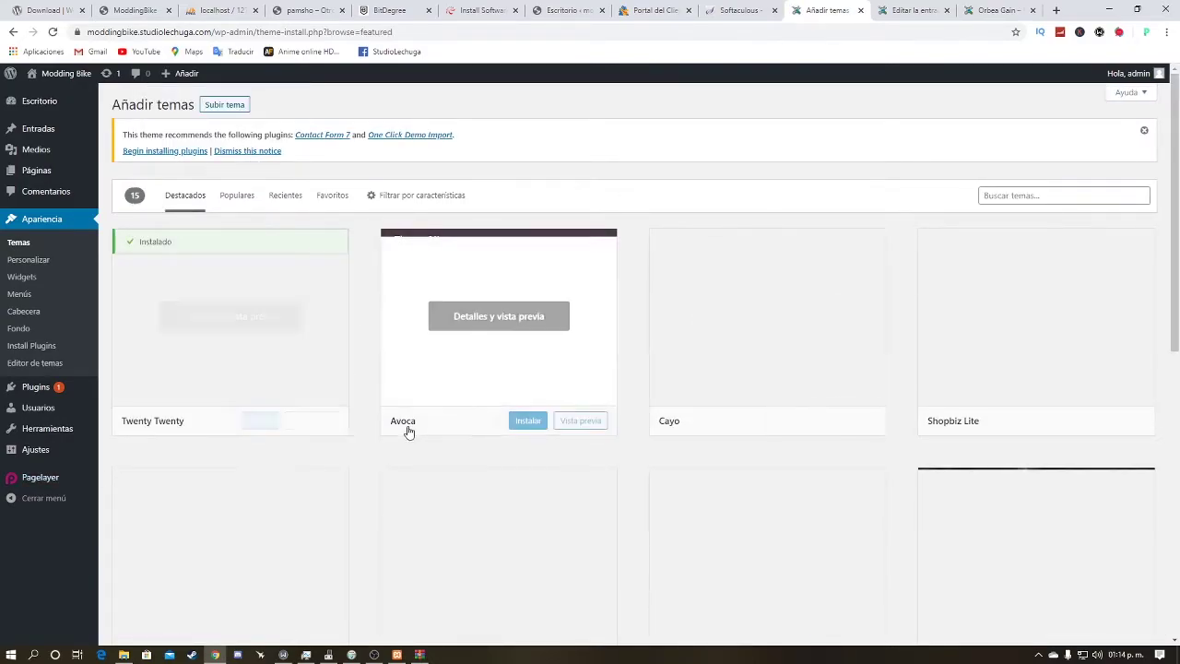
pyautogui.scroll(-3, 413, 378)
pyautogui.scroll(-3, 413, 378)
pyautogui.moveTo(1176, 466); pyautogui.dragTo(1178, 229)
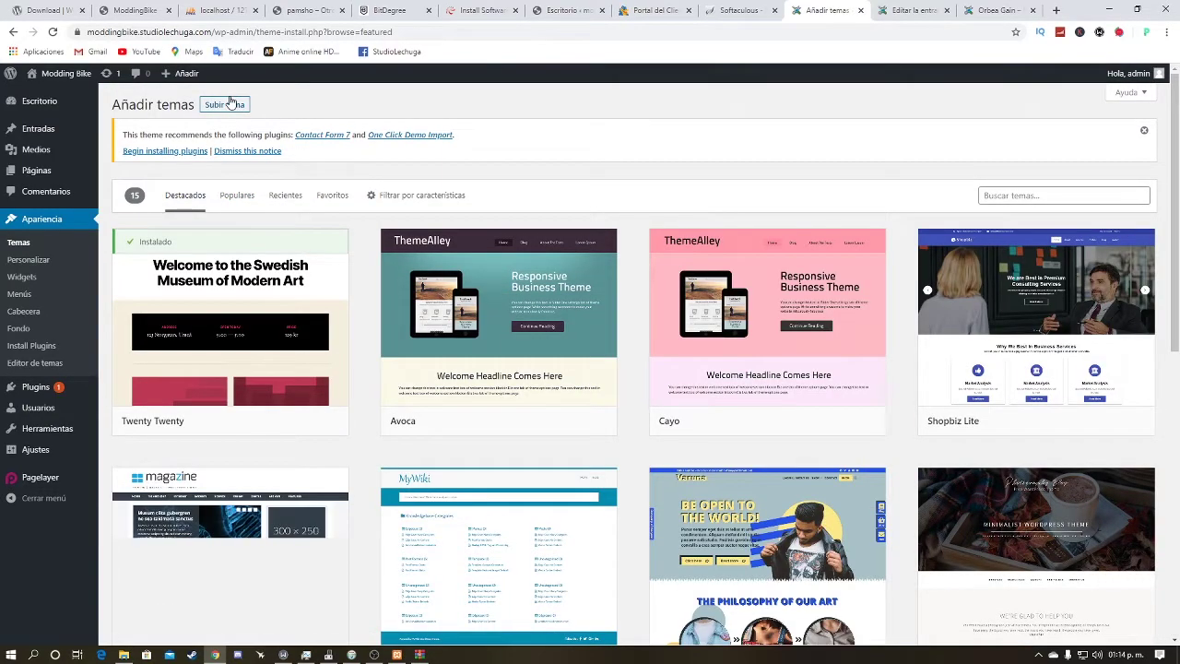
pyautogui.scroll(-2, 489, 259)
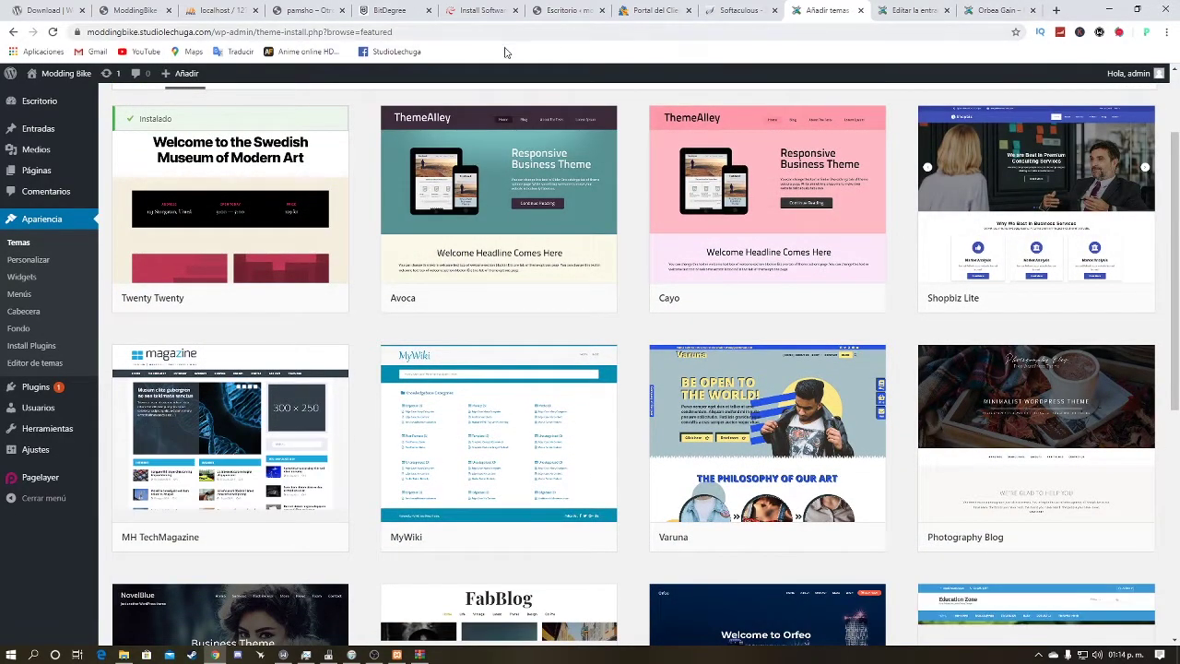
pyautogui.scroll(2, 541, 153)
pyautogui.scroll(-6, 541, 153)
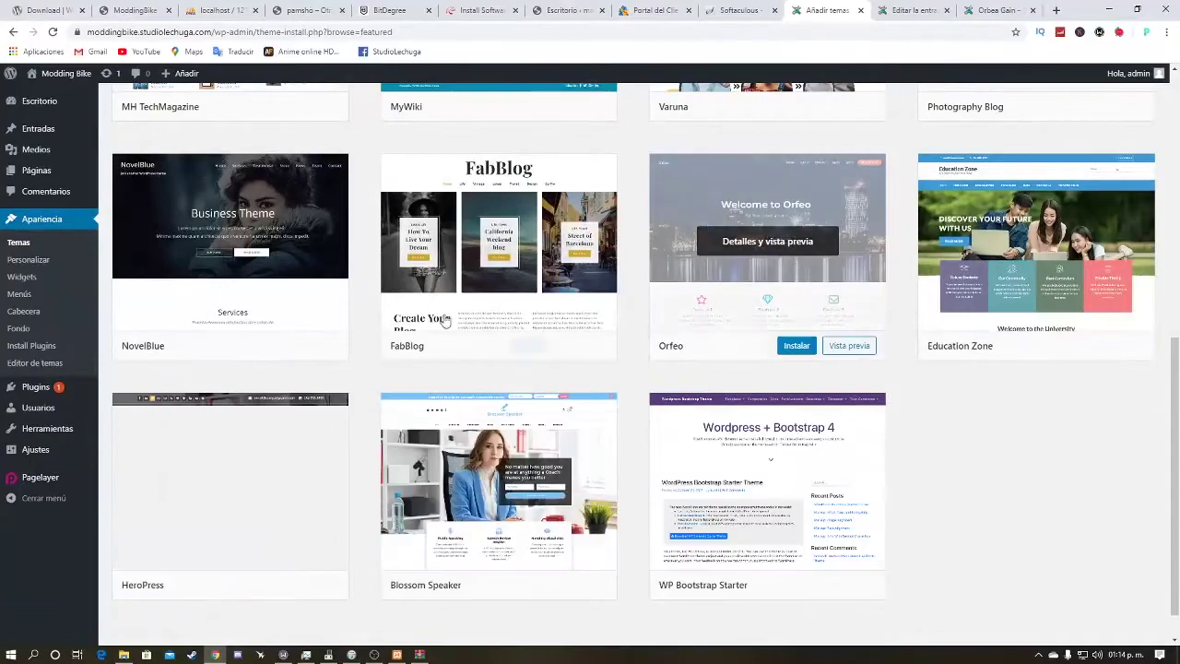
pyautogui.scroll(1, 304, 312)
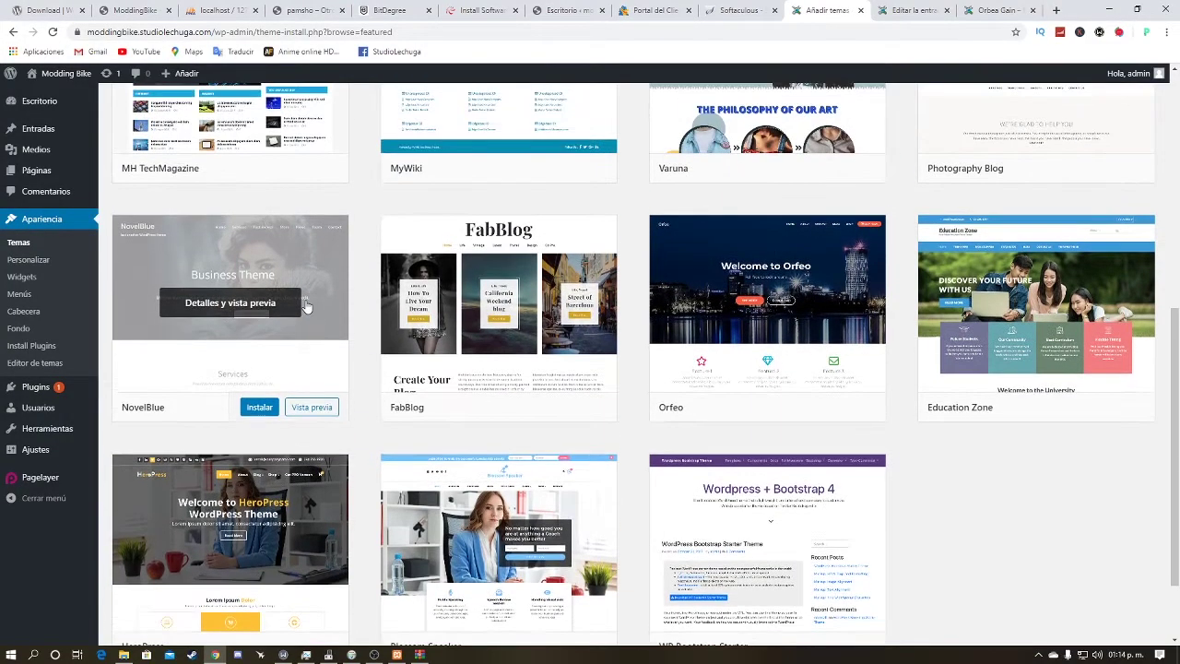
pyautogui.scroll(3, 240, 329)
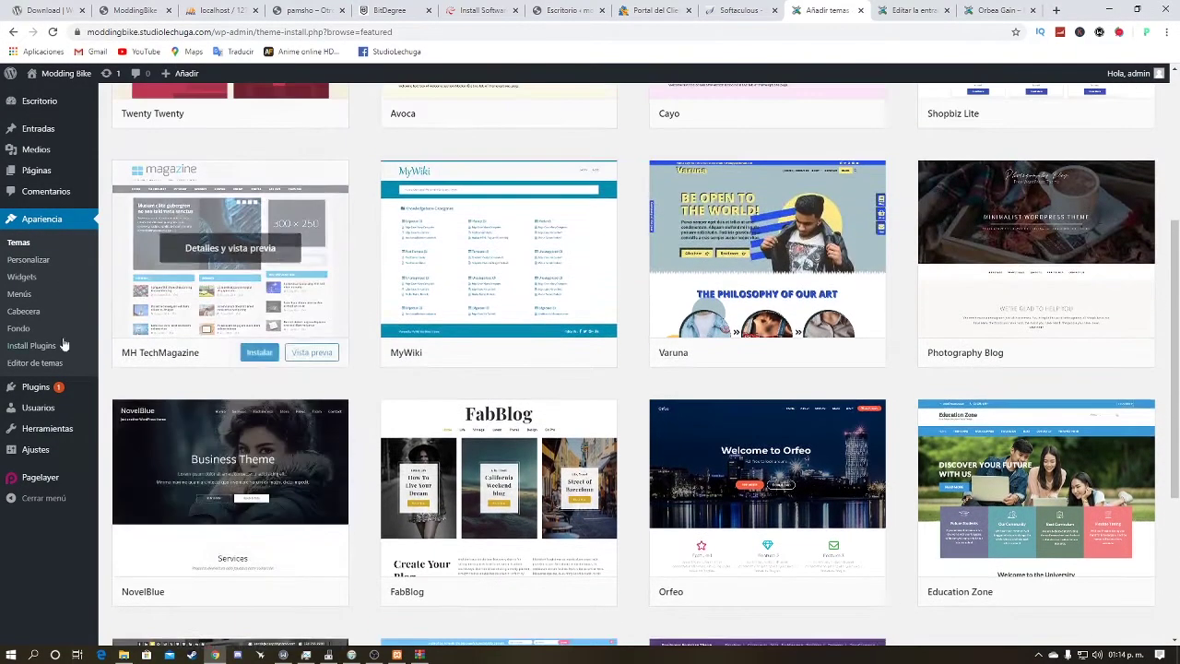
pyautogui.click(40, 261)
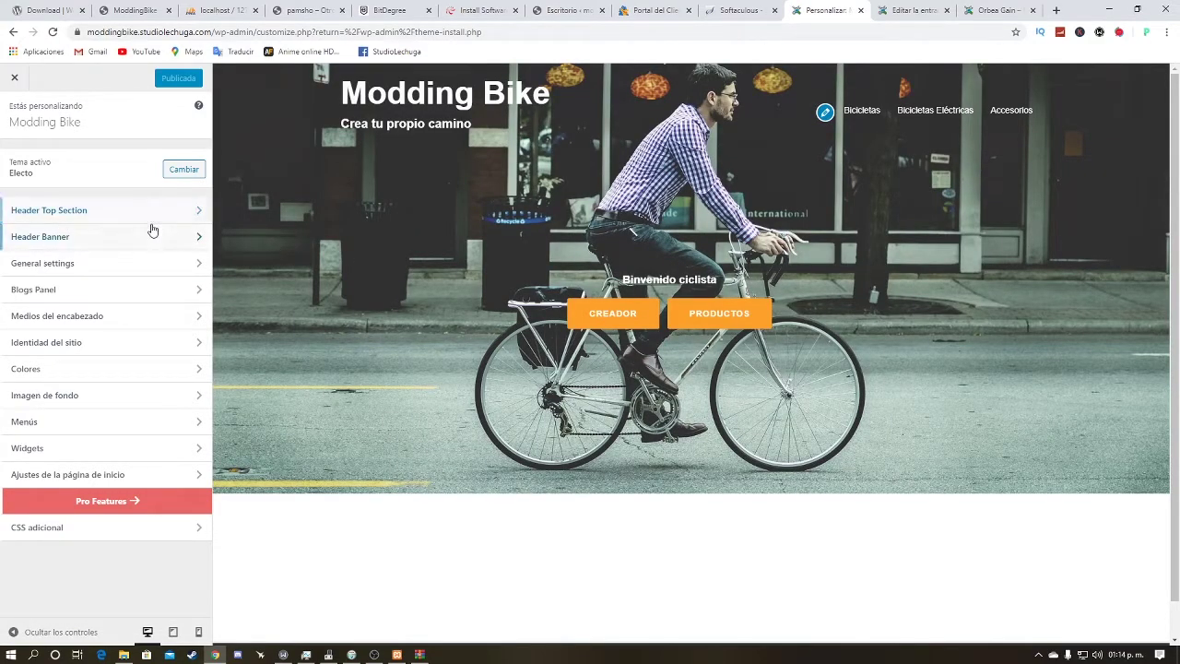
pyautogui.rightClick(51, 350)
pyautogui.click(530, 251)
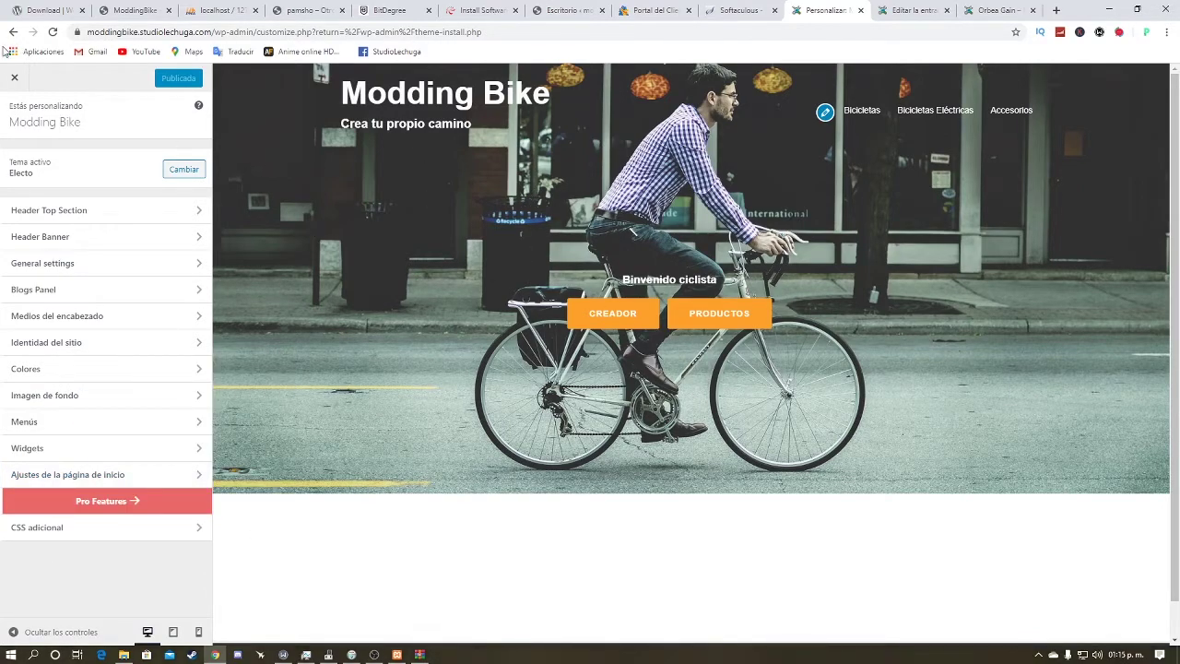
pyautogui.click(106, 212)
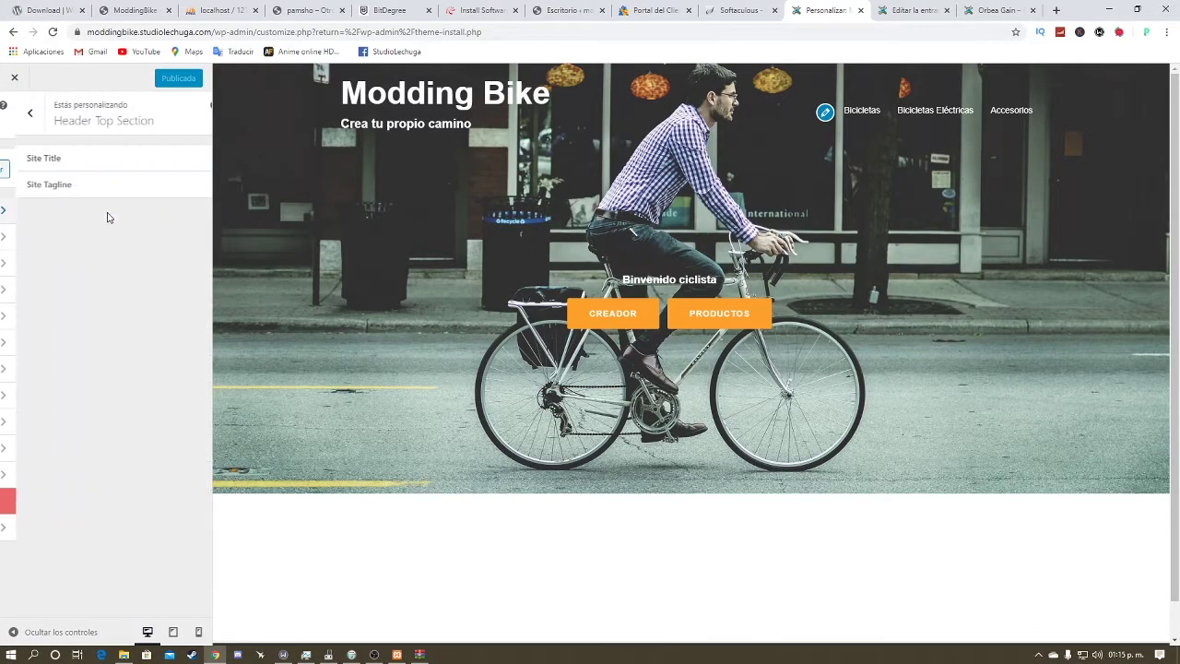
pyautogui.click(138, 154)
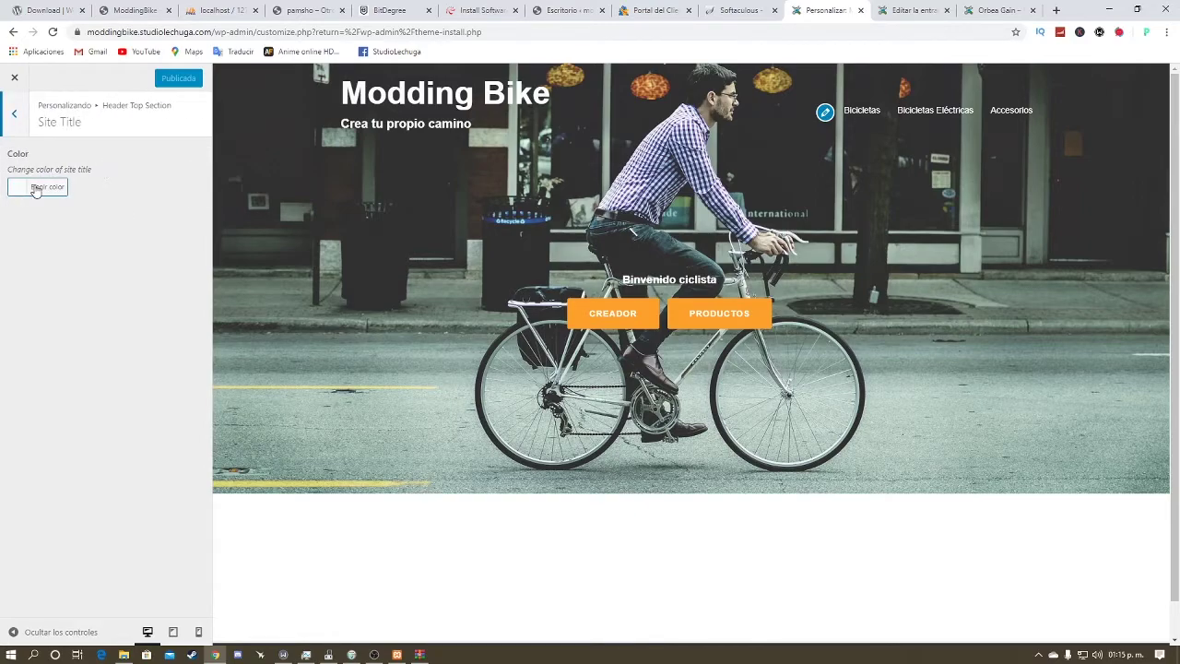
pyautogui.click(35, 189)
pyautogui.click(87, 317)
pyautogui.click(176, 159)
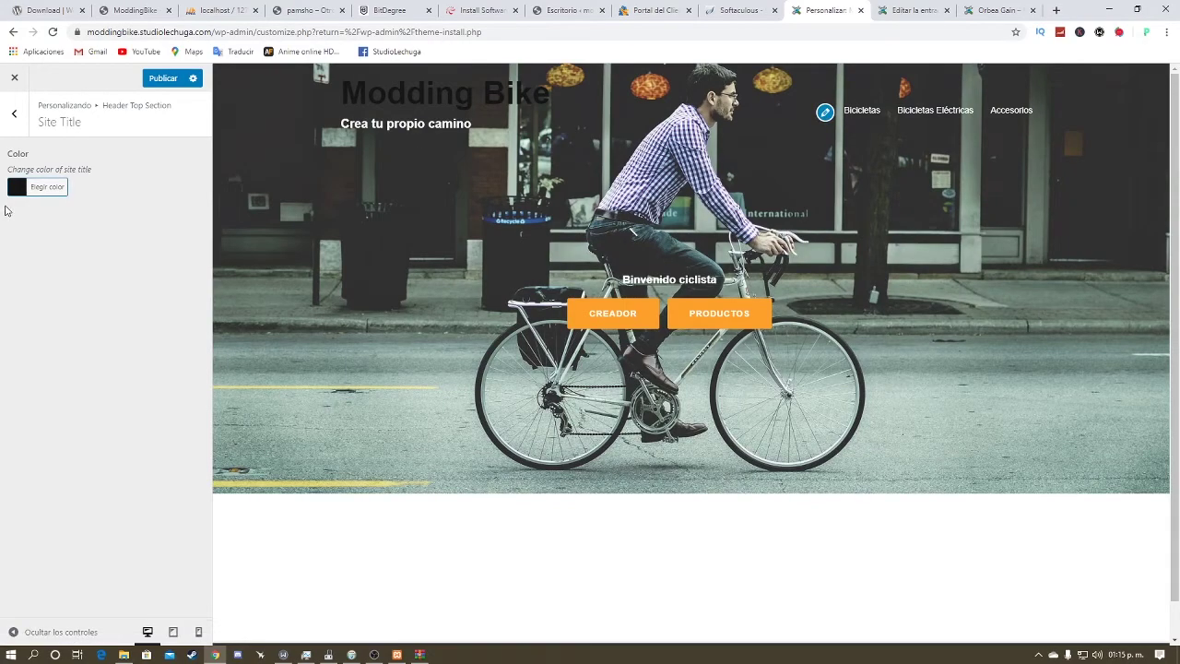
pyautogui.click(19, 188)
pyautogui.click(36, 220)
pyautogui.moveTo(36, 219); pyautogui.dragTo(27, 211)
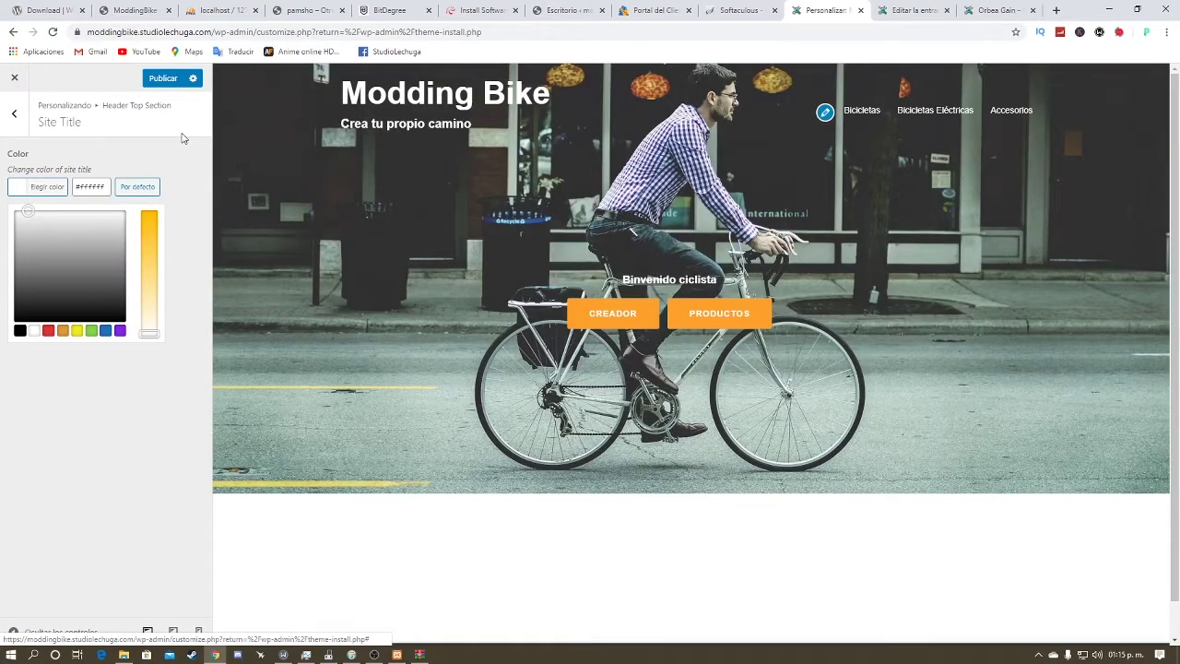
pyautogui.click(182, 137)
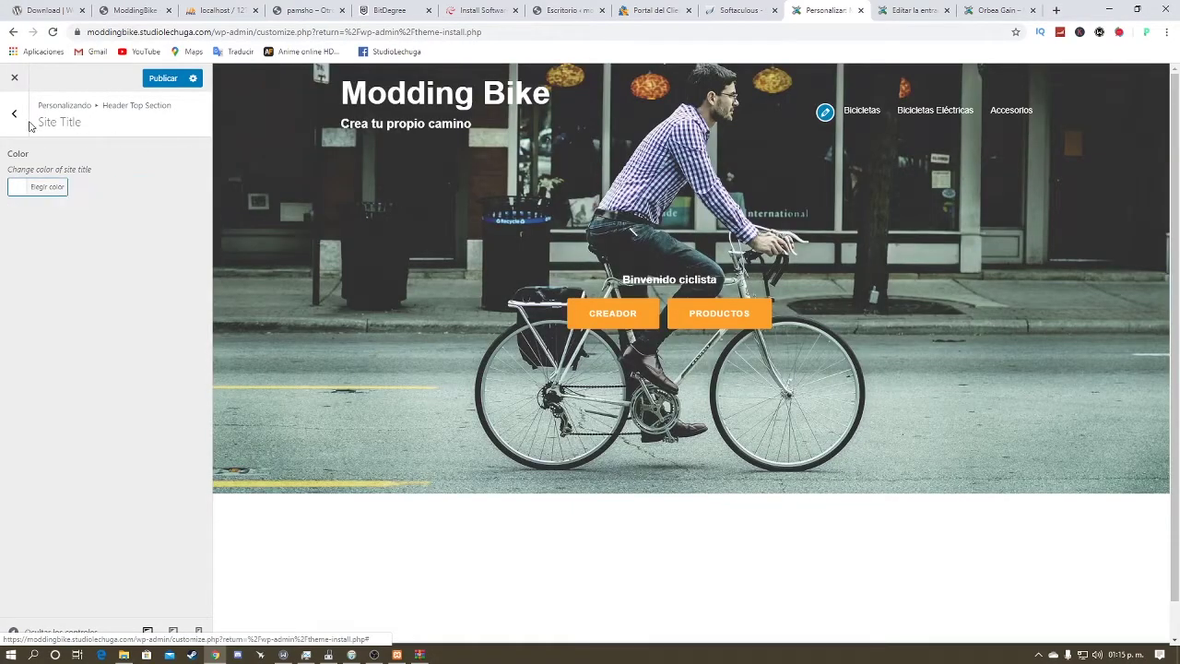
pyautogui.click(14, 112)
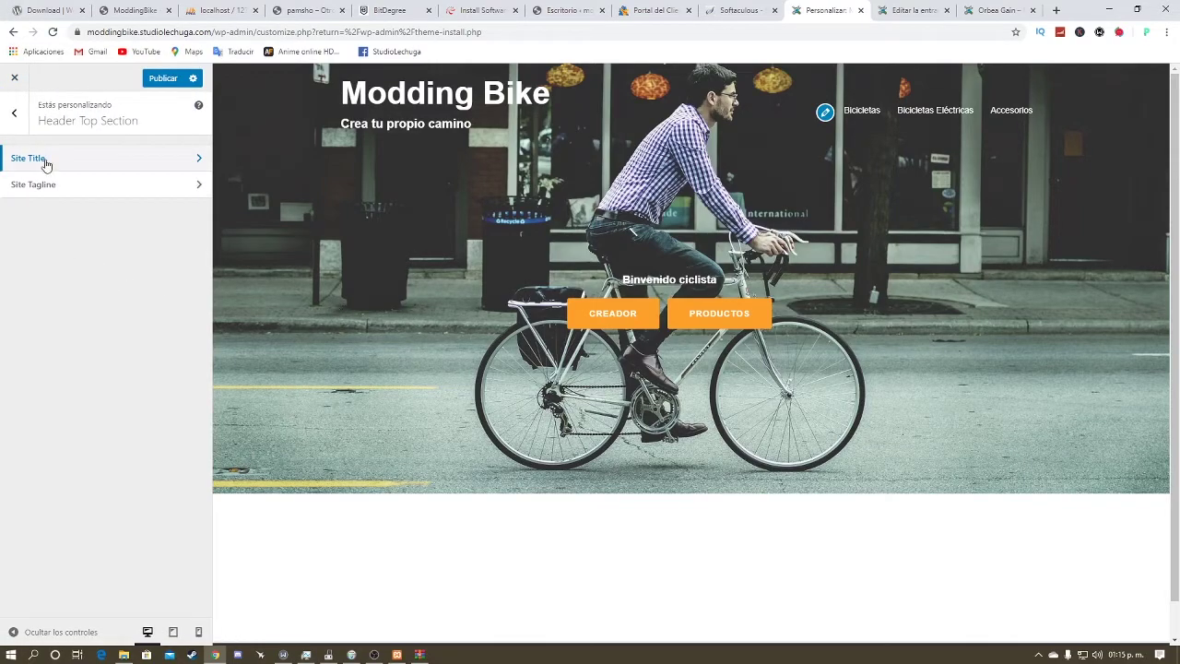
pyautogui.click(14, 113)
pyautogui.click(27, 77)
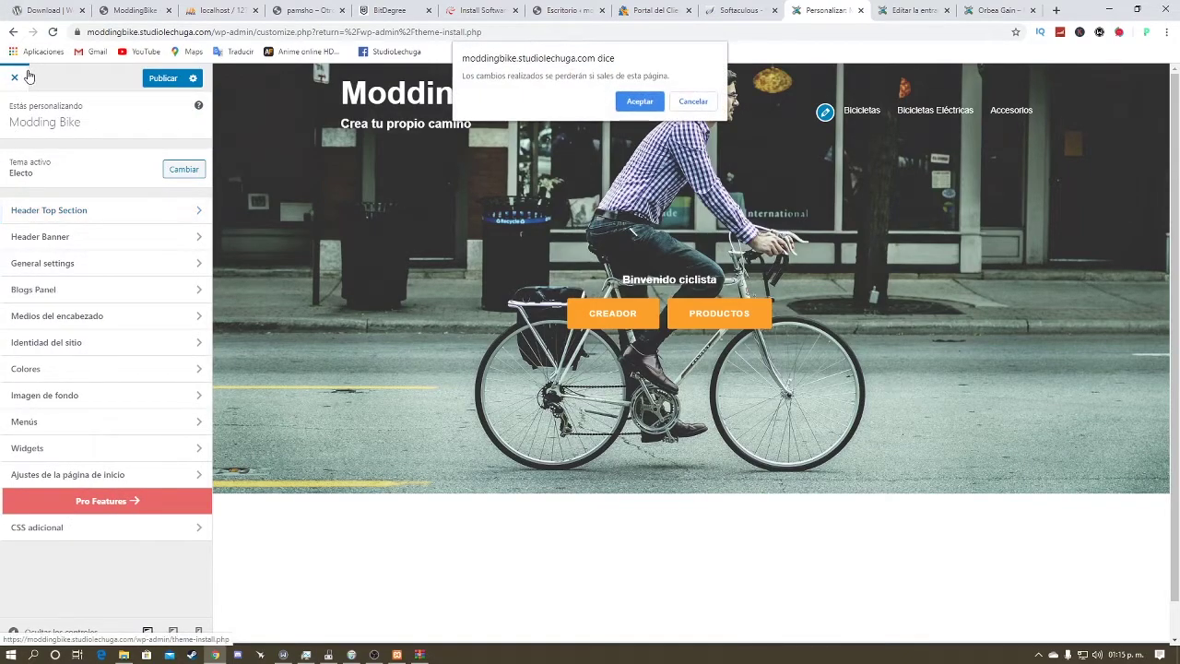
pyautogui.click(674, 101)
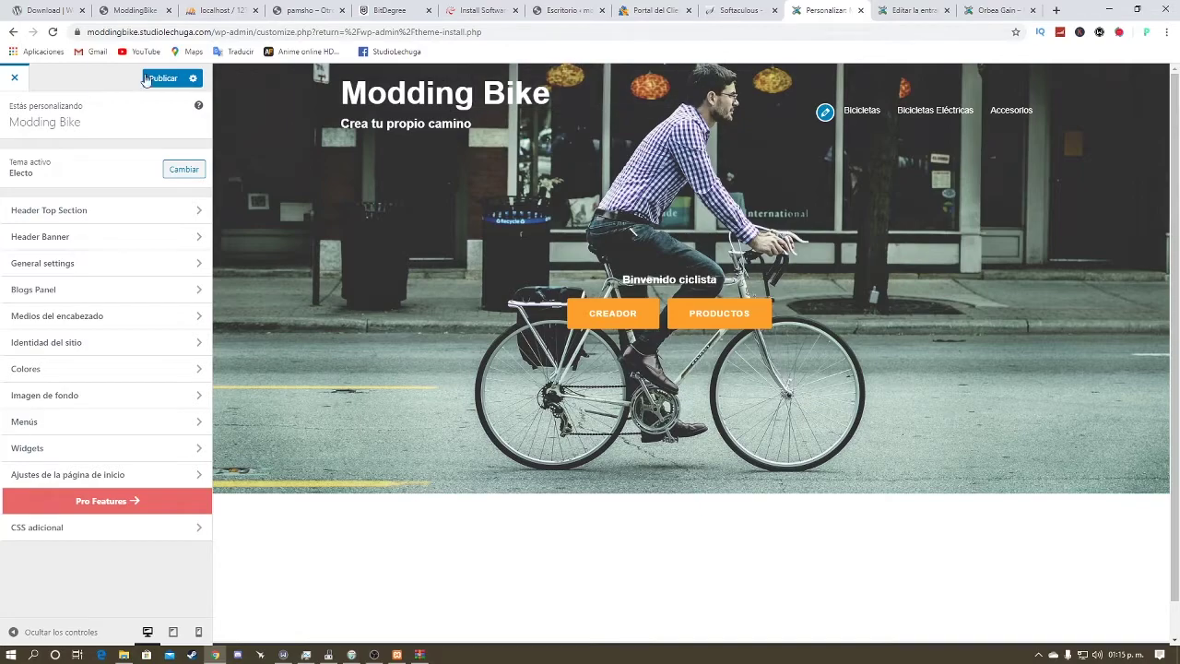
pyautogui.click(14, 77)
pyautogui.click(628, 100)
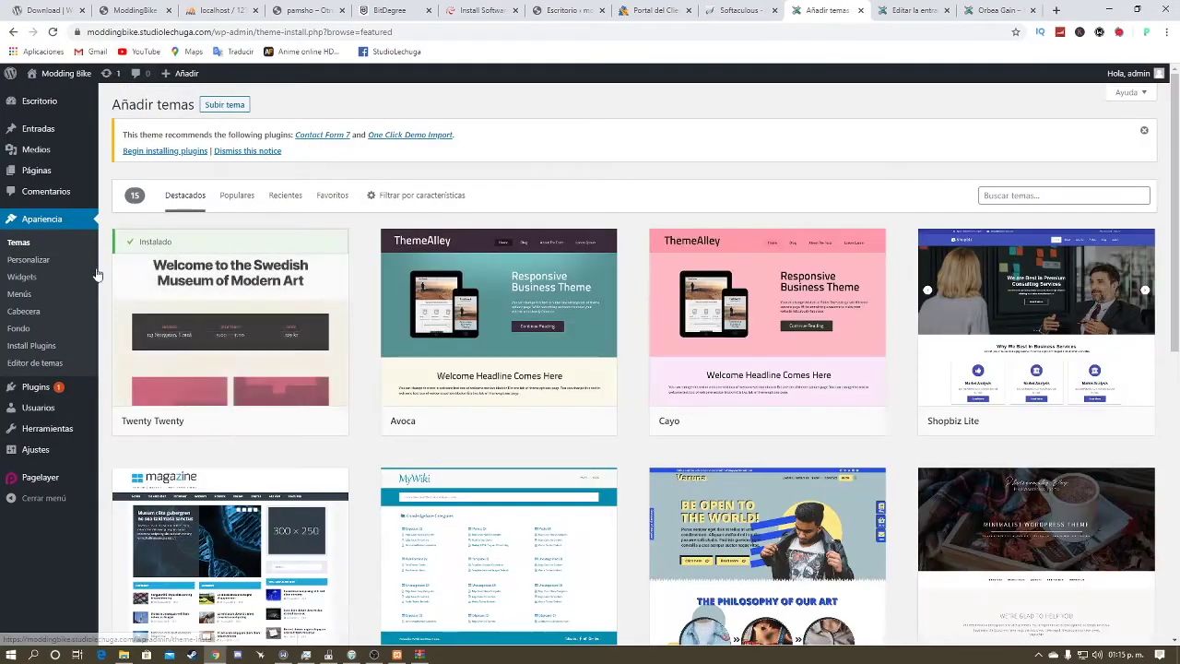
# Step: Review the Widgets page's Main Sidebar and footer areas, then go to Menús
pyautogui.click(34, 280)
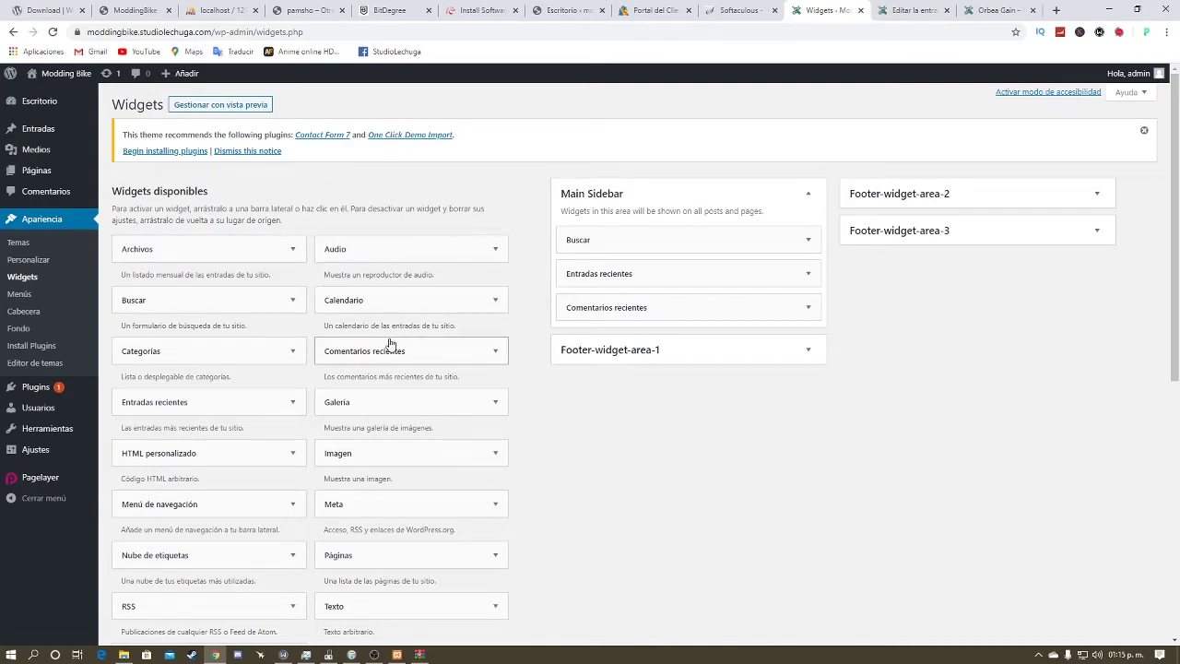
pyautogui.scroll(-1, 277, 337)
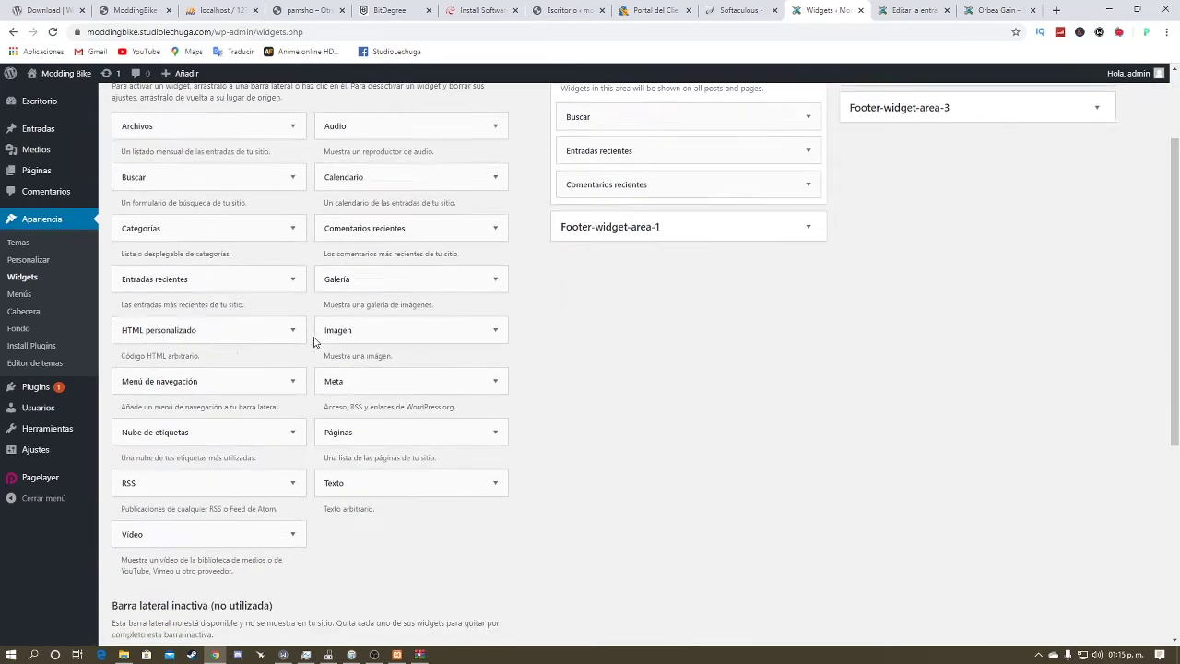
pyautogui.scroll(-1, 262, 369)
pyautogui.scroll(-3, 249, 391)
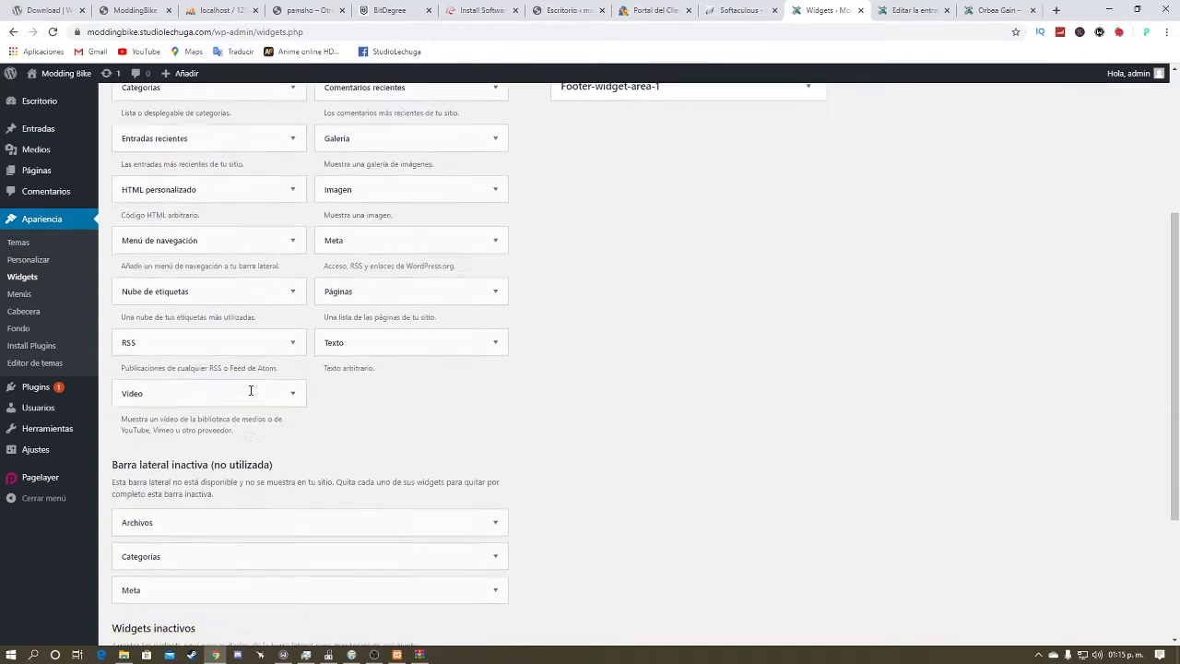
pyautogui.scroll(1, 250, 384)
pyautogui.scroll(5, 249, 385)
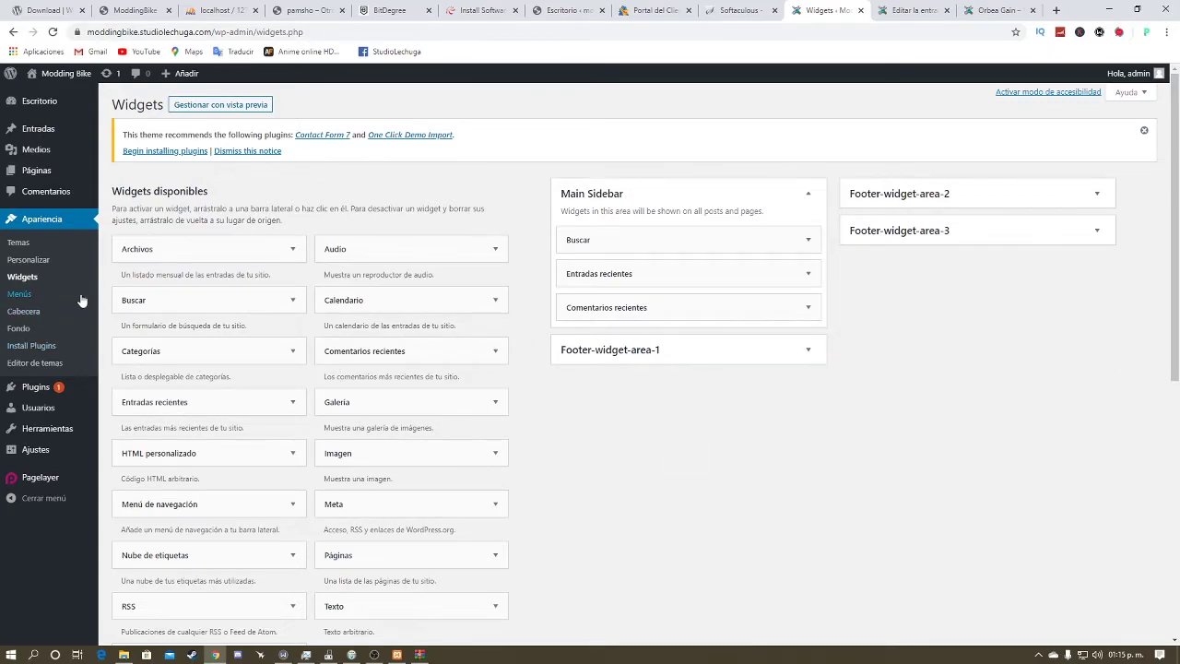
pyautogui.click(37, 299)
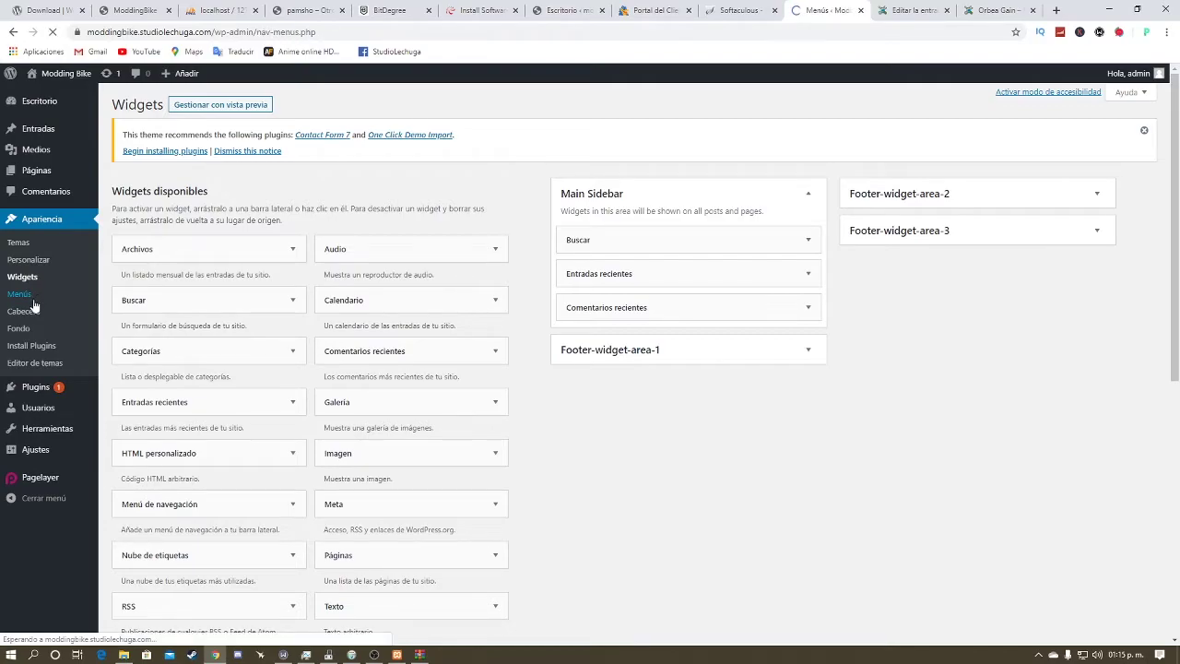
# Step: In the Customizer, add the Inicio page to the Primary Menu
pyautogui.scroll(-2, 304, 319)
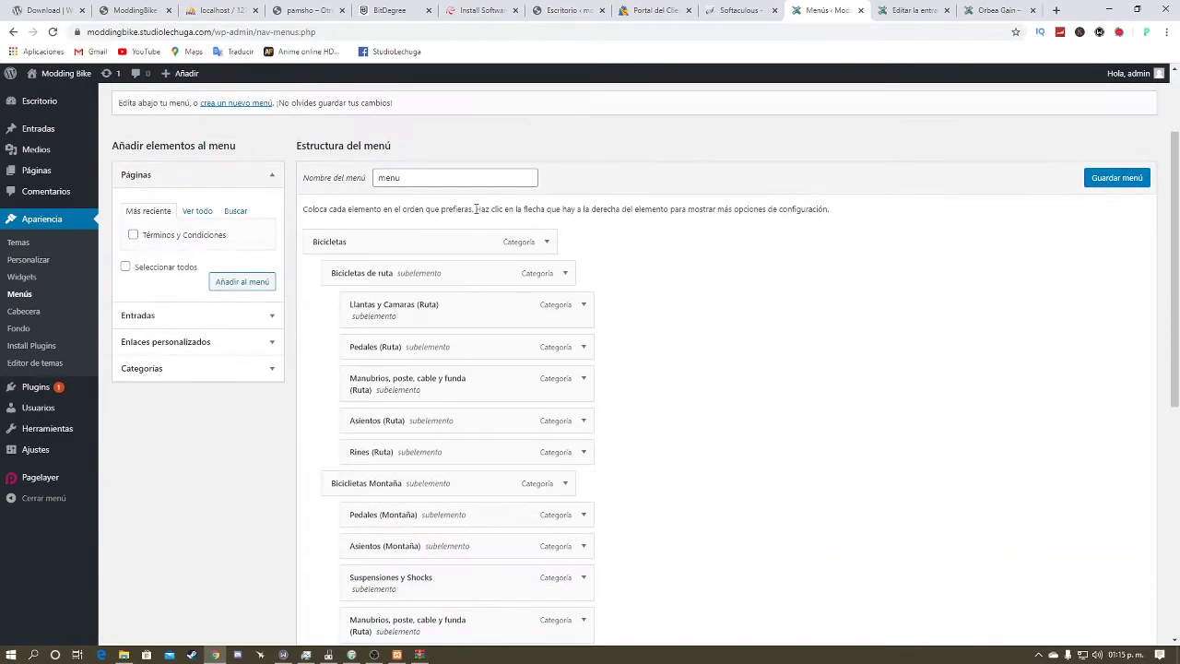
pyautogui.scroll(-1, 430, 163)
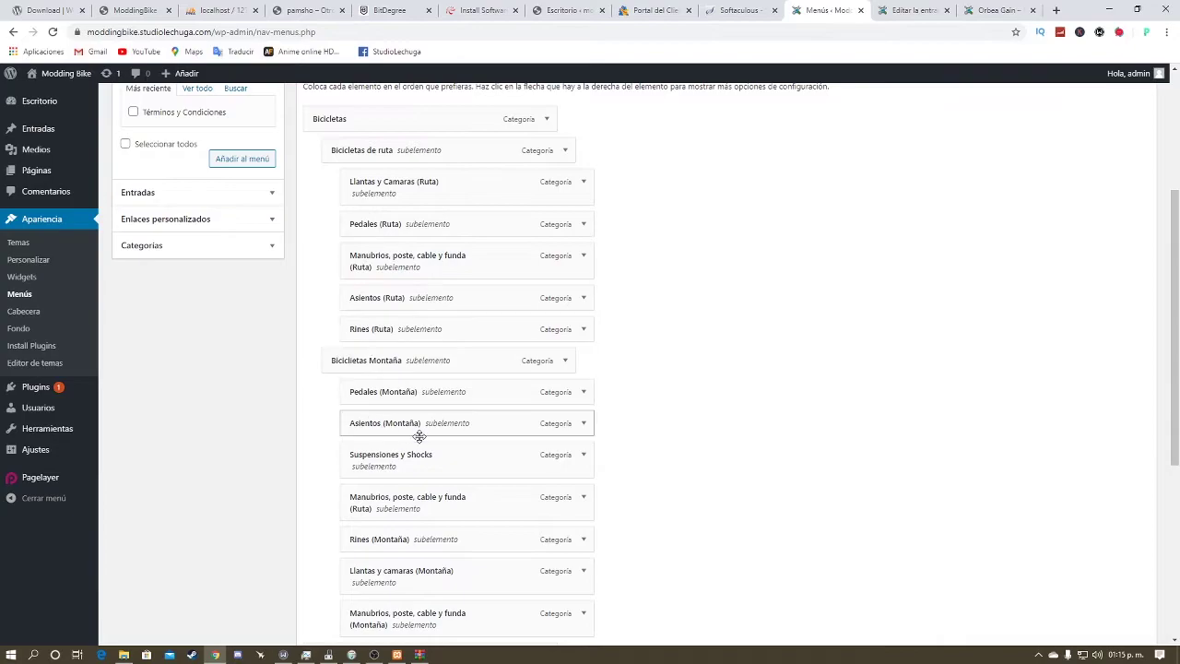
pyautogui.scroll(2, 622, 318)
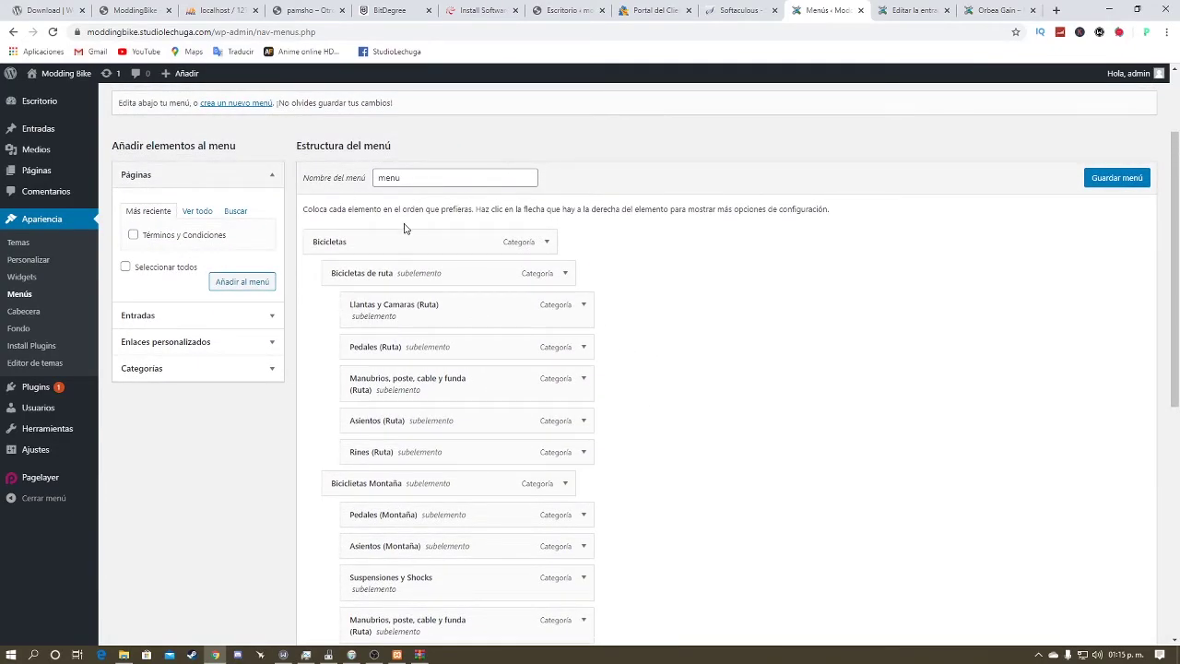
pyautogui.click(237, 103)
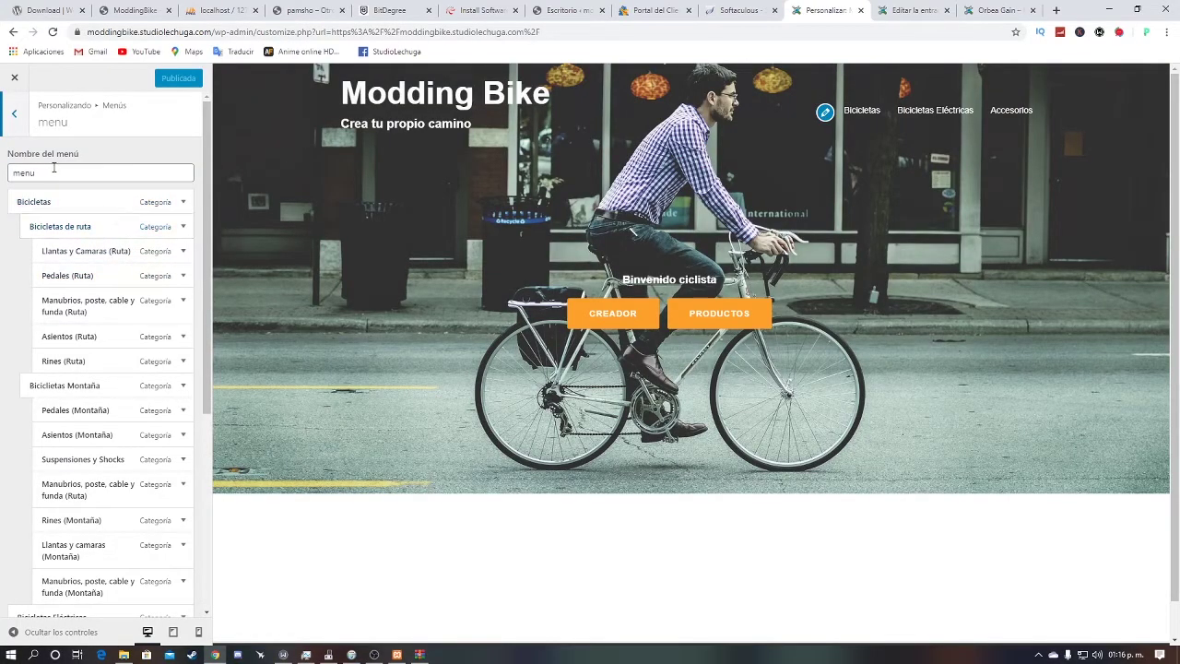
pyautogui.scroll(-4, 169, 190)
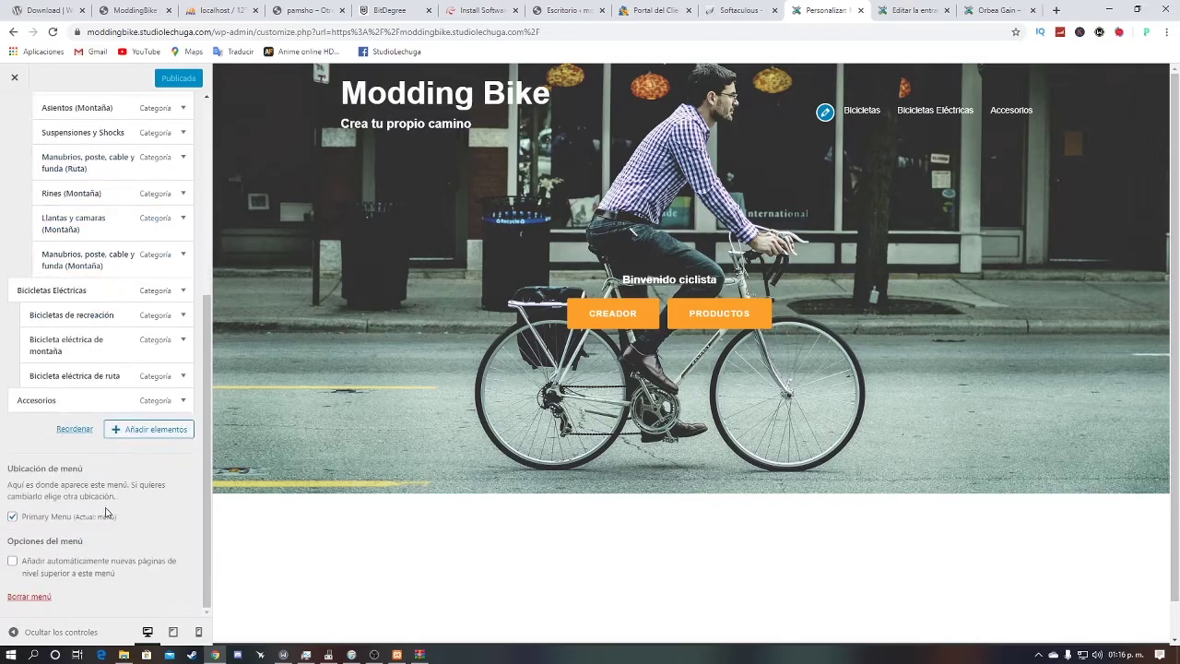
pyautogui.click(121, 431)
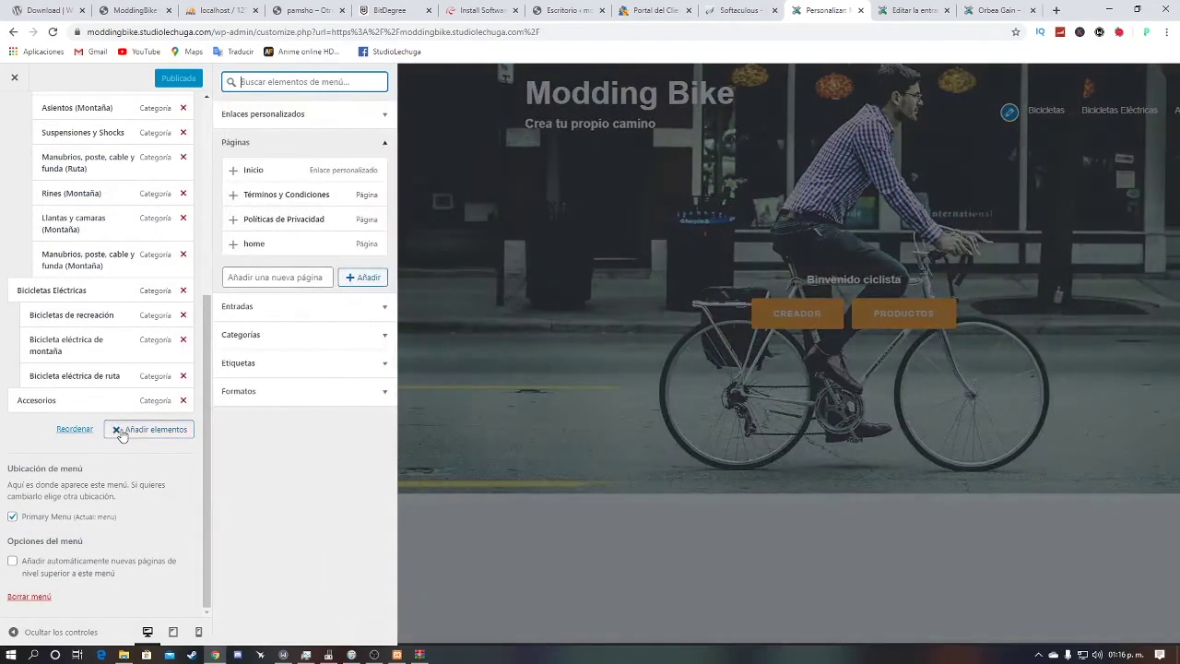
pyautogui.moveTo(289, 175); pyautogui.dragTo(281, 143)
pyautogui.click(281, 143)
pyautogui.click(247, 146)
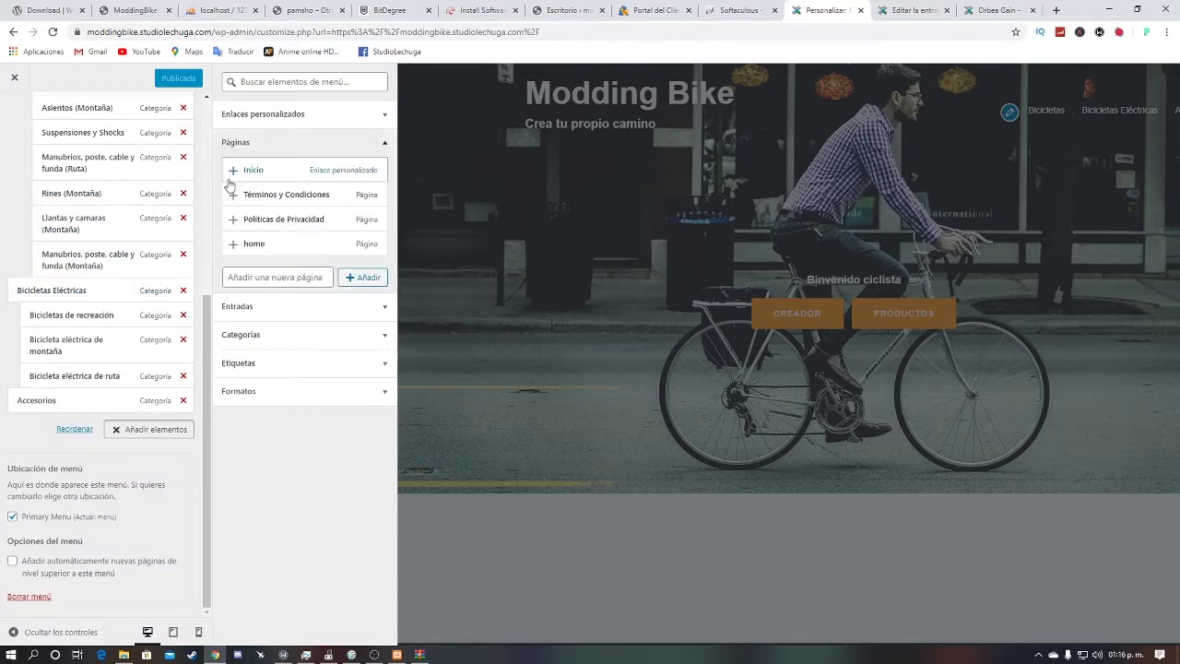
pyautogui.click(233, 171)
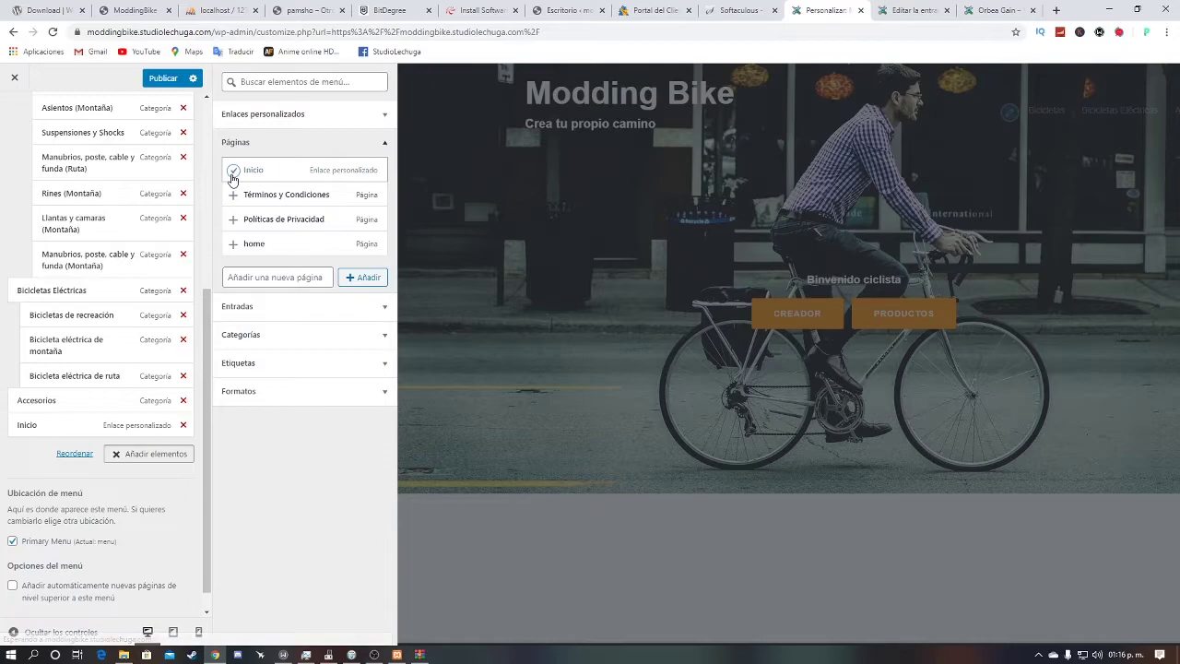
pyautogui.click(1175, 110)
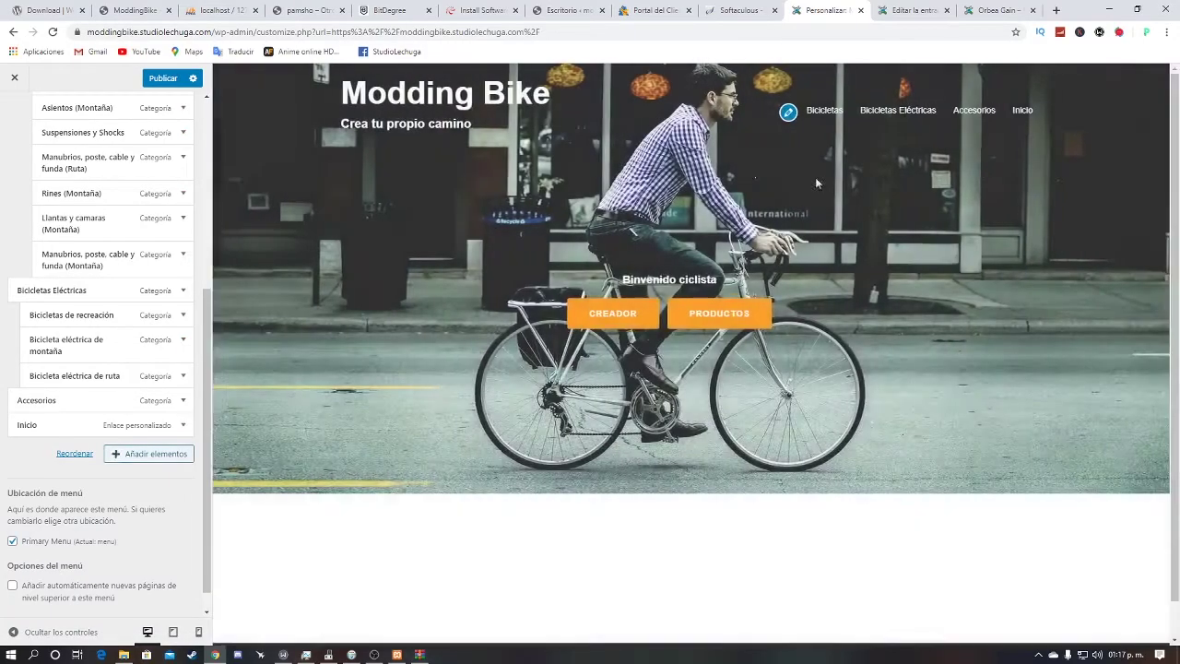
# Step: Nest Accesorios under Bicicletas Eléctricas alongside Bicicleta eléctrica de ruta and publish the menu
pyautogui.scroll(4, 134, 272)
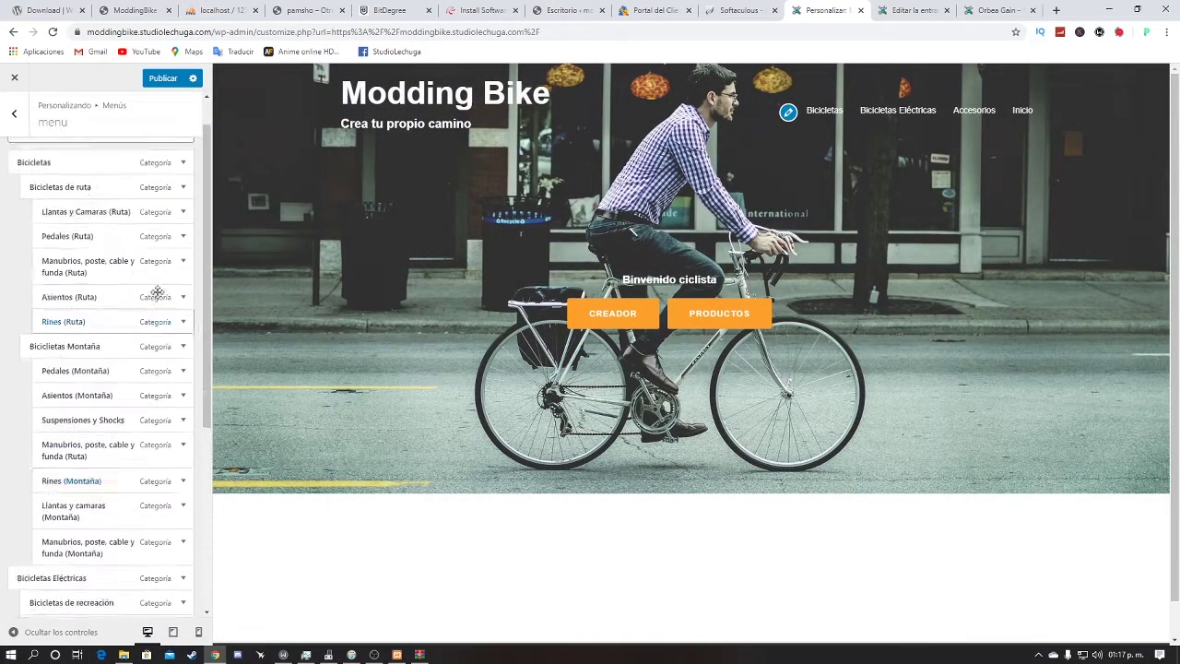
pyautogui.scroll(-4, 133, 272)
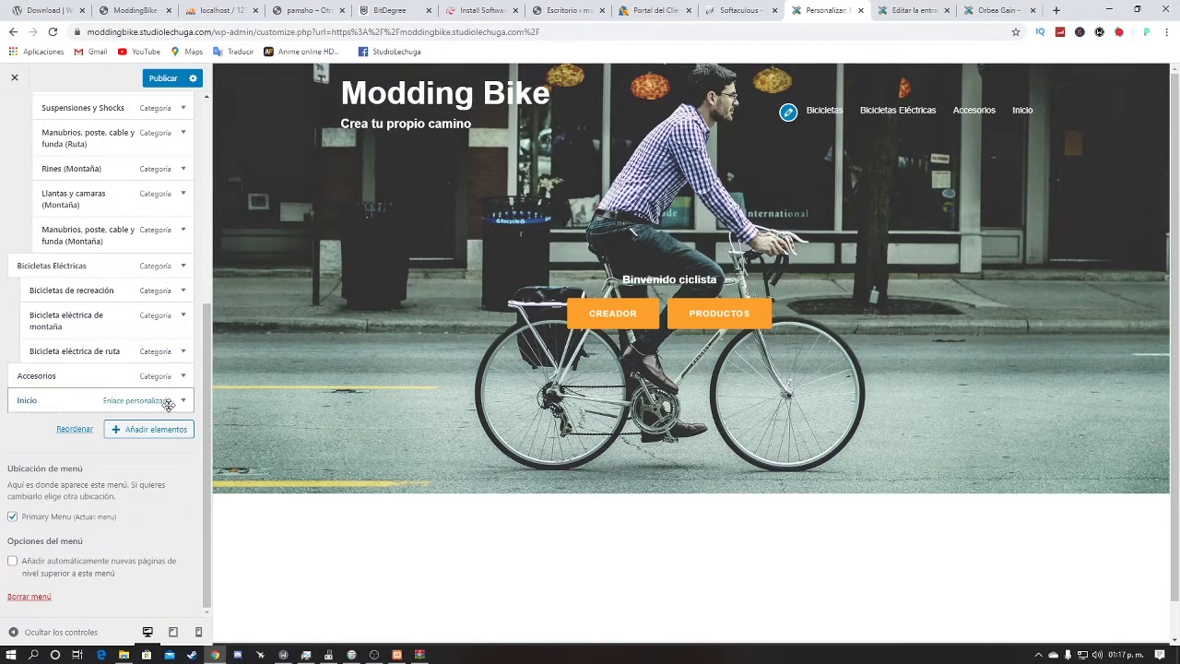
pyautogui.moveTo(43, 387); pyautogui.dragTo(49, 430)
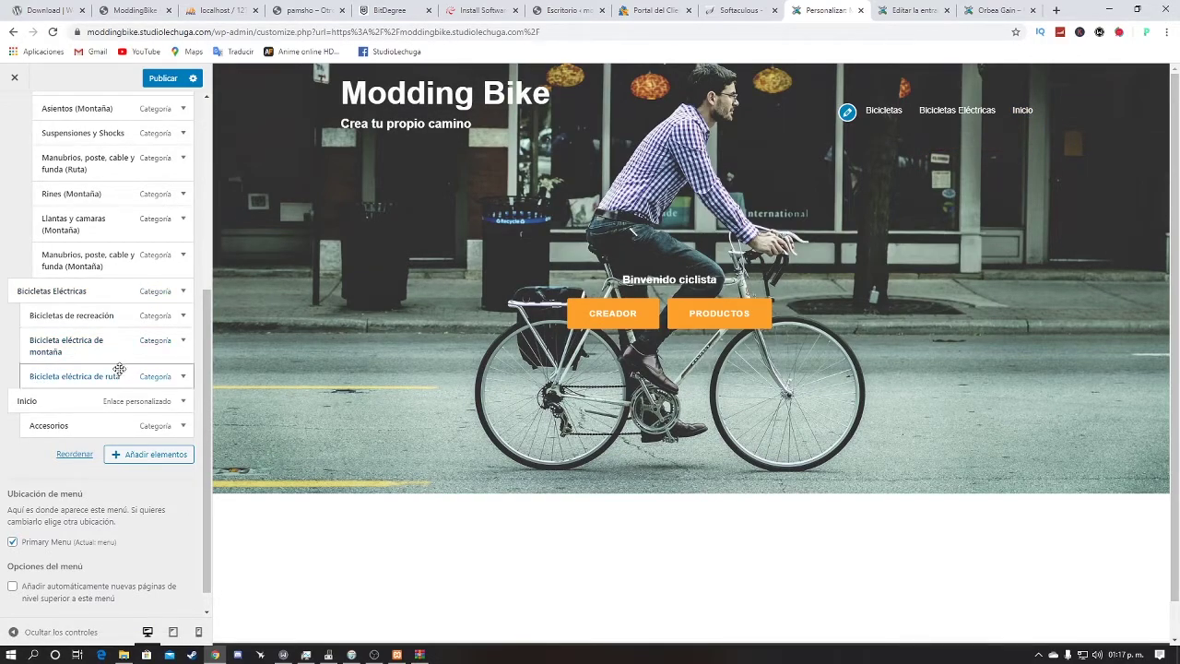
pyautogui.moveTo(113, 371); pyautogui.dragTo(133, 430)
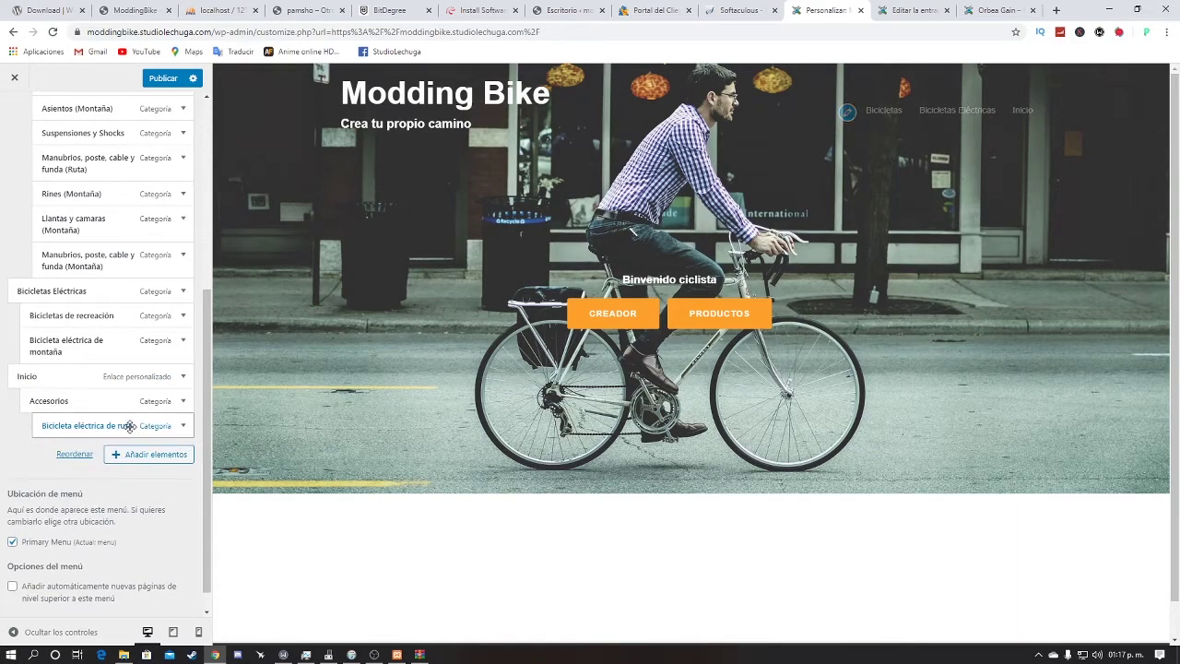
pyautogui.moveTo(1021, 110)
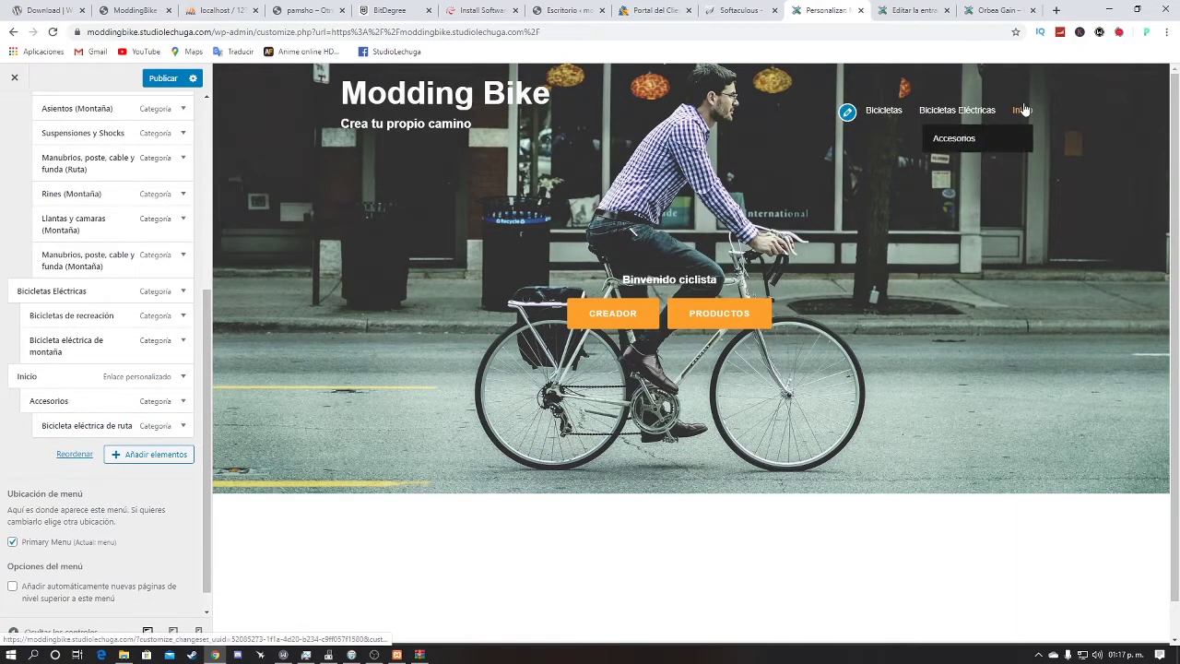
pyautogui.moveTo(977, 138)
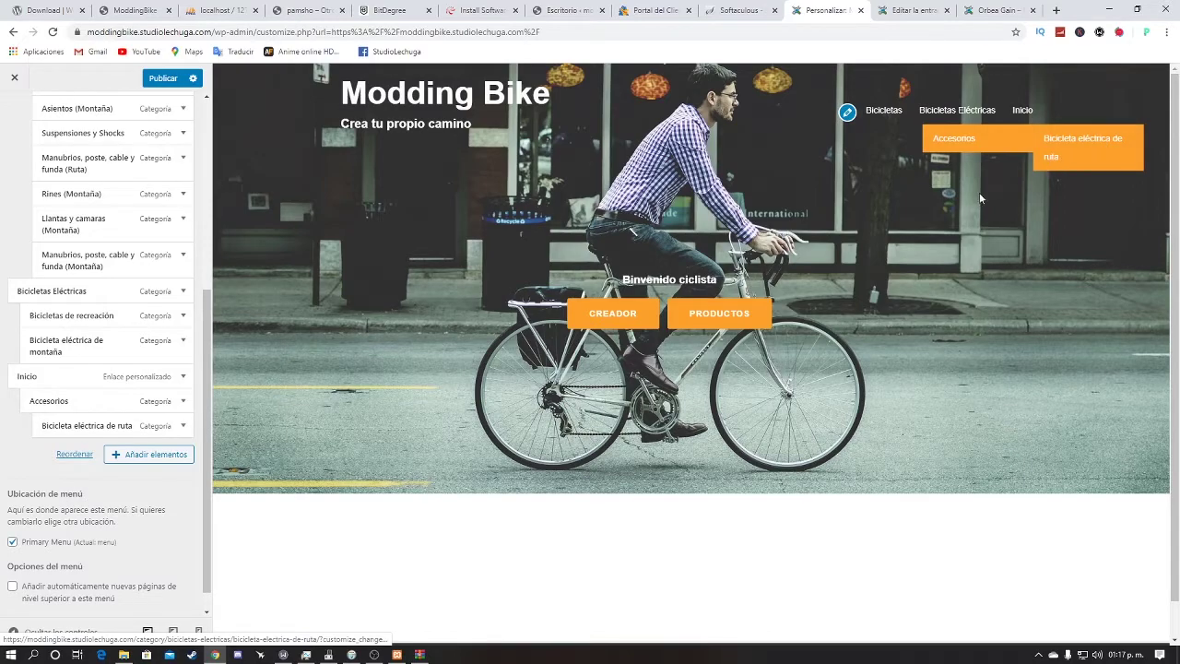
pyautogui.moveTo(115, 424); pyautogui.dragTo(87, 378)
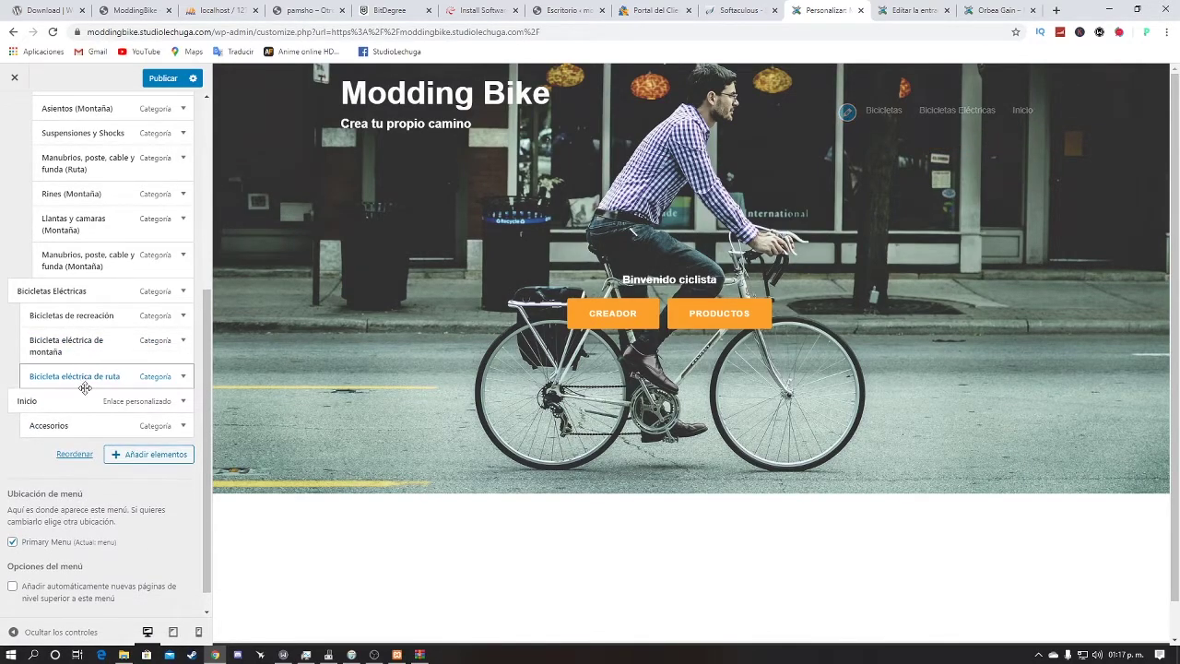
pyautogui.moveTo(44, 425); pyautogui.dragTo(46, 394)
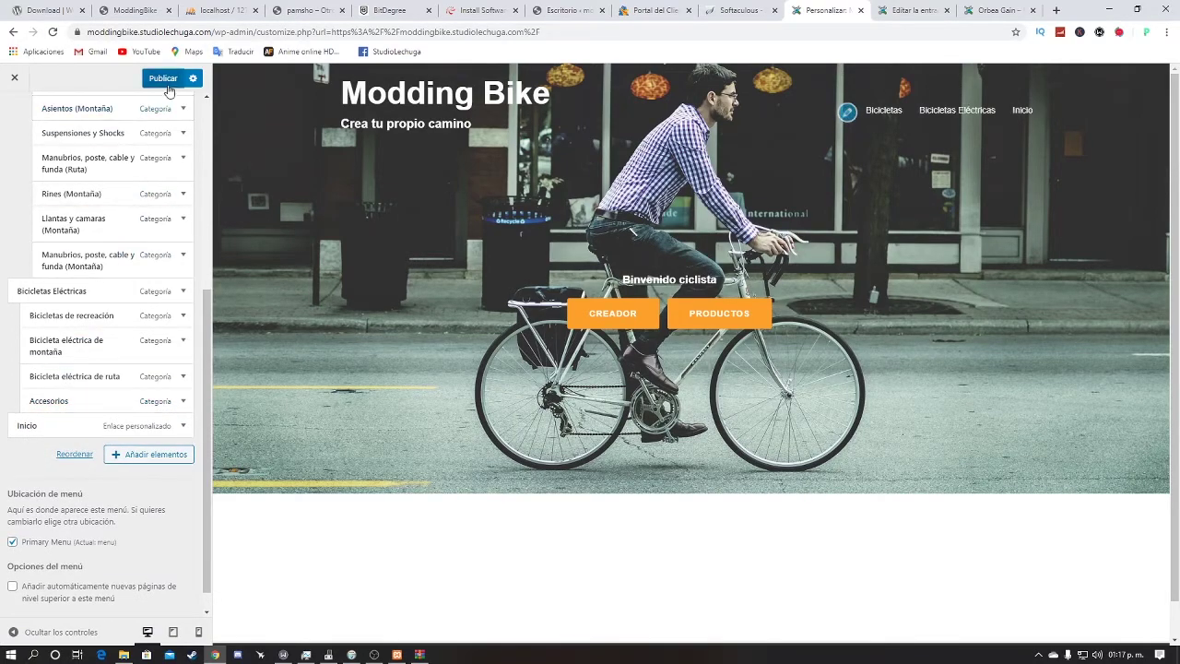
pyautogui.click(166, 79)
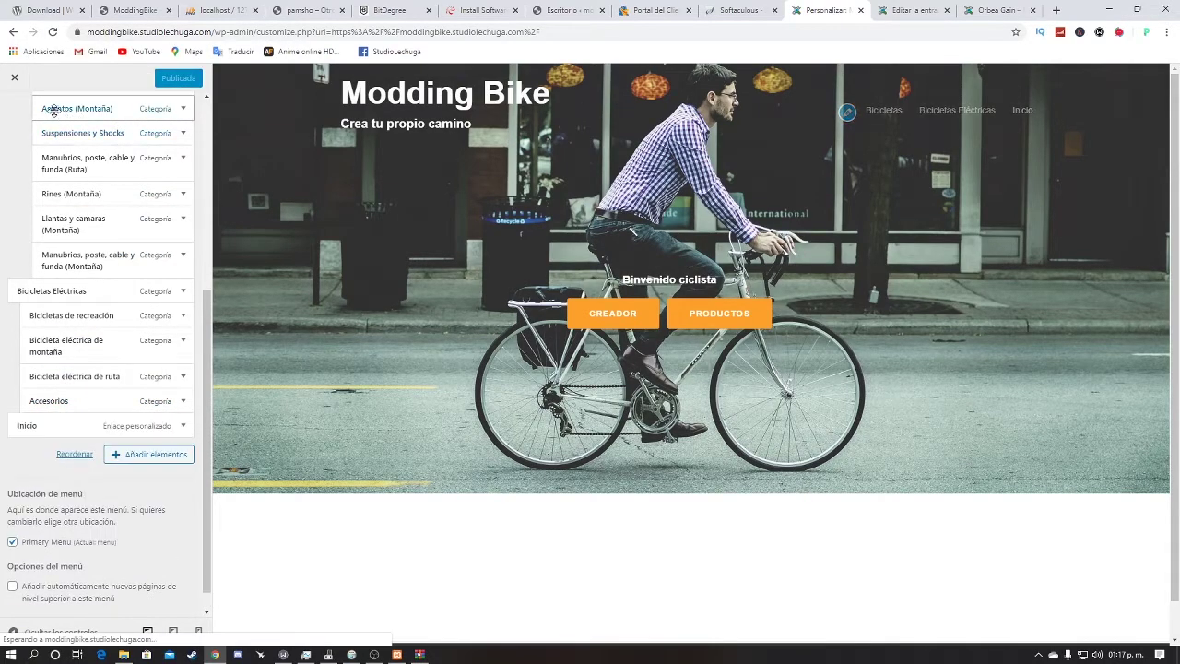
pyautogui.click(15, 78)
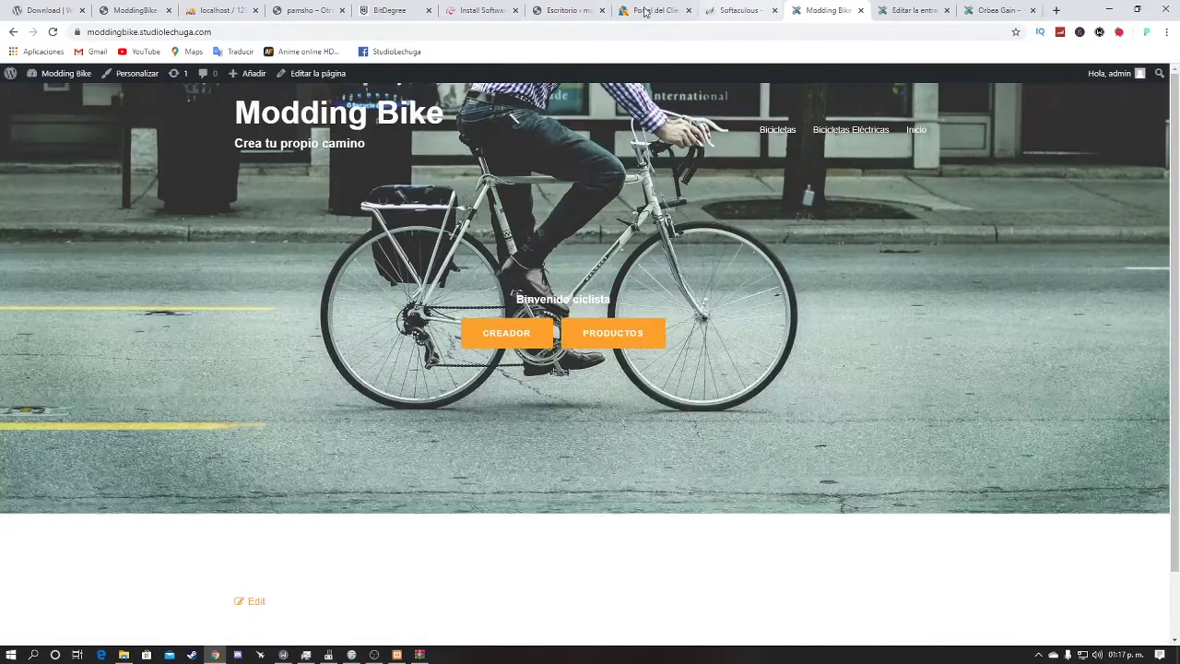
# Step: Go to Apariencia > Fondo to reach the Customizer's Imagen de fondo section
pyautogui.moveTo(37, 74)
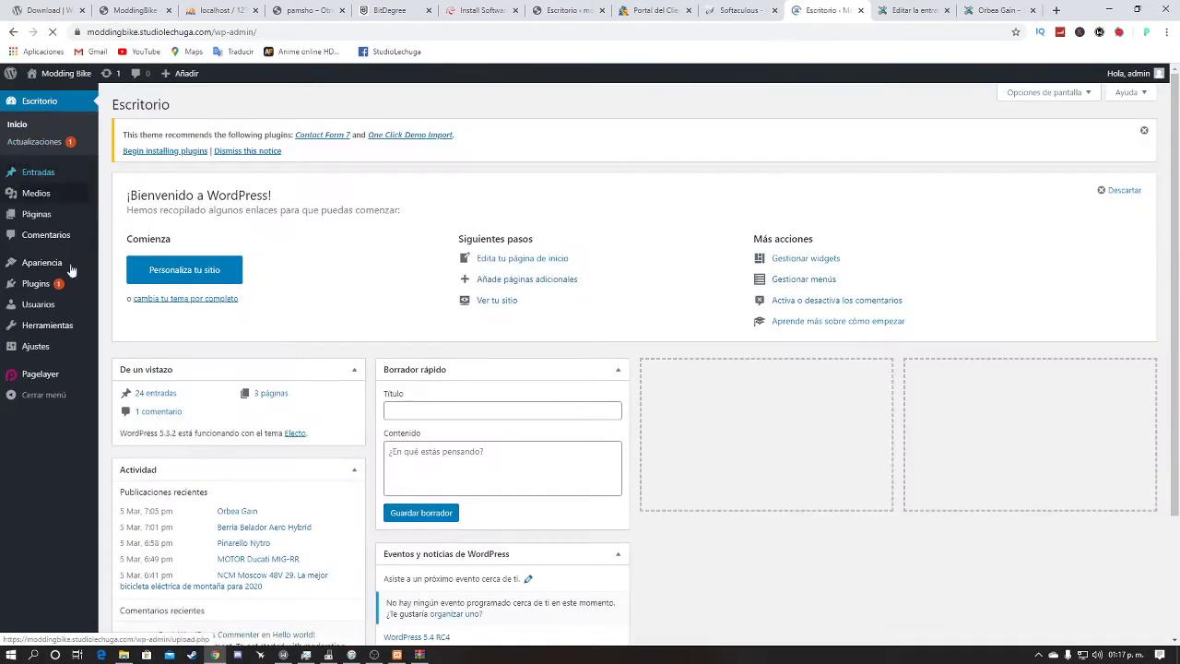
pyautogui.moveTo(72, 291)
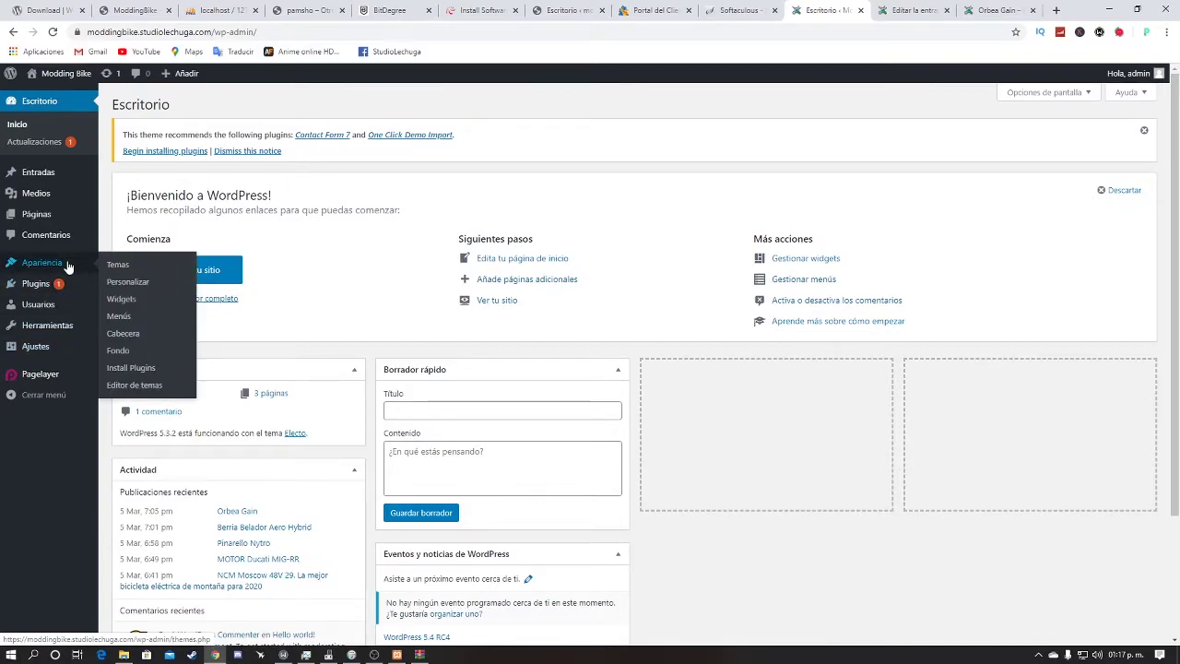
pyautogui.click(66, 260)
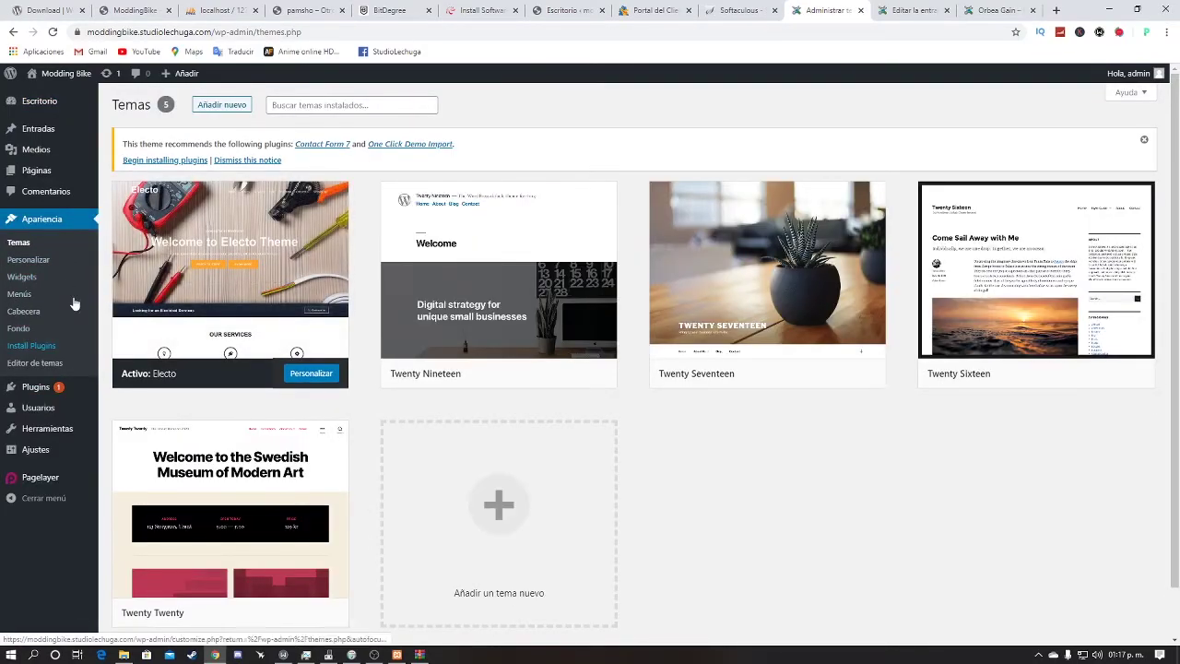
pyautogui.click(38, 332)
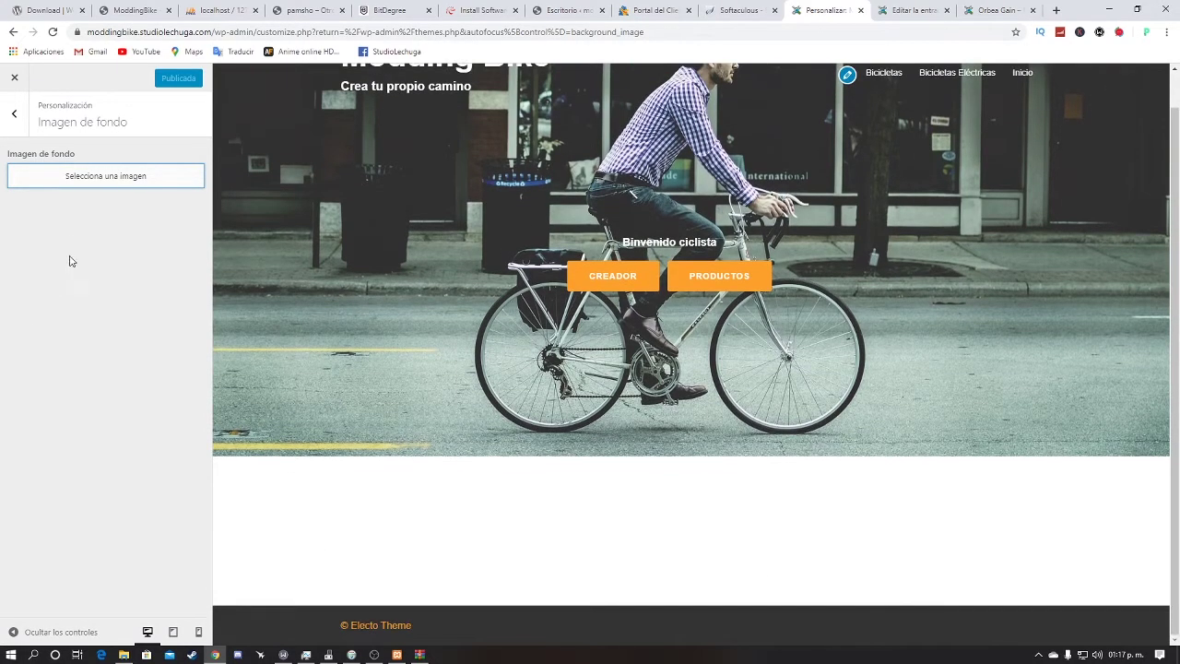
# Step: Set the gear photo as background with the Ajustar a la pantalla preset
pyautogui.click(102, 175)
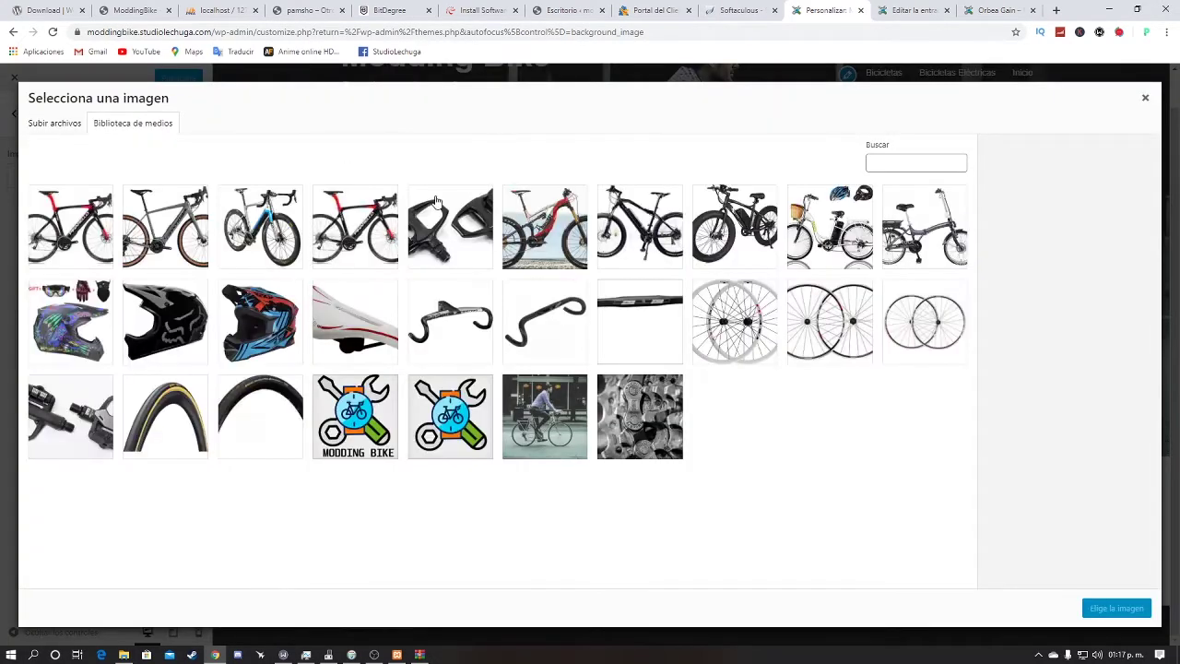
pyautogui.click(636, 424)
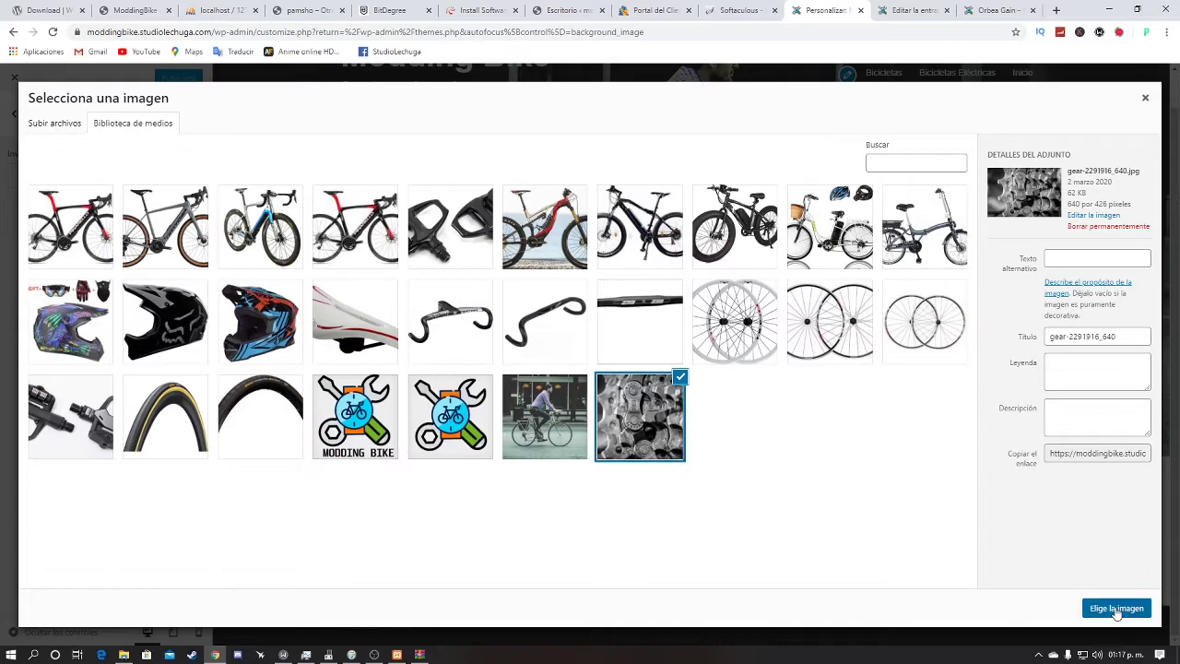
pyautogui.click(1115, 607)
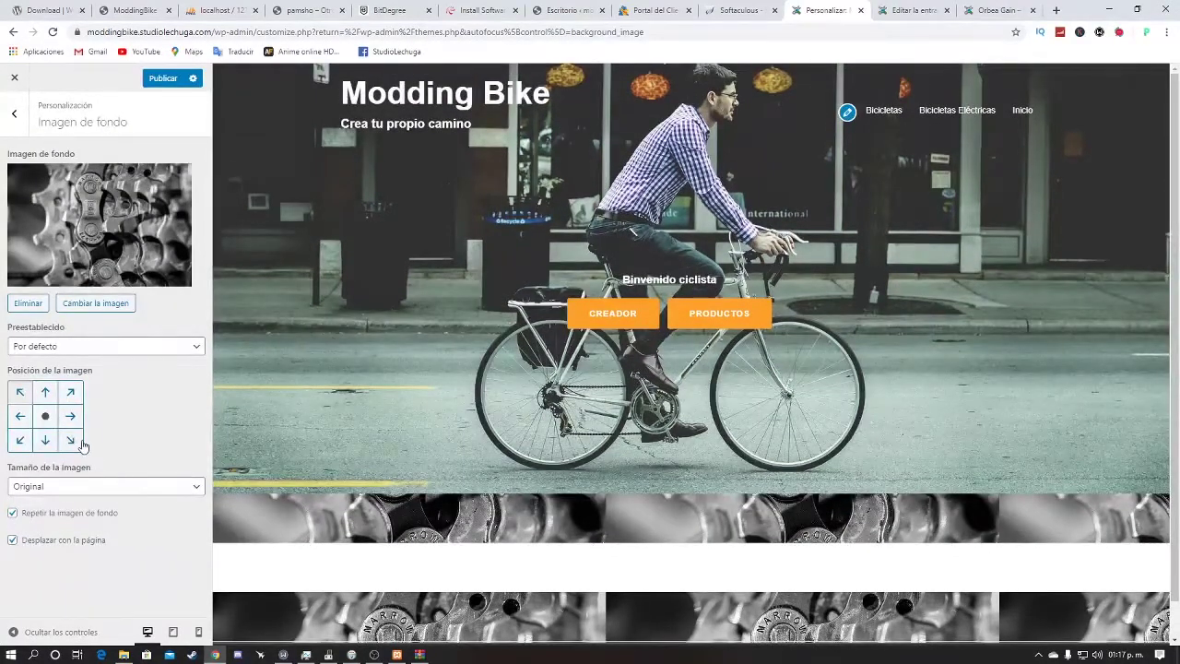
pyautogui.click(71, 355)
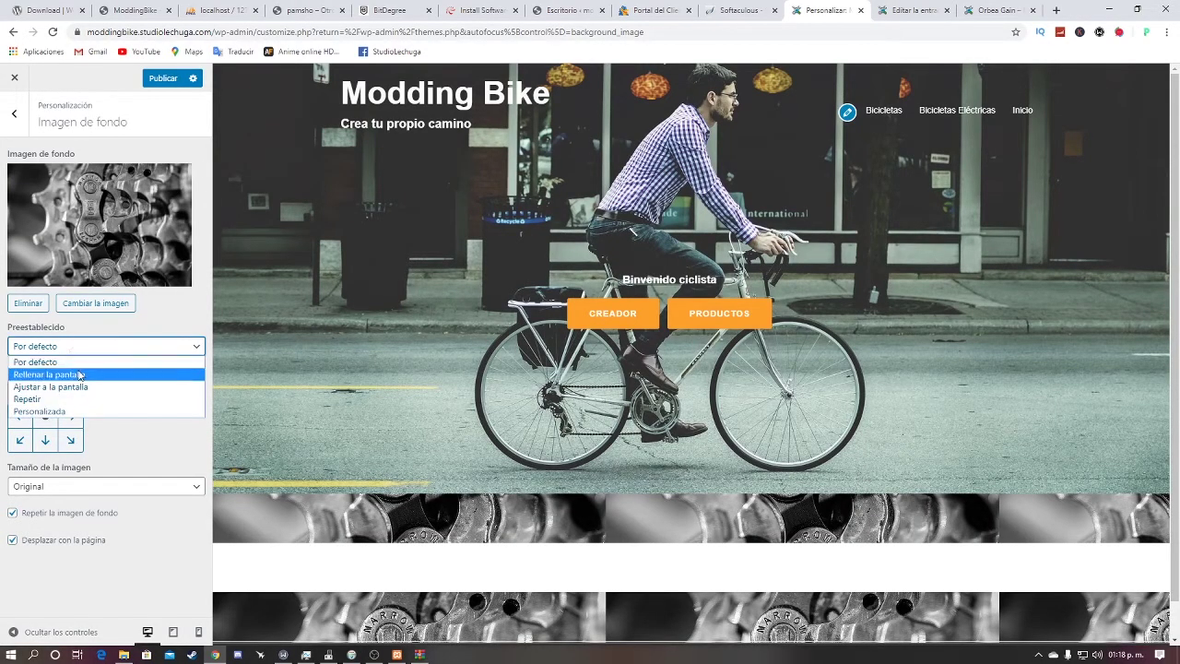
pyautogui.click(80, 374)
pyautogui.click(92, 345)
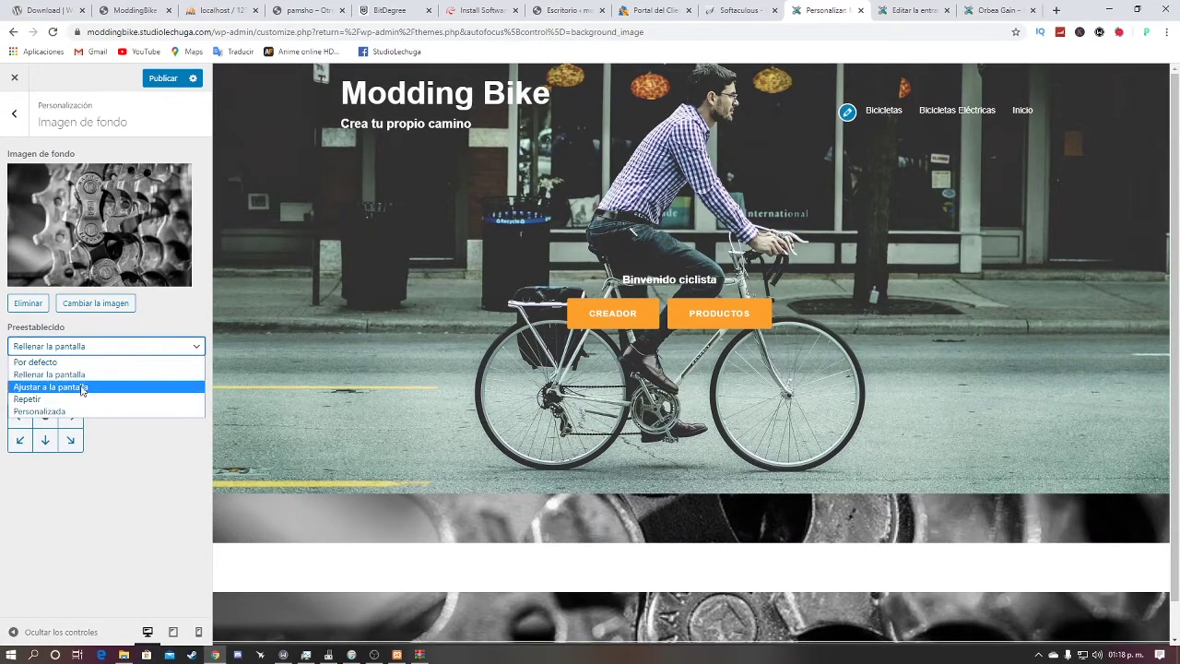
pyautogui.click(83, 389)
pyautogui.scroll(-1, 643, 575)
pyautogui.scroll(1, 737, 553)
pyautogui.scroll(-1, 874, 519)
pyautogui.scroll(1, 724, 435)
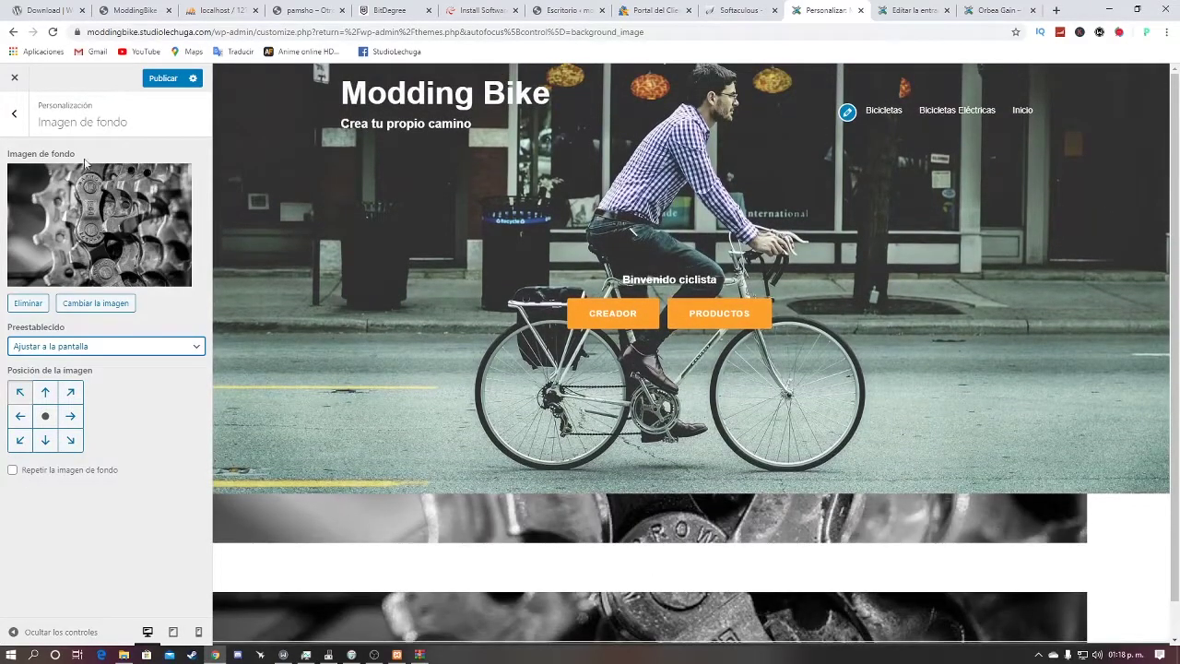
# Step: Close the Customizer without publishing, confirming the leave warning
pyautogui.click(14, 113)
pyautogui.click(14, 77)
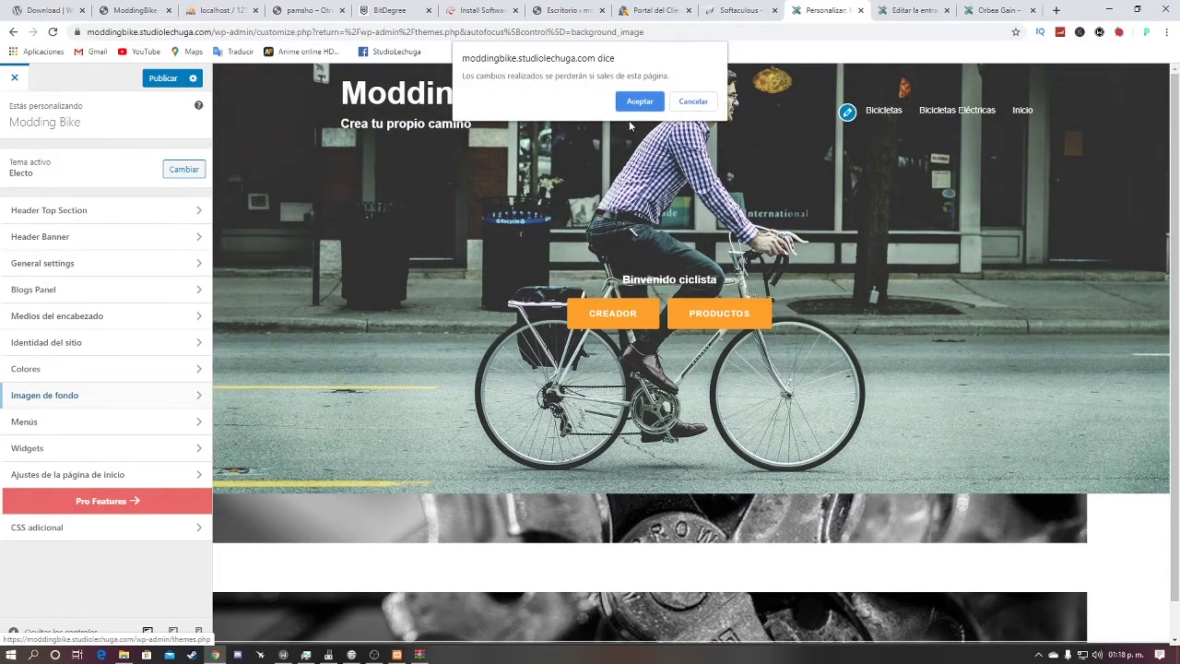
pyautogui.click(633, 105)
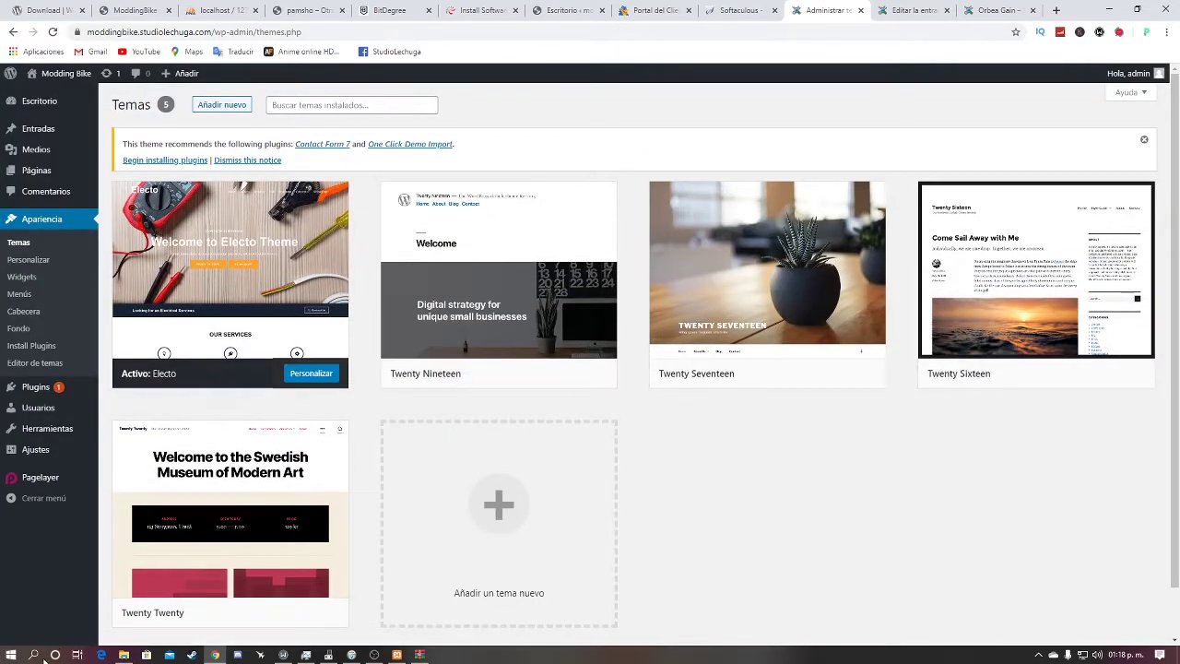
# Step: Open Electo's style.css in the Editor de temas, behind its ¡Aviso! warning
pyautogui.click(46, 347)
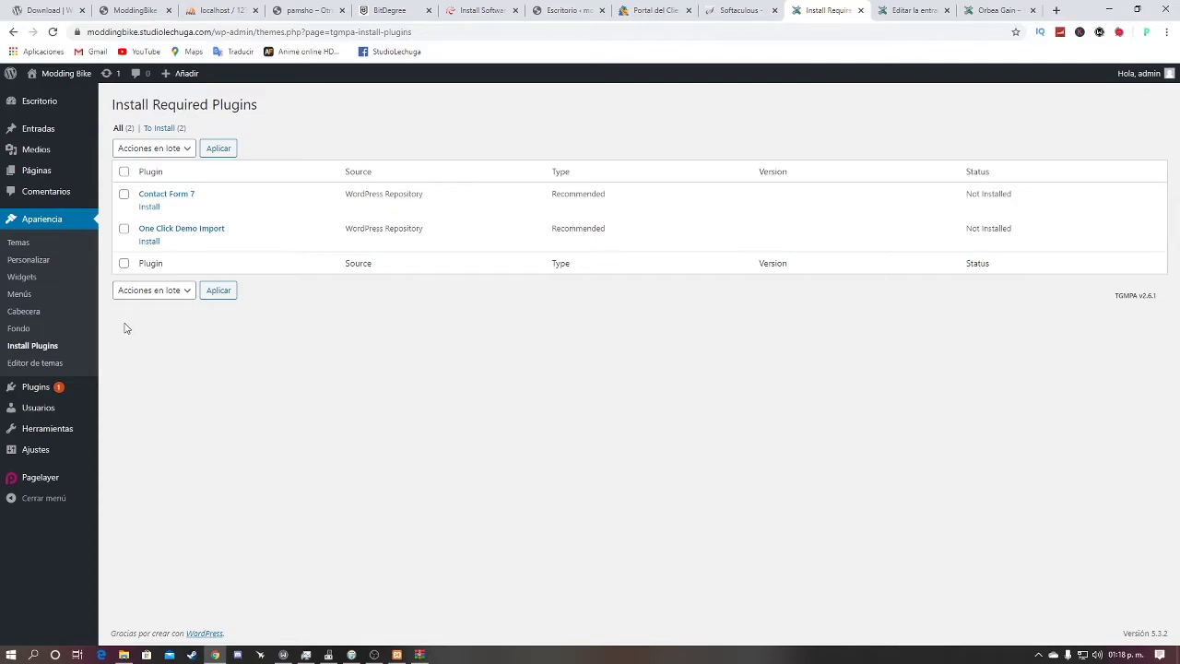
pyautogui.click(55, 368)
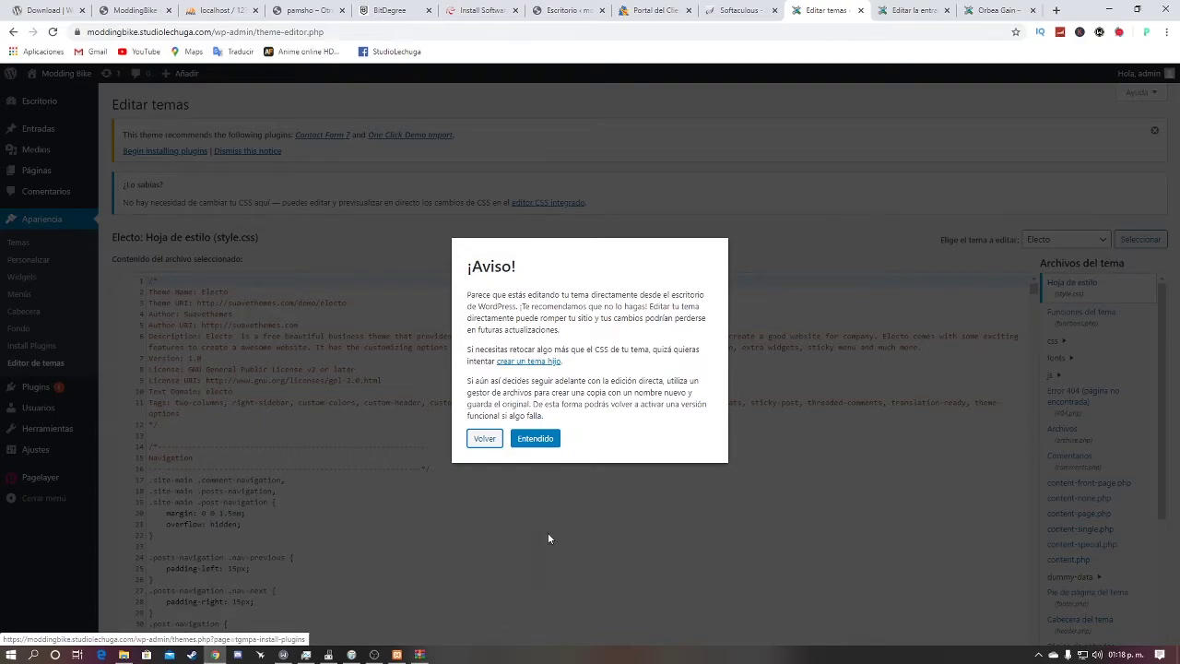
# Step: Dismiss the theme-editing warning and scroll through the Electo theme's stylesheet
pyautogui.click(536, 439)
pyautogui.scroll(-1, 471, 597)
pyautogui.scroll(-10, 471, 597)
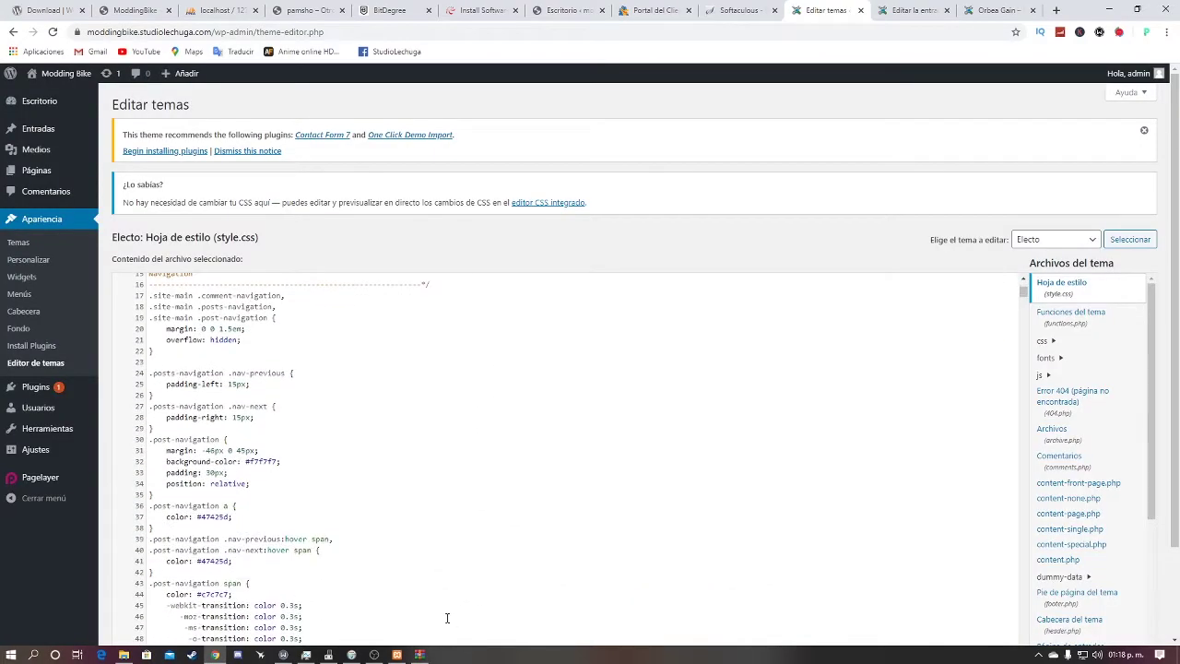
pyautogui.scroll(-10, 433, 558)
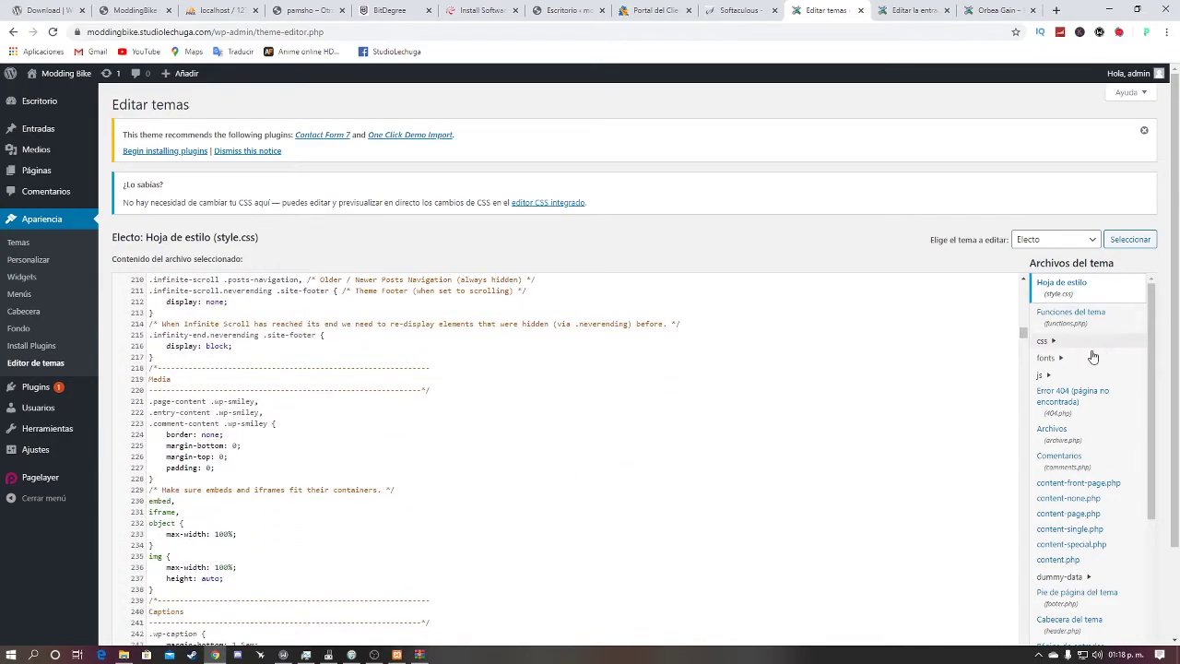
# Step: View animate.css from the css folder and the 404.php template, then list installed plugins
pyautogui.click(1042, 340)
pyautogui.click(1064, 356)
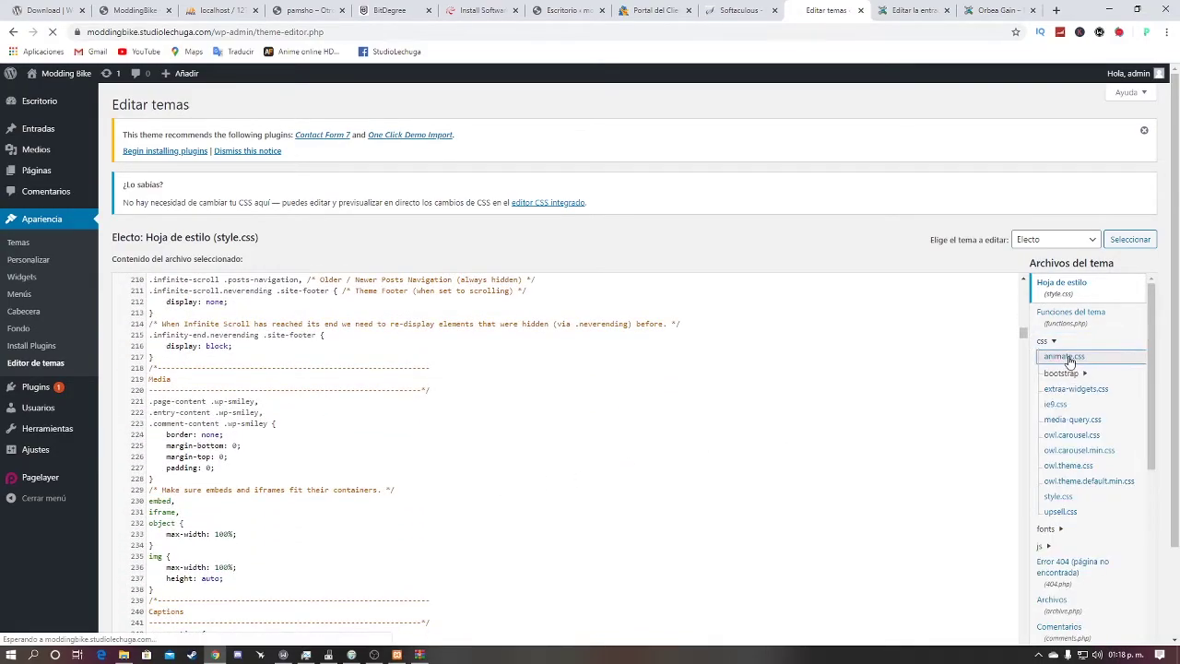
pyautogui.scroll(-1, 1050, 455)
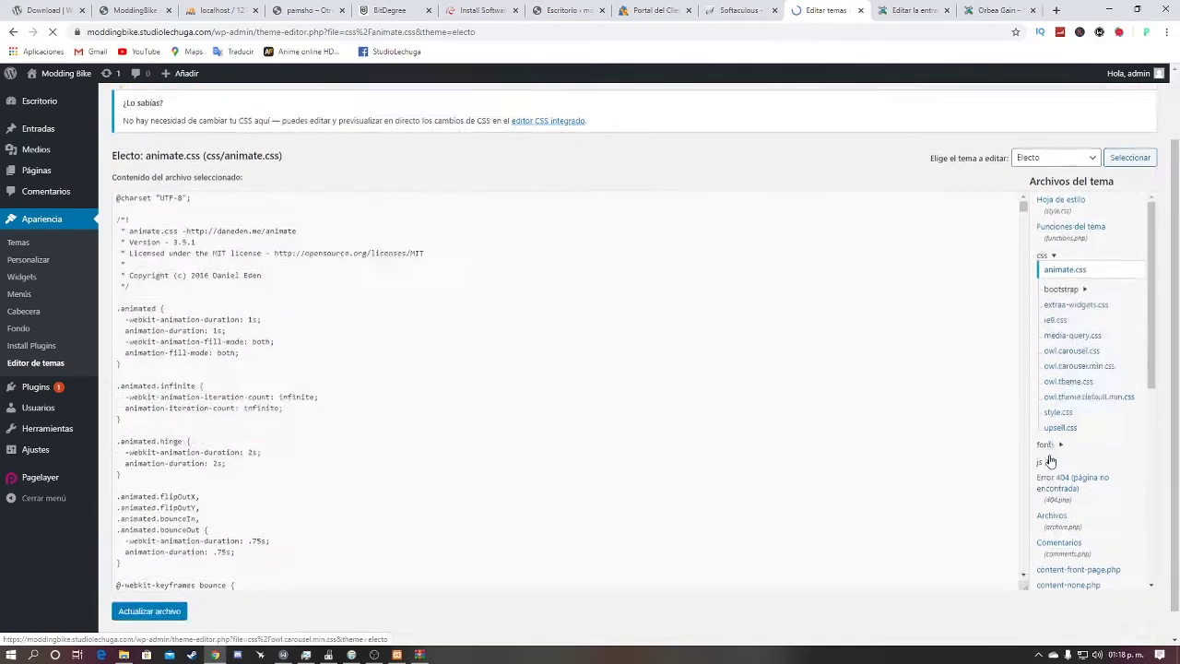
pyautogui.click(1057, 456)
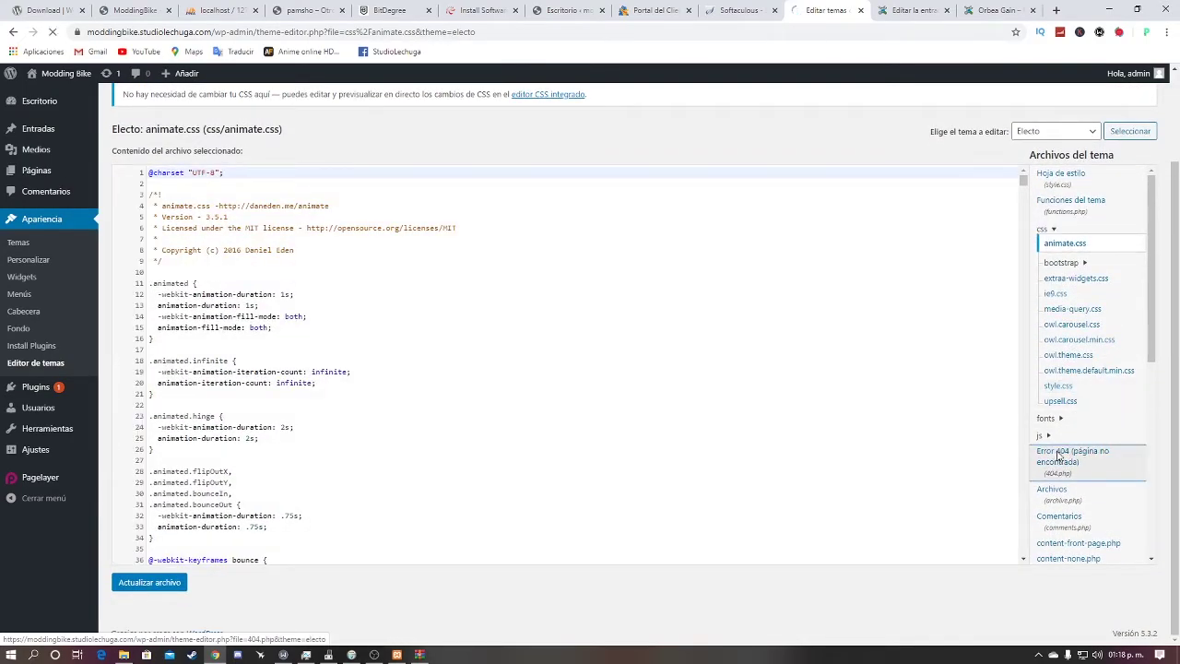
pyautogui.scroll(-1, 302, 297)
pyautogui.scroll(1, 302, 297)
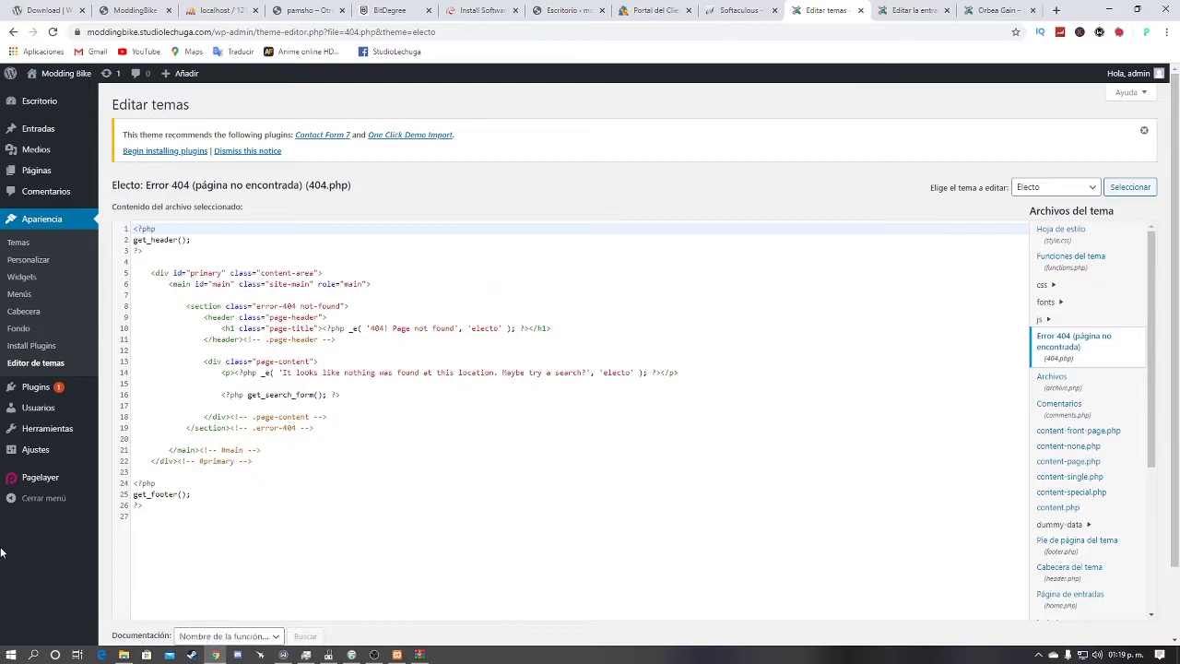
pyautogui.click(33, 387)
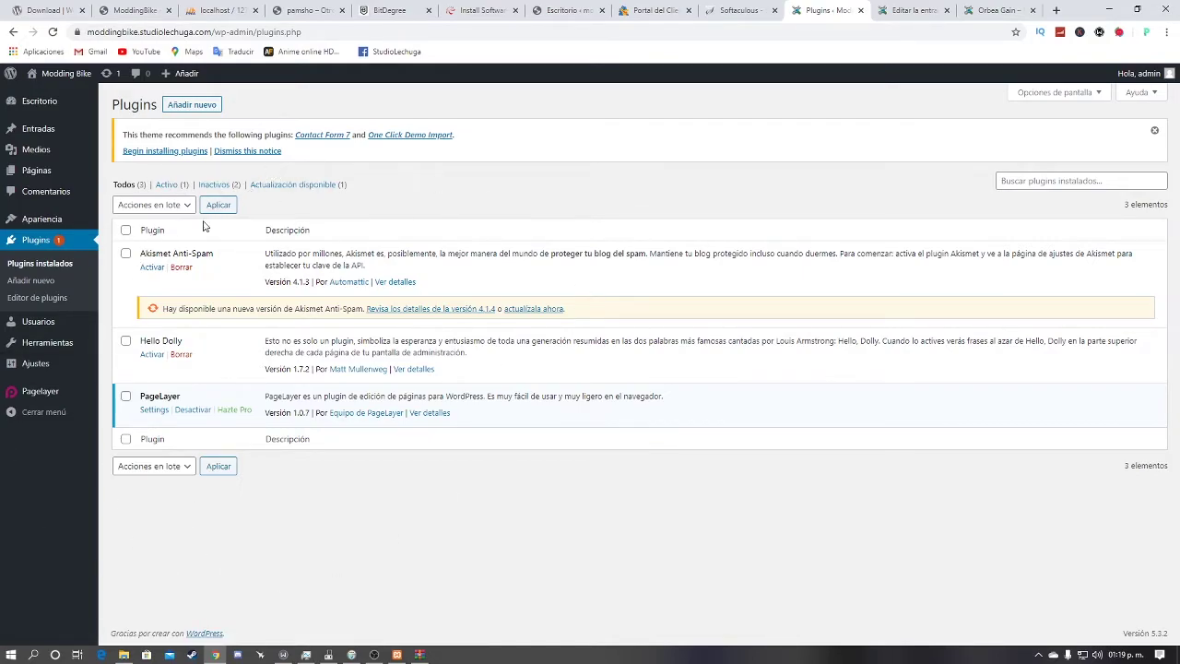
# Step: Install the Editor clásico plugin via Añadir nuevo, then go to the Usuarios list
pyautogui.click(202, 106)
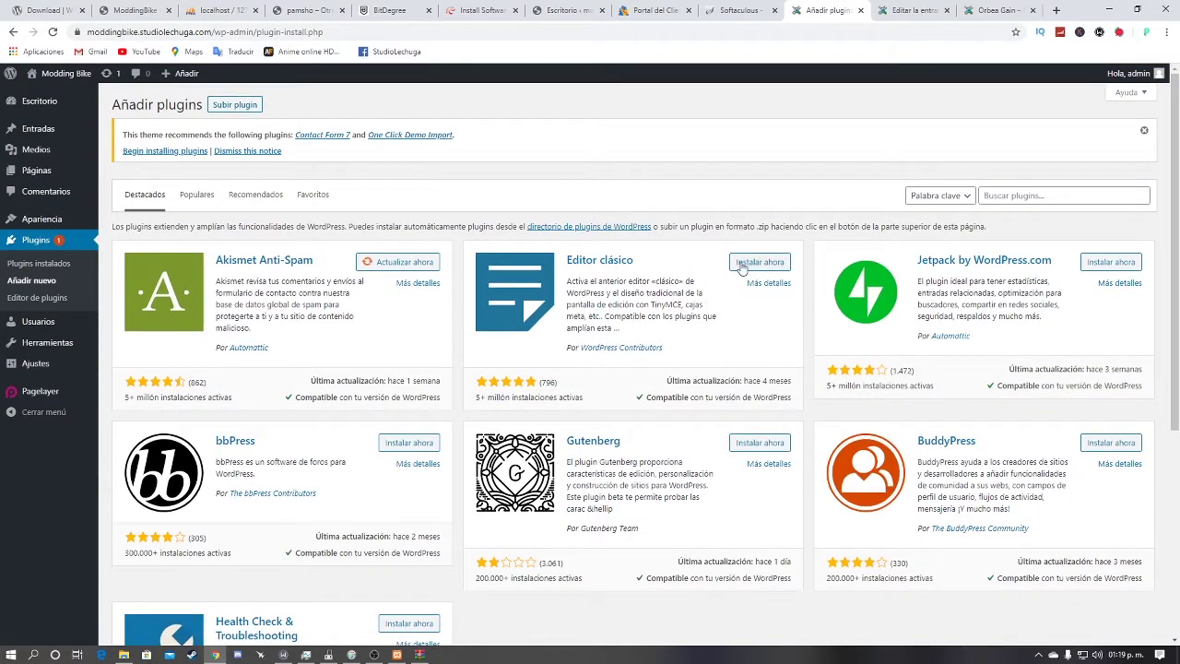
pyautogui.click(740, 264)
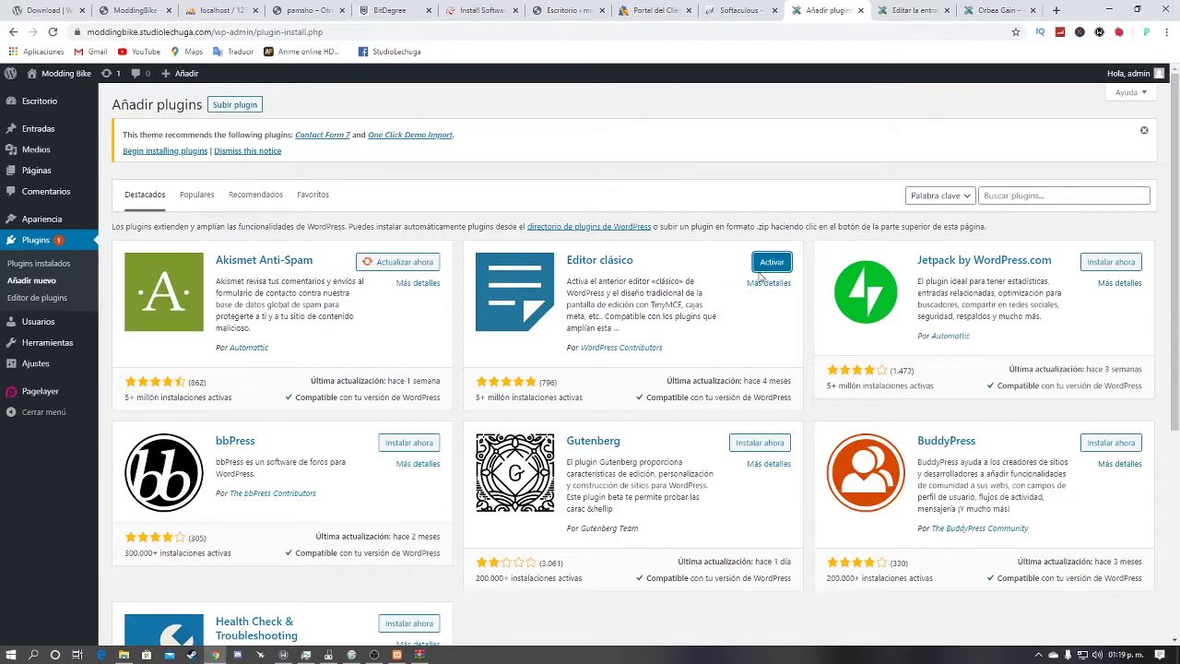
pyautogui.click(48, 336)
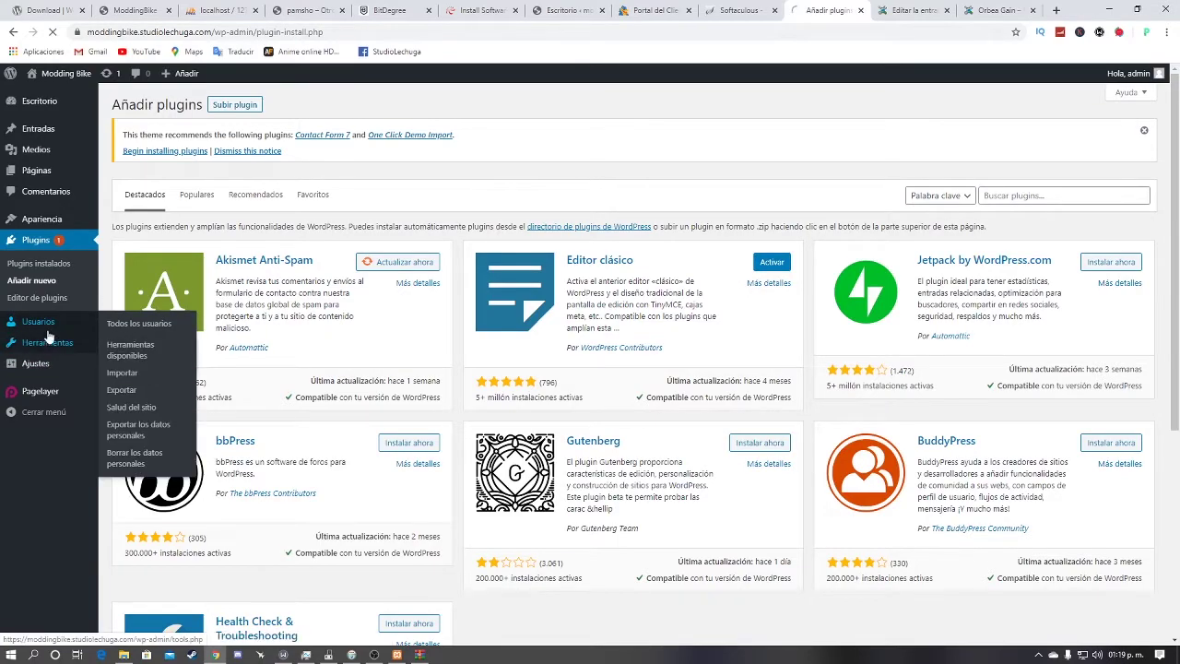
pyautogui.click(56, 322)
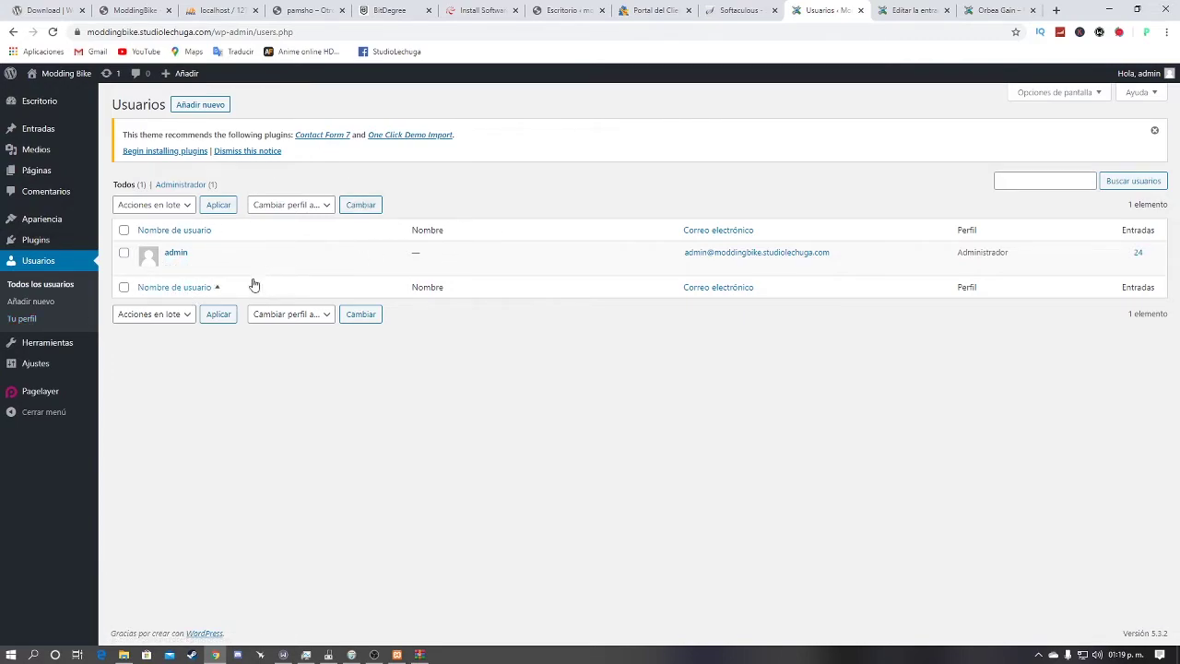
# Step: On the Añadir nuevo usuario form, enter the new user's username, e-mail, first name and surname
pyautogui.click(224, 105)
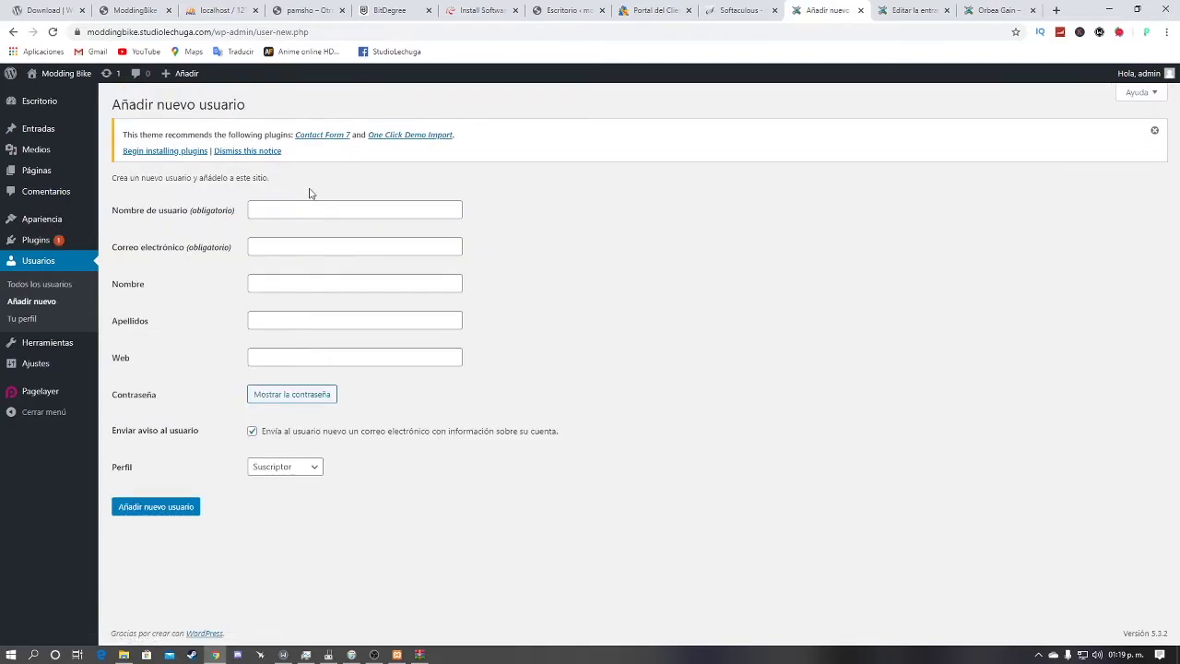
pyautogui.click(312, 205)
pyautogui.press('Tab')
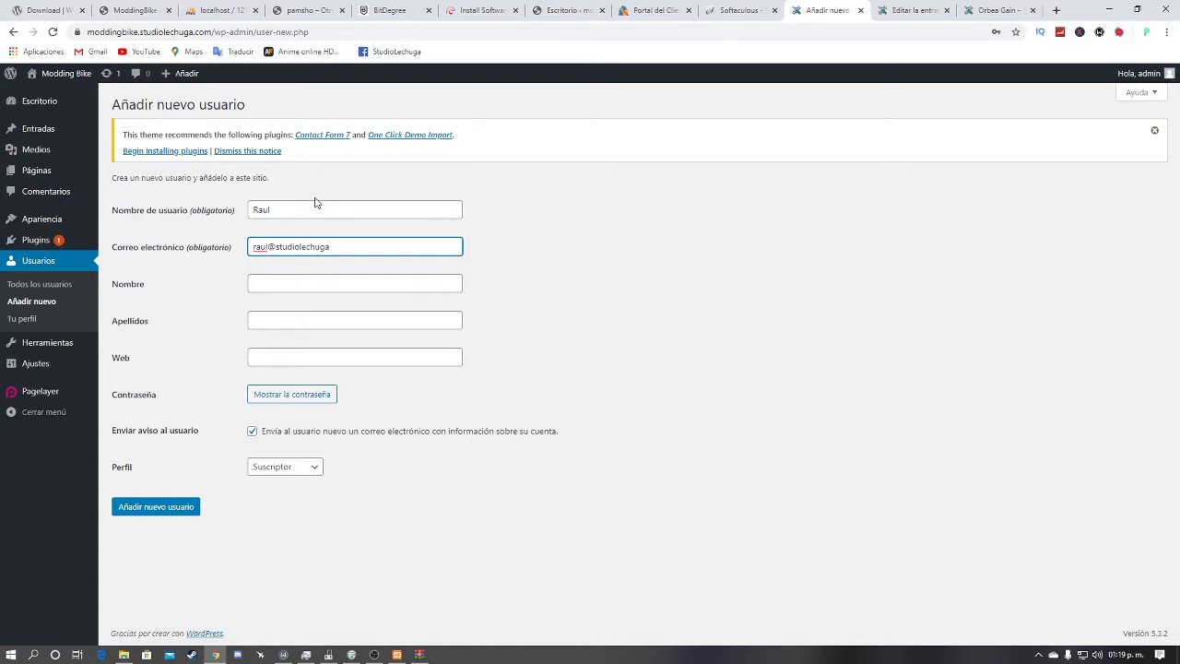
pyautogui.press('Tab')
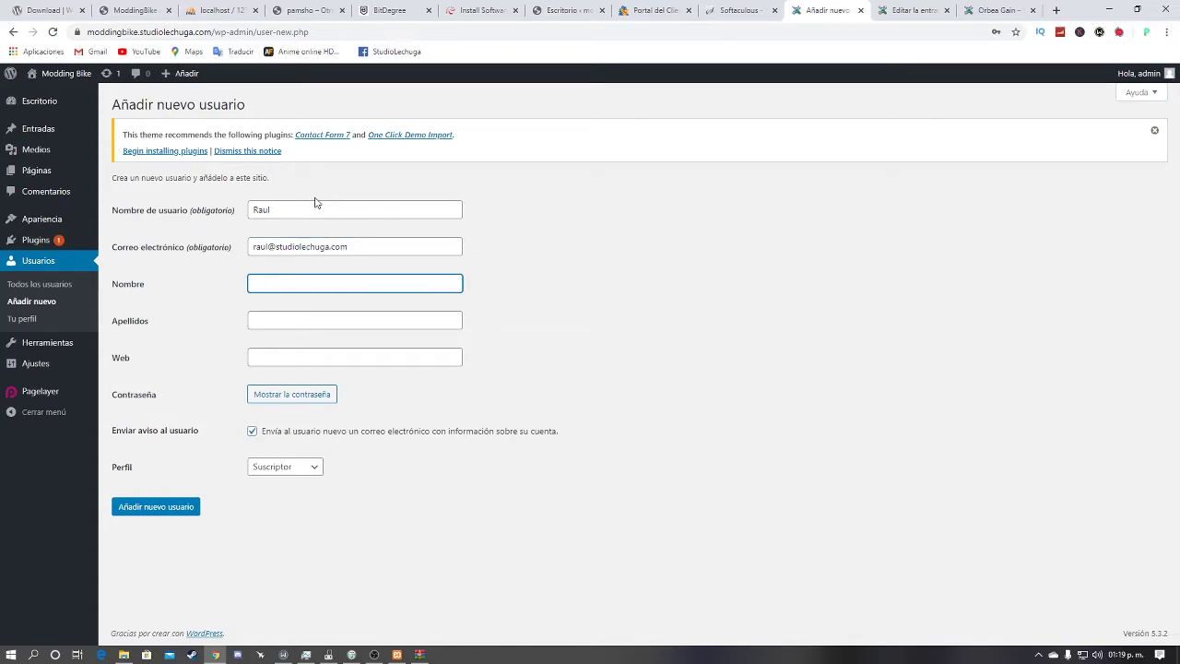
pyautogui.press('Tab')
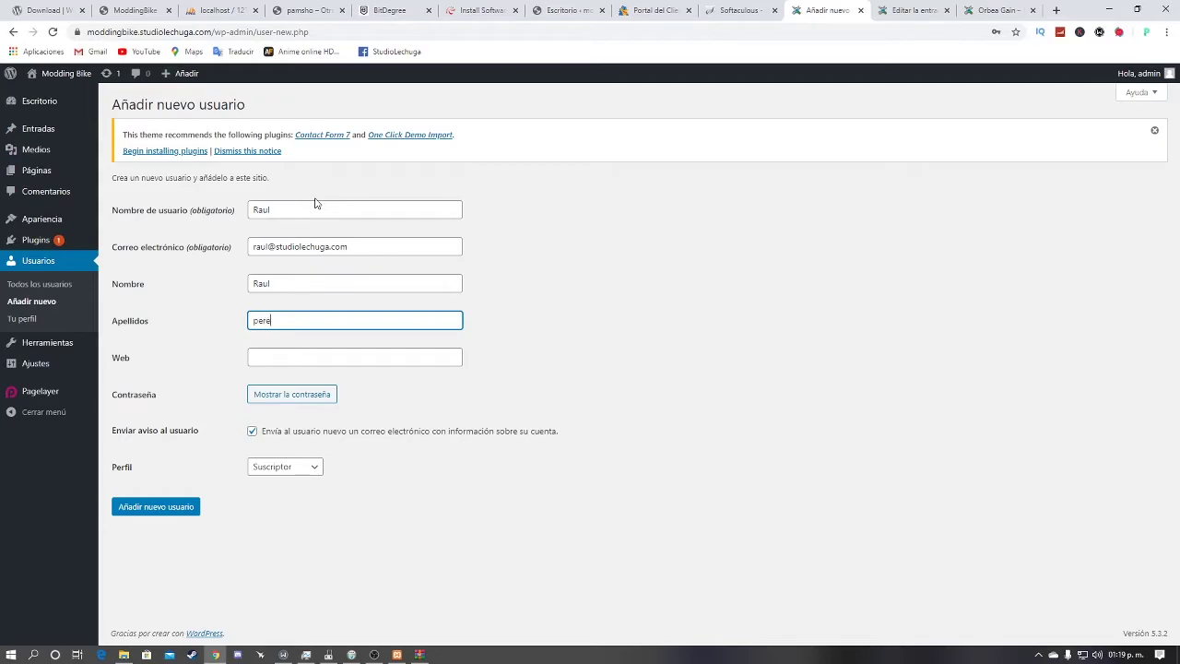
pyautogui.press('Tab')
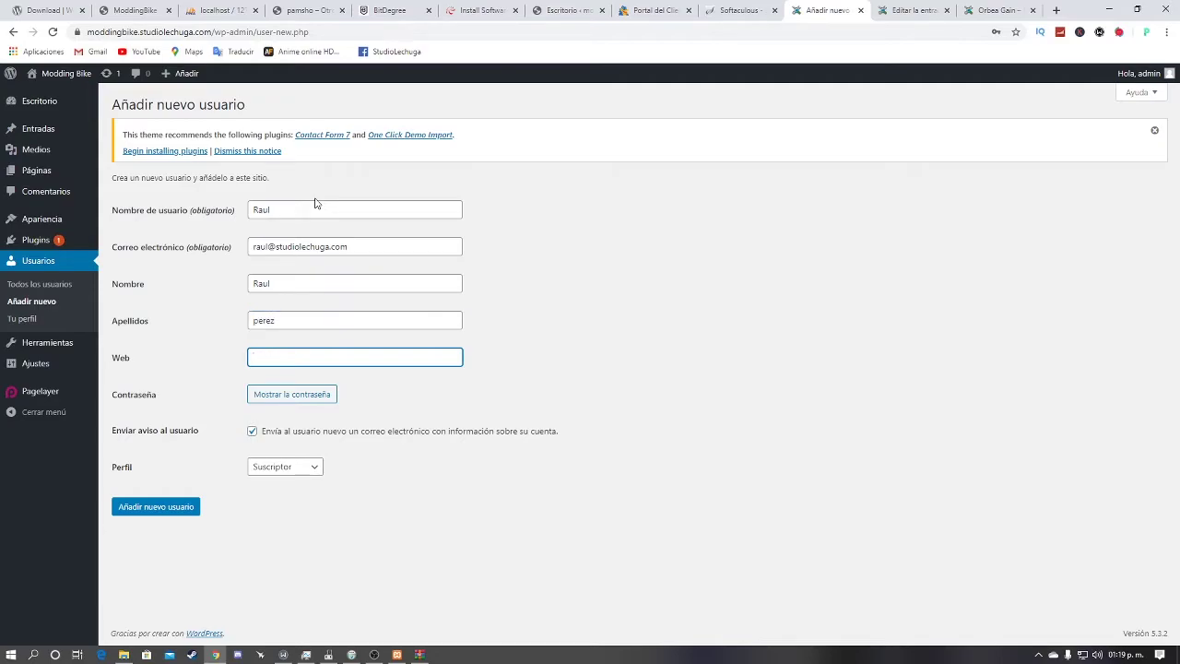
# Step: Replace the generated password with a custom password and check it in plain text
pyautogui.click(272, 399)
pyautogui.click(475, 397)
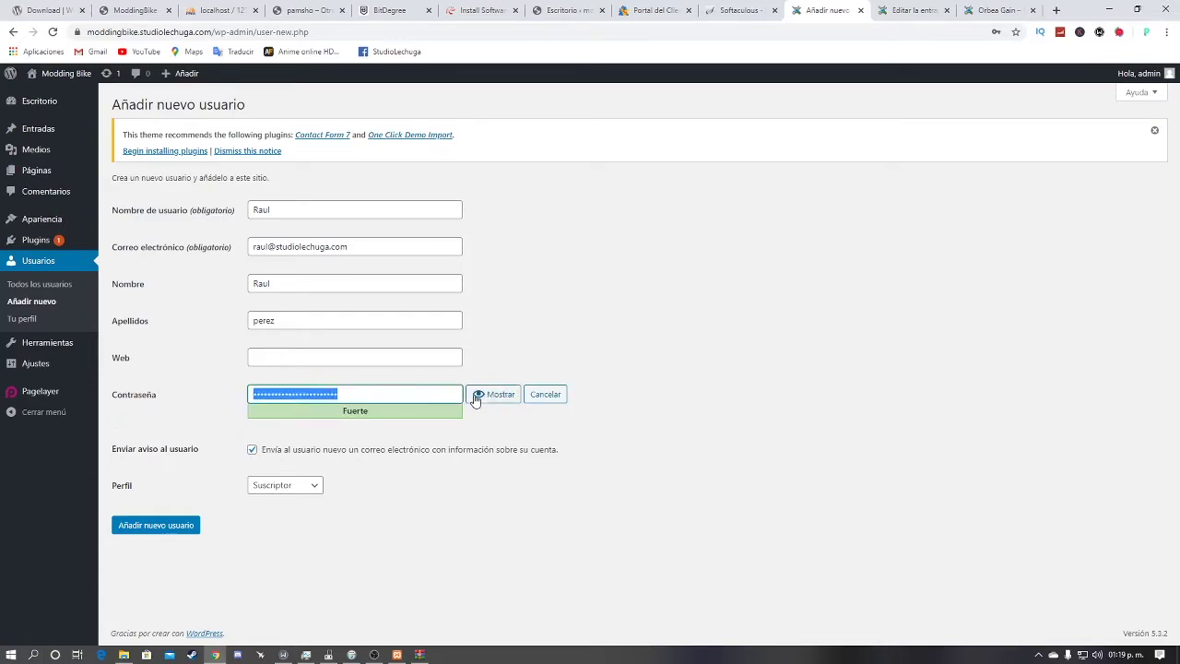
pyautogui.click(476, 396)
pyautogui.click(490, 396)
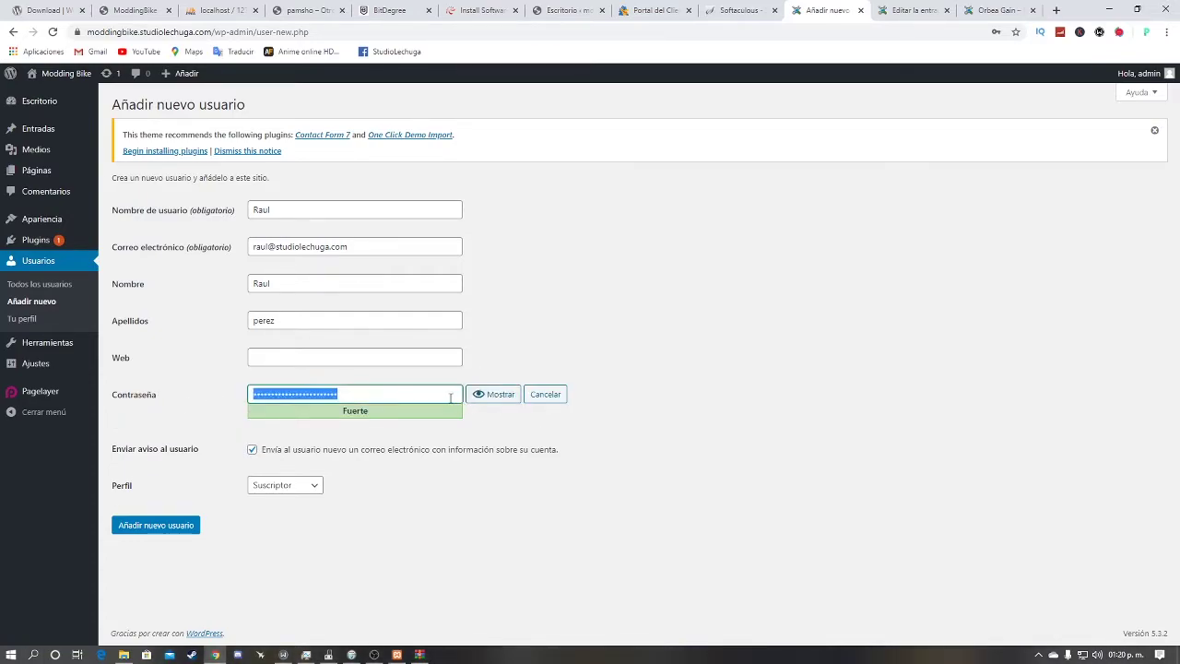
pyautogui.press('BackSpace')
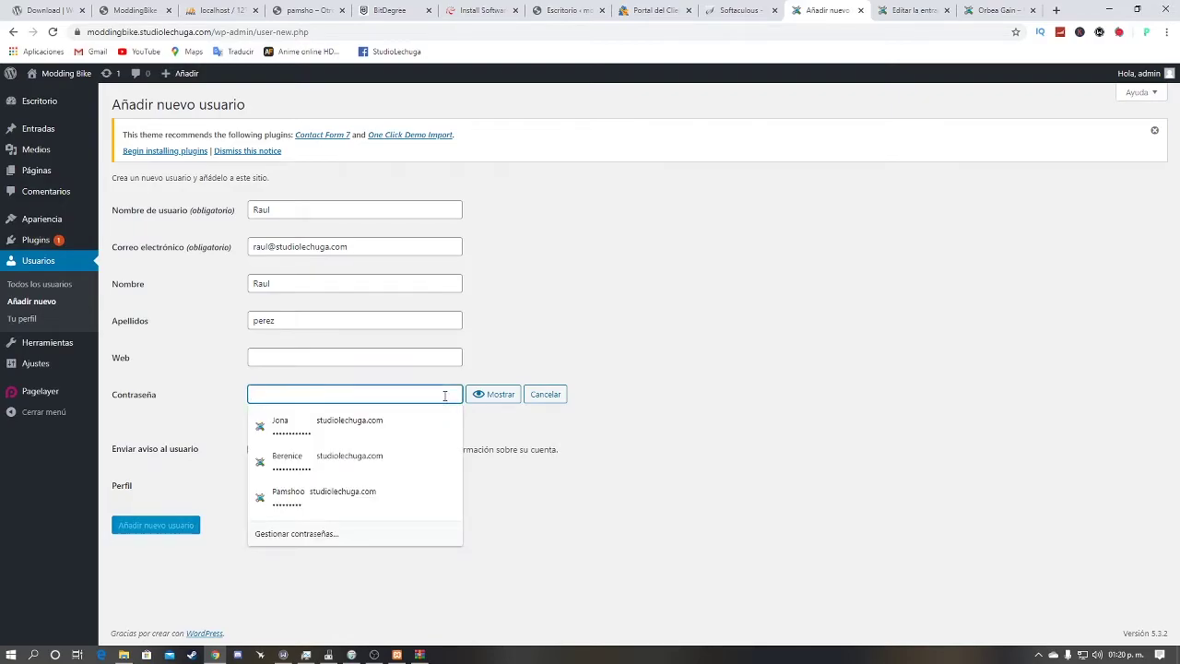
pyautogui.write('1')
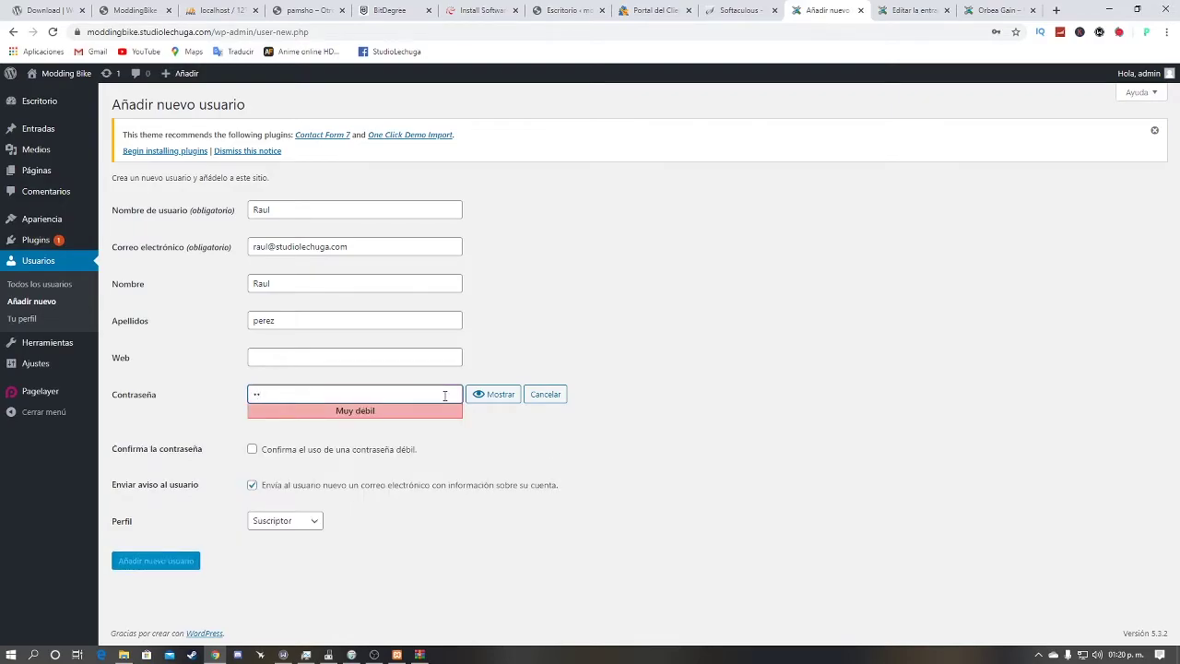
pyautogui.write('23456789')
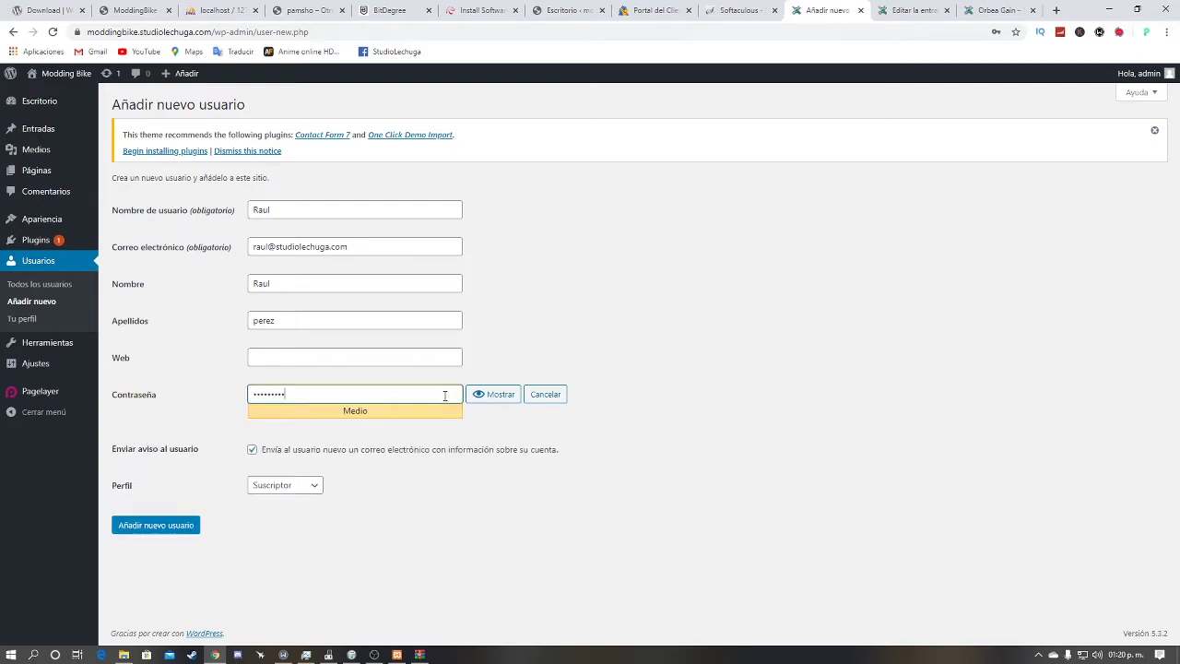
pyautogui.click(479, 394)
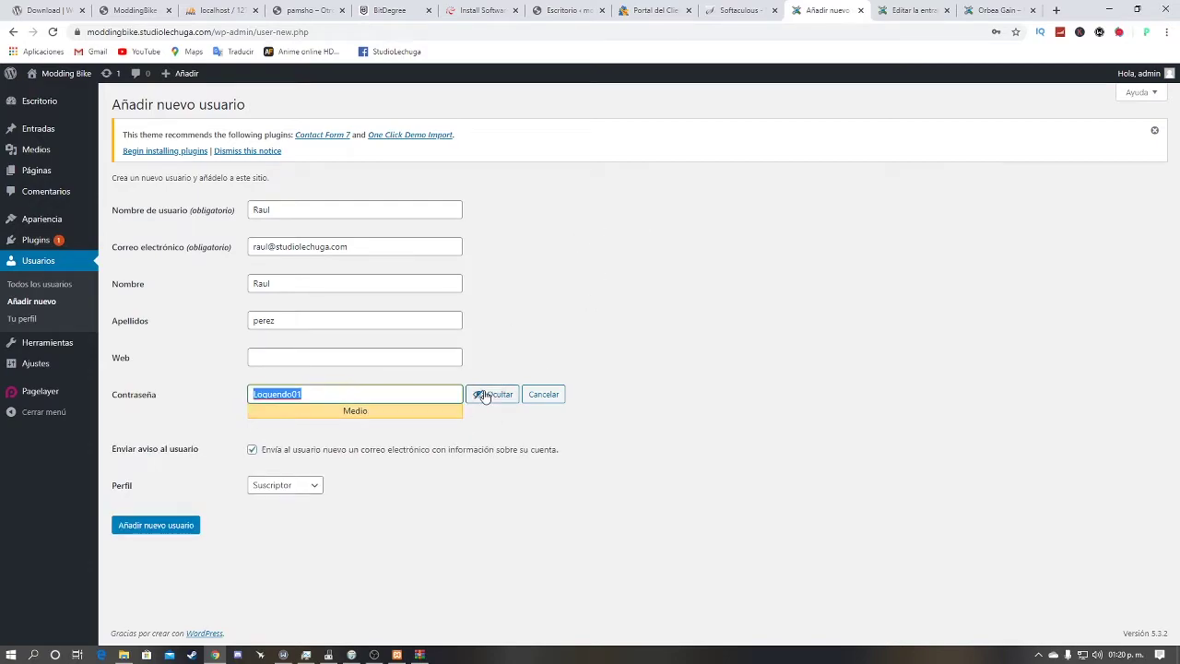
pyautogui.click(481, 393)
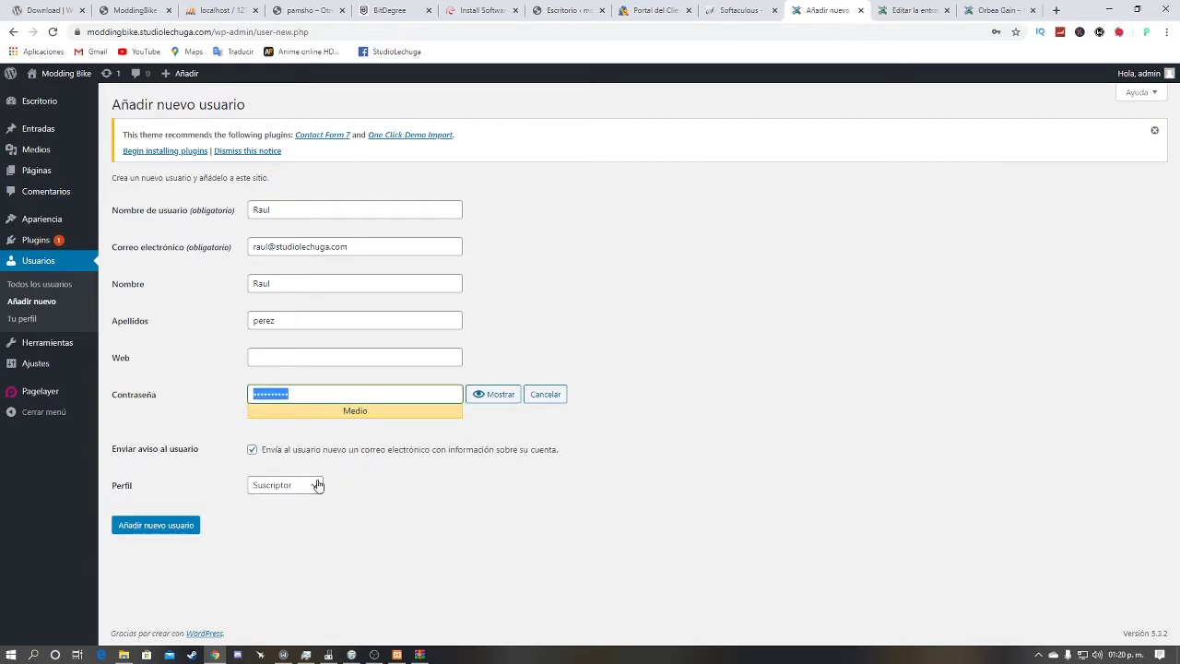
# Step: Open the user role dropdown, which is set to Suscriptor
pyautogui.click(317, 485)
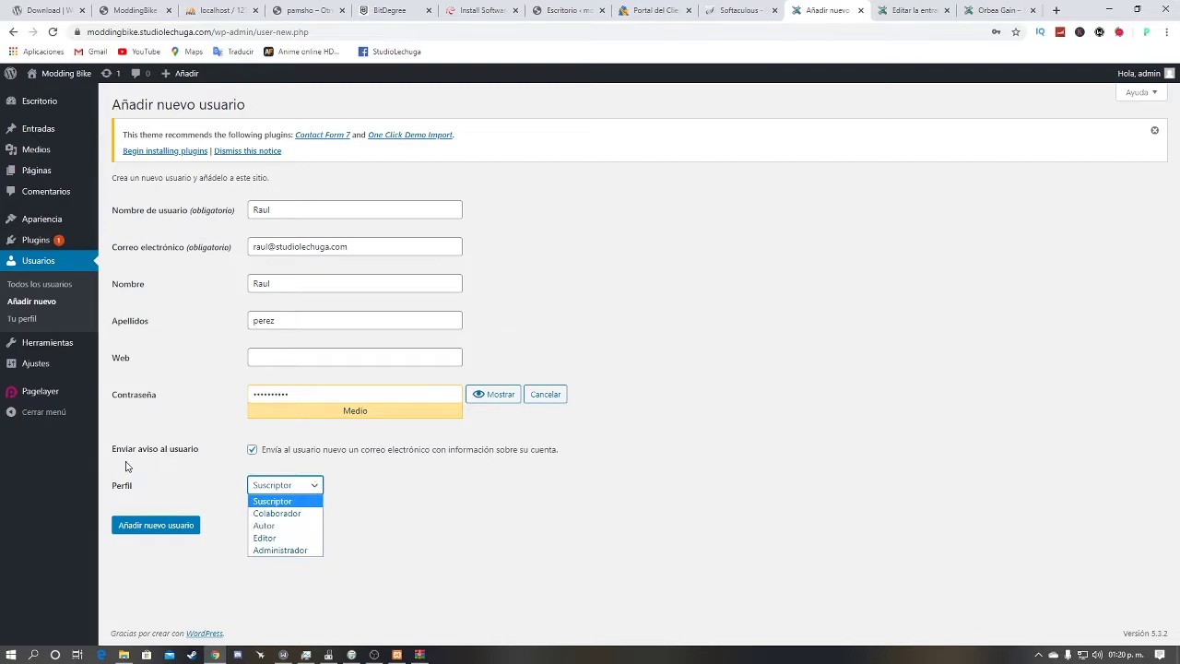
pyautogui.moveTo(128, 466); pyautogui.dragTo(133, 486)
pyautogui.click(131, 489)
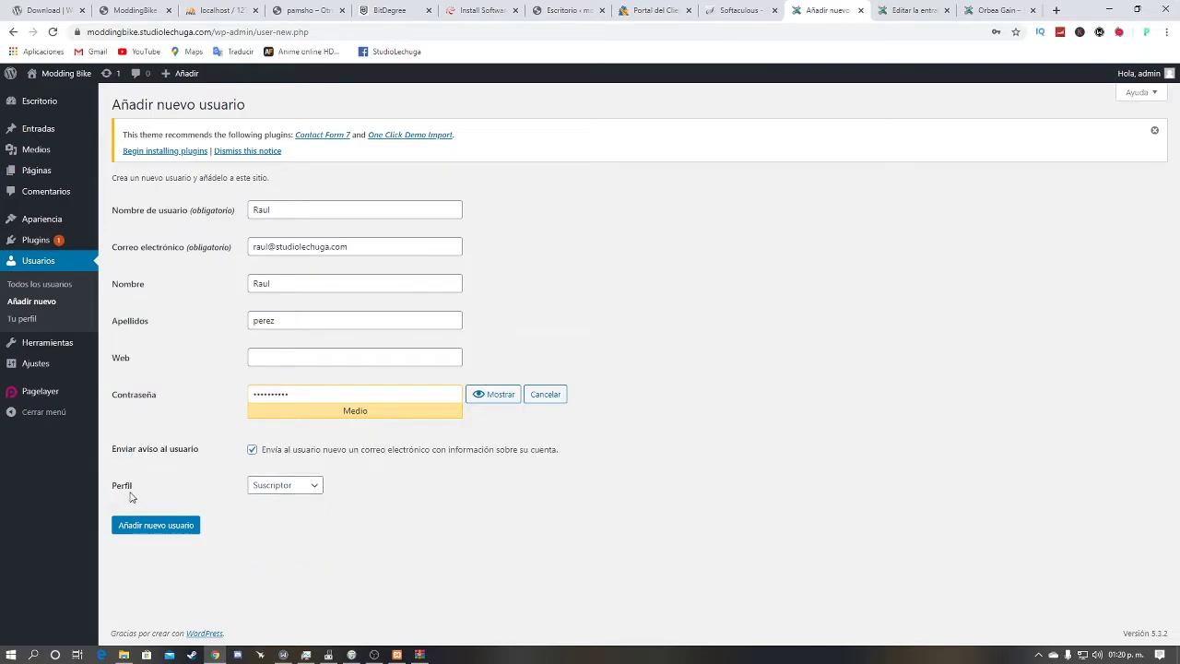
pyautogui.click(276, 483)
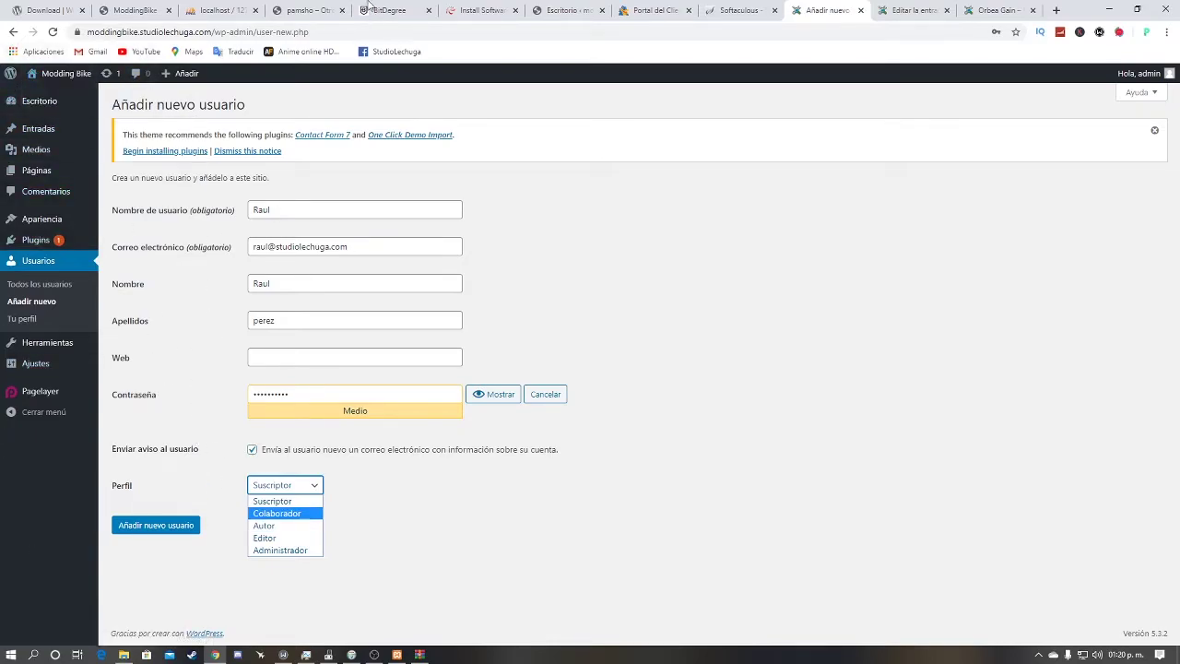
# Step: Give the new user the Autor role and add the account
pyautogui.moveTo(86, 94)
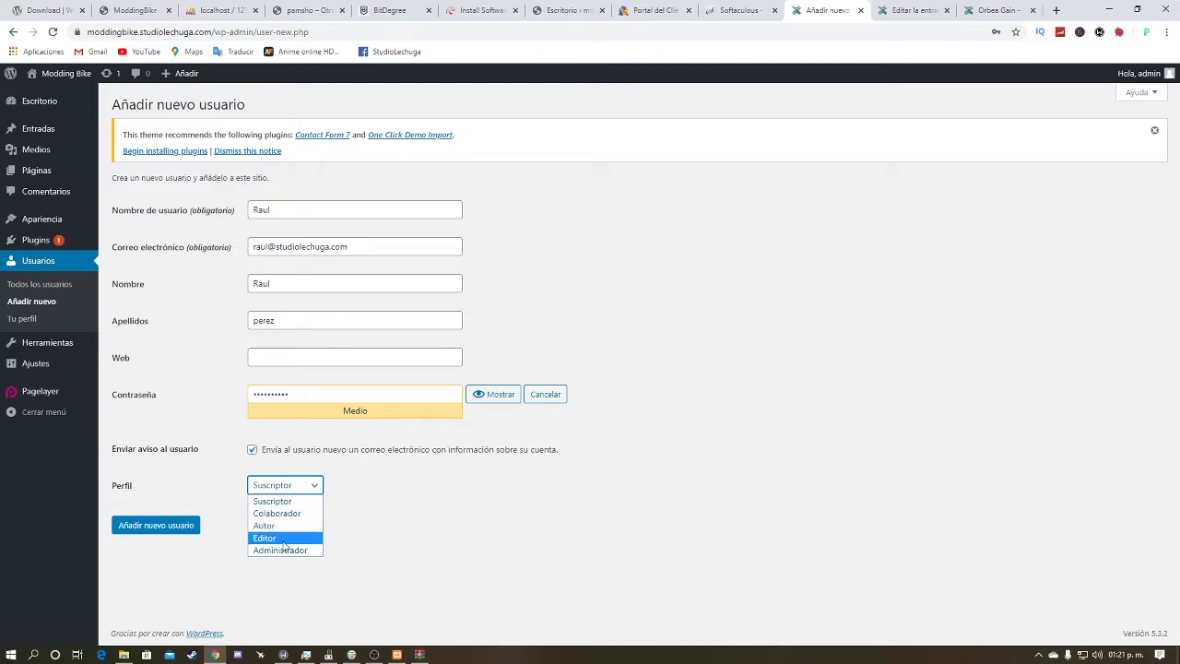
pyautogui.click(279, 526)
pyautogui.click(151, 528)
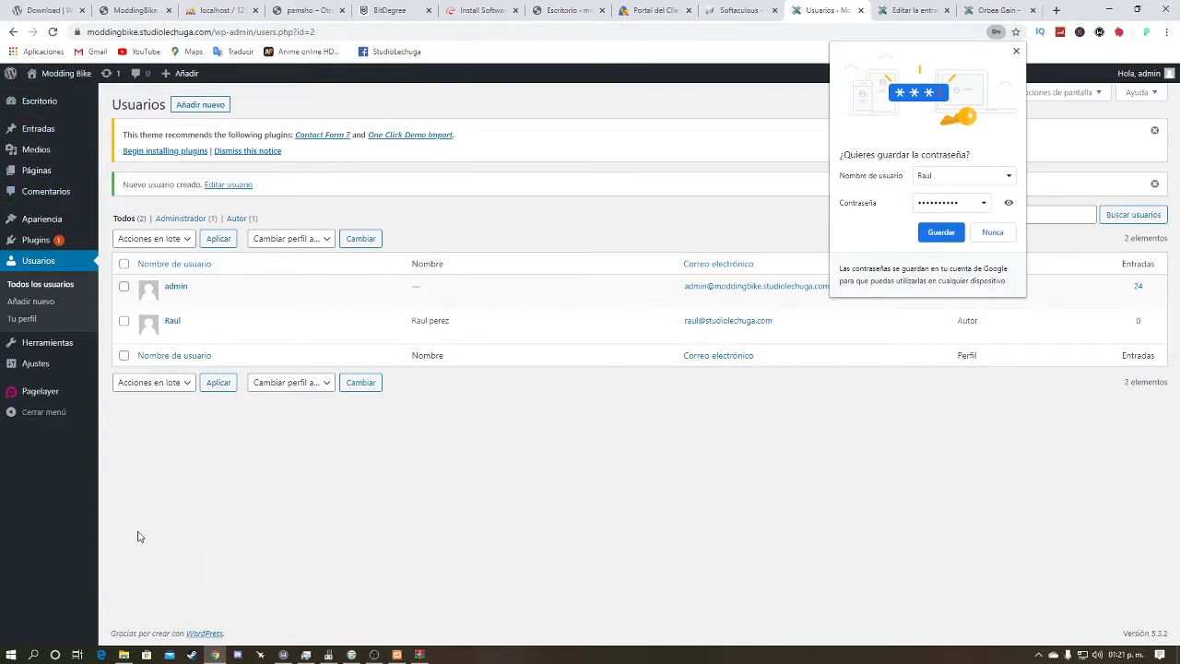
# Step: Log out of the admin account and enter the new author's username to sign in
pyautogui.click(32, 411)
pyautogui.moveTo(8, 333)
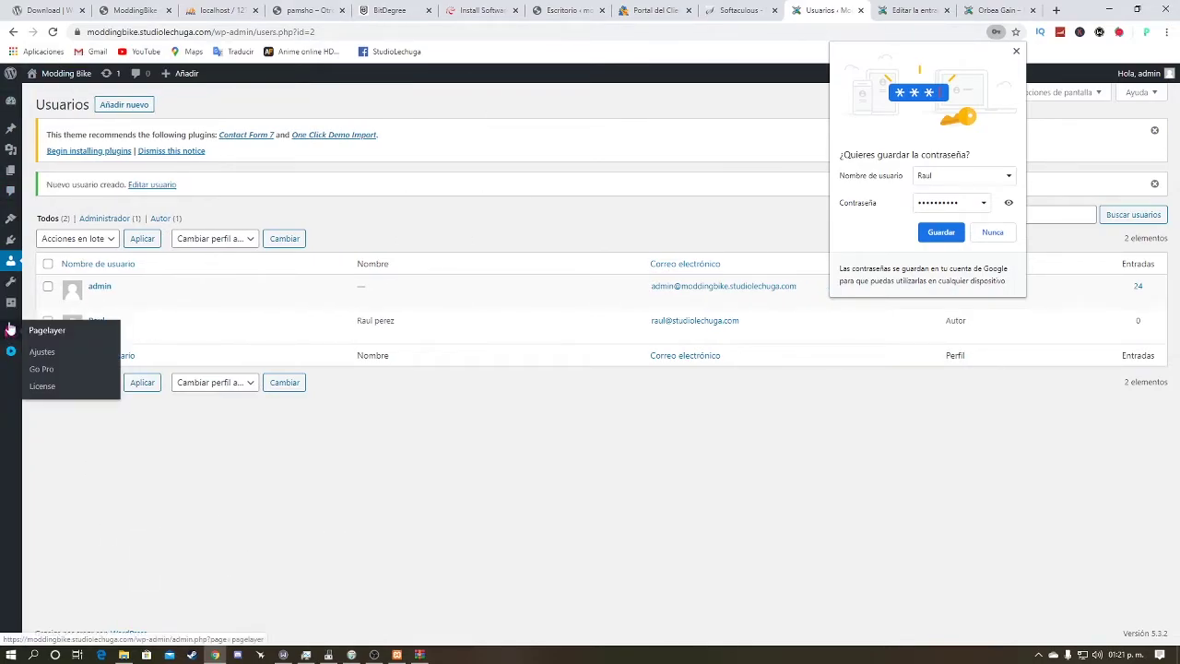
pyautogui.moveTo(15, 273)
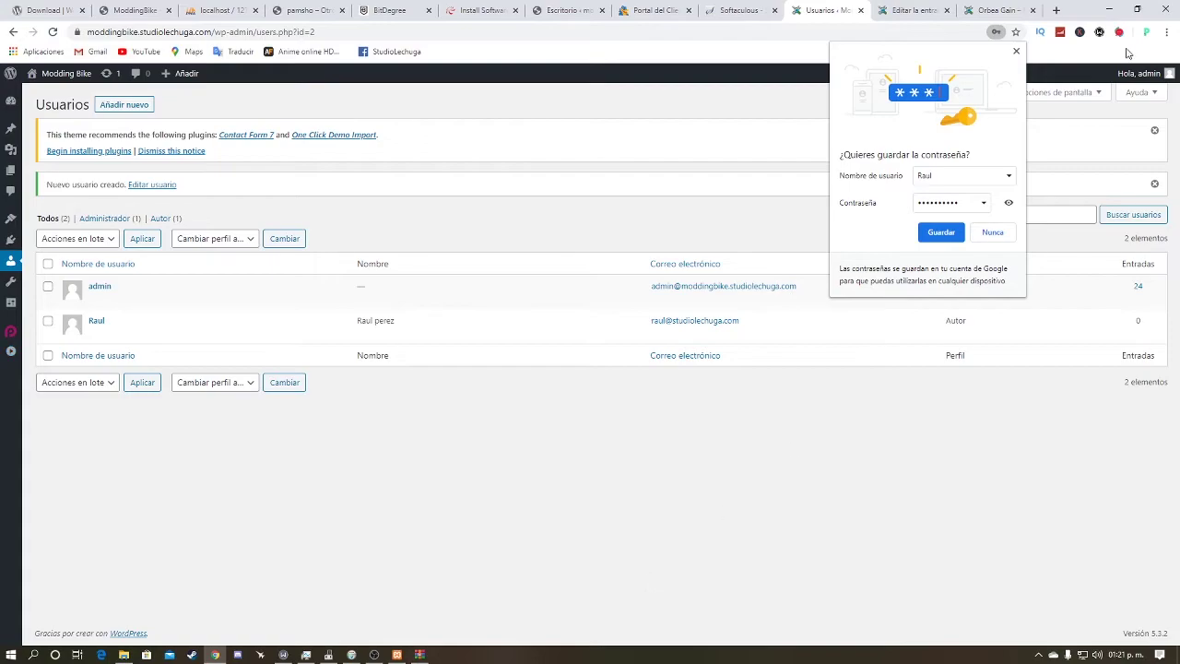
pyautogui.click(1015, 51)
pyautogui.moveTo(1138, 73)
pyautogui.click(1085, 136)
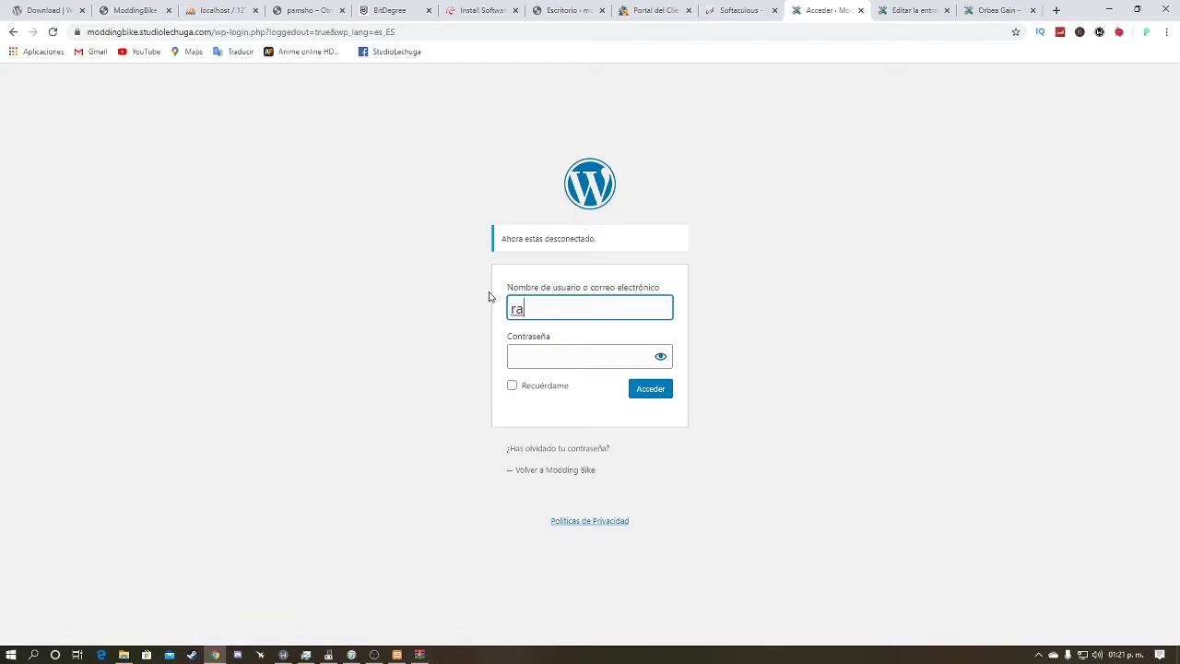
pyautogui.write('raul')
pyautogui.press('Tab')
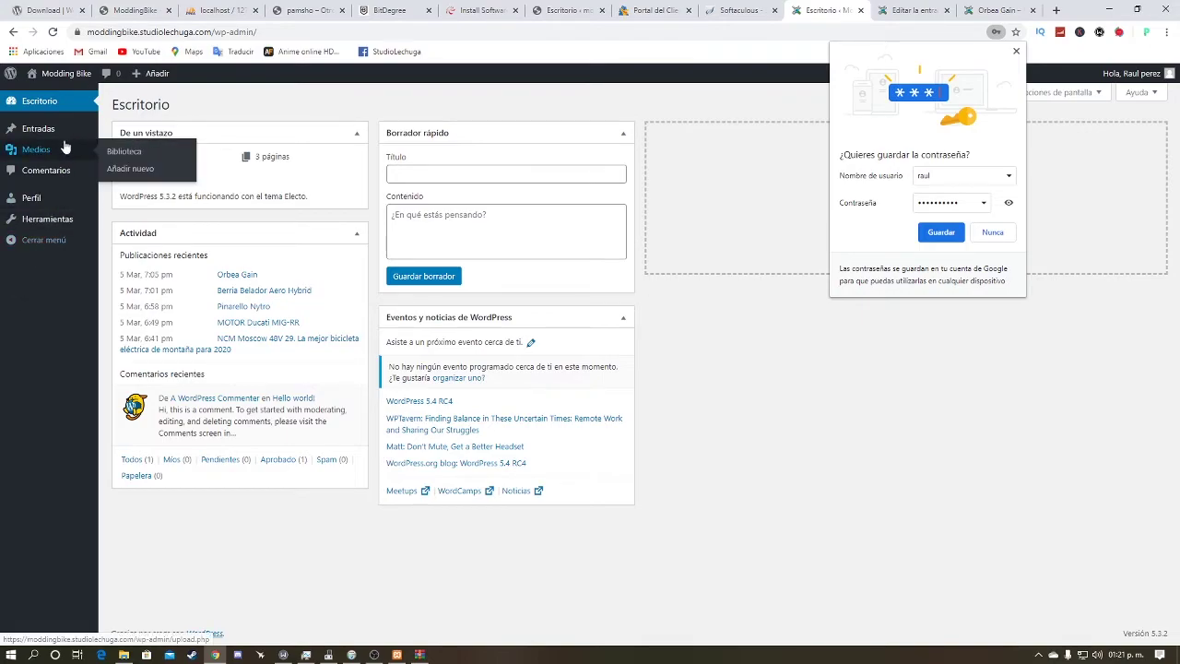
# Step: Dismiss the password prompt and start a new post from Entradas
pyautogui.click(972, 235)
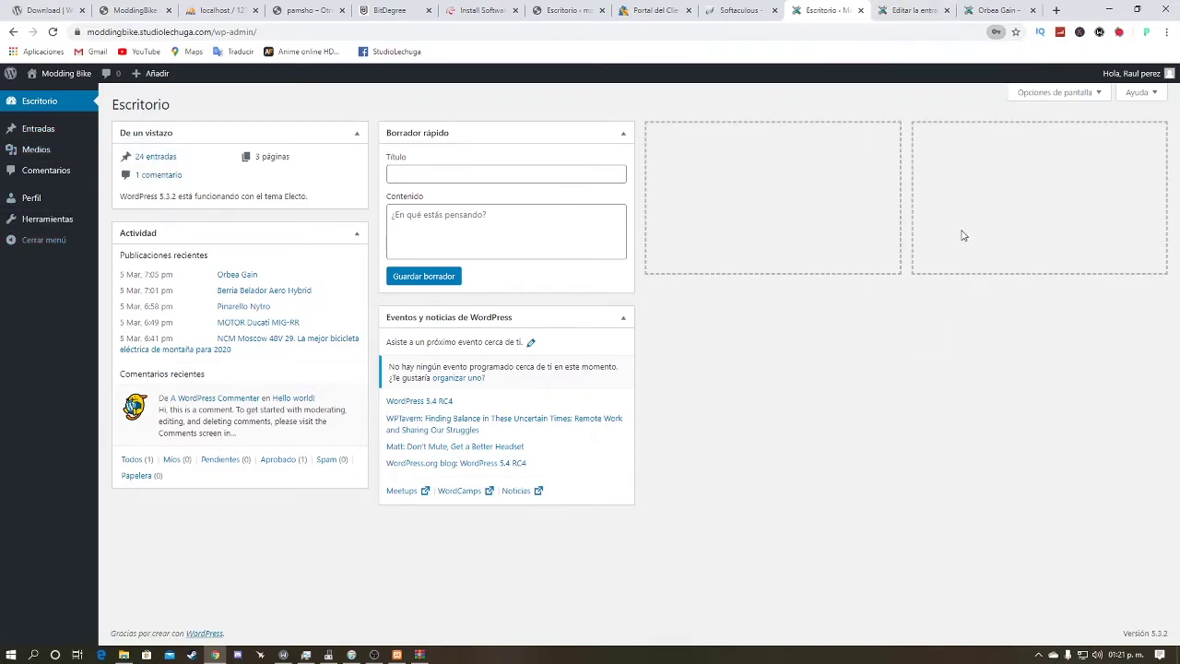
pyautogui.moveTo(62, 143)
pyautogui.click(35, 128)
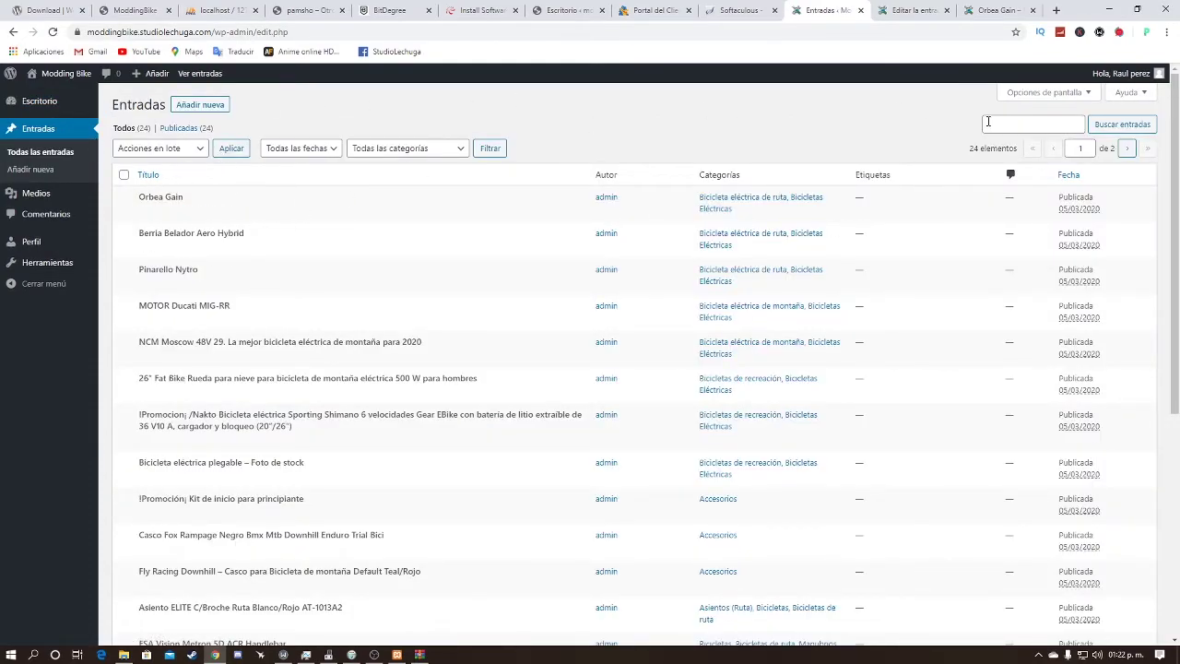
pyautogui.click(176, 107)
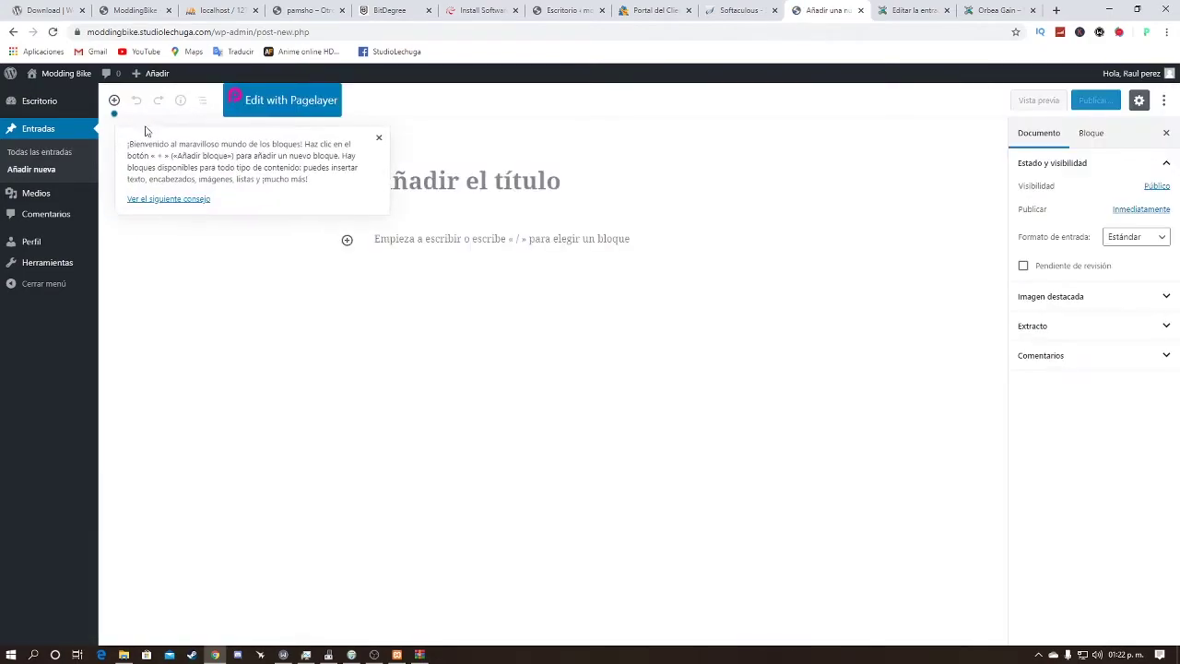
# Step: Title the post 'Bicicletas Eléctricas', fixing the accent with the spelling suggestion
pyautogui.click(498, 201)
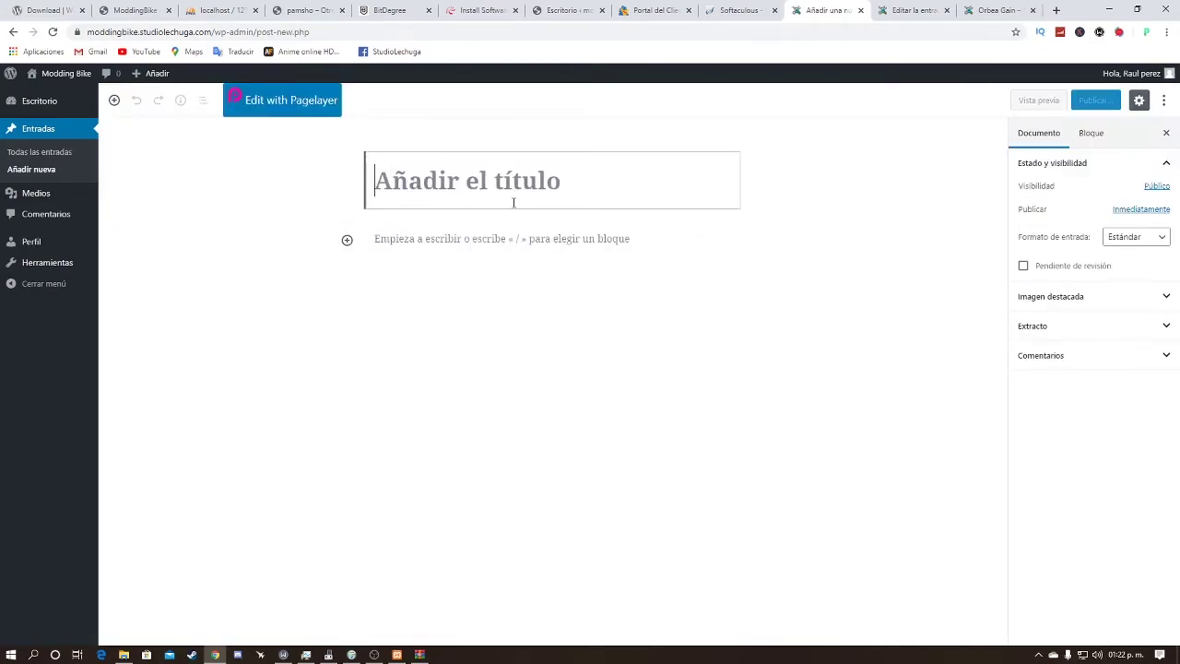
pyautogui.moveTo(649, 247)
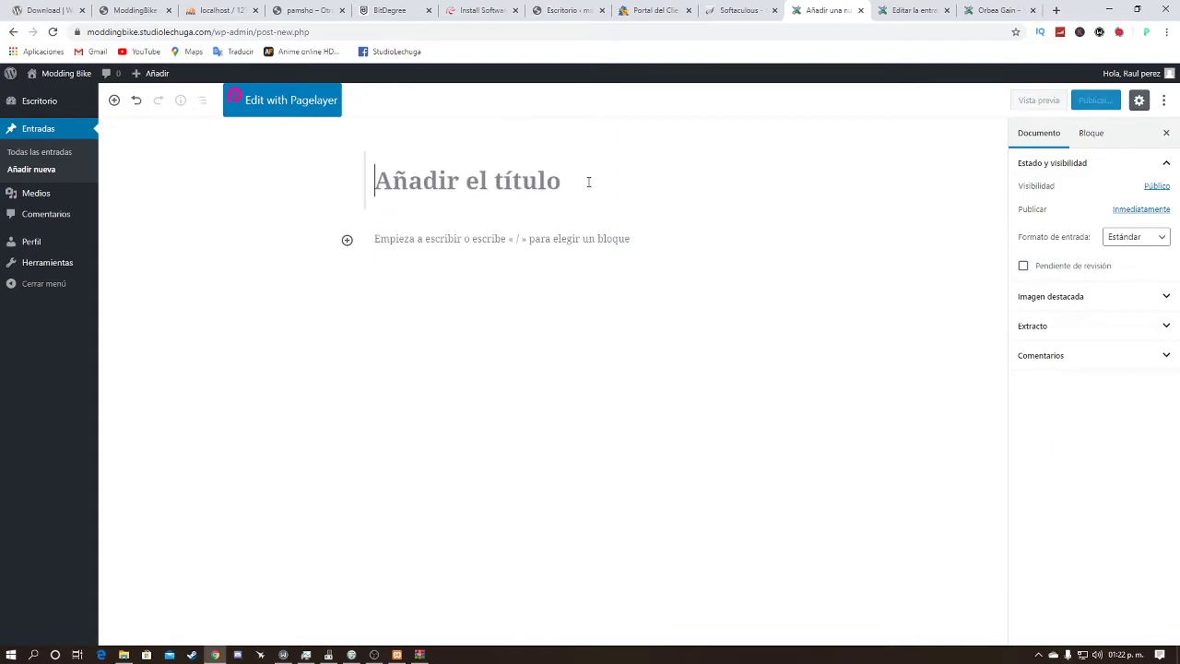
pyautogui.write('Bicl')
pyautogui.press('BackSpace')
pyautogui.write('icletas Electricas')
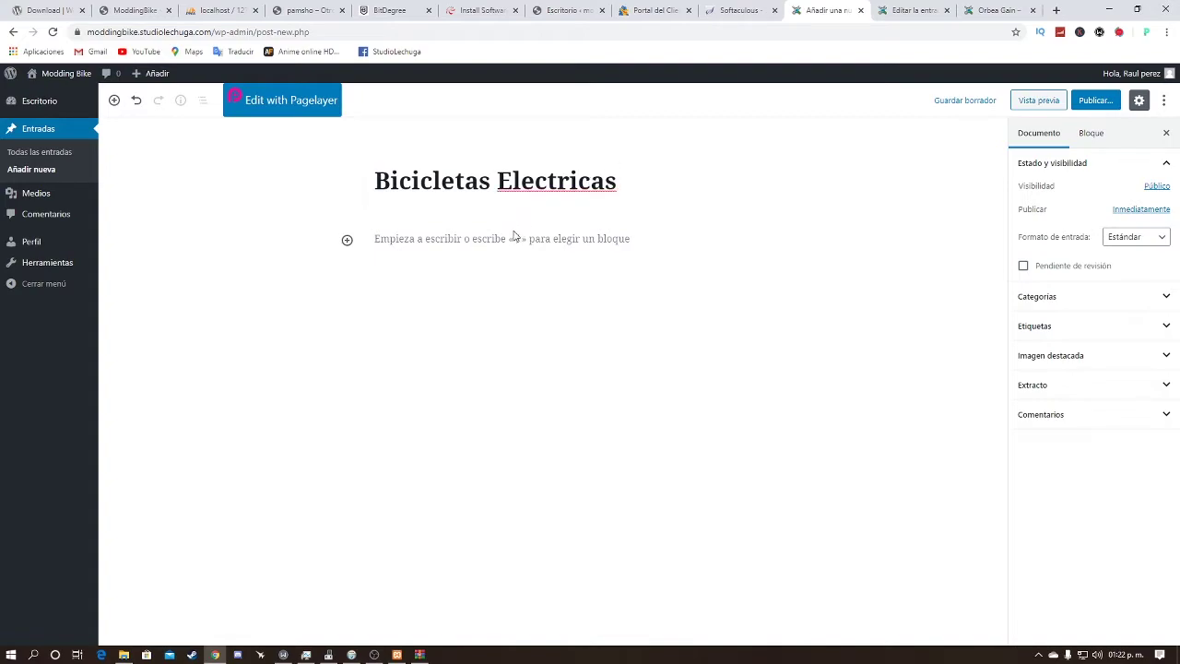
pyautogui.rightClick(584, 169)
pyautogui.click(608, 175)
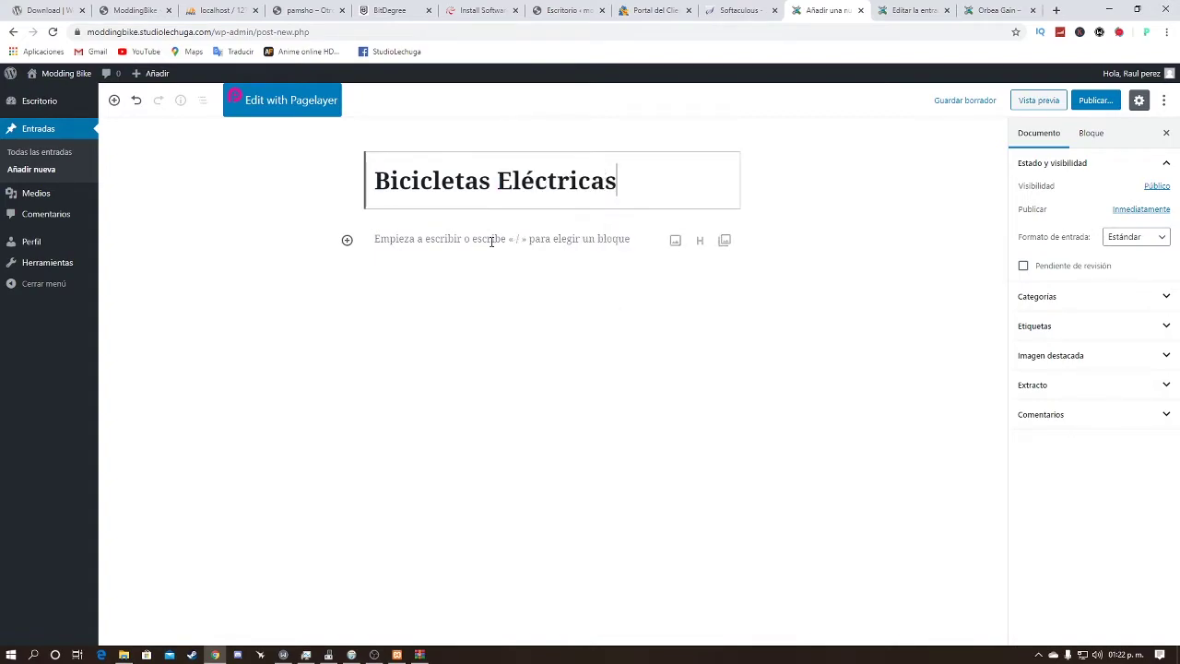
pyautogui.click(466, 242)
pyautogui.click(648, 263)
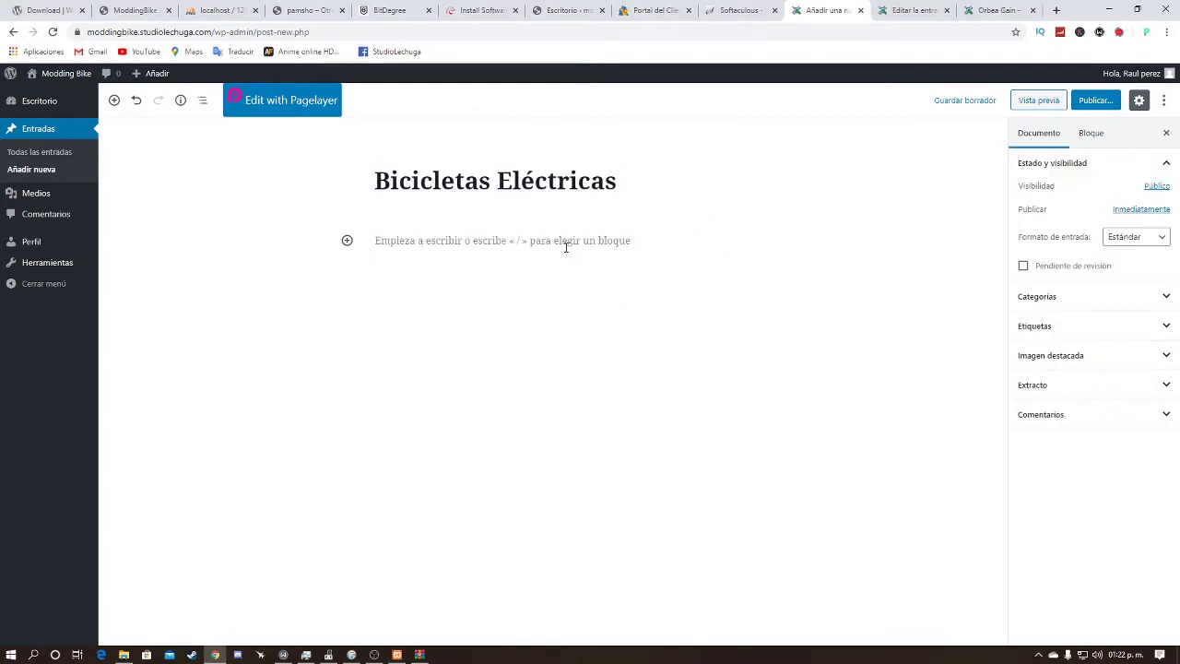
pyautogui.click(347, 242)
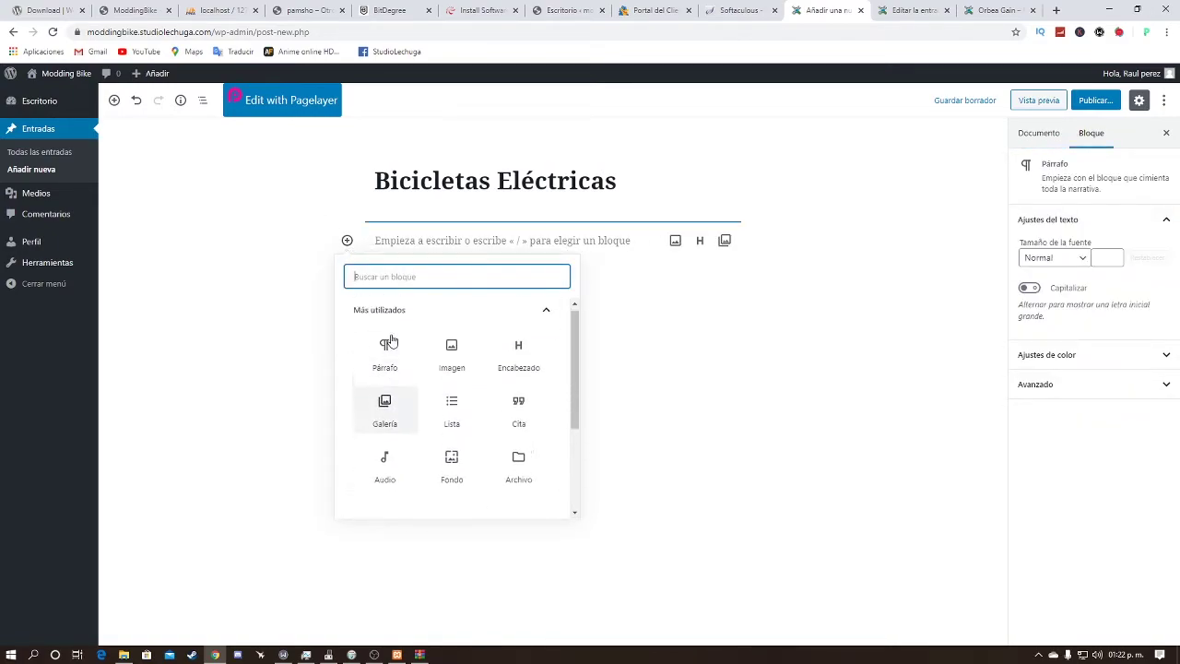
# Step: Insert an Imagen block and upload the Sin-titulo-1-1 logo file from Descargas
pyautogui.click(386, 344)
pyautogui.click(346, 240)
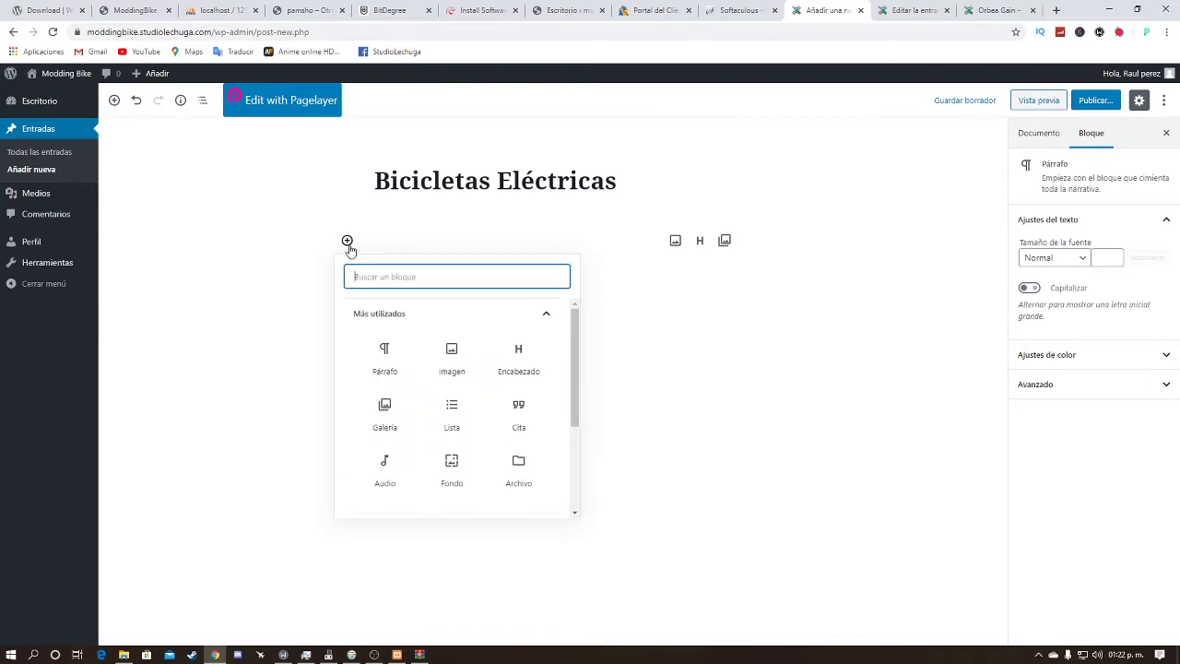
pyautogui.click(447, 369)
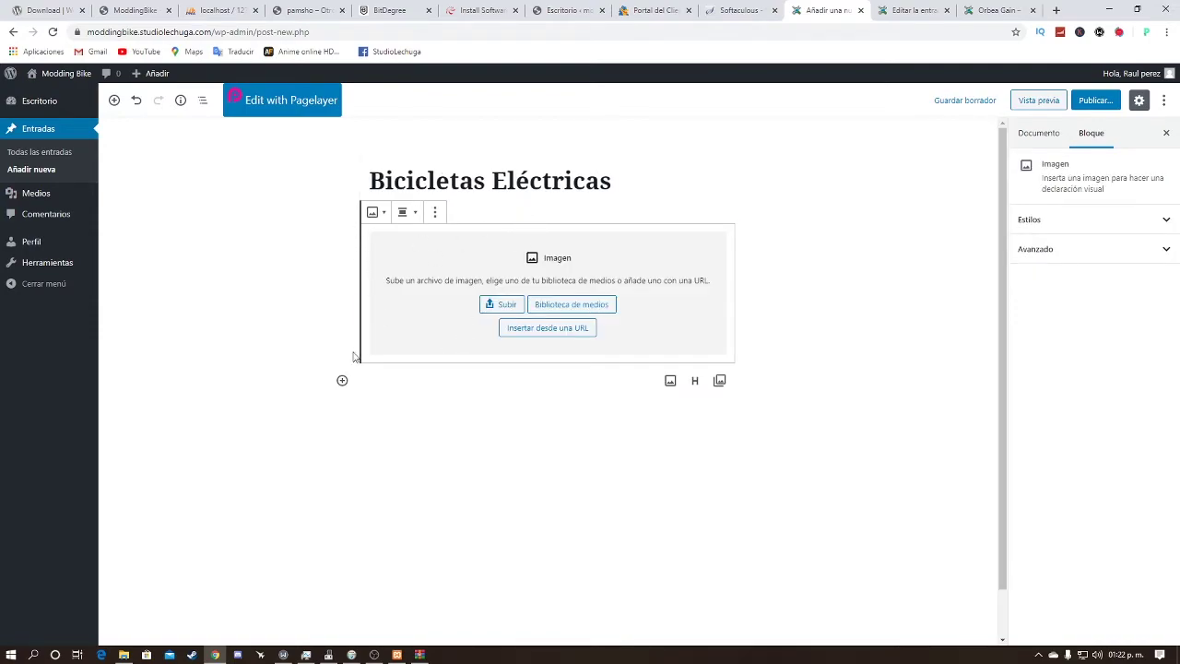
pyautogui.click(503, 310)
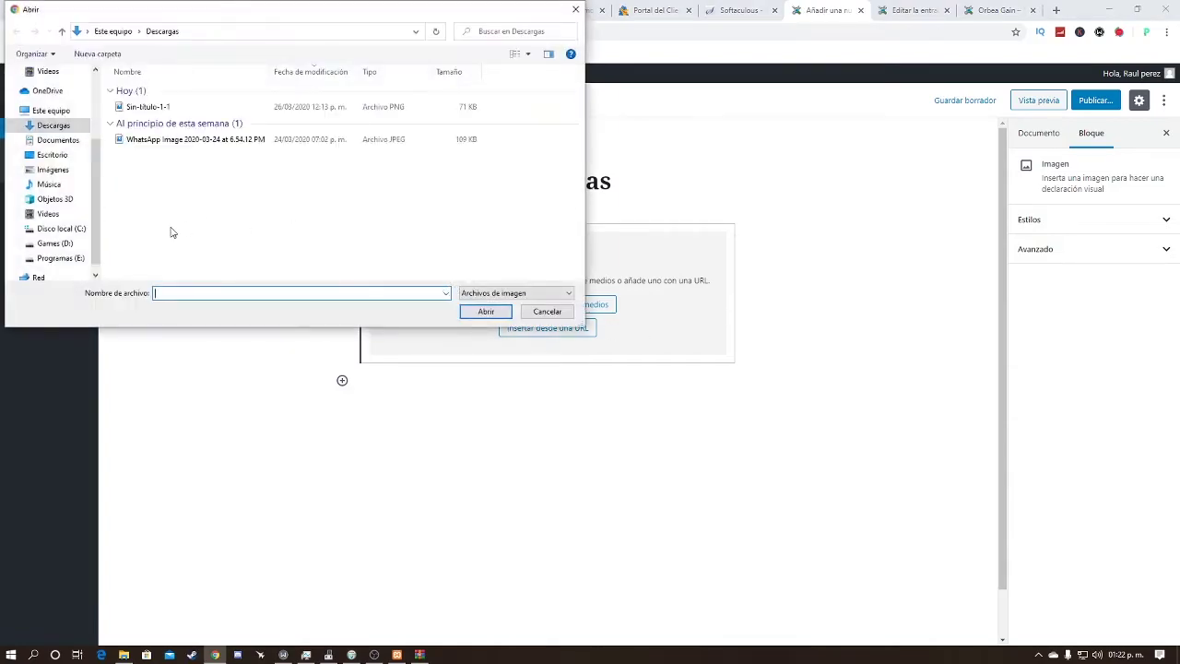
pyautogui.doubleClick(166, 108)
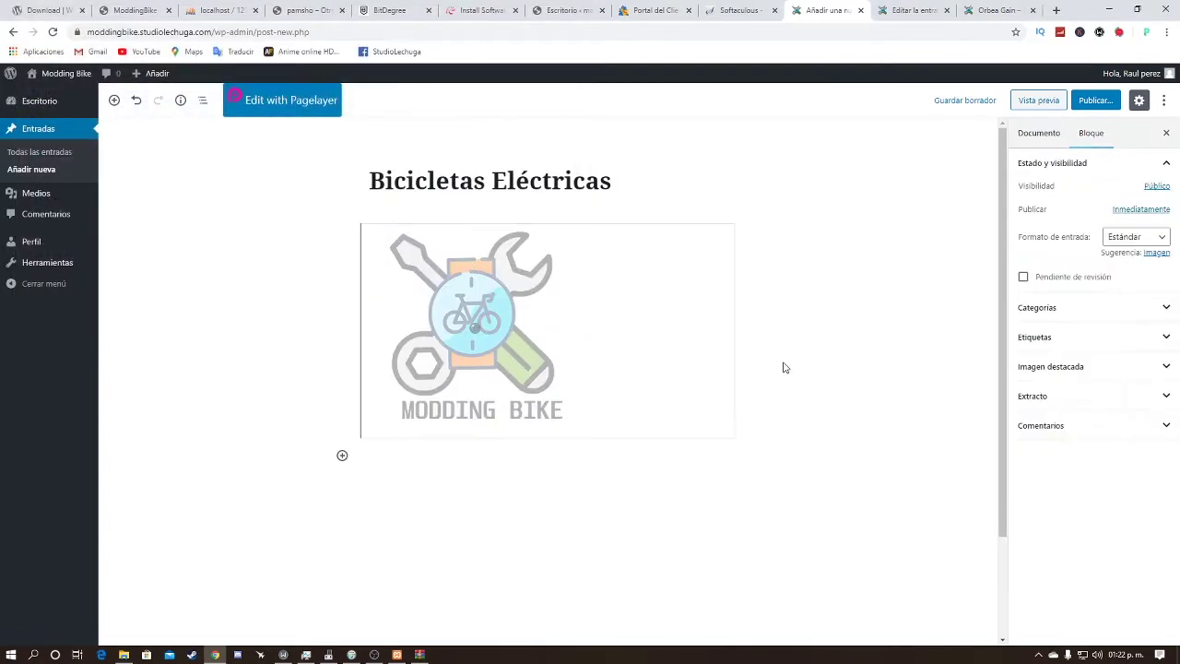
pyautogui.click(505, 334)
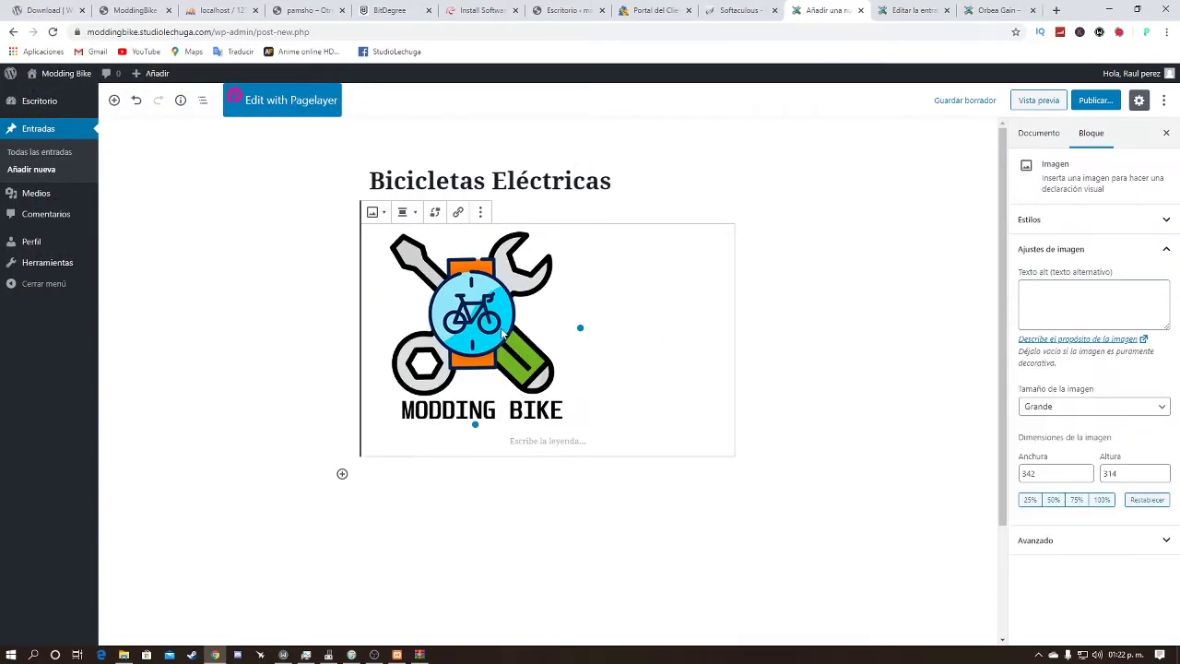
# Step: Convert the logo image into a Fondo cover block and back into an image
pyautogui.click(378, 215)
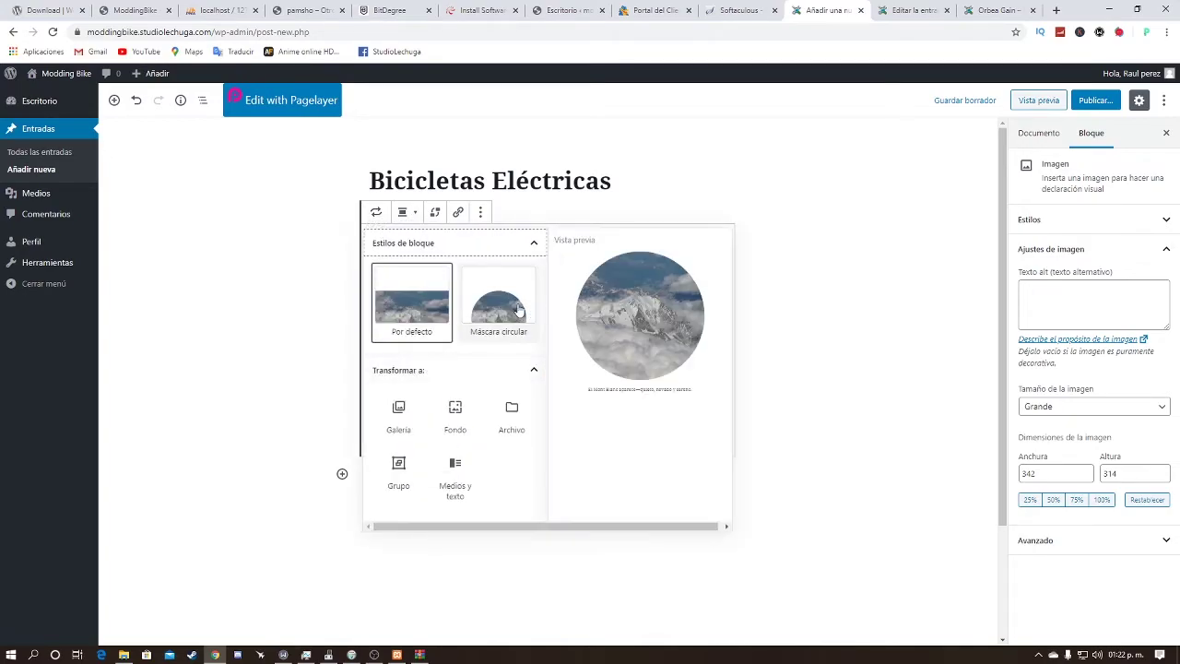
pyautogui.click(784, 367)
pyautogui.click(375, 213)
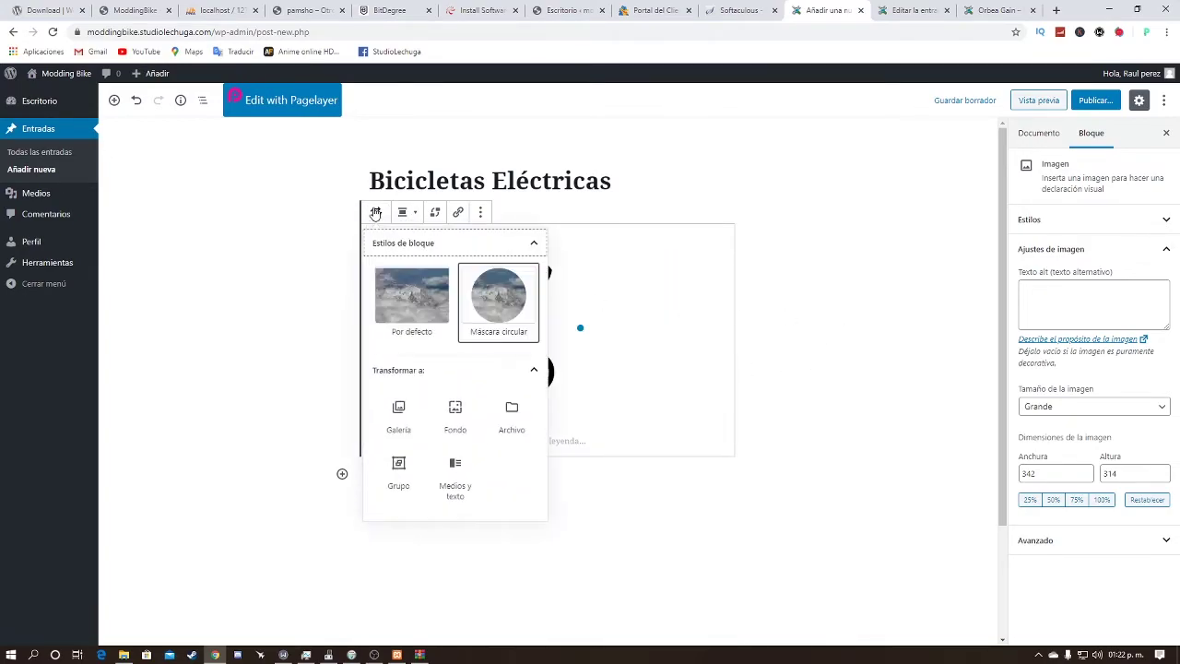
pyautogui.click(455, 412)
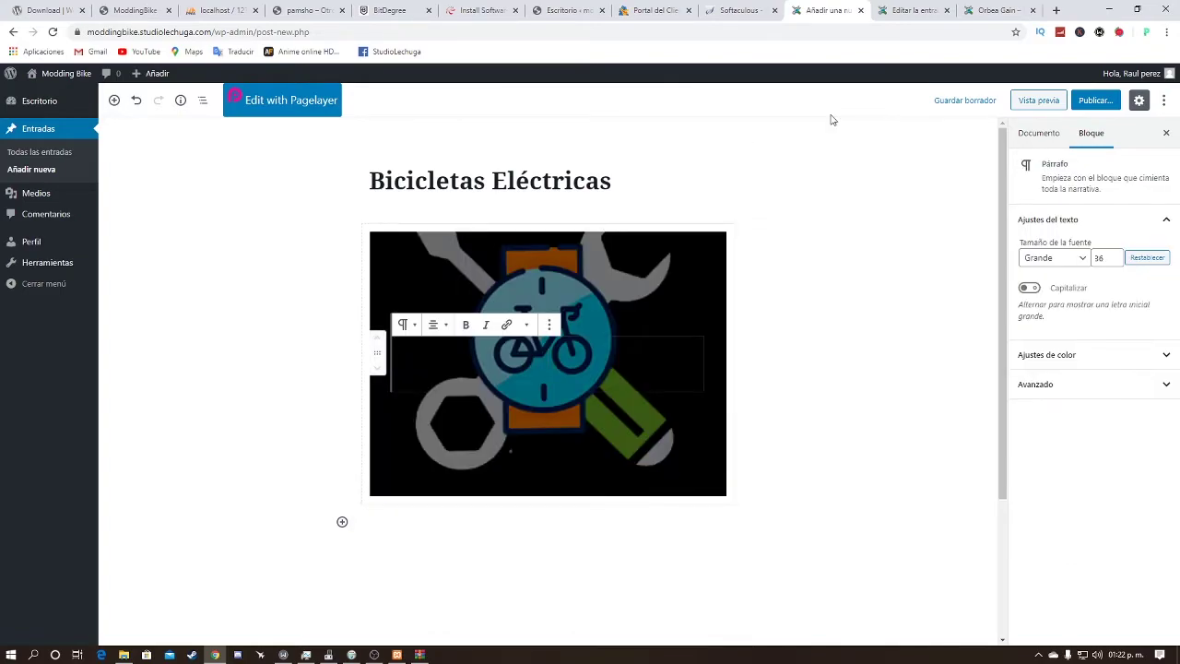
pyautogui.click(800, 142)
pyautogui.click(548, 313)
pyautogui.click(376, 212)
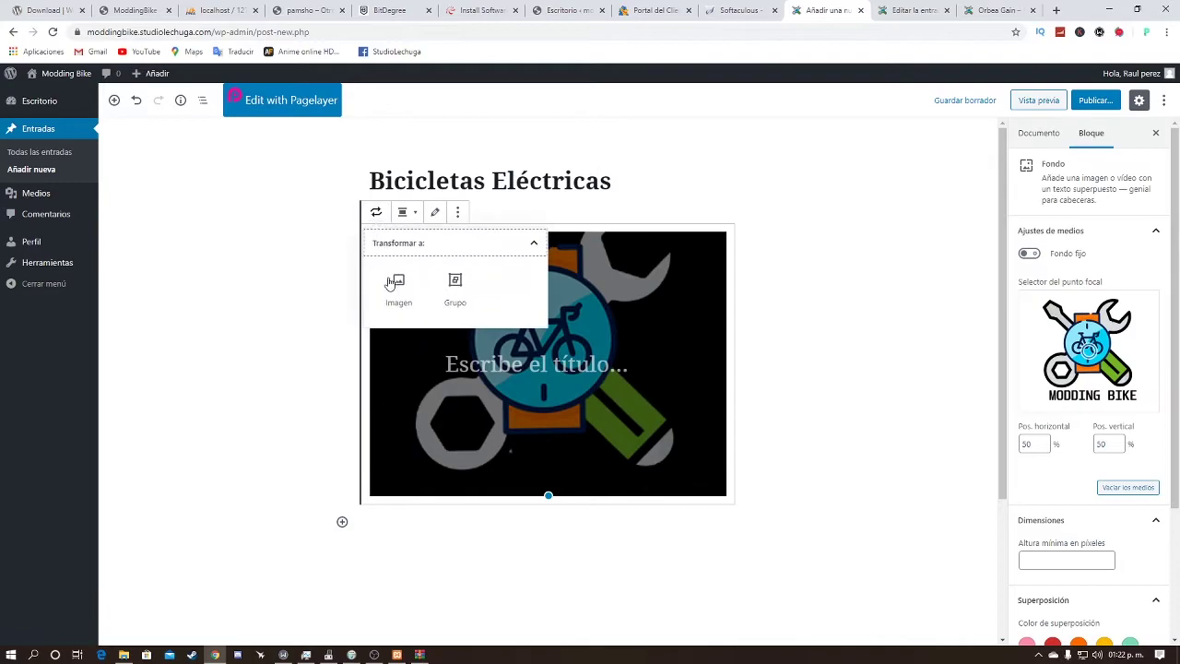
pyautogui.click(399, 287)
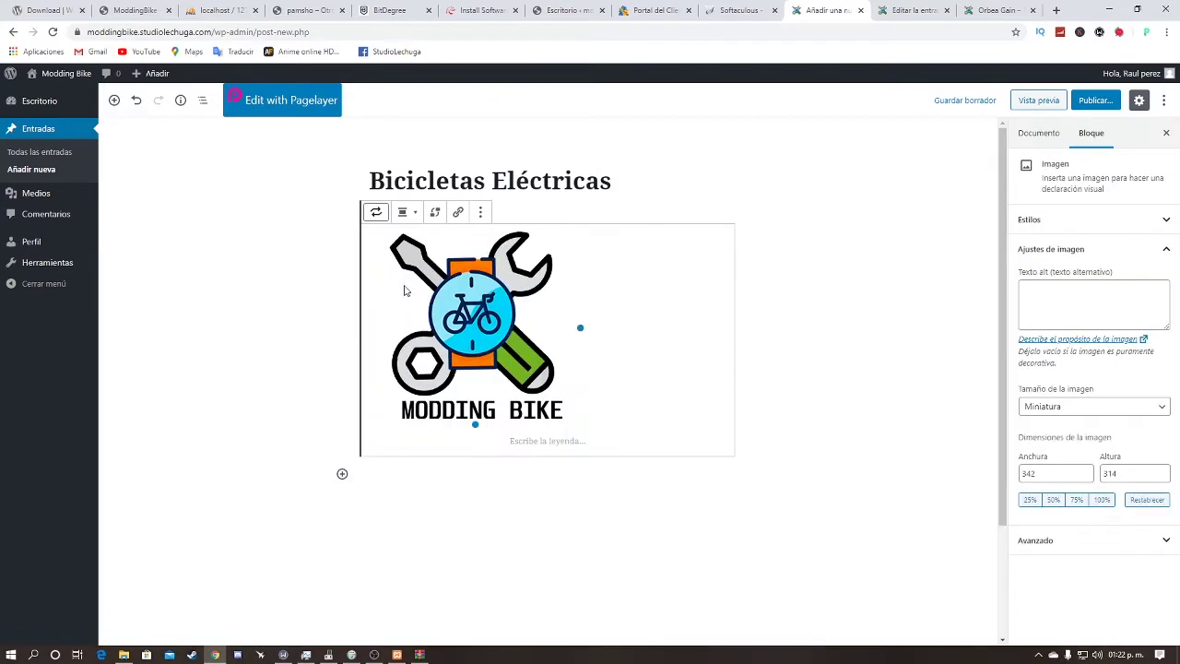
# Step: Centre-align the logo image and bring up its Reemplazar options
pyautogui.click(407, 212)
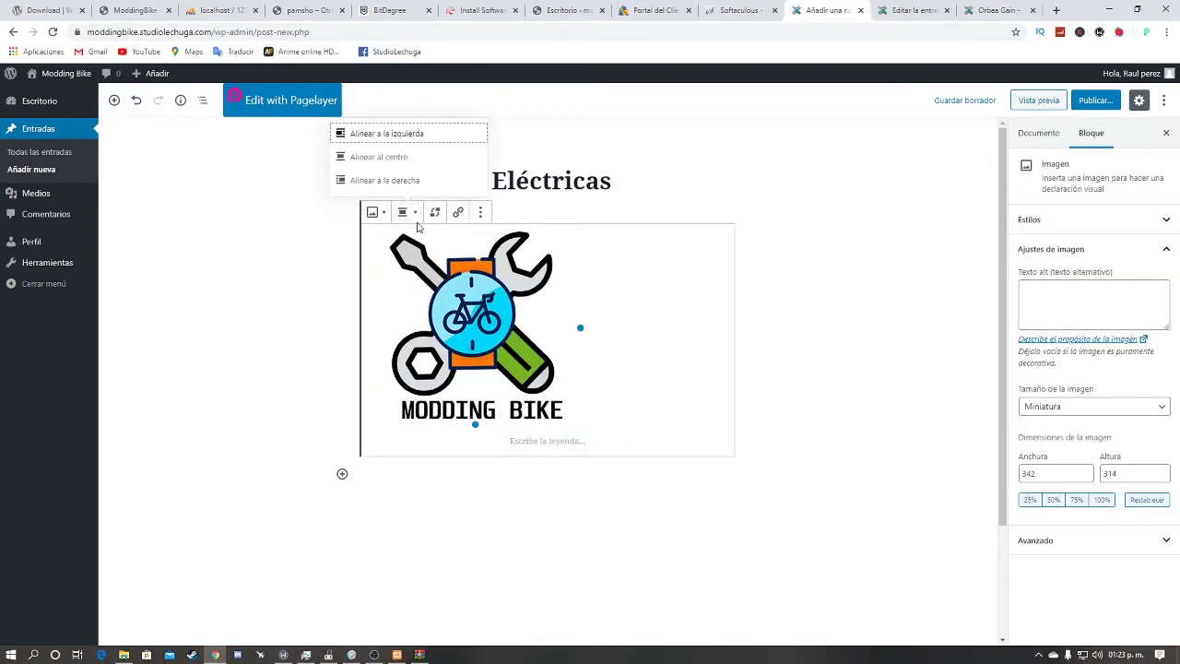
pyautogui.click(394, 157)
pyautogui.click(404, 212)
pyautogui.click(422, 177)
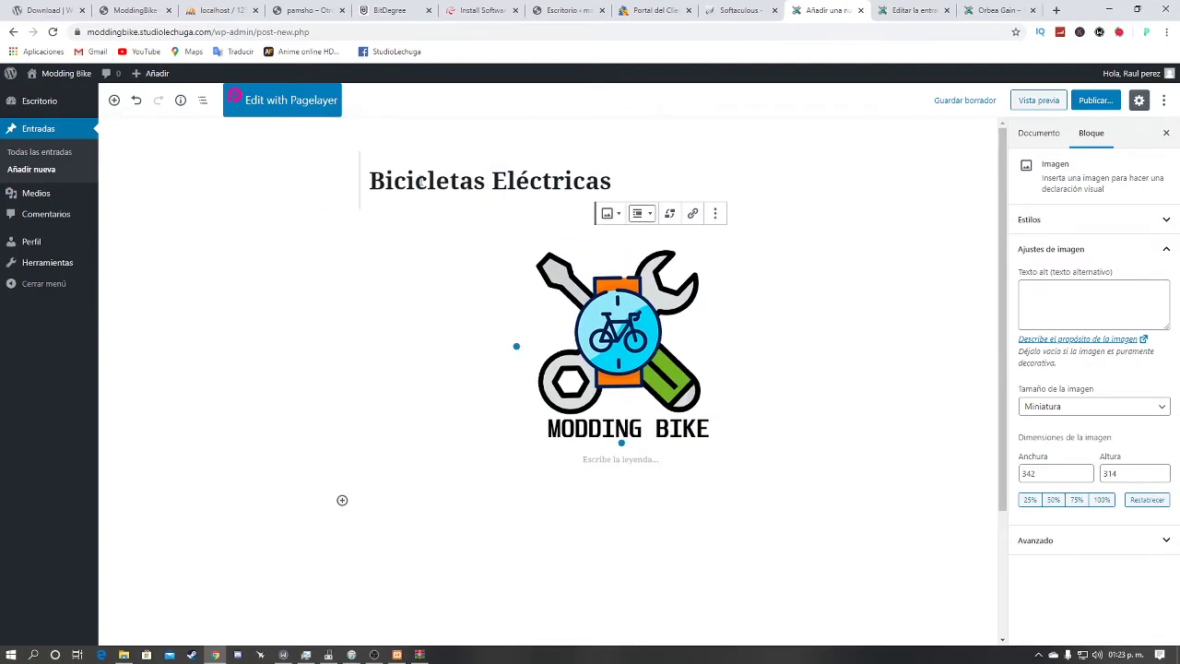
pyautogui.click(609, 213)
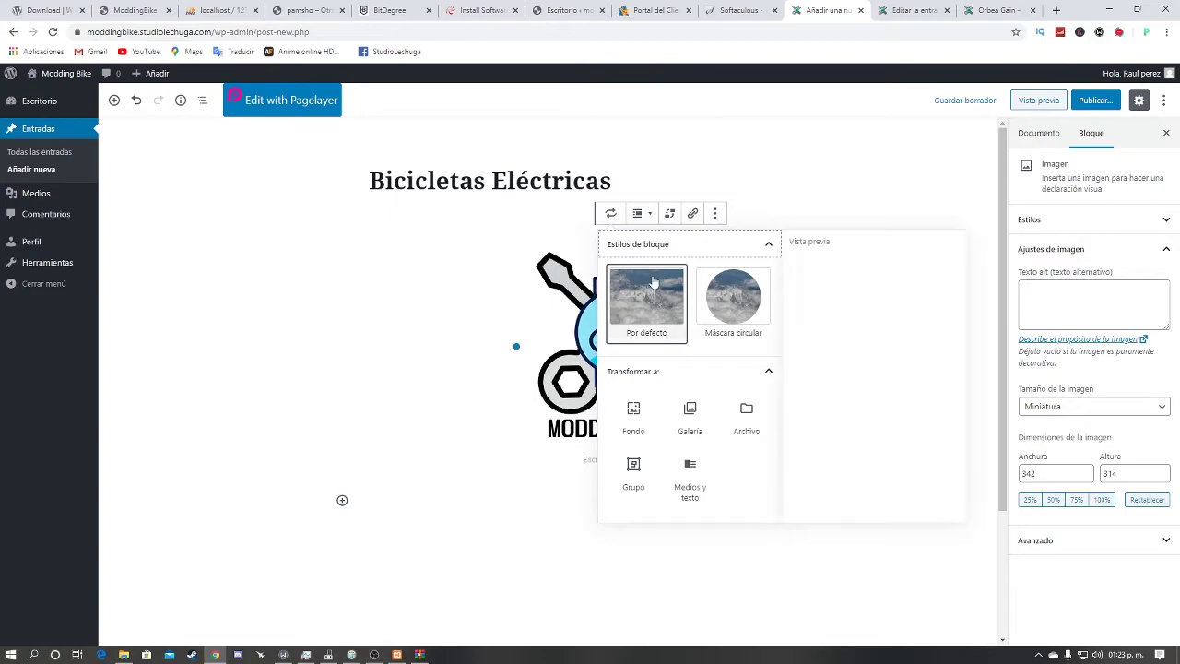
pyautogui.click(610, 213)
pyautogui.click(647, 218)
pyautogui.click(627, 158)
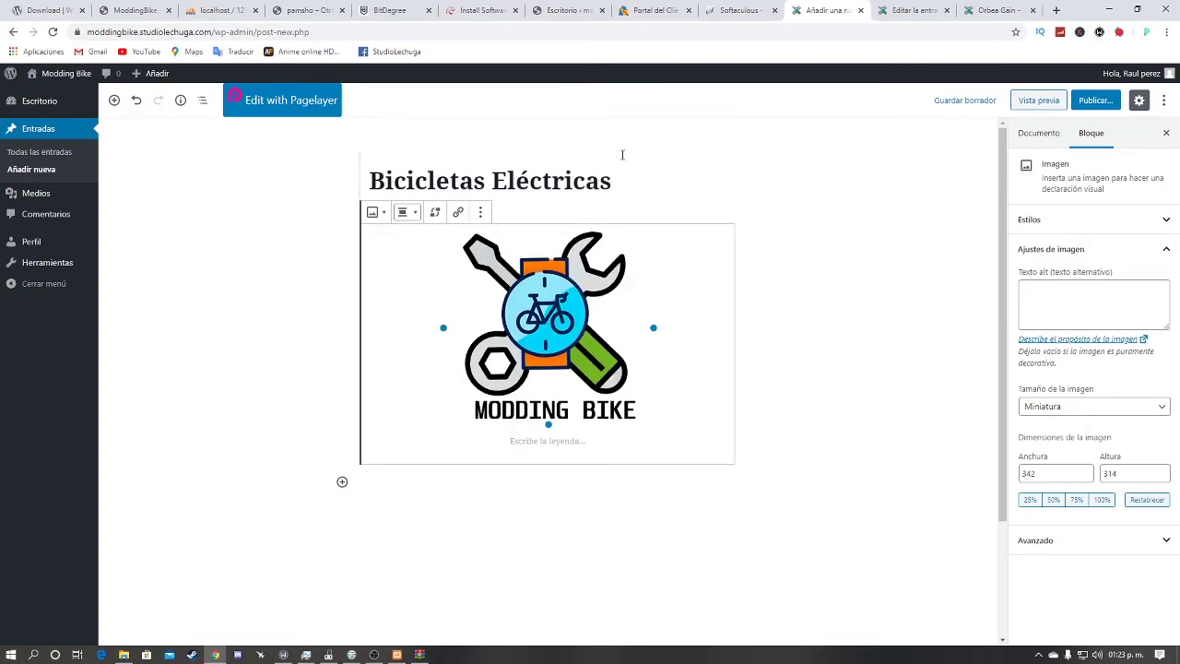
pyautogui.click(435, 213)
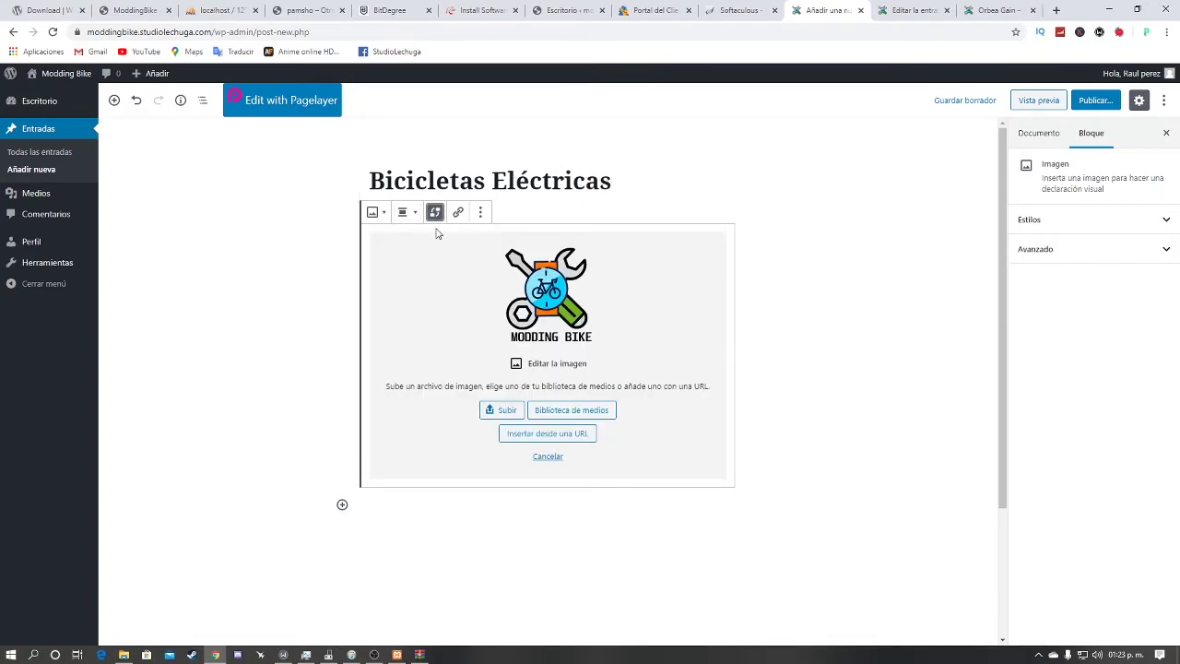
# Step: Toggle the replace options closed, keeping the current logo image
pyautogui.click(439, 218)
pyautogui.click(435, 213)
pyautogui.click(436, 213)
pyautogui.click(436, 213)
pyautogui.click(436, 213)
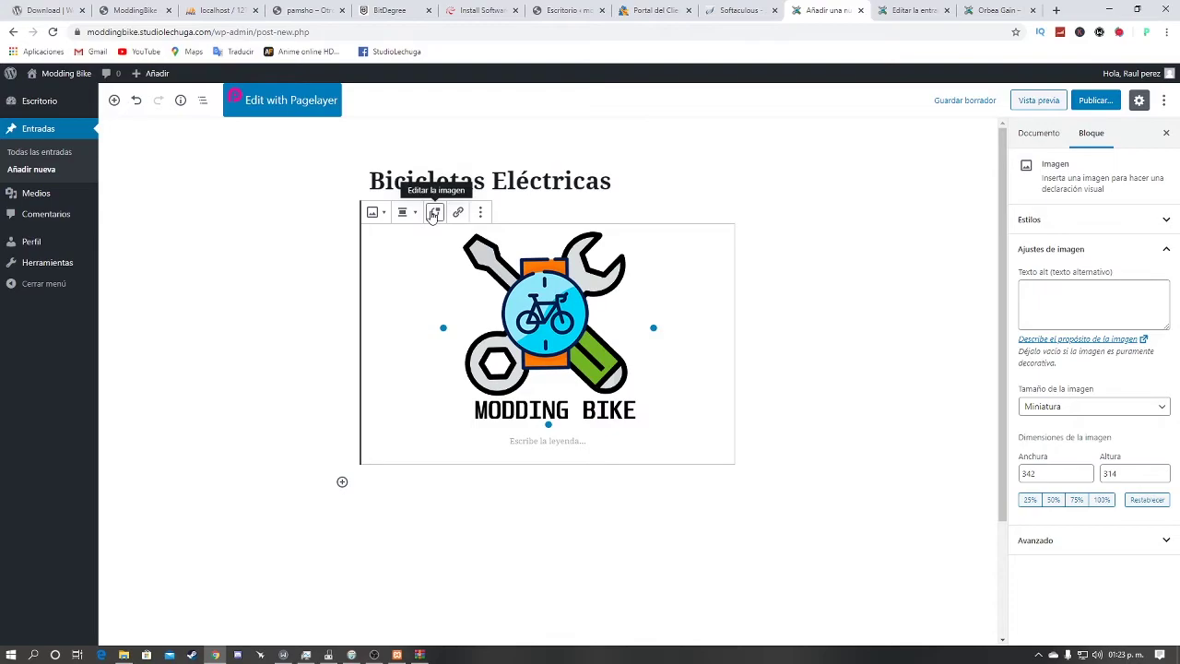
pyautogui.click(434, 214)
pyautogui.click(434, 214)
pyautogui.click(434, 213)
pyautogui.click(434, 214)
# Step: Copy the BitDegree lesson page's web address for the logo's link
pyautogui.click(456, 214)
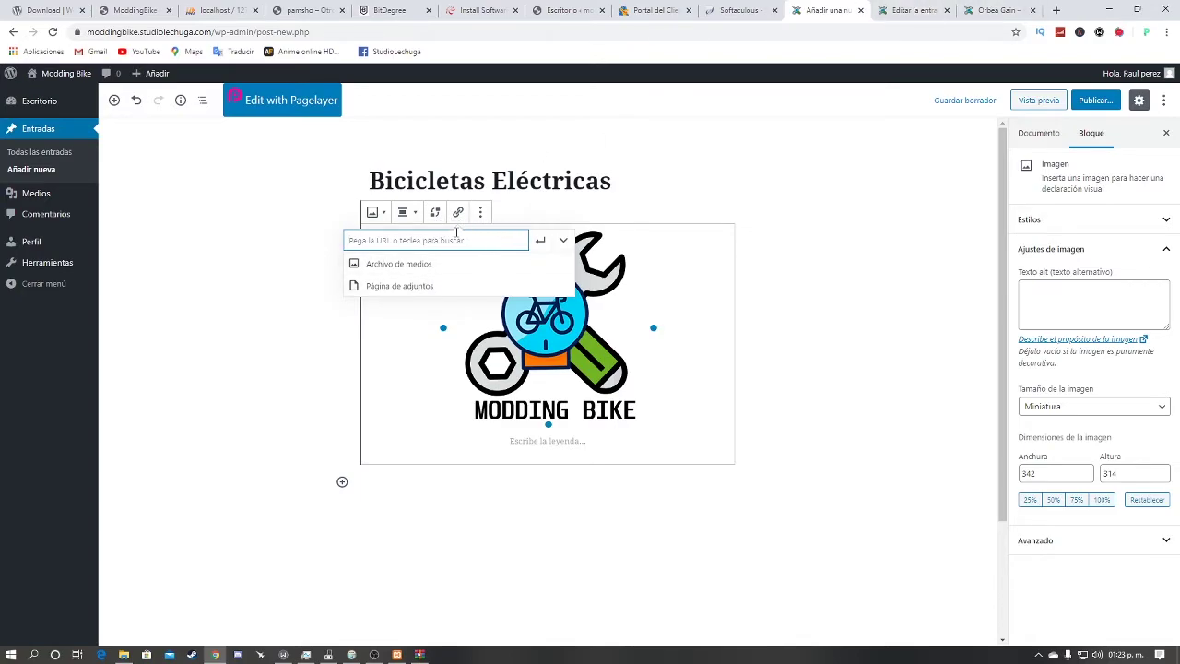
pyautogui.click(471, 10)
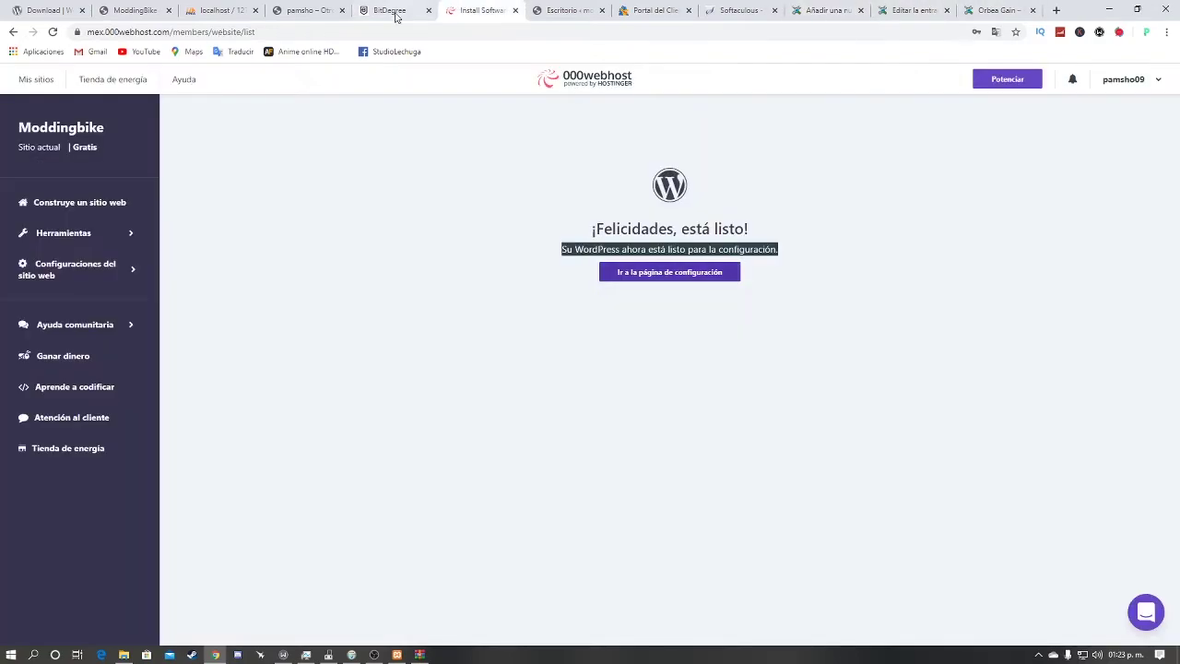
pyautogui.click(394, 13)
pyautogui.click(373, 30)
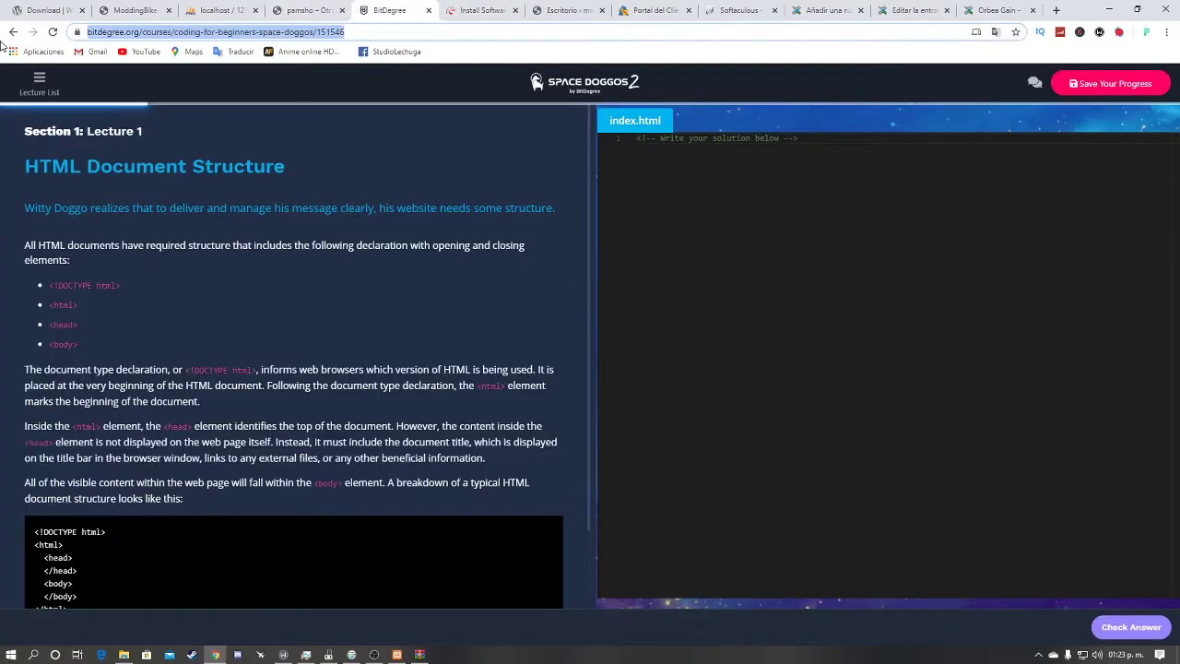
pyautogui.click(953, 9)
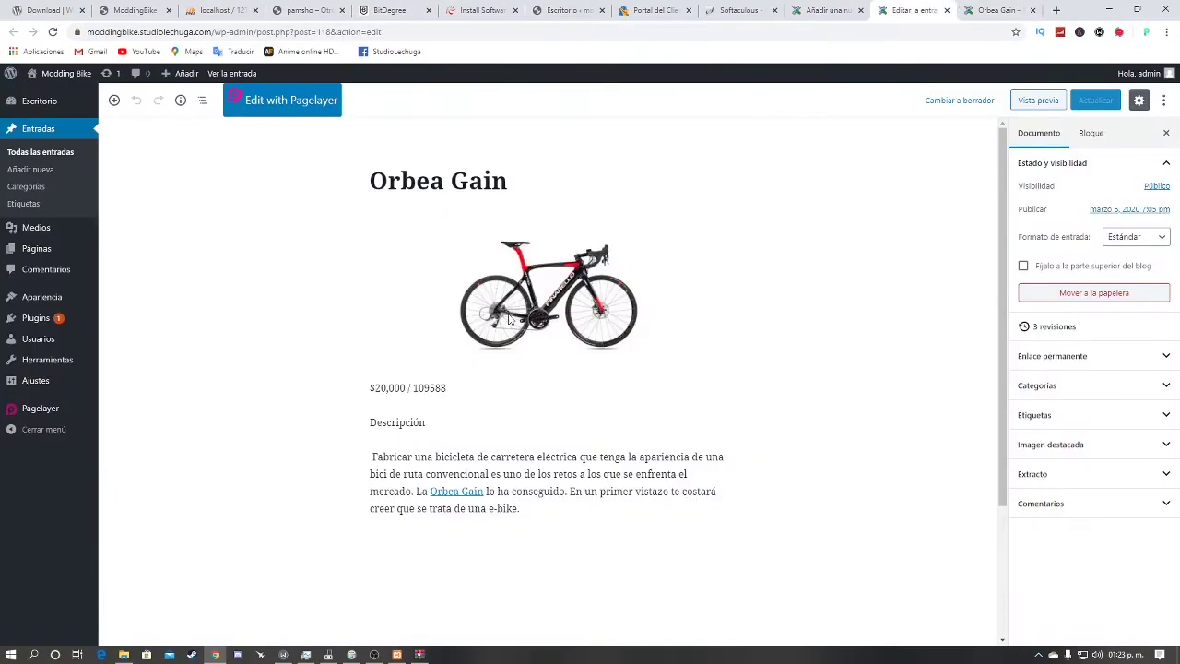
pyautogui.click(997, 9)
pyautogui.click(729, 9)
pyautogui.click(827, 10)
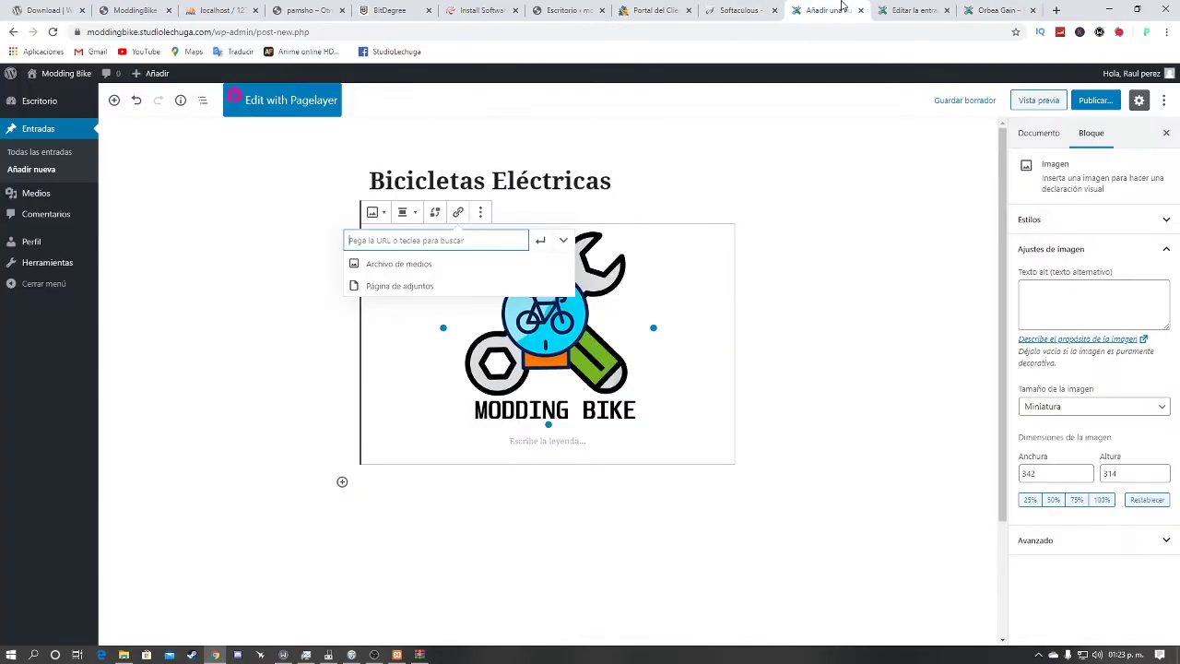
# Step: Link the logo image to the pasted BitDegree coding-for-beginners lesson URL
pyautogui.hotkey('ctrl', 'v')
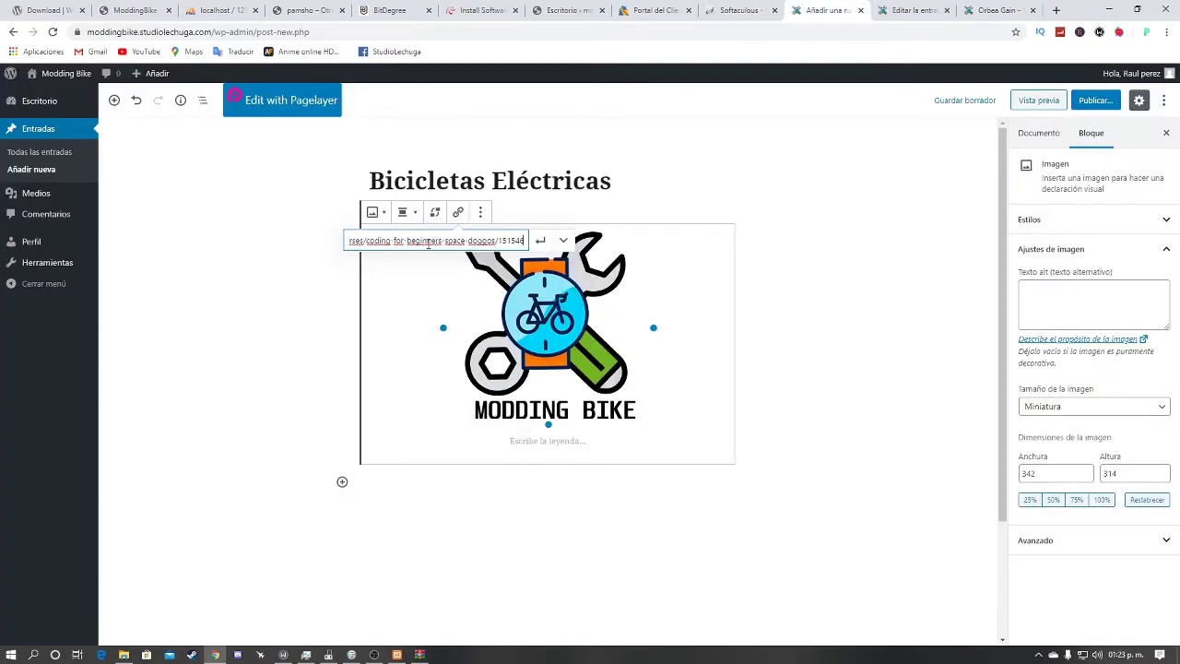
pyautogui.click(738, 171)
pyautogui.click(468, 284)
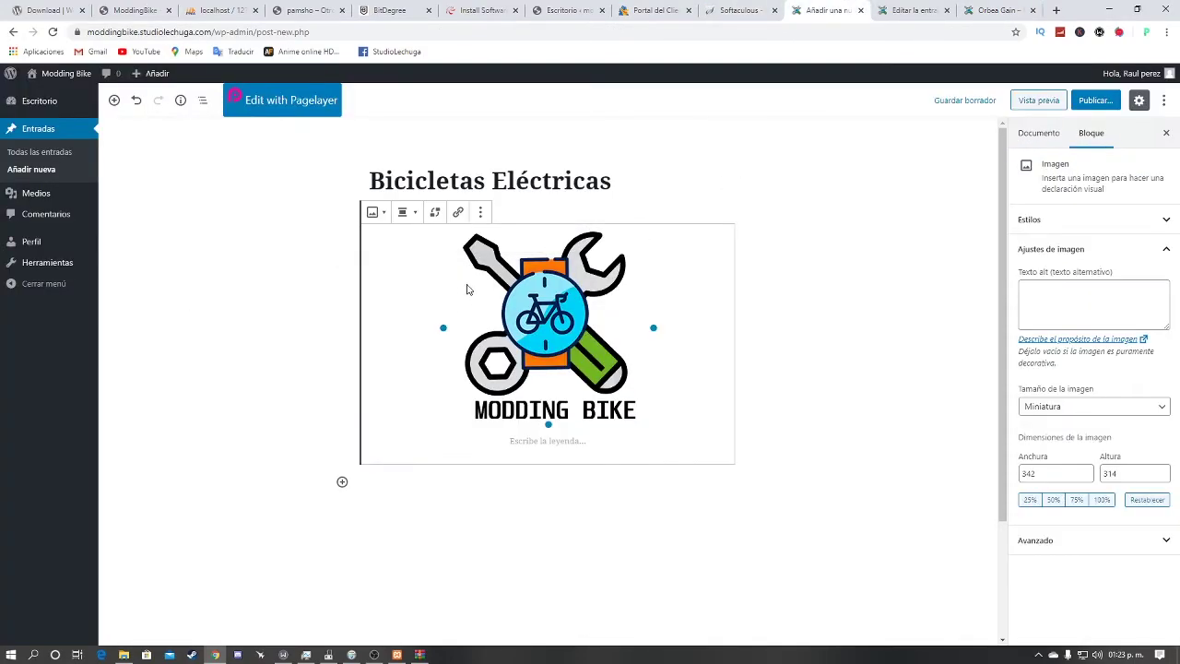
pyautogui.click(458, 212)
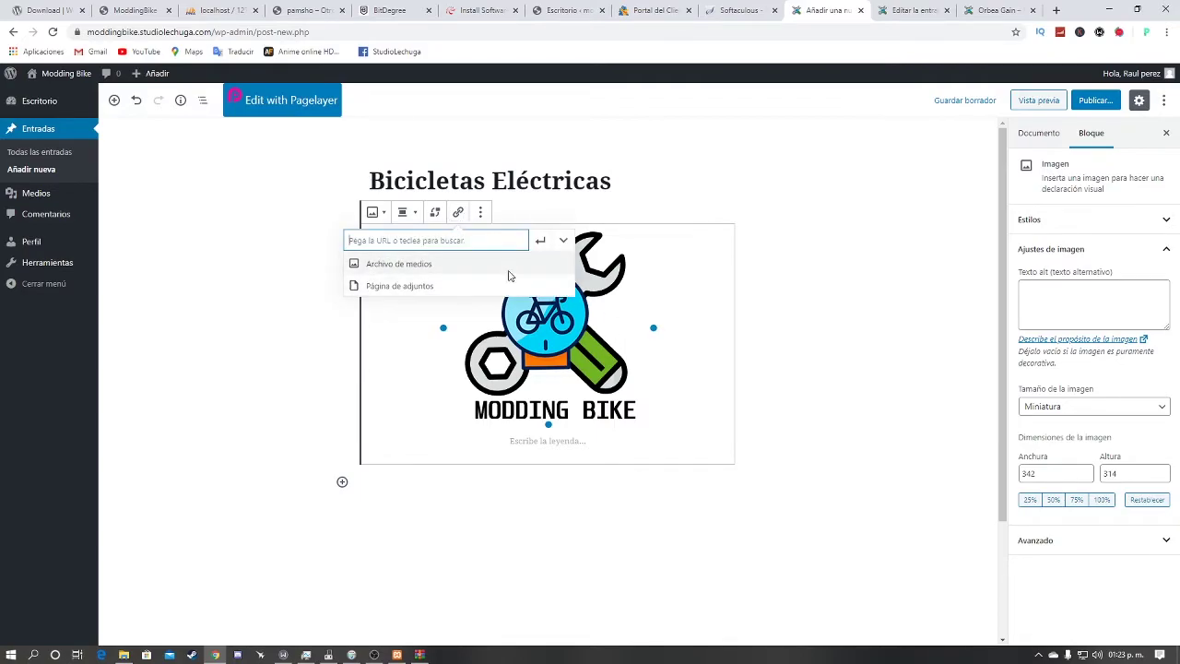
pyautogui.hotkey('ctrl', 'v')
pyautogui.click(548, 240)
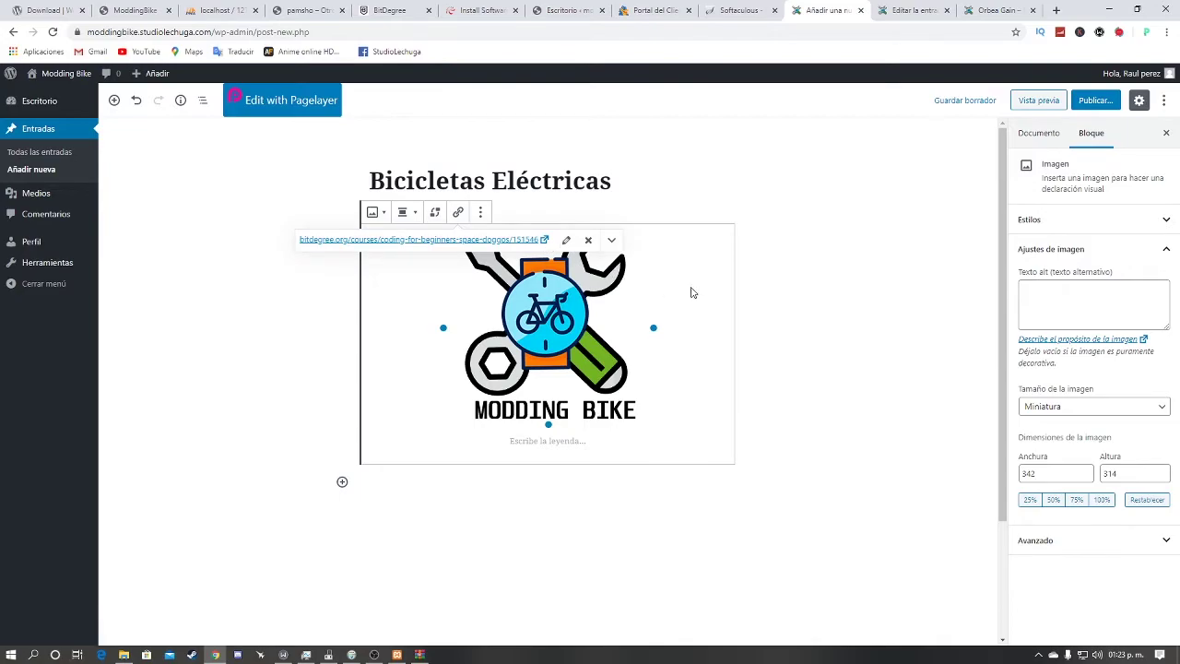
pyautogui.click(673, 192)
pyautogui.click(342, 455)
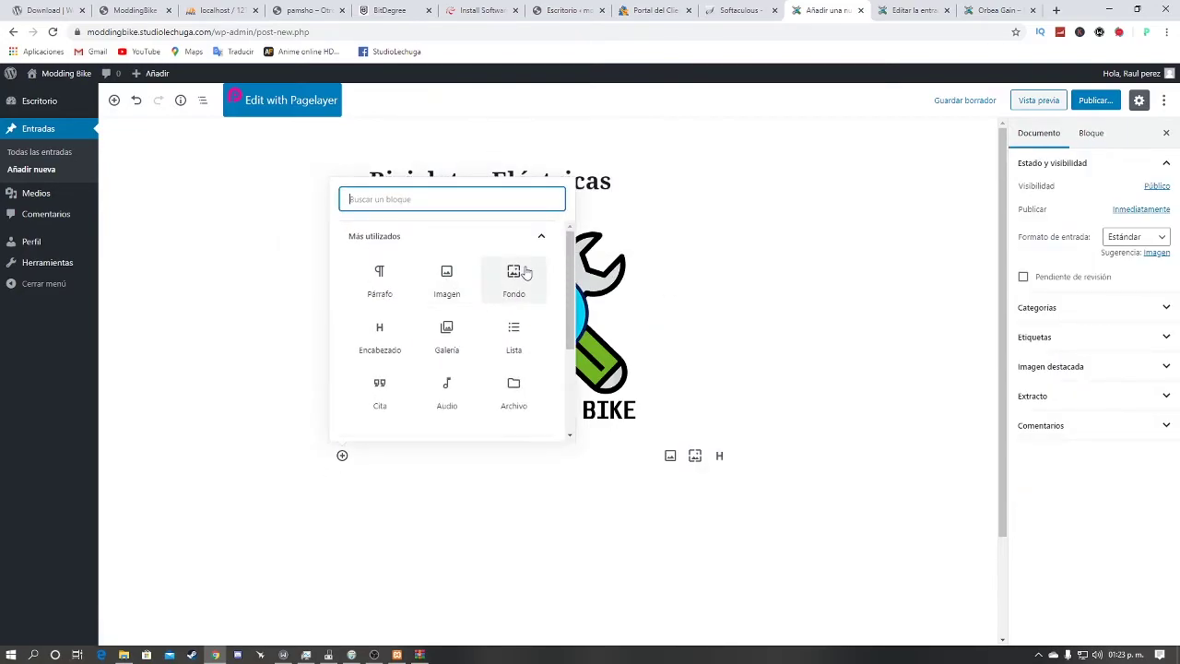
# Step: Insert an H2 Encabezado block below the logo and browse its toolbar menus
pyautogui.click(391, 342)
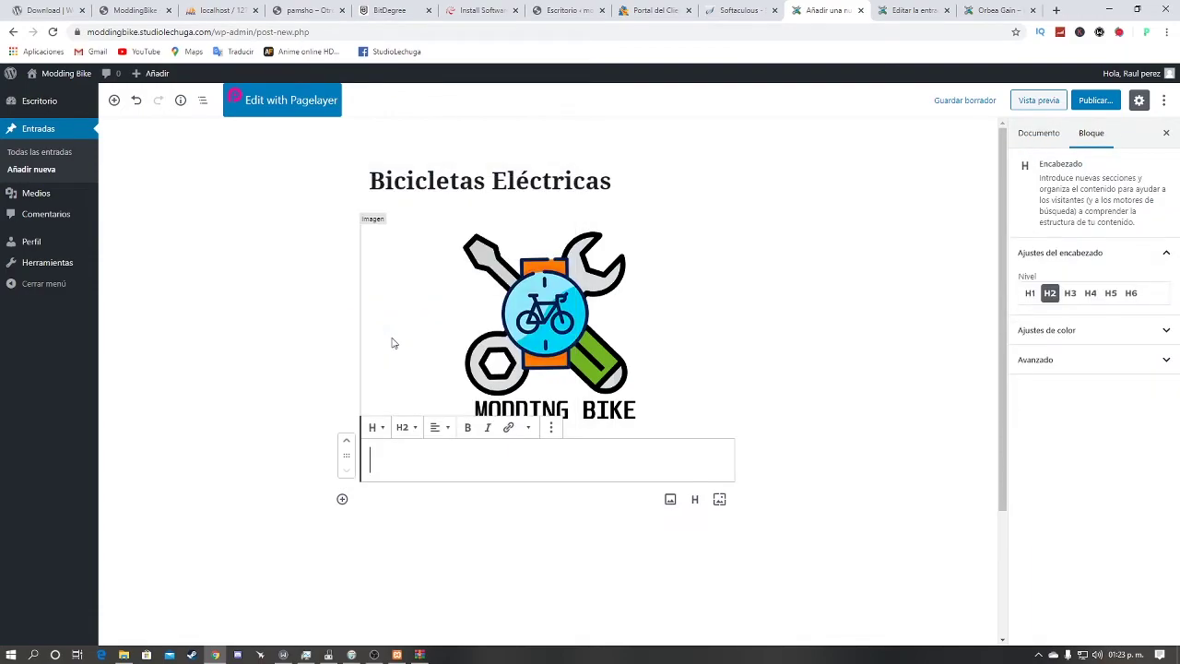
pyautogui.click(402, 428)
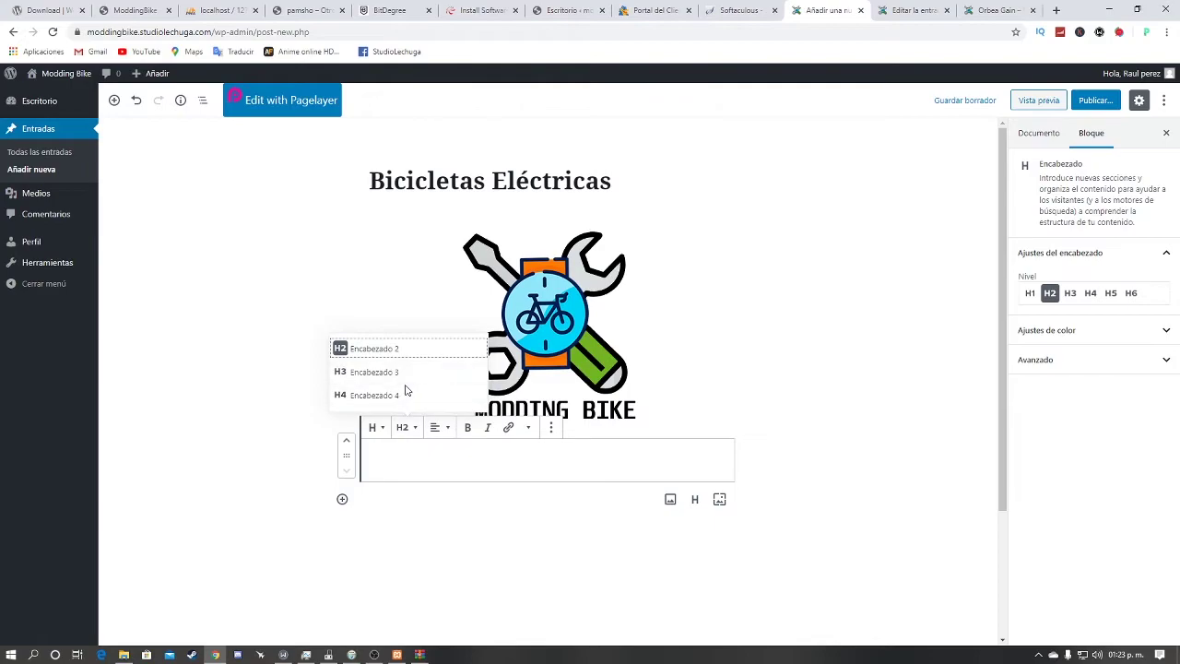
pyautogui.click(402, 431)
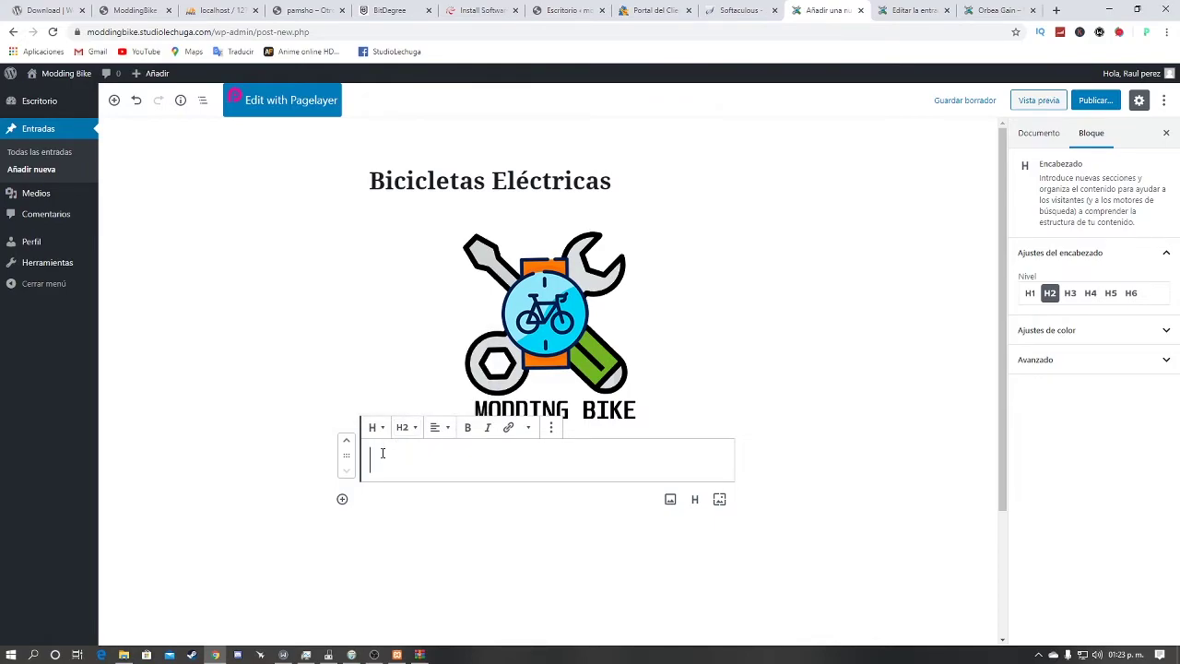
pyautogui.click(440, 429)
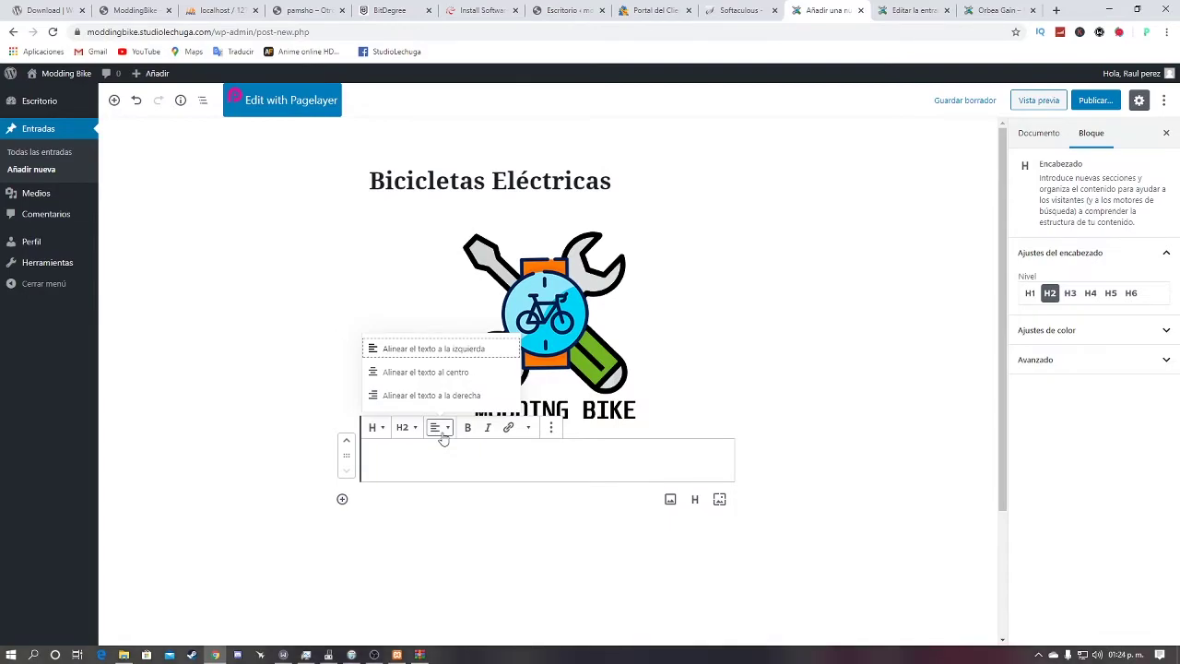
pyautogui.click(444, 437)
pyautogui.click(375, 437)
pyautogui.click(561, 465)
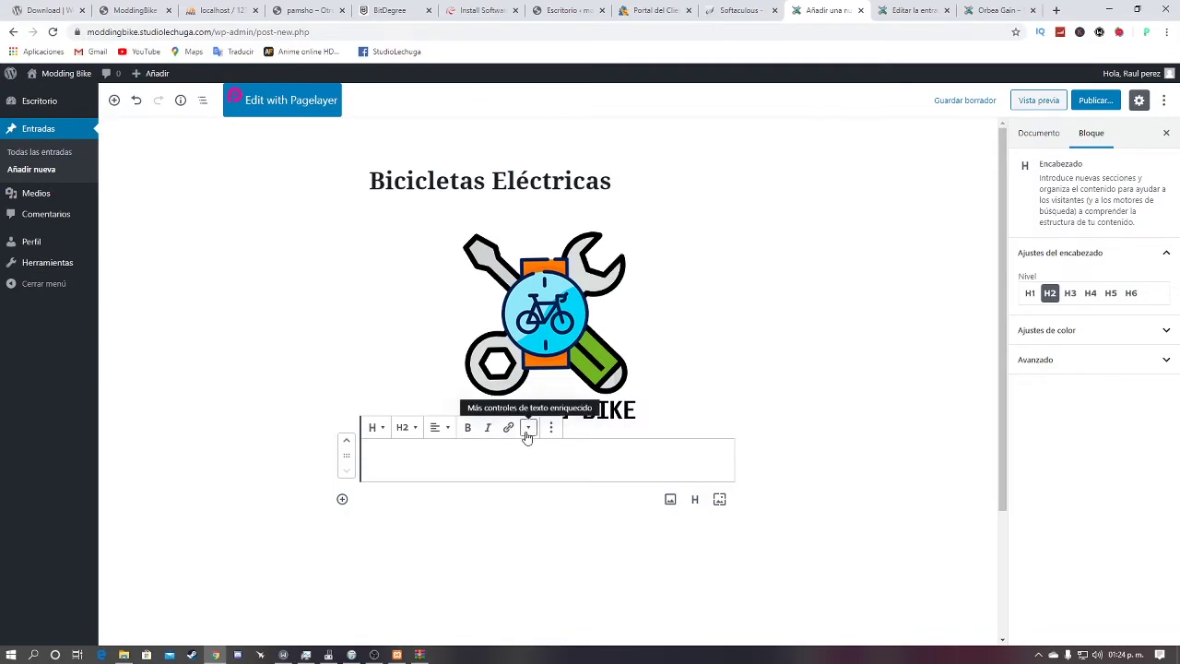
pyautogui.click(529, 427)
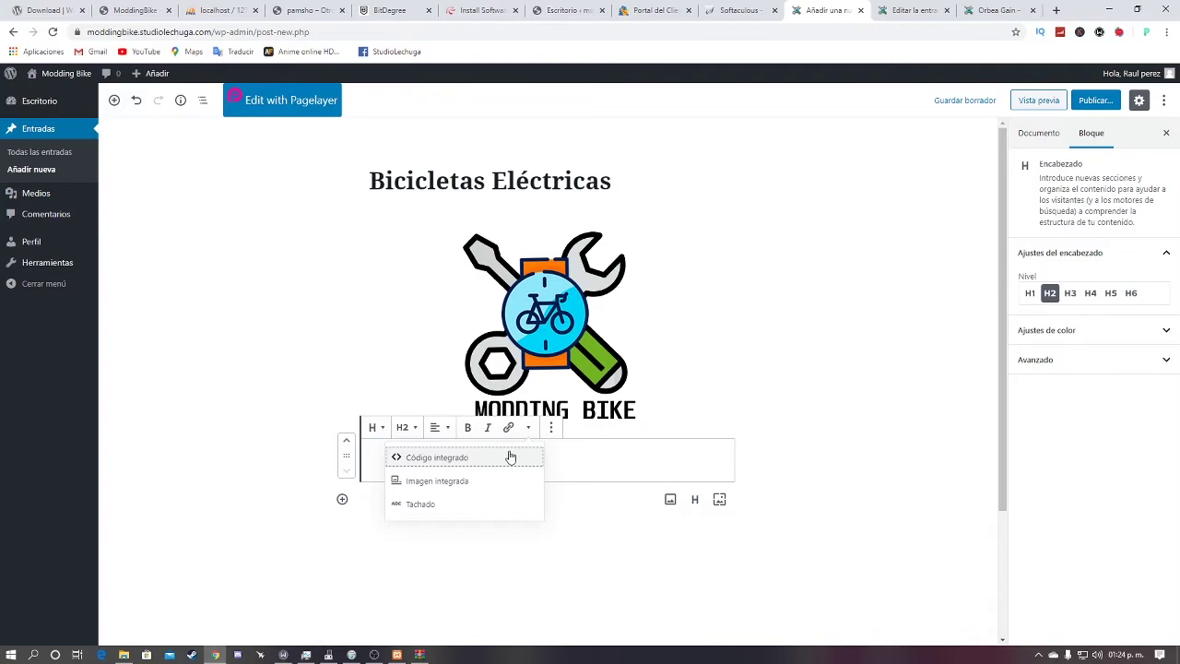
pyautogui.click(551, 428)
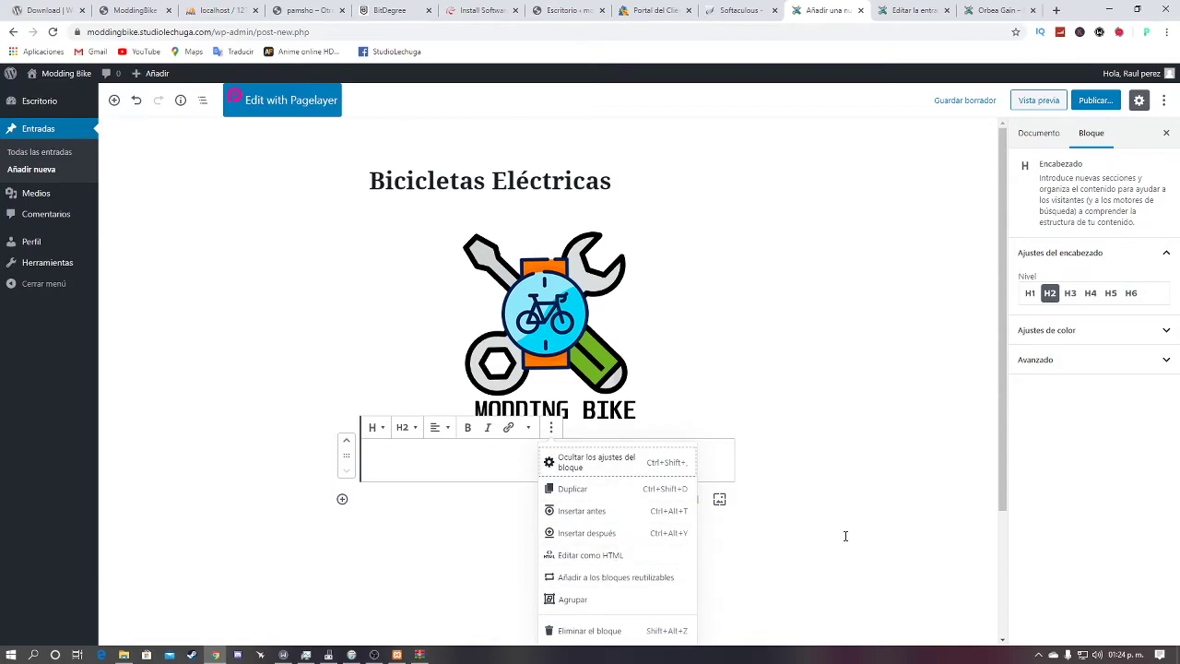
pyautogui.click(347, 544)
pyautogui.click(340, 500)
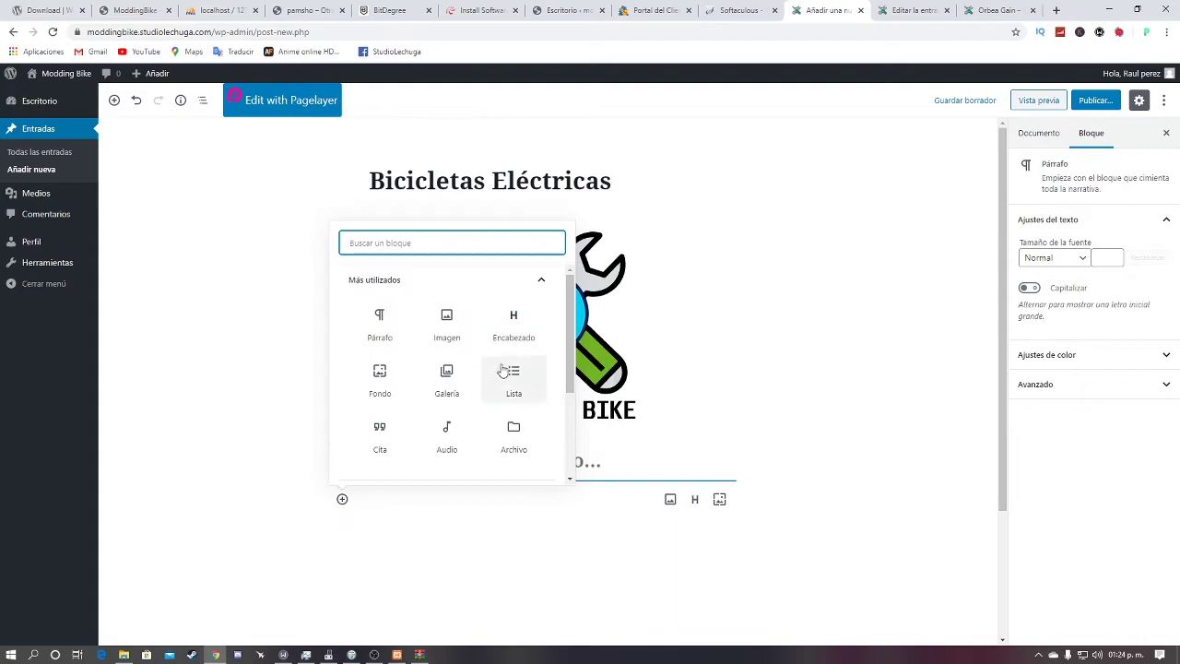
# Step: Add a Galería block and open the media library to pick its images
pyautogui.scroll(-1, 396, 378)
pyautogui.click(450, 329)
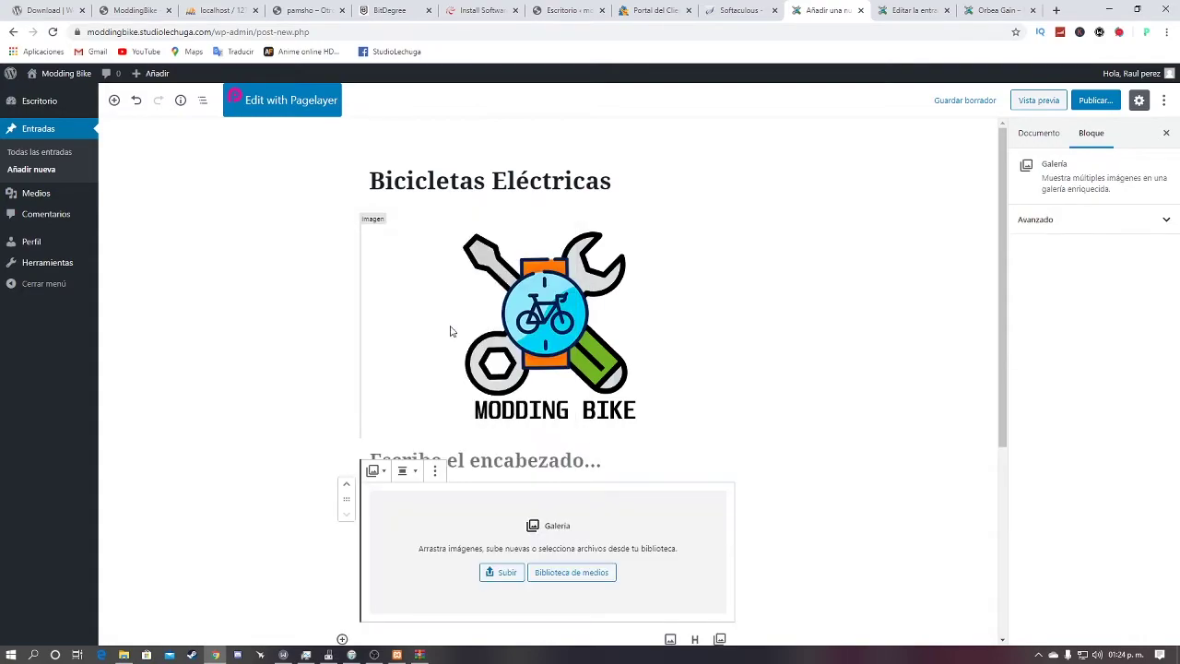
pyautogui.scroll(-1, 479, 442)
pyautogui.click(502, 512)
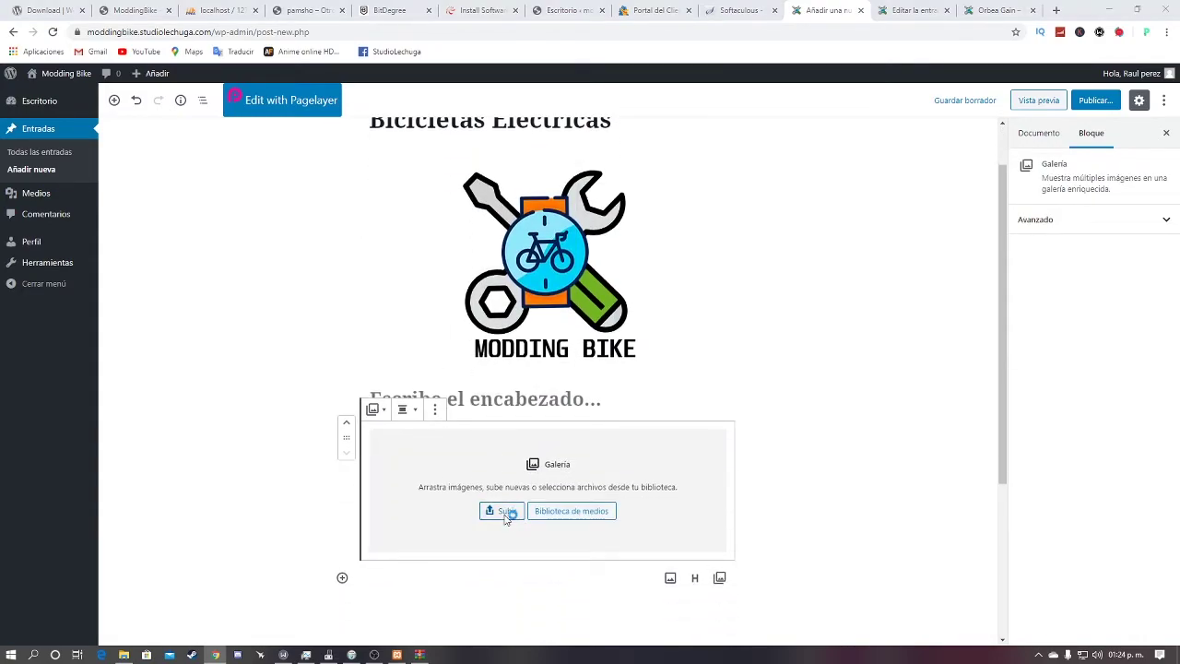
pyautogui.click(545, 310)
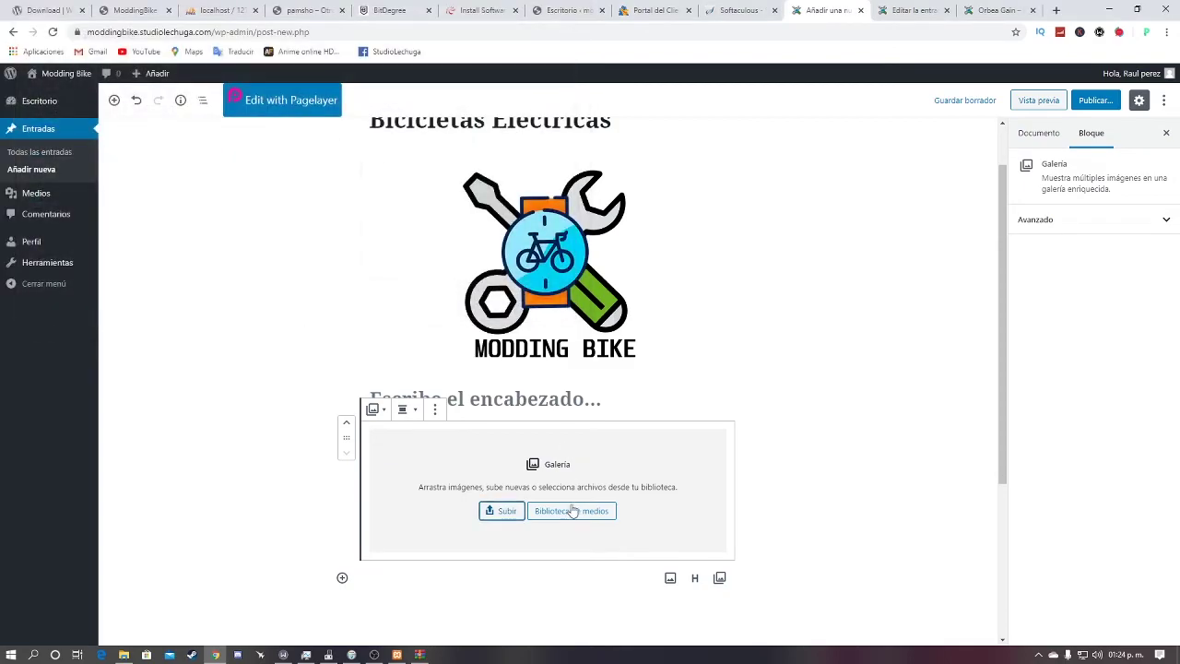
pyautogui.click(571, 511)
pyautogui.click(277, 123)
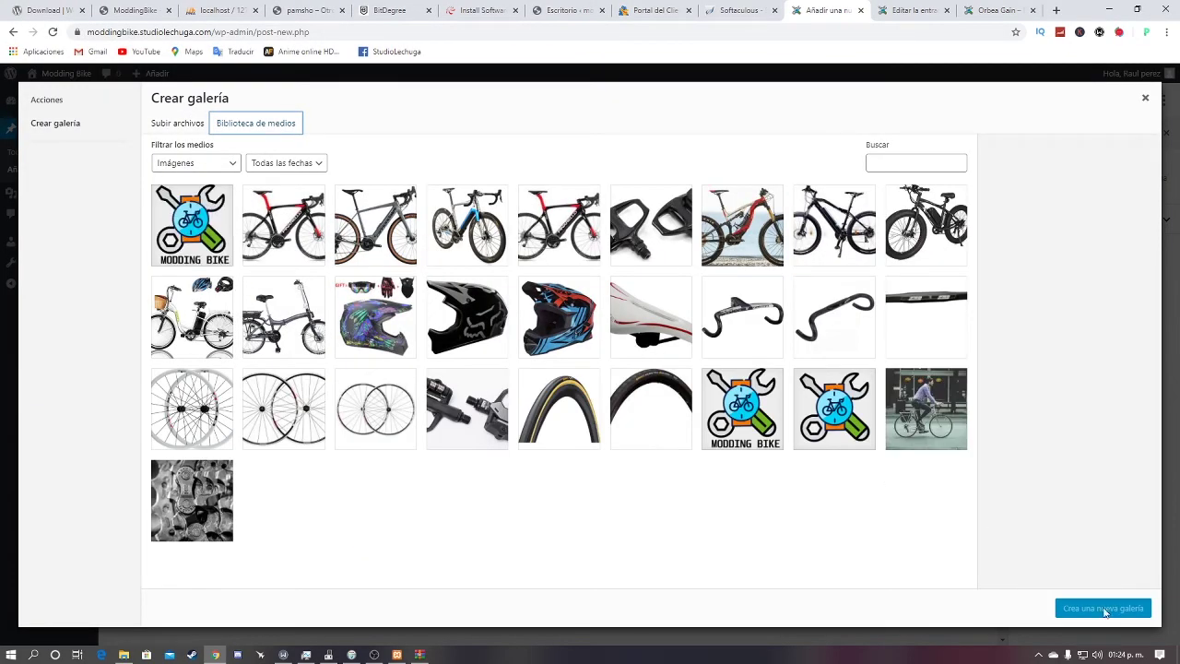
# Step: Select the logo, pedals and five bike photos and insert them as a gallery
pyautogui.click(203, 222)
pyautogui.click(283, 225)
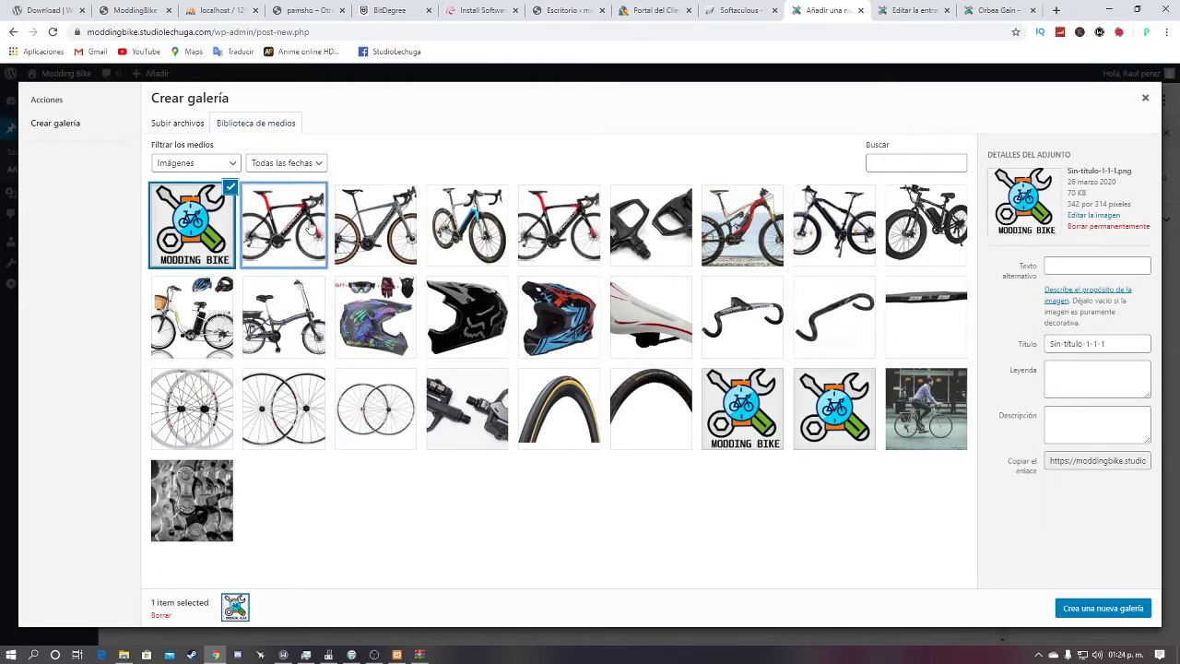
pyautogui.click(375, 225)
pyautogui.click(468, 225)
pyautogui.click(558, 225)
pyautogui.click(651, 225)
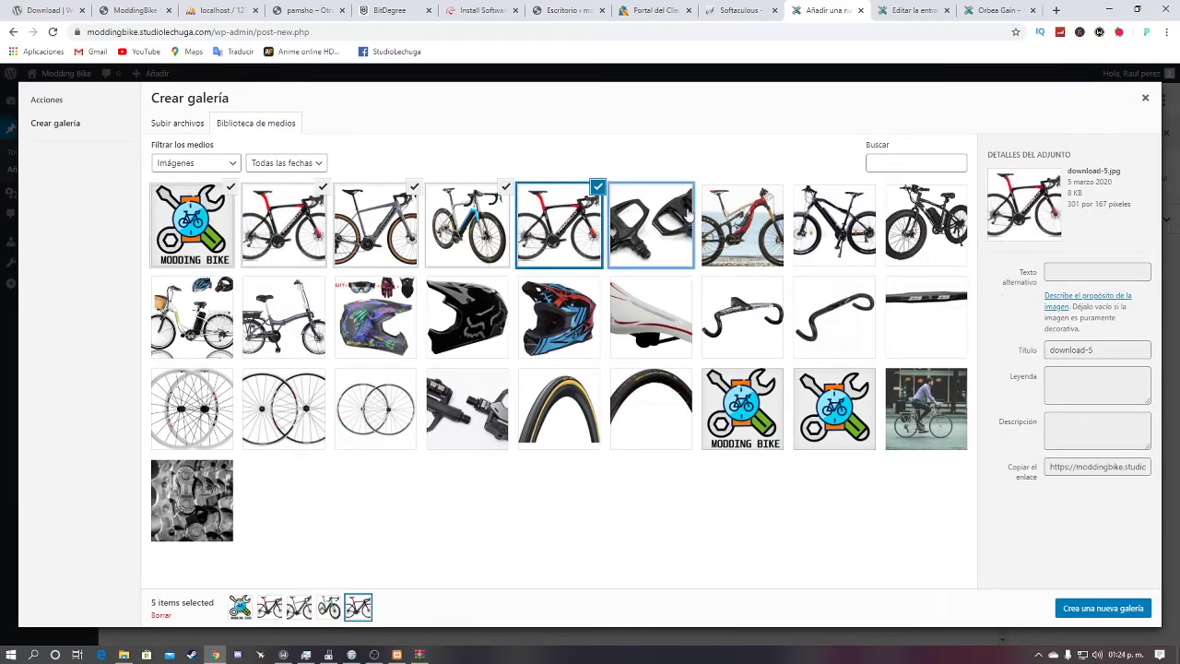
pyautogui.click(742, 225)
pyautogui.click(1115, 608)
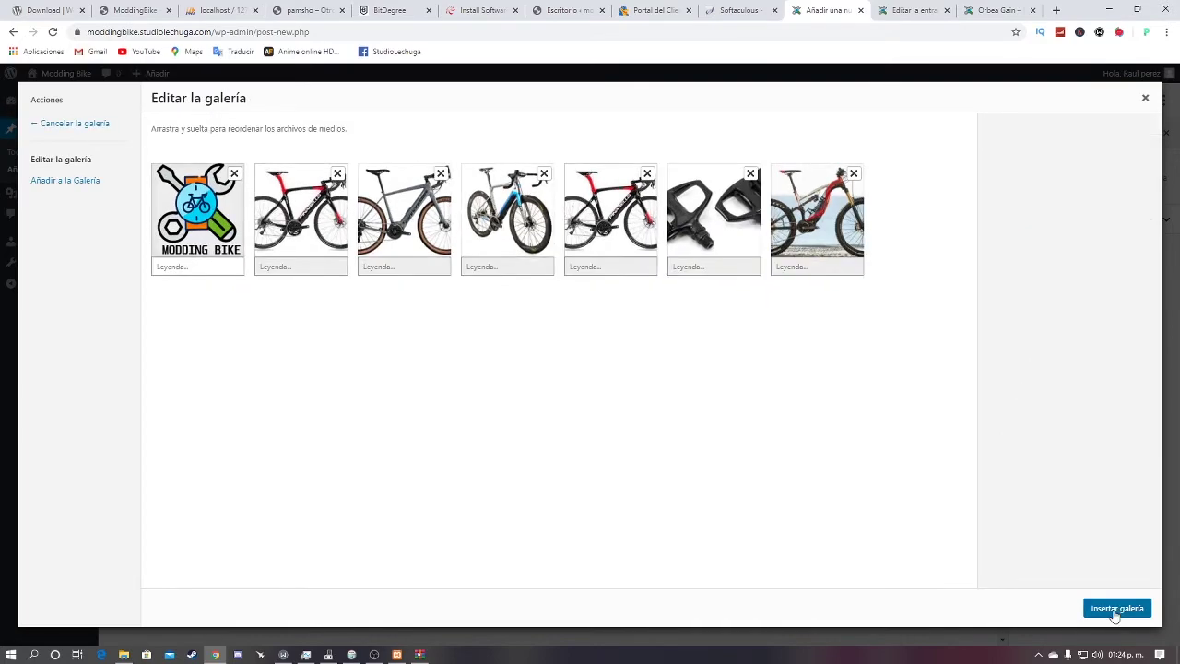
pyautogui.click(1115, 608)
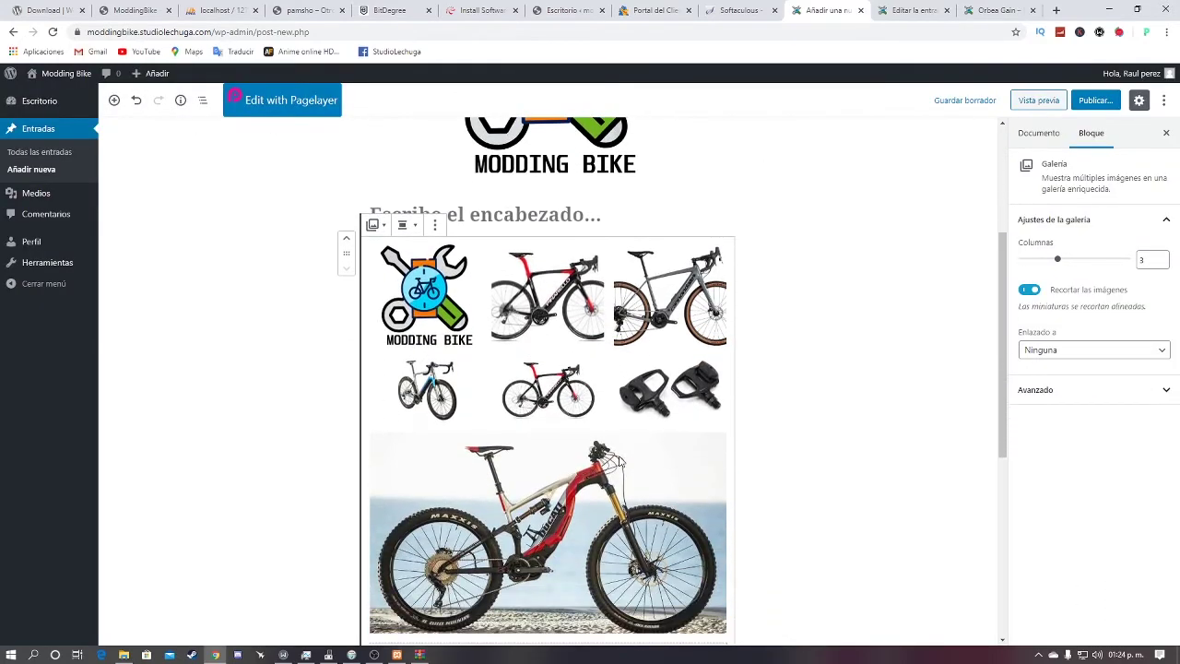
# Step: Click through the gallery's images, then deselect the gallery
pyautogui.click(426, 389)
pyautogui.click(562, 378)
pyautogui.click(546, 309)
pyautogui.click(425, 295)
pyautogui.click(424, 389)
pyautogui.click(576, 479)
pyautogui.click(940, 282)
pyautogui.scroll(-3, 750, 347)
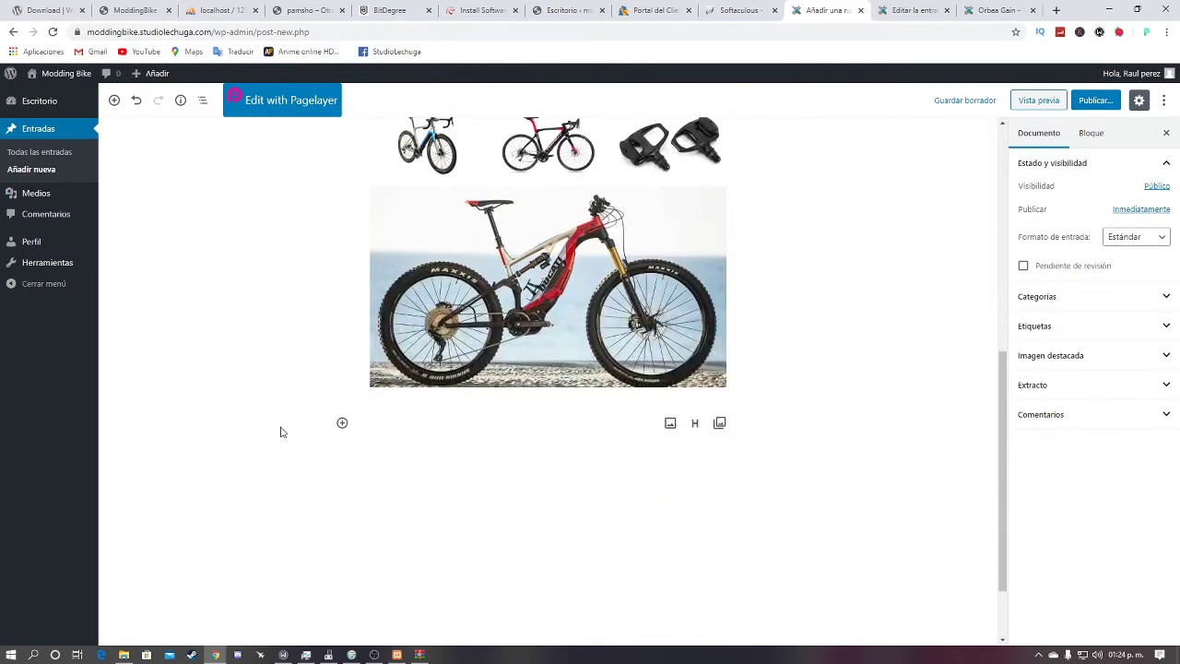
# Step: Add a bulleted list block with the item 'li' below the gallery
pyautogui.click(341, 425)
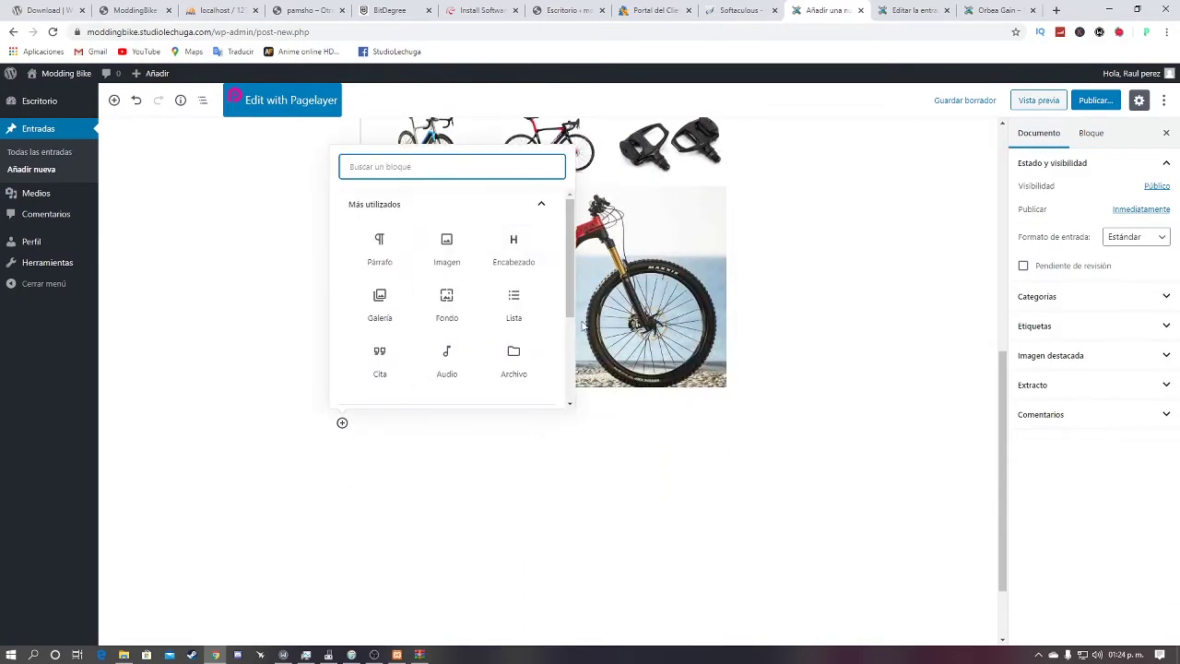
pyautogui.click(515, 308)
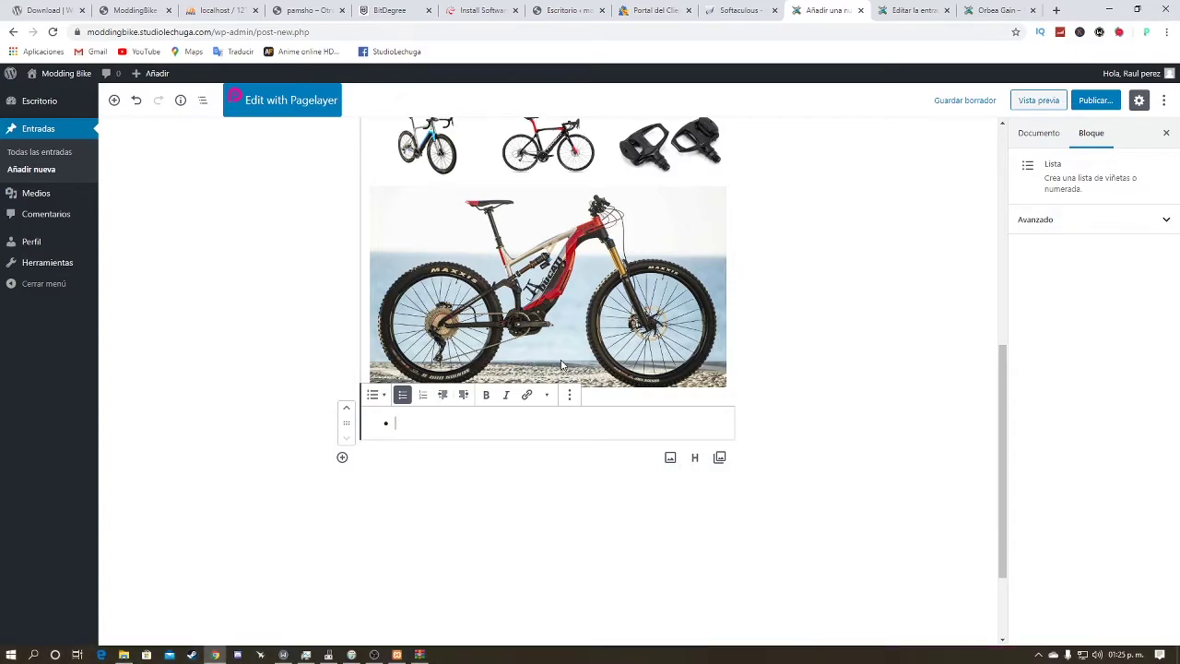
pyautogui.write('li')
pyautogui.press('Return')
pyautogui.press('Return')
pyautogui.press('Return')
pyautogui.press('Return')
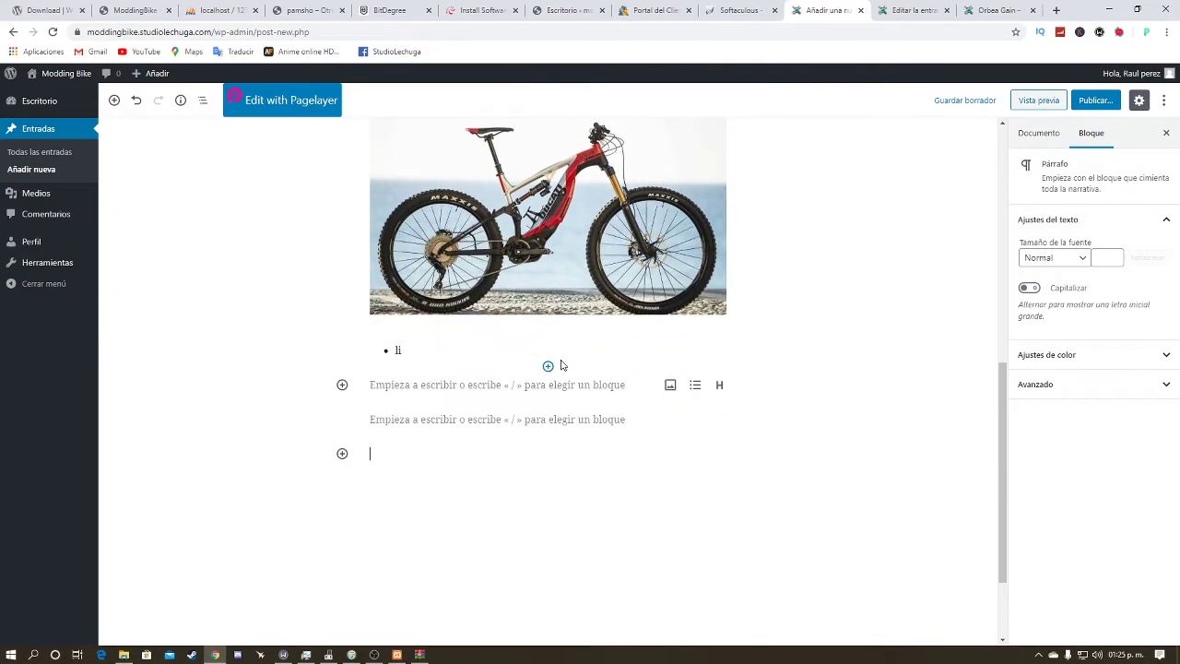
pyautogui.press('Down')
pyautogui.press('Down')
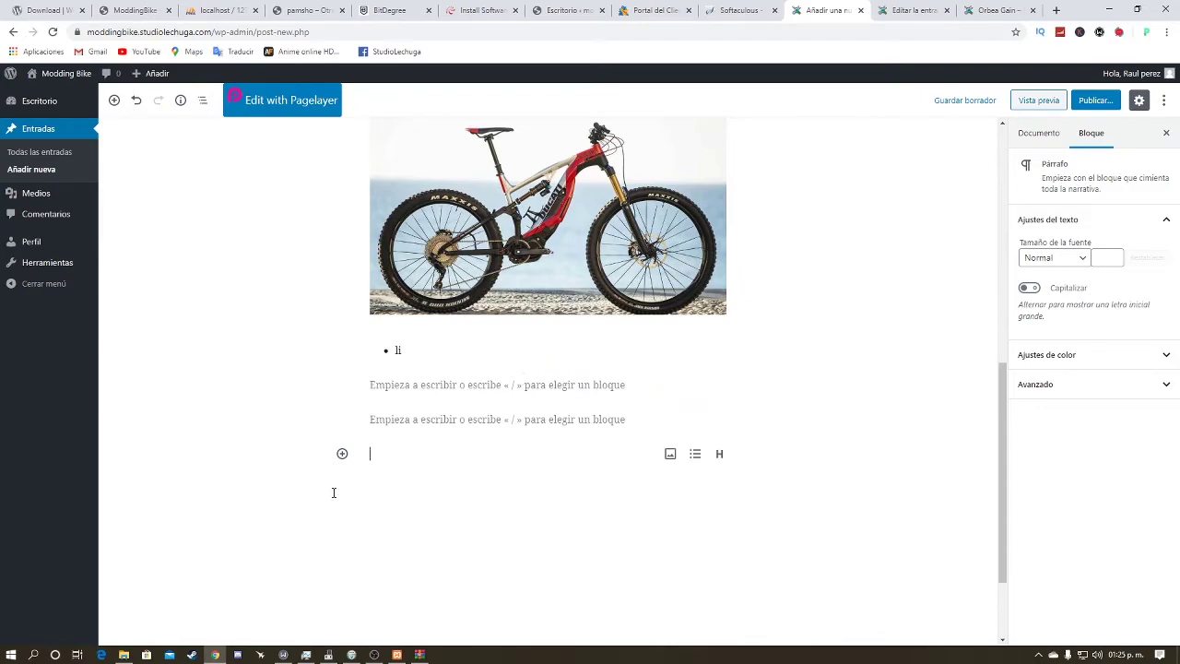
# Step: Insert an Archivo block offering download-6 from the media library
pyautogui.click(342, 455)
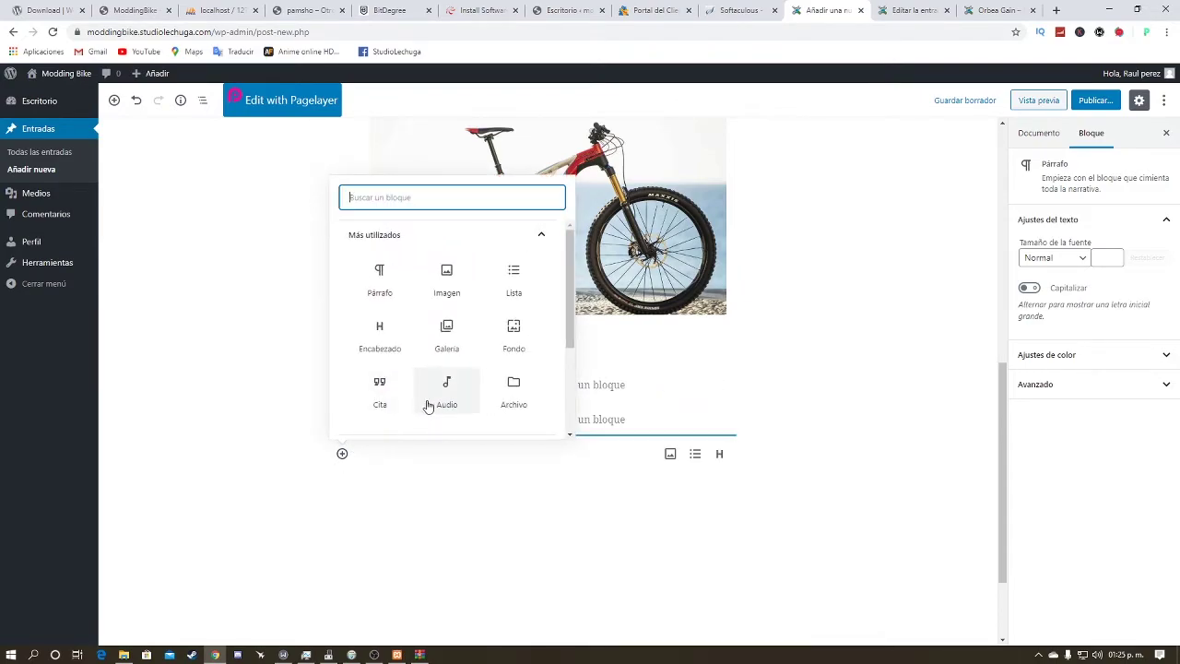
pyautogui.scroll(-1, 434, 402)
pyautogui.scroll(1, 438, 402)
pyautogui.scroll(-1, 439, 363)
pyautogui.scroll(1, 424, 380)
pyautogui.click(521, 394)
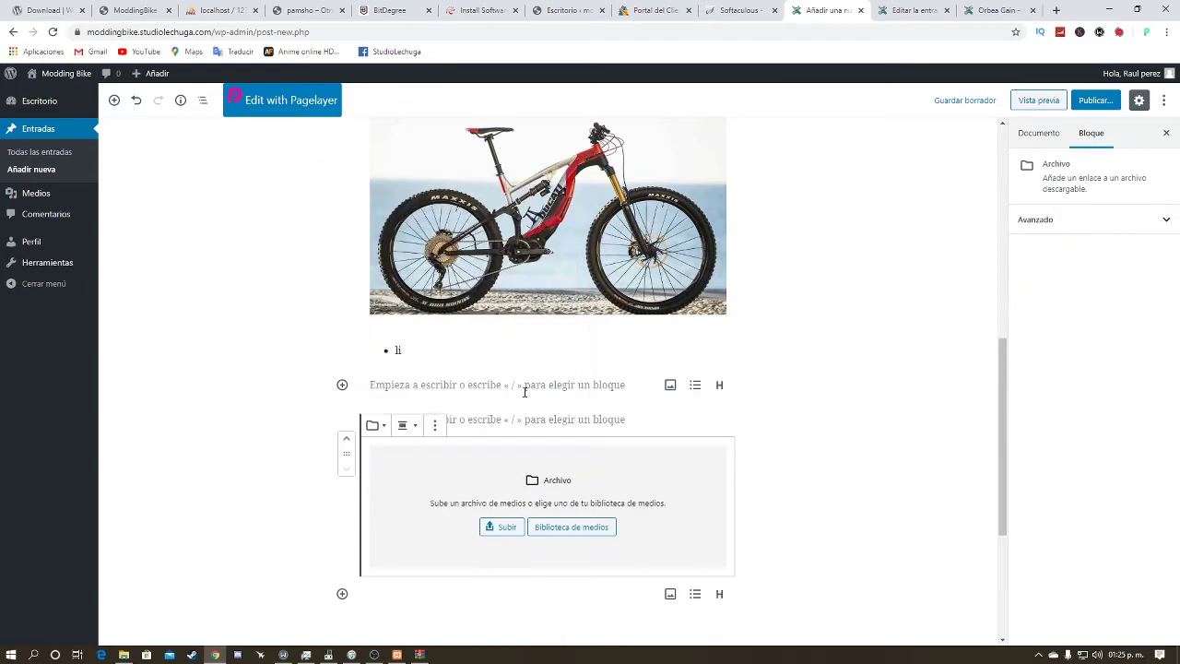
pyautogui.click(538, 527)
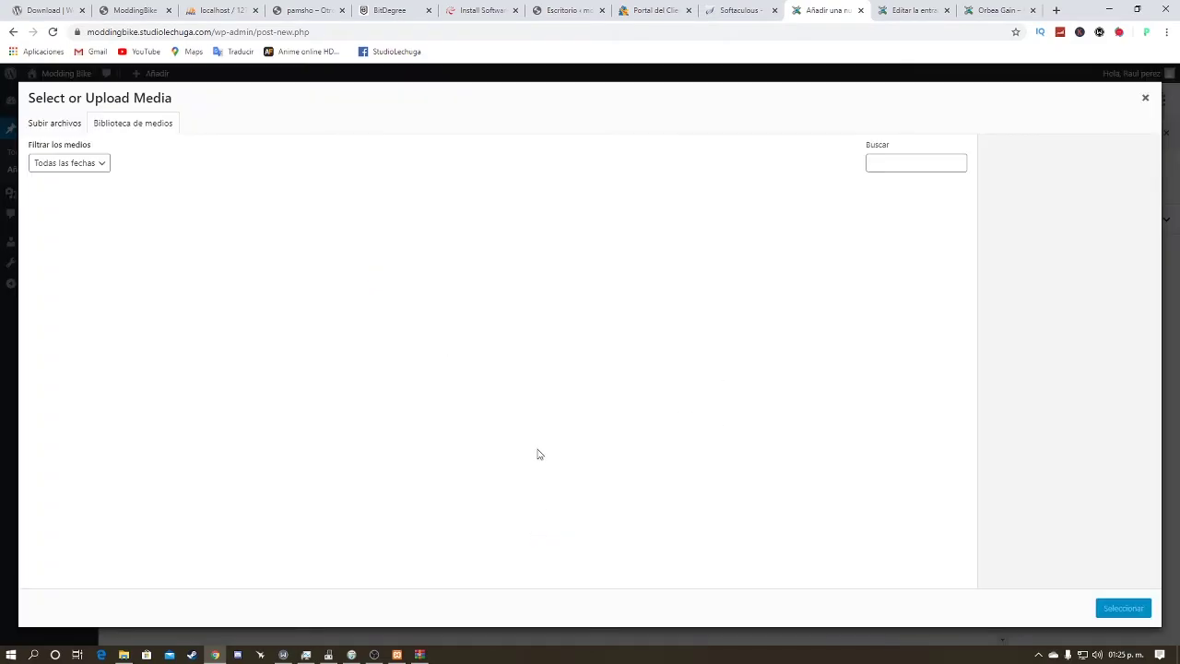
pyautogui.click(164, 225)
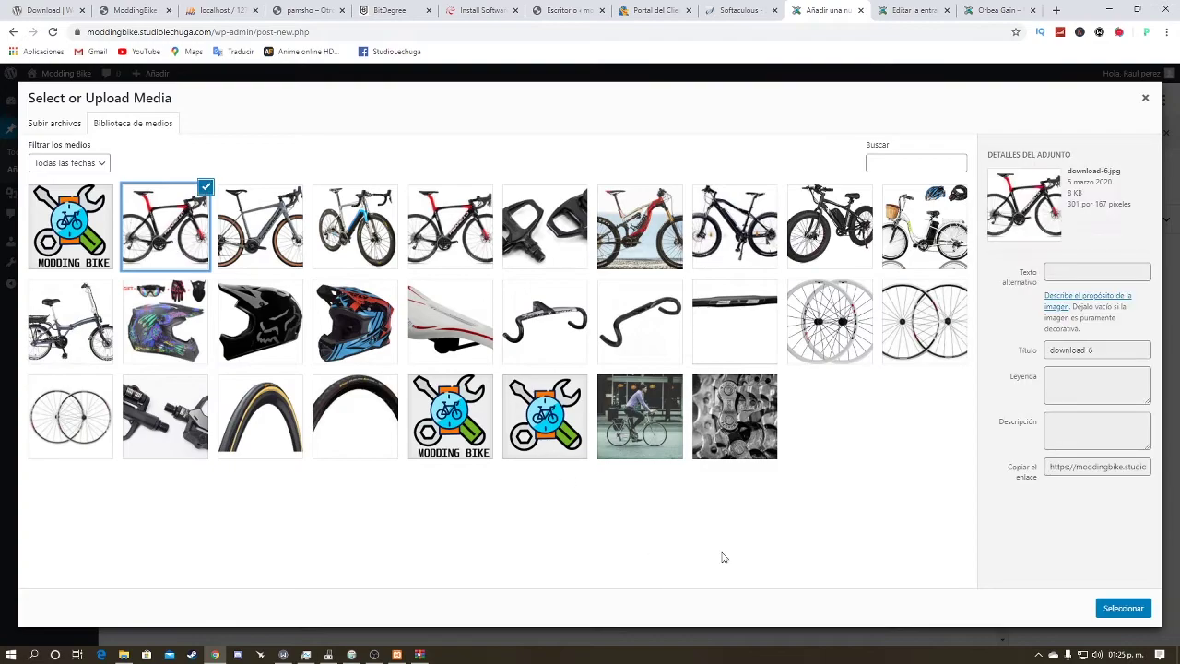
pyautogui.click(1122, 608)
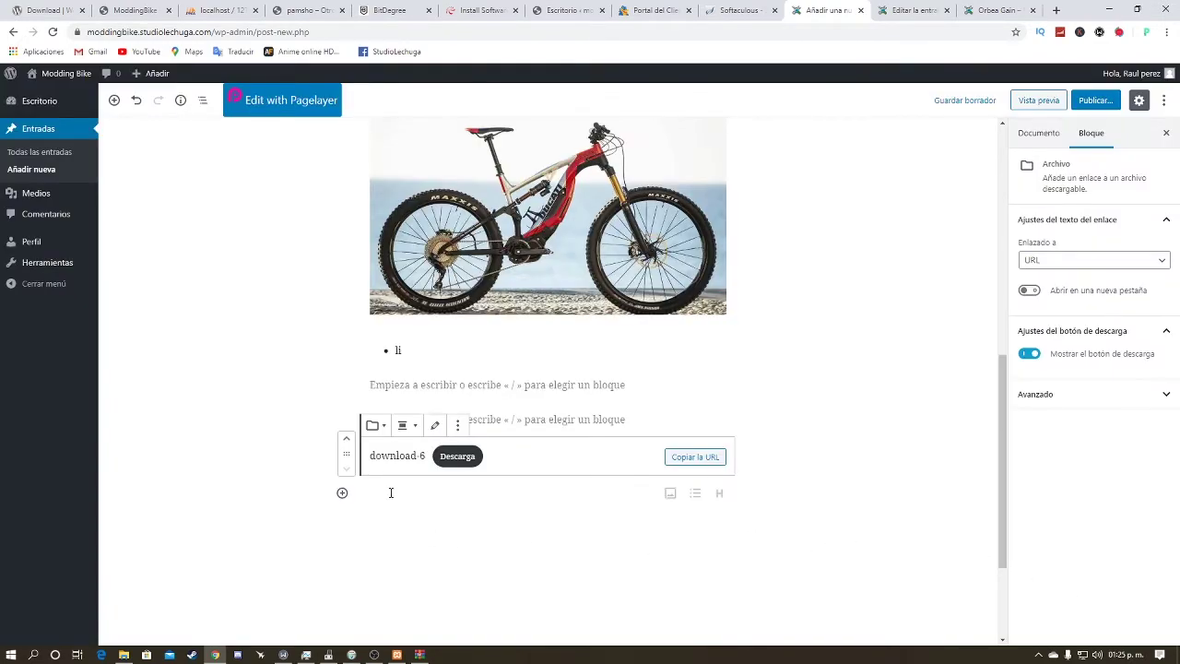
# Step: Insert a Tabla block from the Formatos category
pyautogui.click(342, 492)
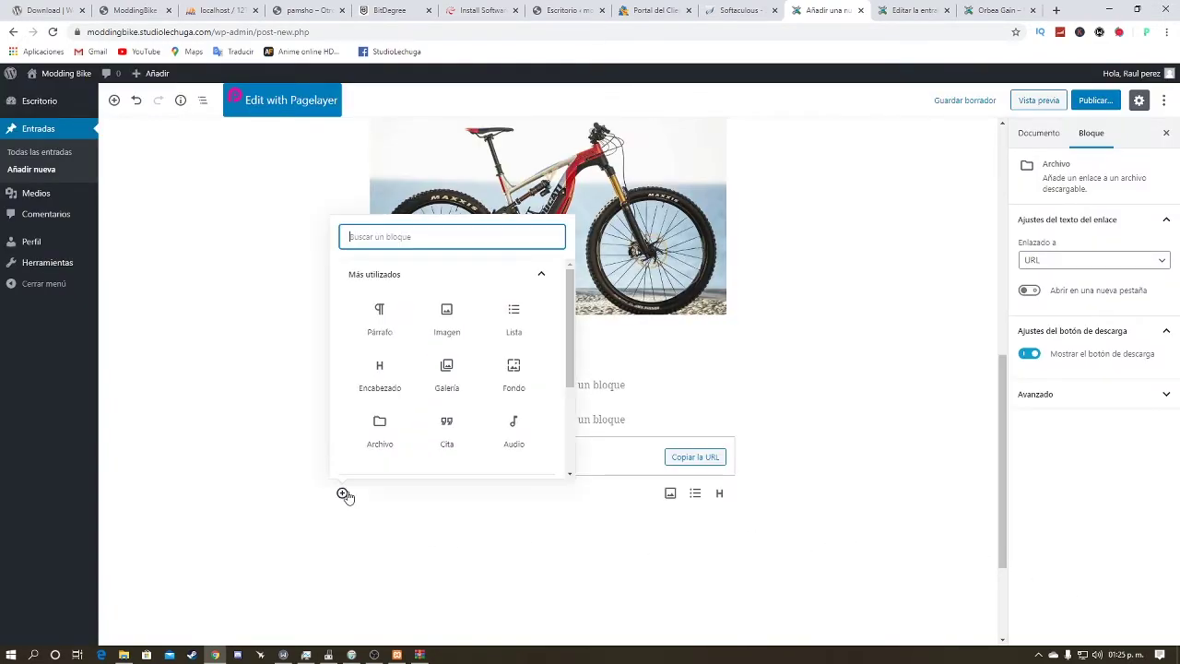
pyautogui.scroll(-3, 485, 349)
pyautogui.click(487, 337)
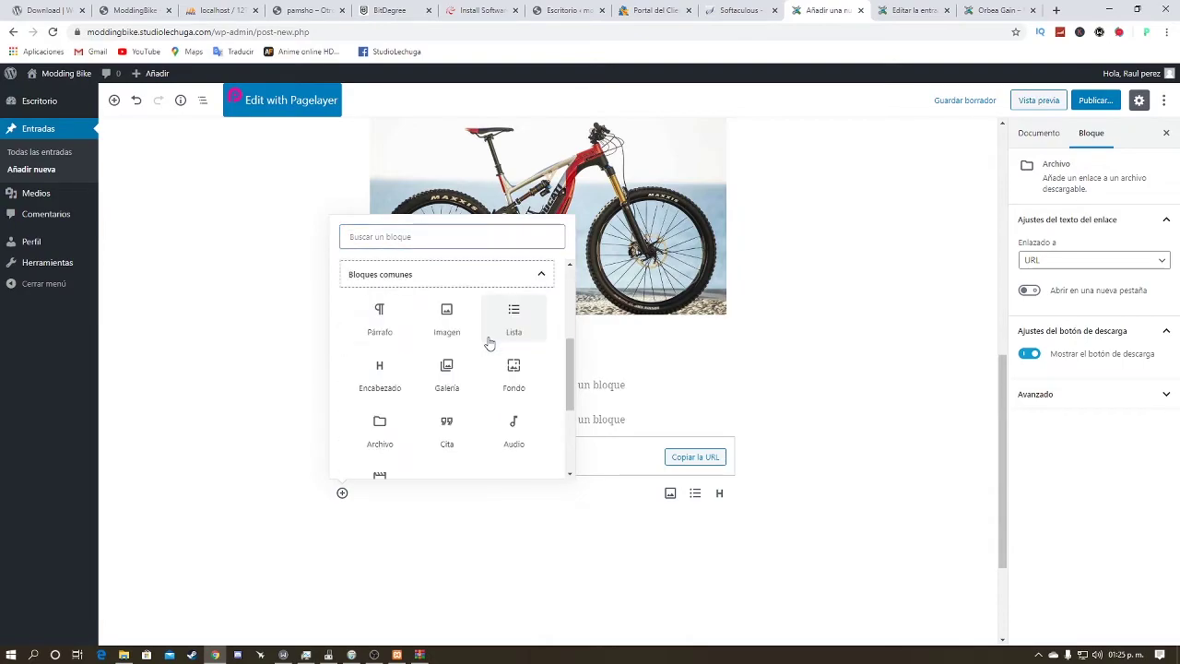
pyautogui.scroll(-3, 488, 347)
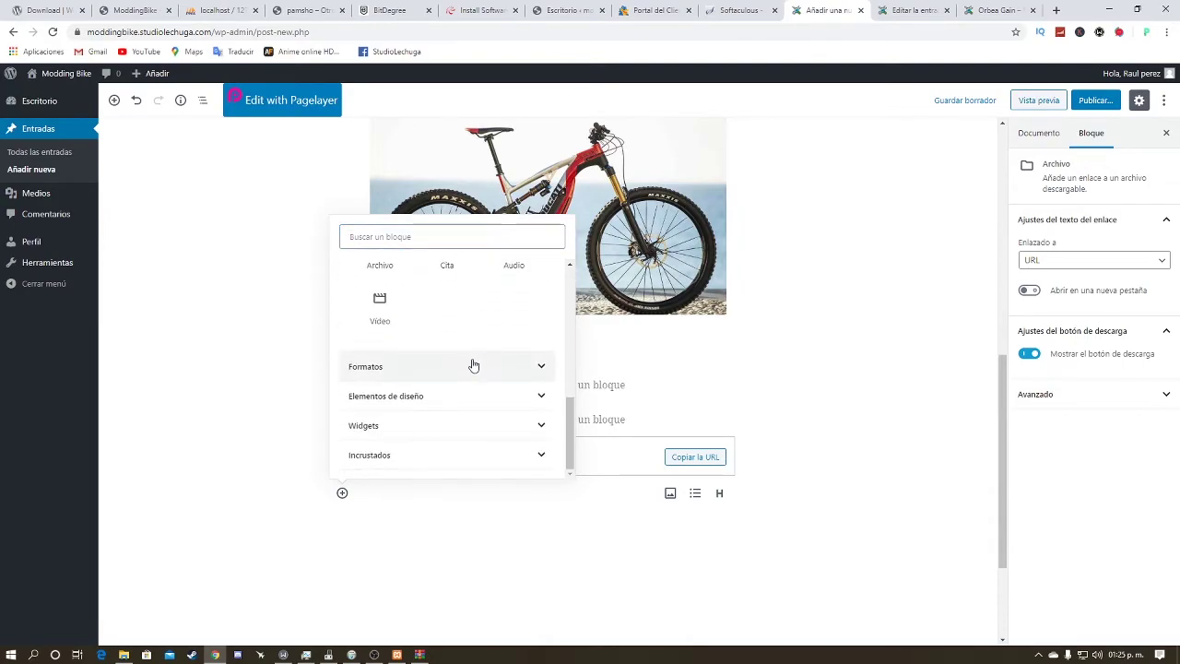
pyautogui.scroll(2, 470, 363)
pyautogui.scroll(-1, 405, 387)
pyautogui.click(427, 368)
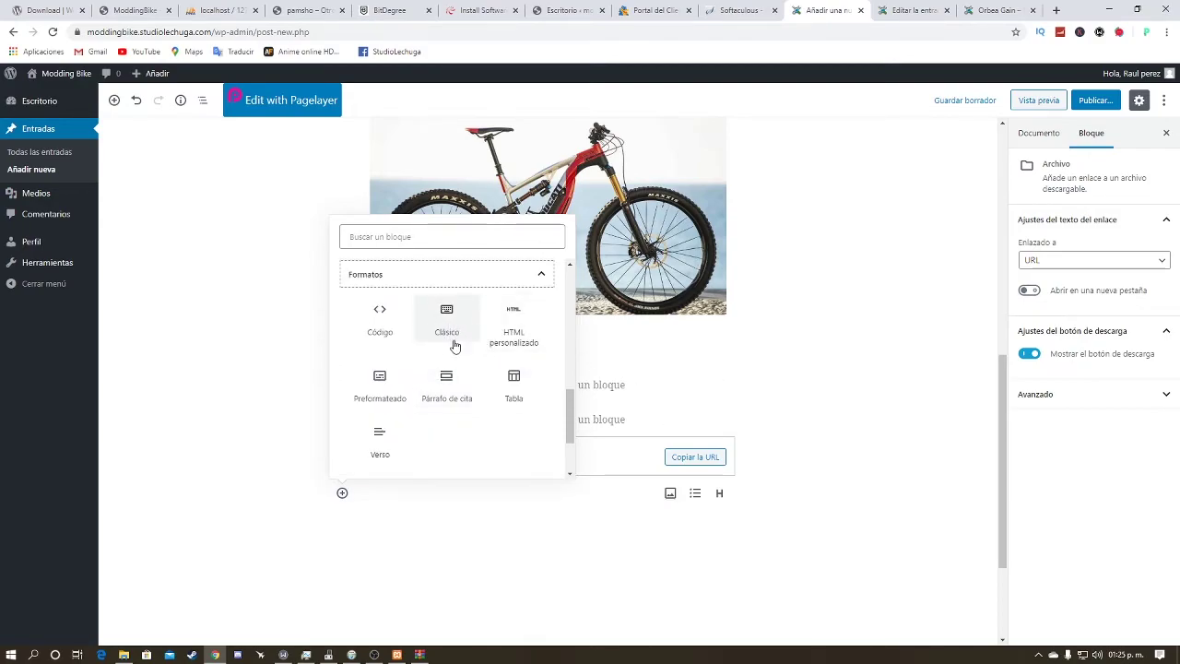
pyautogui.scroll(-1, 540, 372)
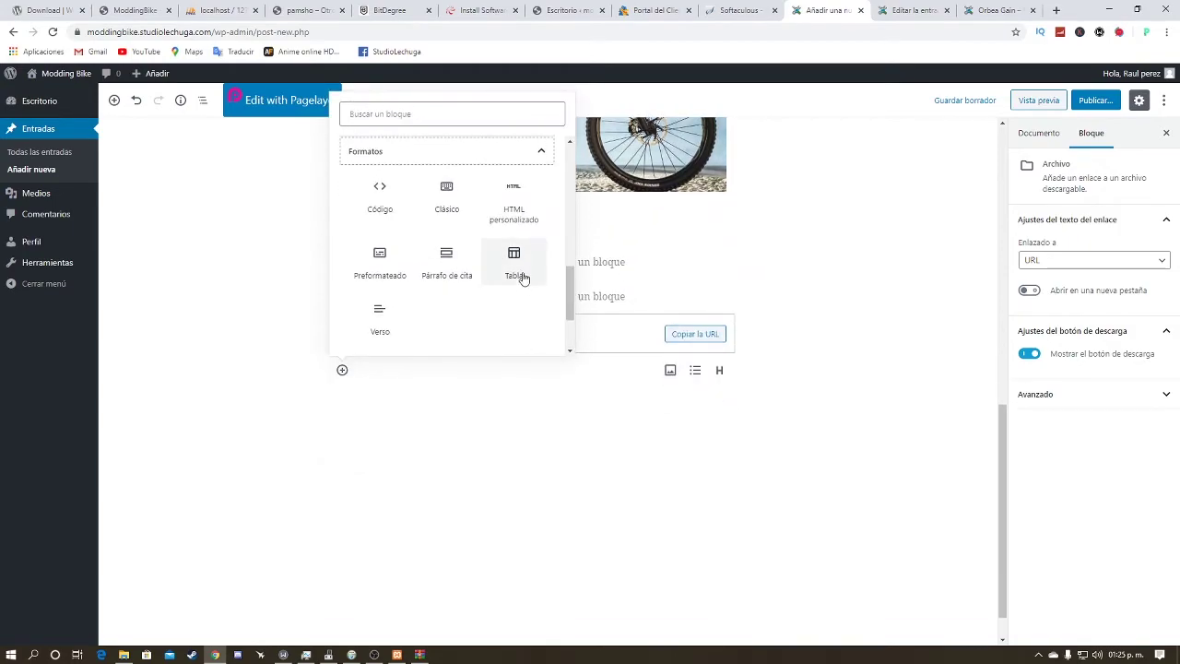
pyautogui.click(516, 277)
# Step: Create the table with 3 columns and 2 rows and click through its cells
pyautogui.click(529, 456)
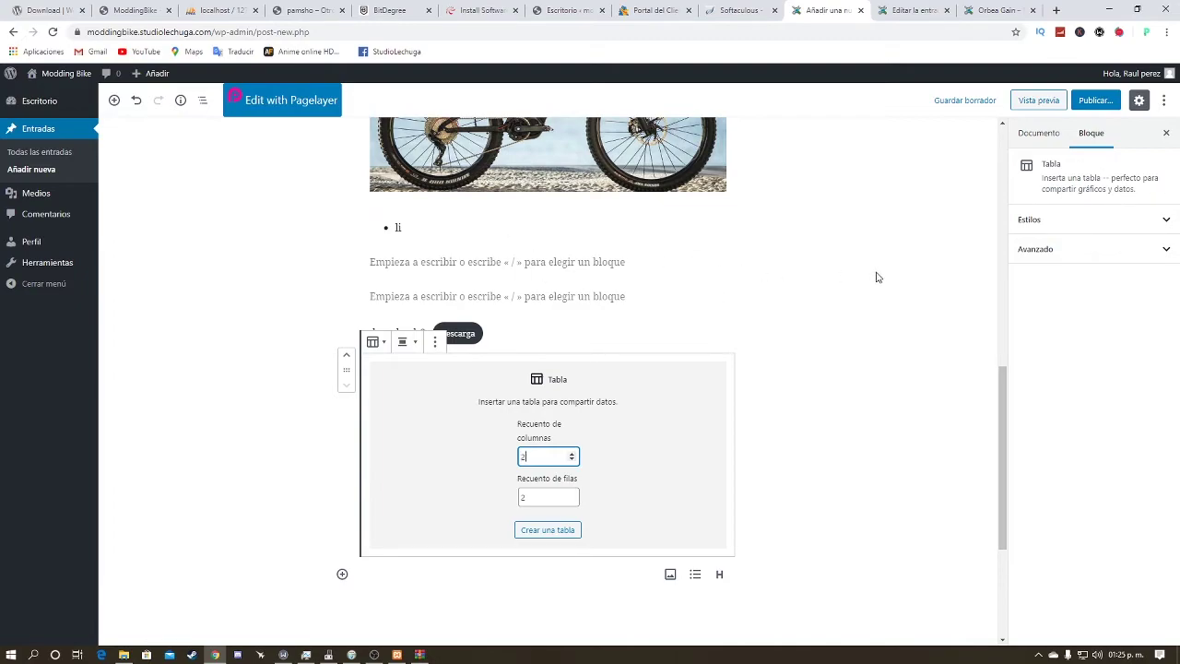
pyautogui.rightClick(776, 370)
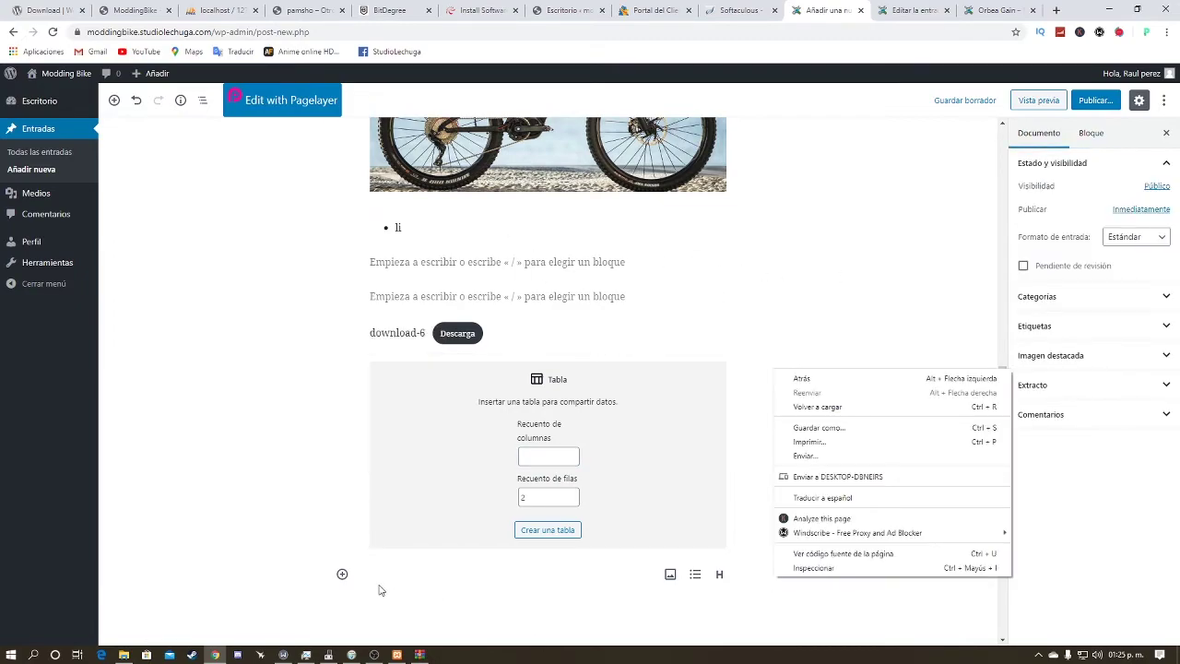
pyautogui.click(545, 458)
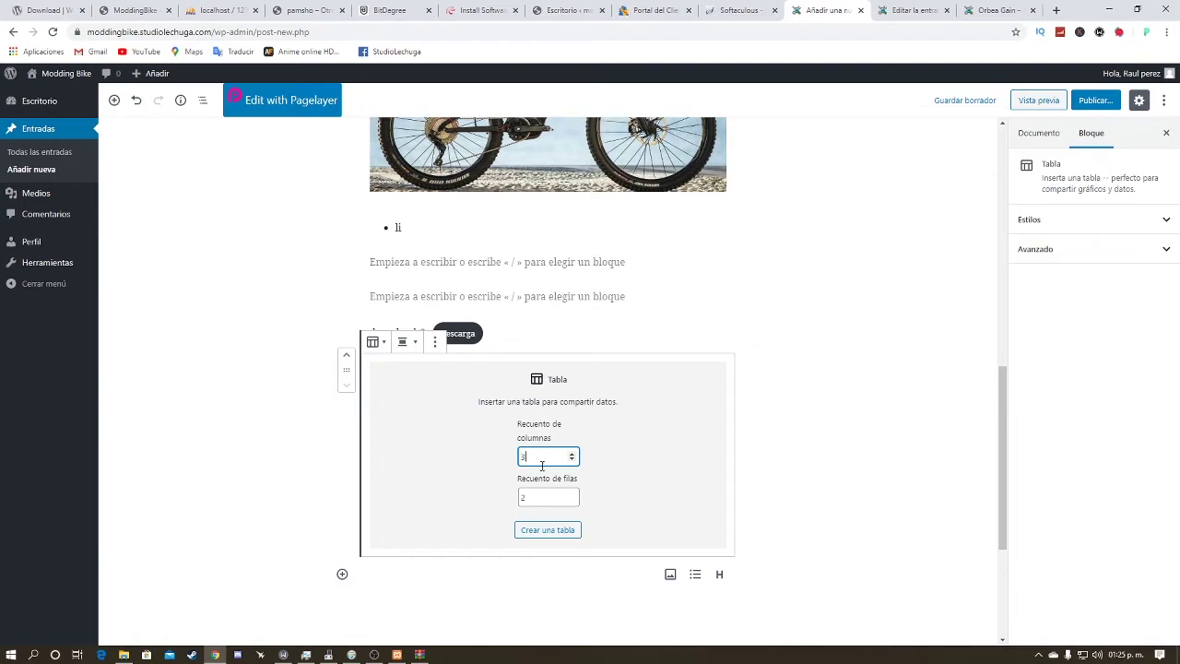
pyautogui.click(560, 532)
pyautogui.click(429, 365)
pyautogui.click(548, 374)
pyautogui.click(666, 406)
pyautogui.click(548, 406)
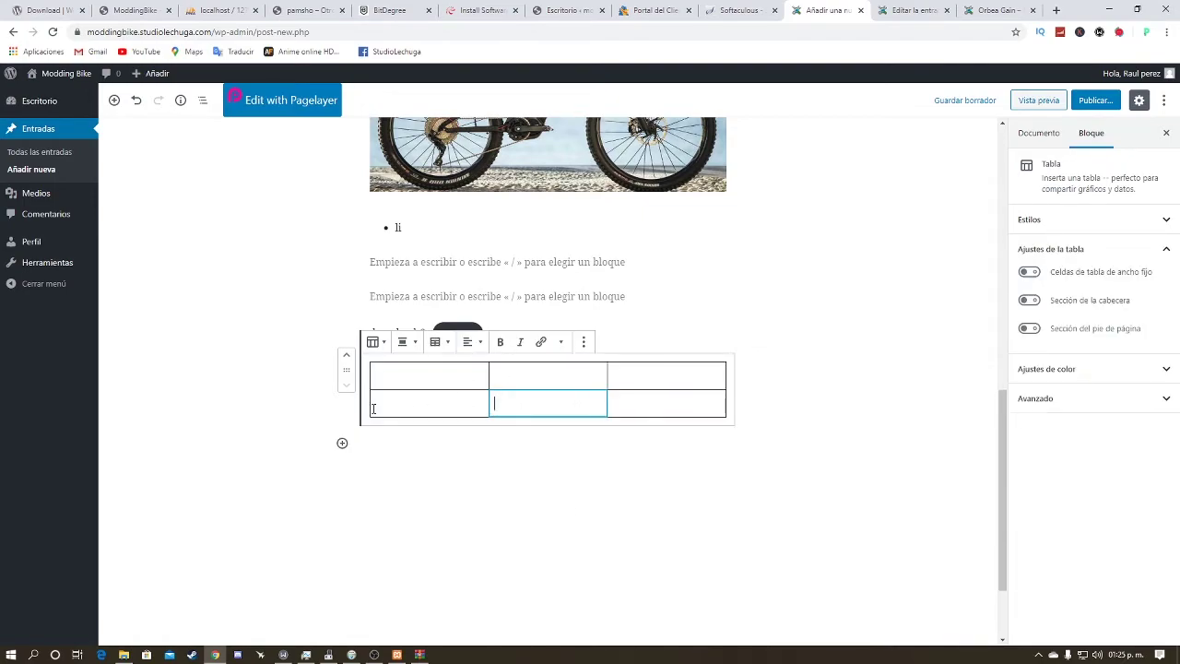
pyautogui.click(341, 444)
# Step: Insert a Botón block from Elementos de diseño below the table, labelled 'dawr'
pyautogui.scroll(-3, 448, 360)
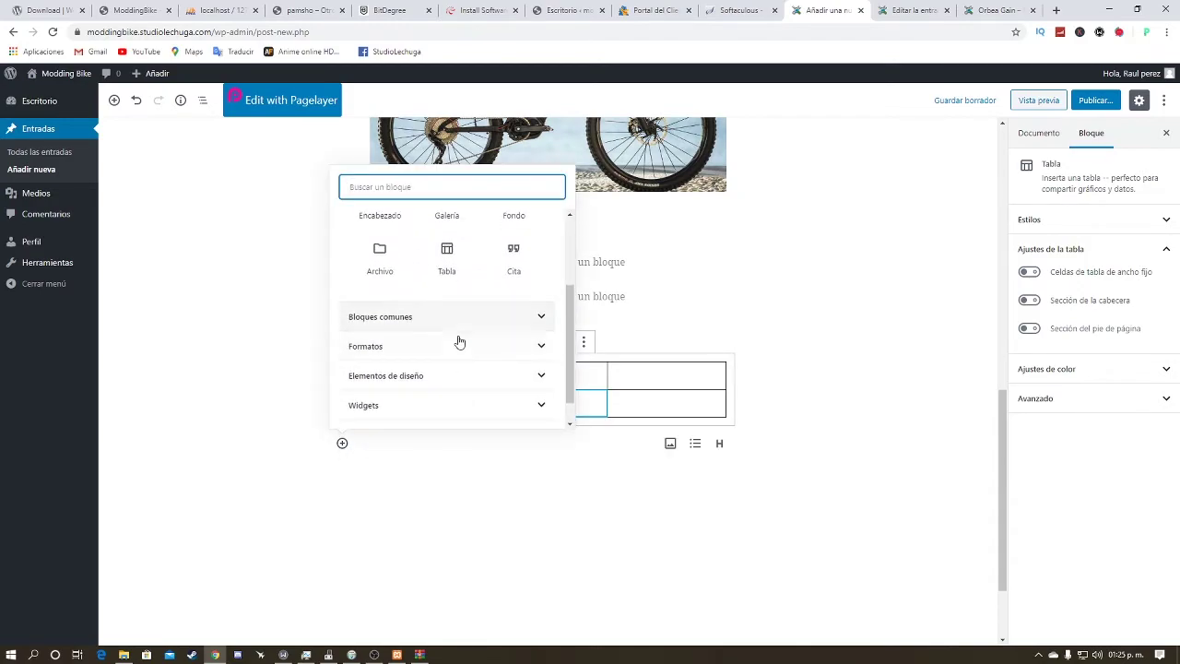
pyautogui.click(453, 375)
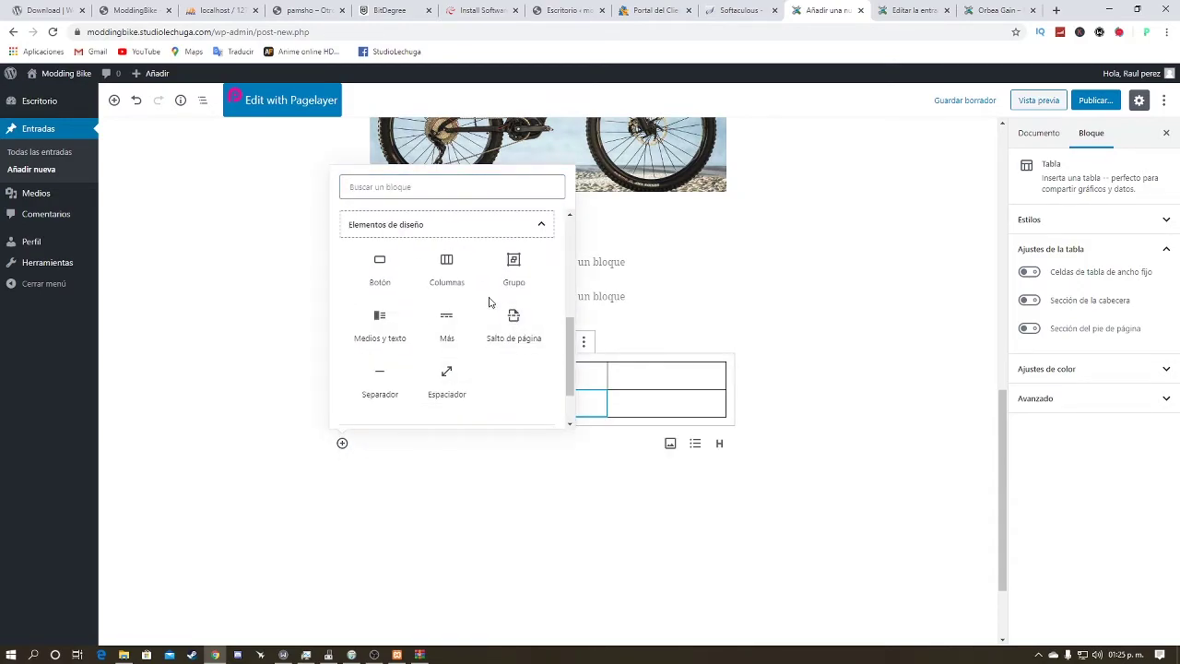
pyautogui.click(407, 286)
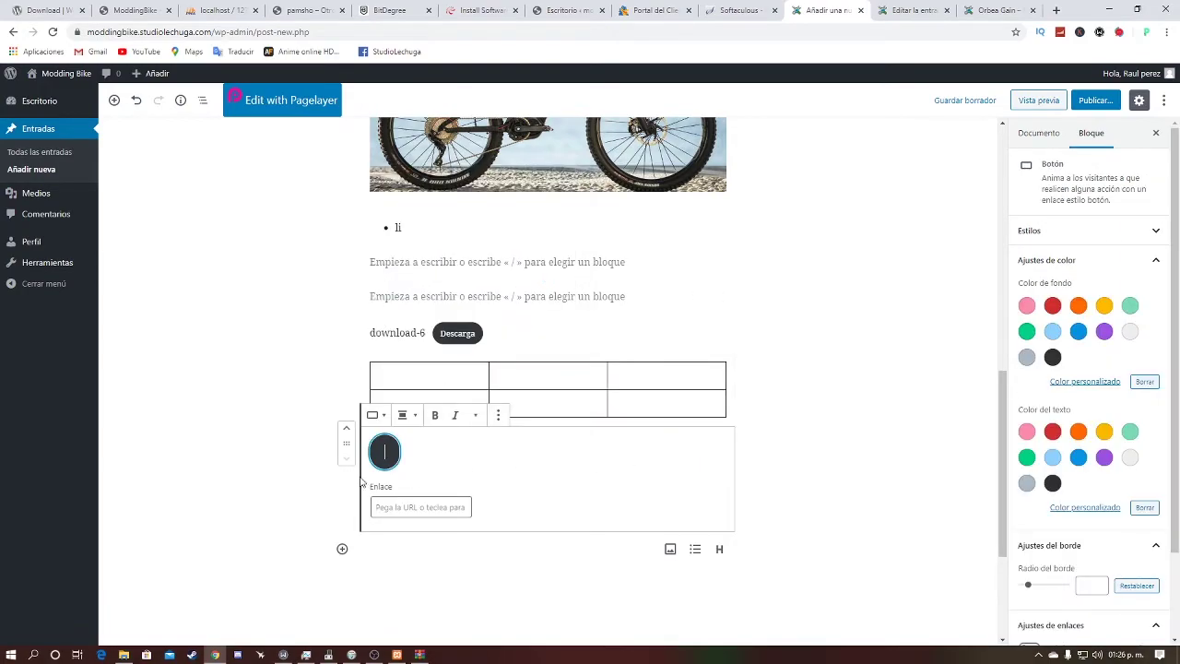
pyautogui.scroll(-1, 353, 485)
pyautogui.write('dawr')
pyautogui.click(408, 461)
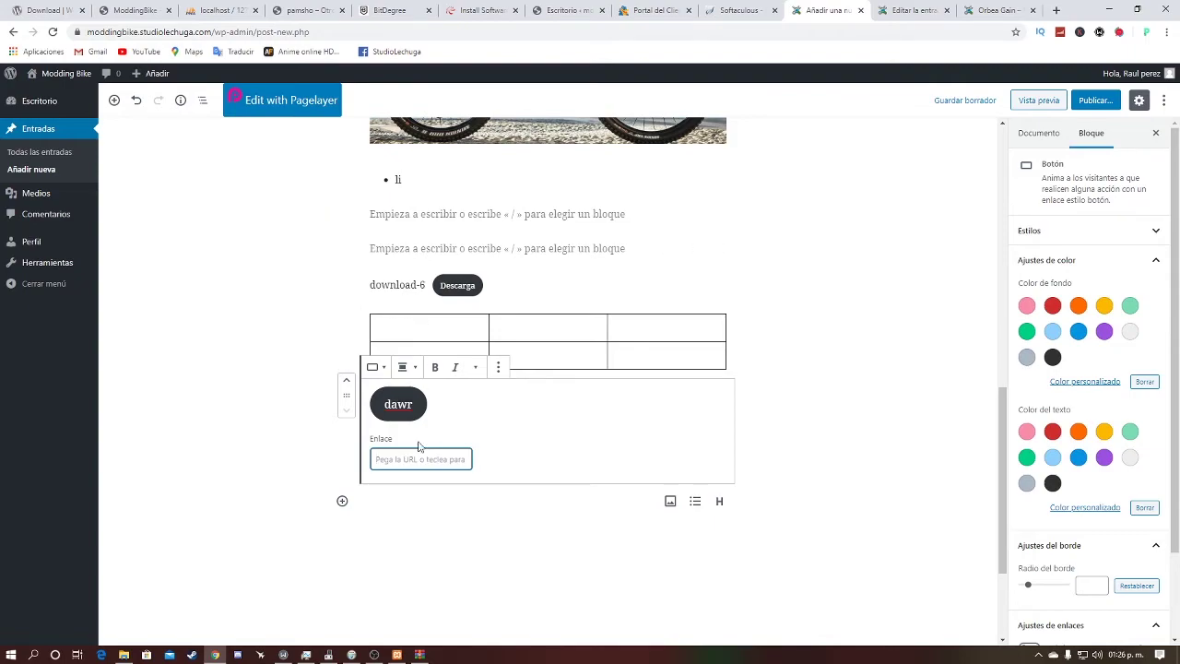
# Step: Add an empty paragraph below the 'dawr' button
pyautogui.click(506, 476)
pyautogui.click(325, 468)
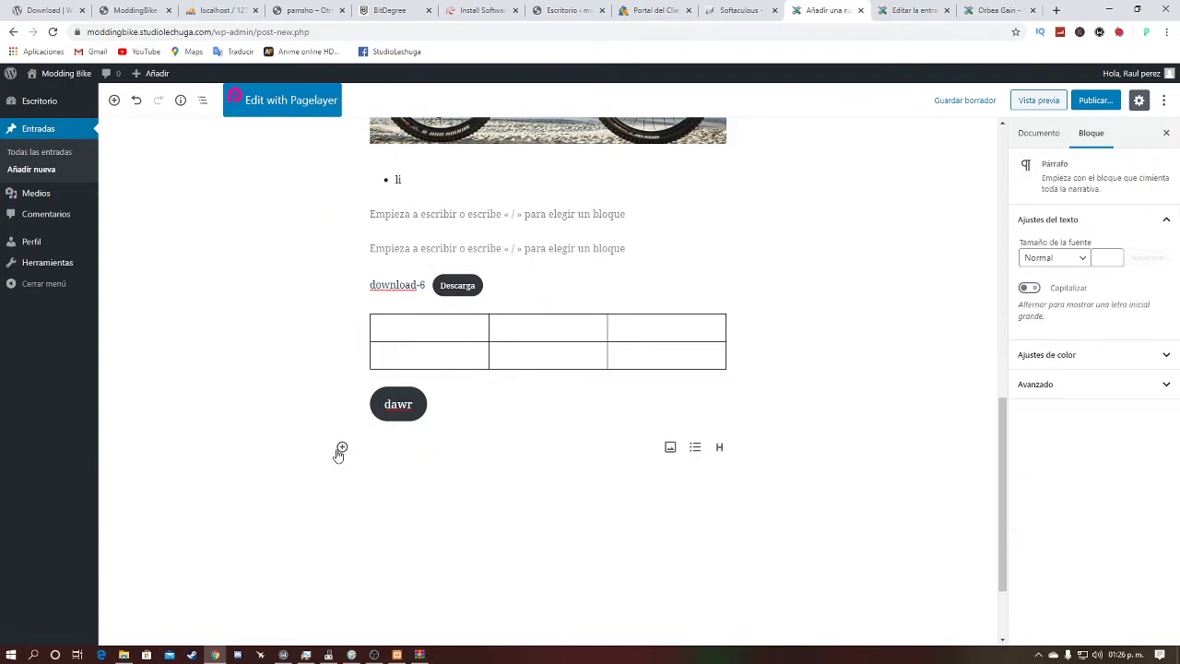
pyautogui.click(342, 447)
pyautogui.scroll(-3, 442, 368)
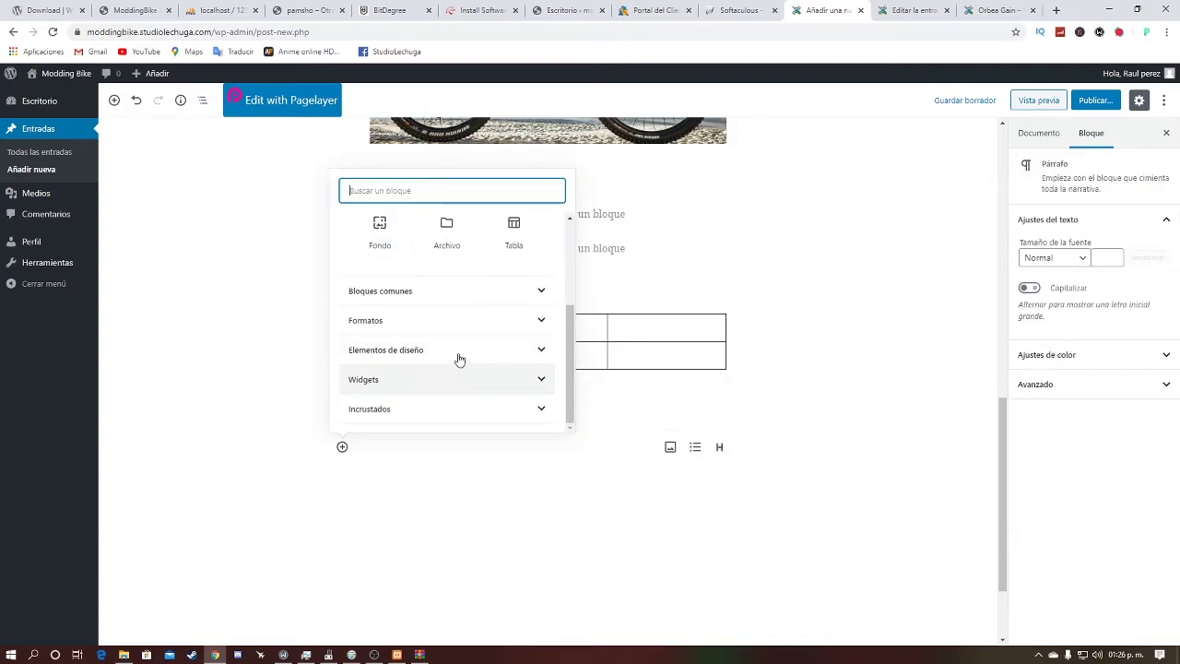
# Step: Insert an Últimas entradas widget below the 'dawr' button, listing five recent posts like Orbea Gain
pyautogui.click(456, 352)
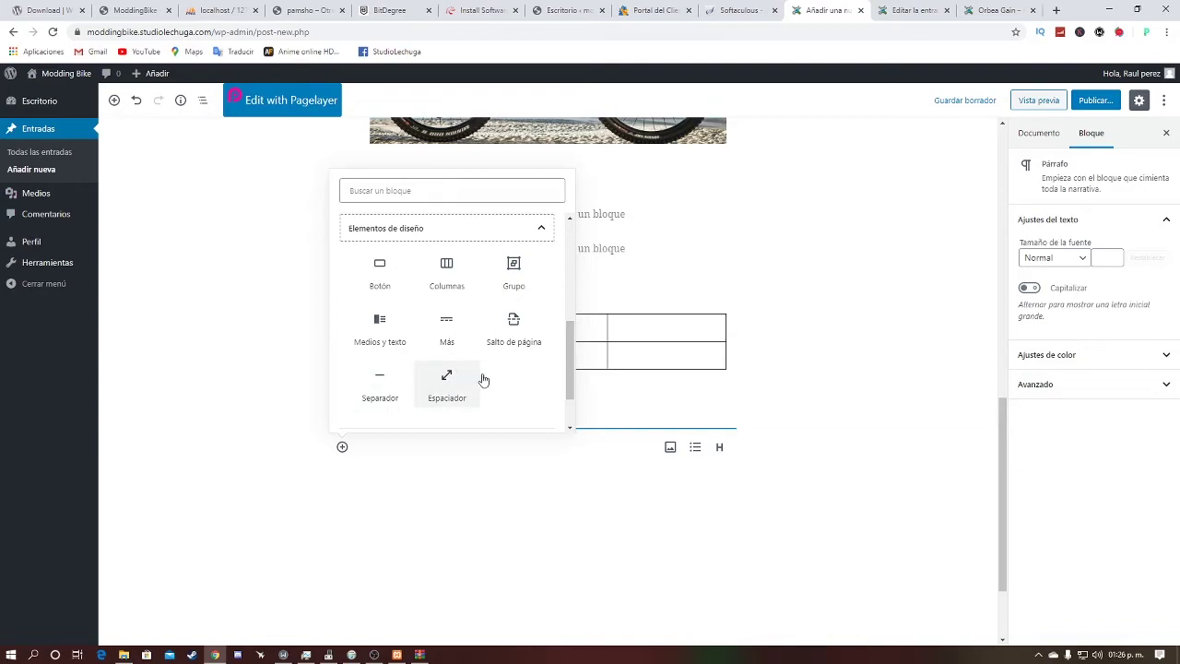
pyautogui.scroll(-1, 433, 378)
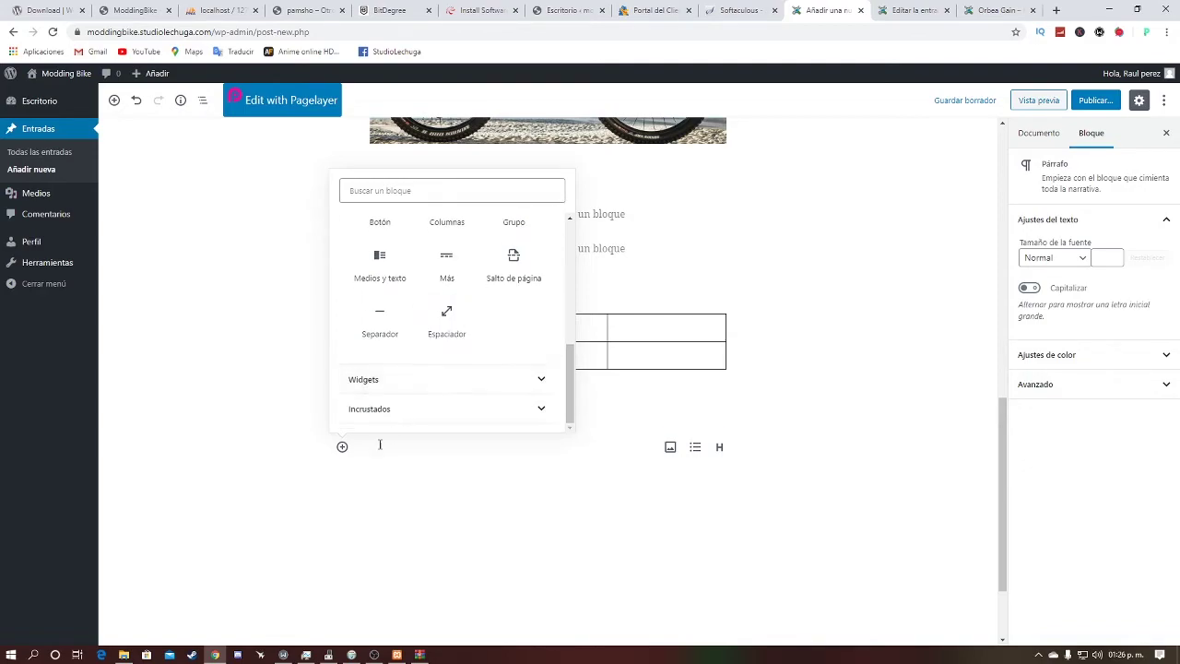
pyautogui.click(453, 387)
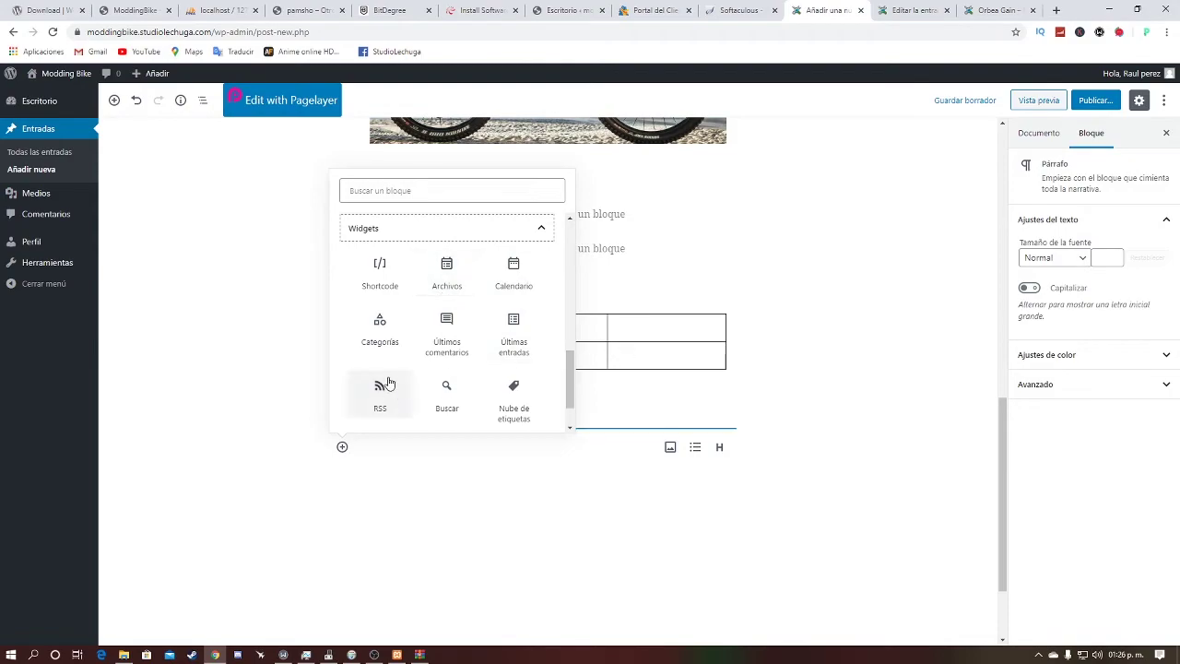
pyautogui.scroll(-1, 512, 290)
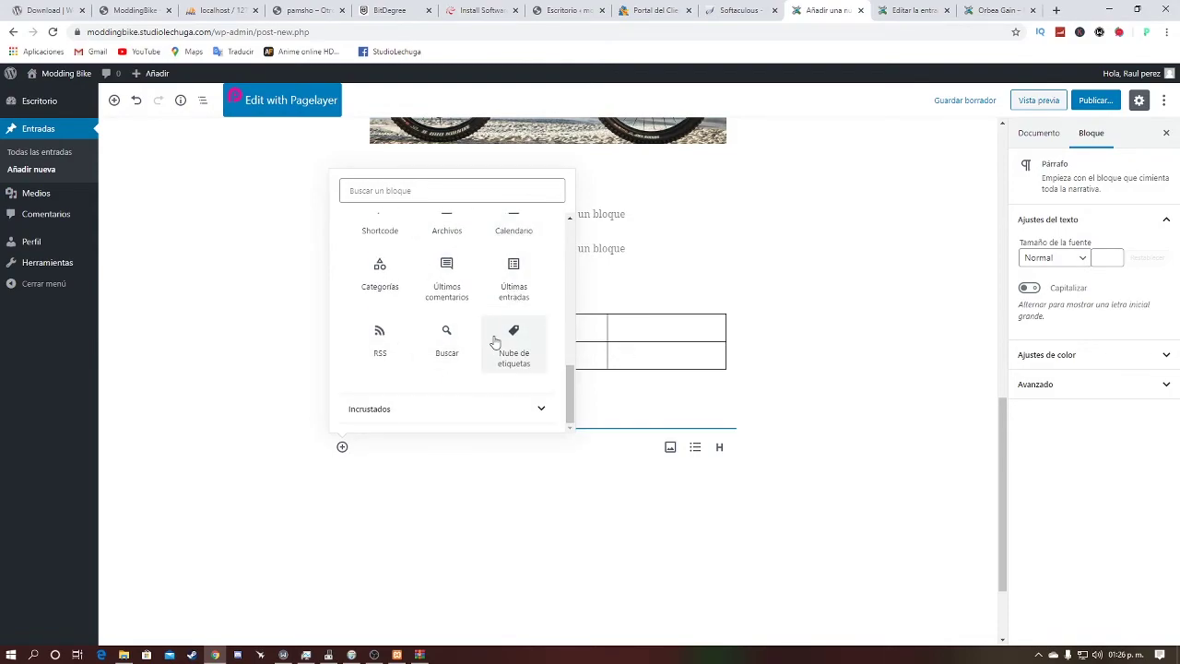
pyautogui.scroll(1, 502, 318)
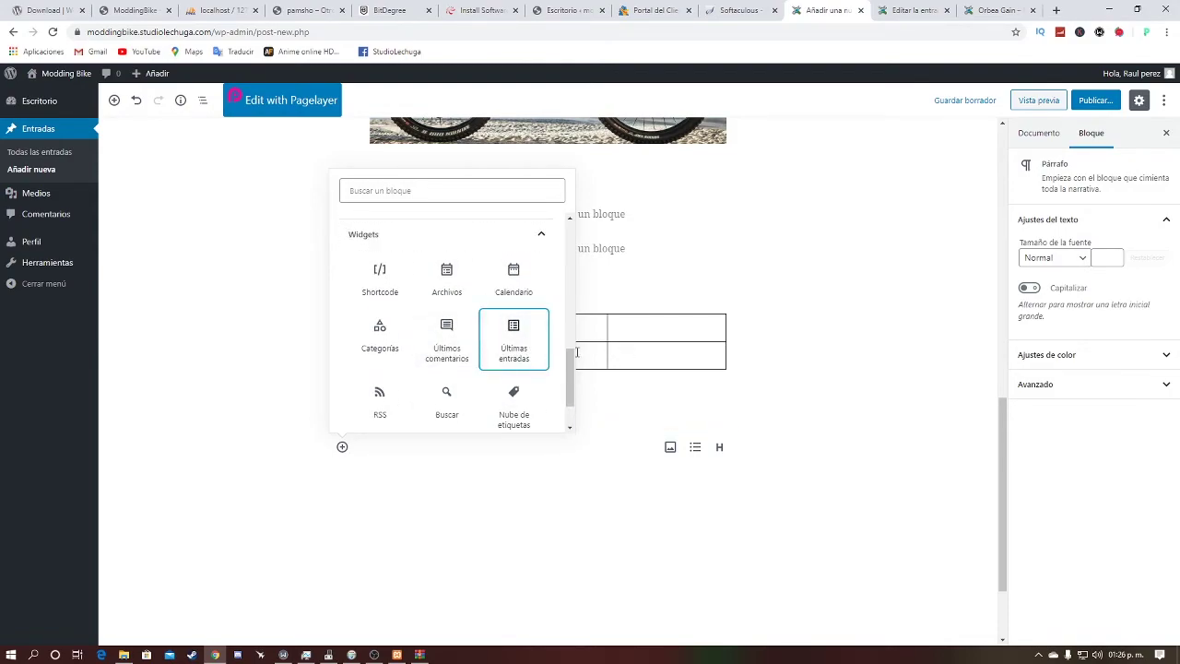
pyautogui.click(521, 341)
pyautogui.click(603, 394)
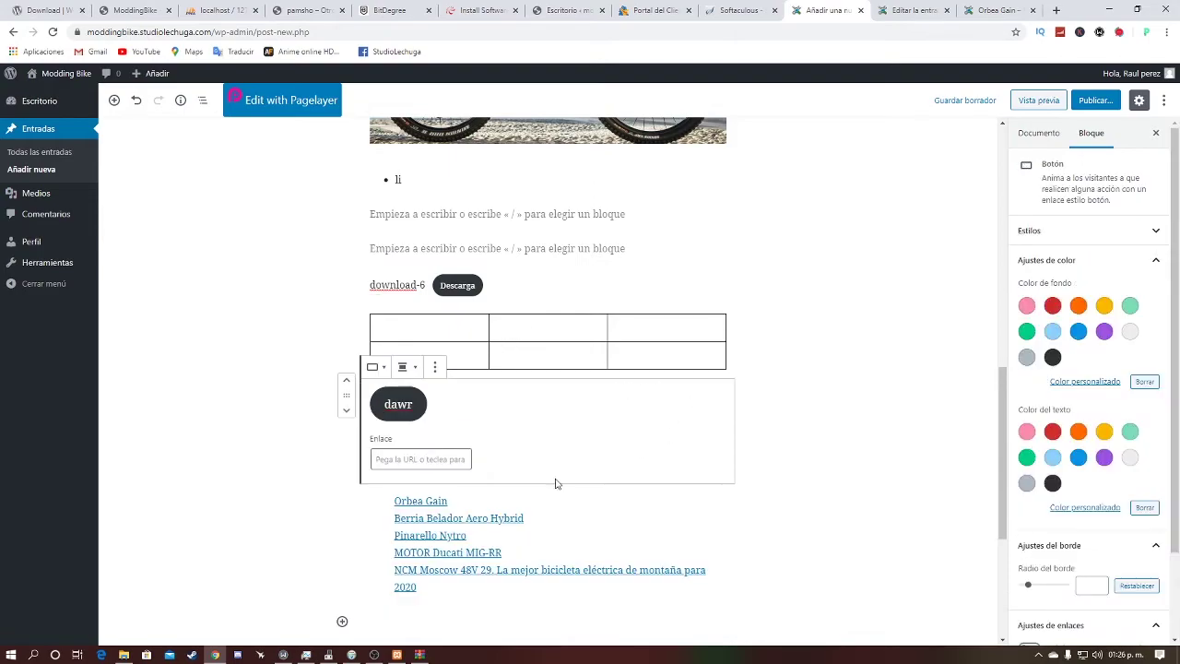
pyautogui.scroll(-1, 387, 502)
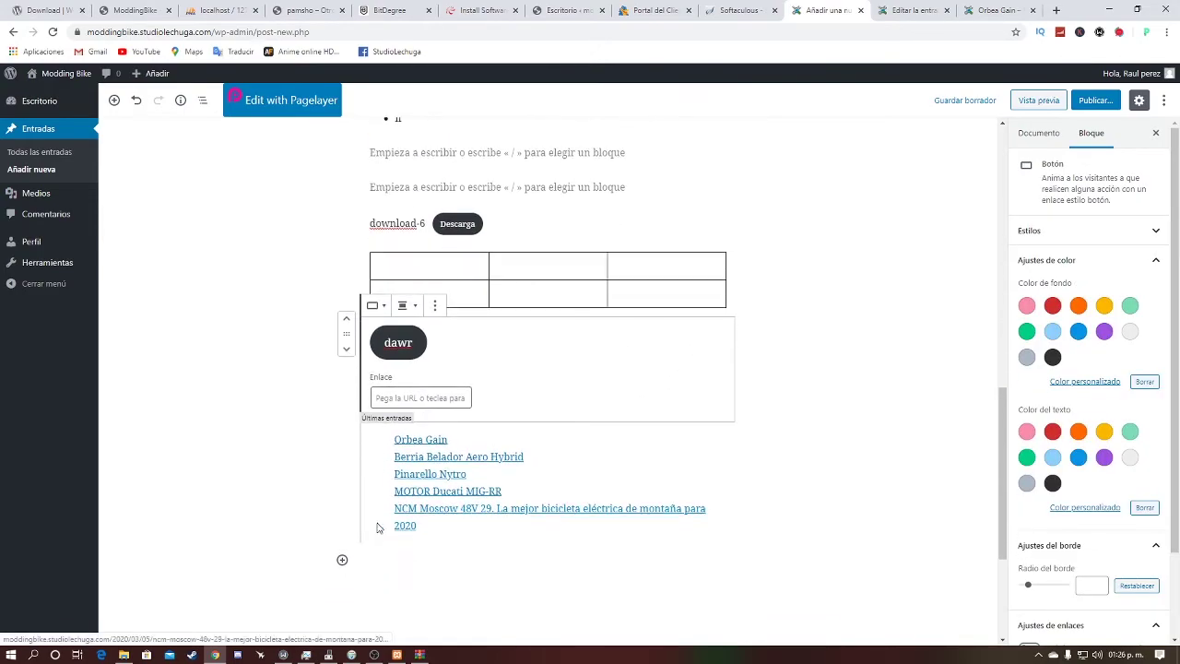
pyautogui.click(342, 559)
pyautogui.scroll(-5, 369, 526)
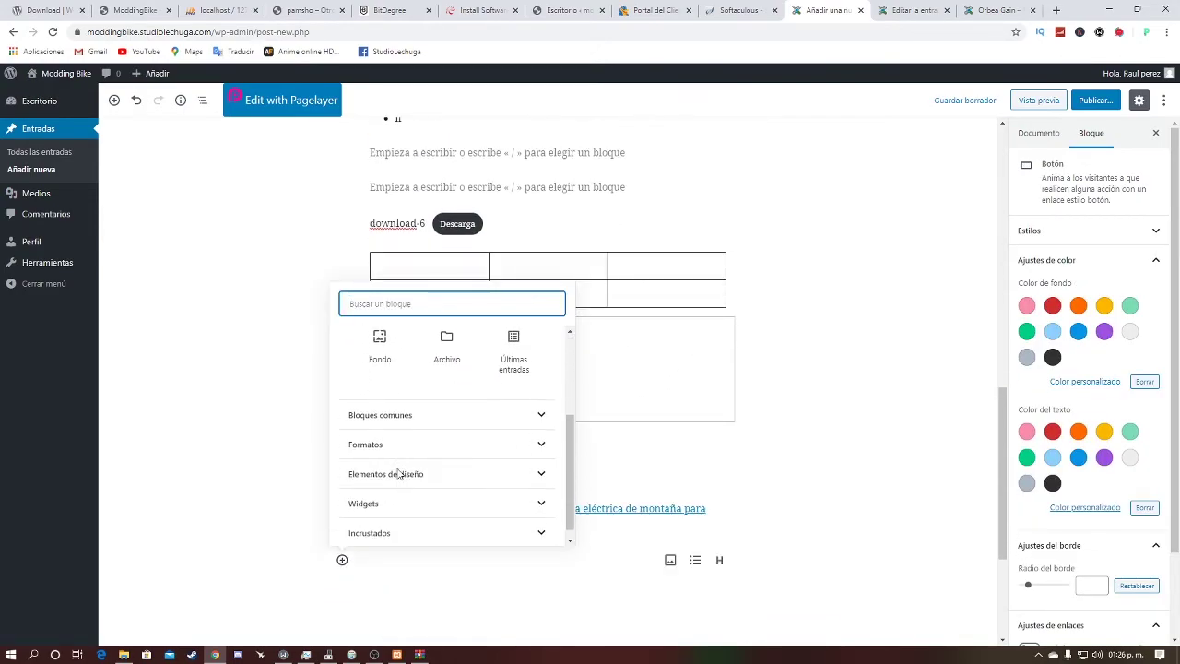
# Step: Insert a generic Incrustado block from the Incrustados section below the latest-posts list
pyautogui.click(443, 521)
pyautogui.scroll(-1, 479, 469)
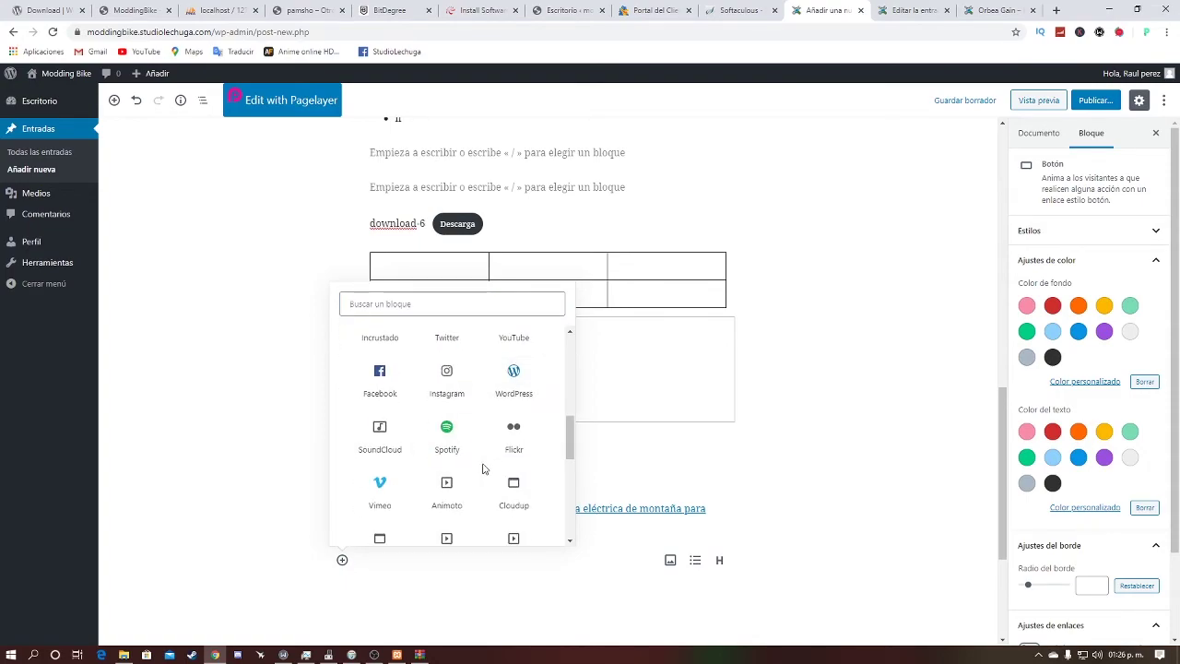
pyautogui.scroll(2, 482, 469)
pyautogui.scroll(1, 482, 469)
pyautogui.scroll(-2, 482, 470)
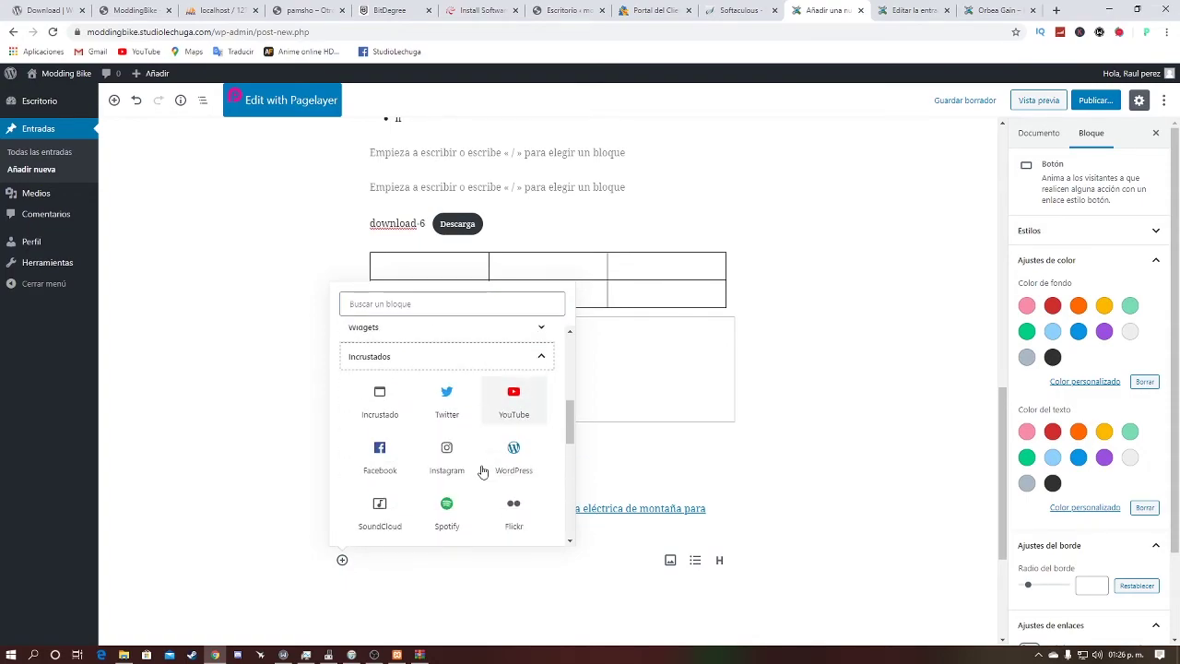
pyautogui.scroll(-1, 481, 470)
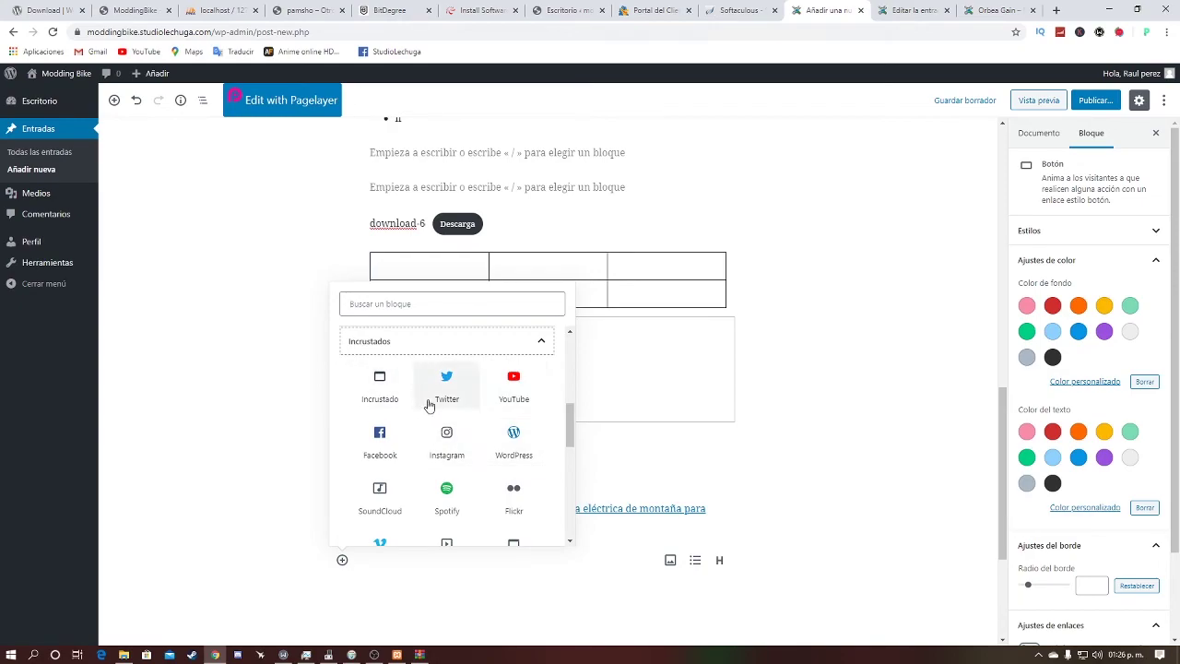
pyautogui.scroll(-3, 448, 429)
pyautogui.scroll(-6, 539, 425)
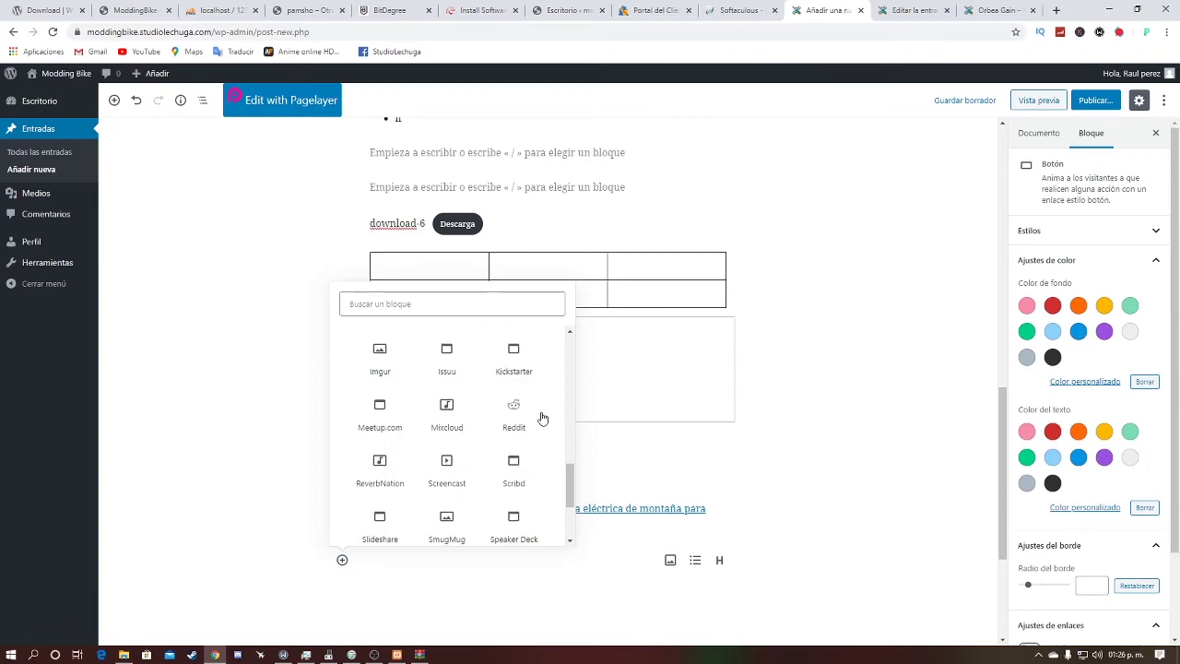
pyautogui.scroll(15, 512, 461)
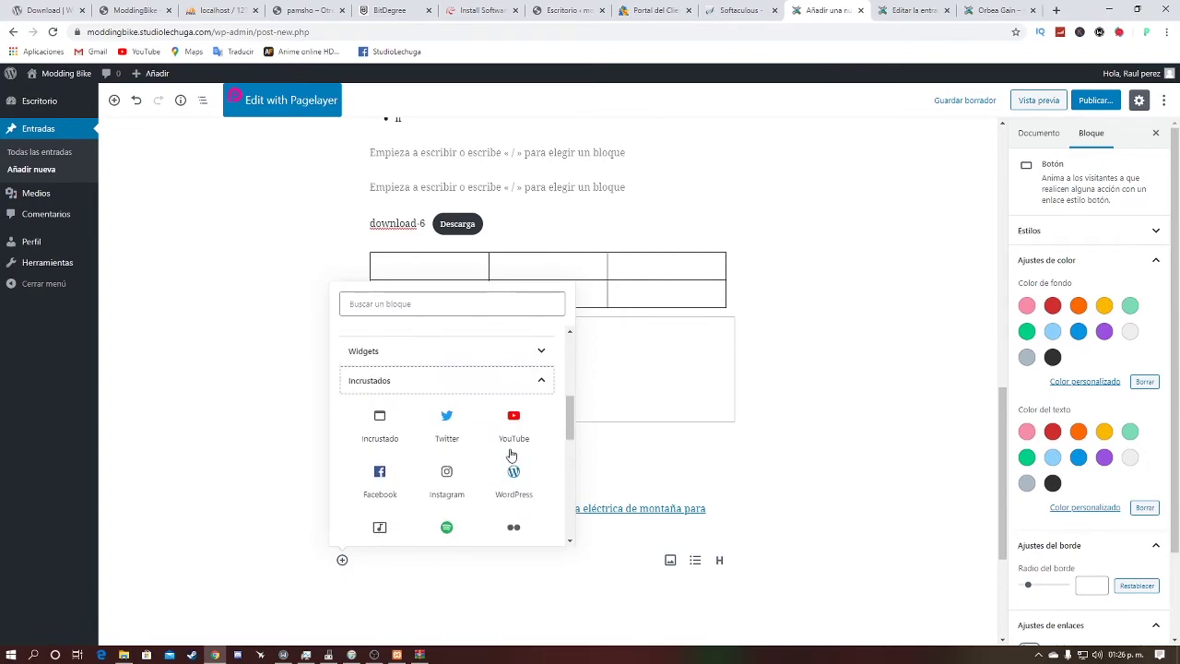
pyautogui.scroll(-7, 511, 456)
pyautogui.scroll(1, 510, 464)
pyautogui.click(380, 424)
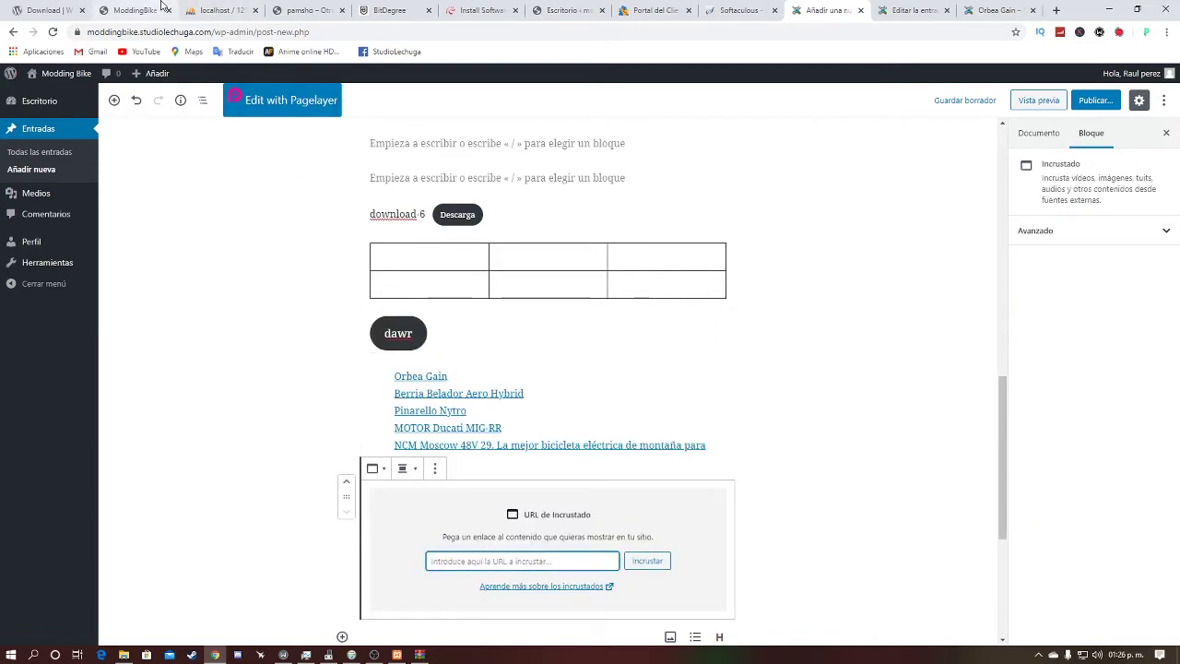
# Step: Paste the BitDegree course URL into the embed block and try Incrustar; WordPress reports it cannot embed
pyautogui.hotkey('ctrl', 'v')
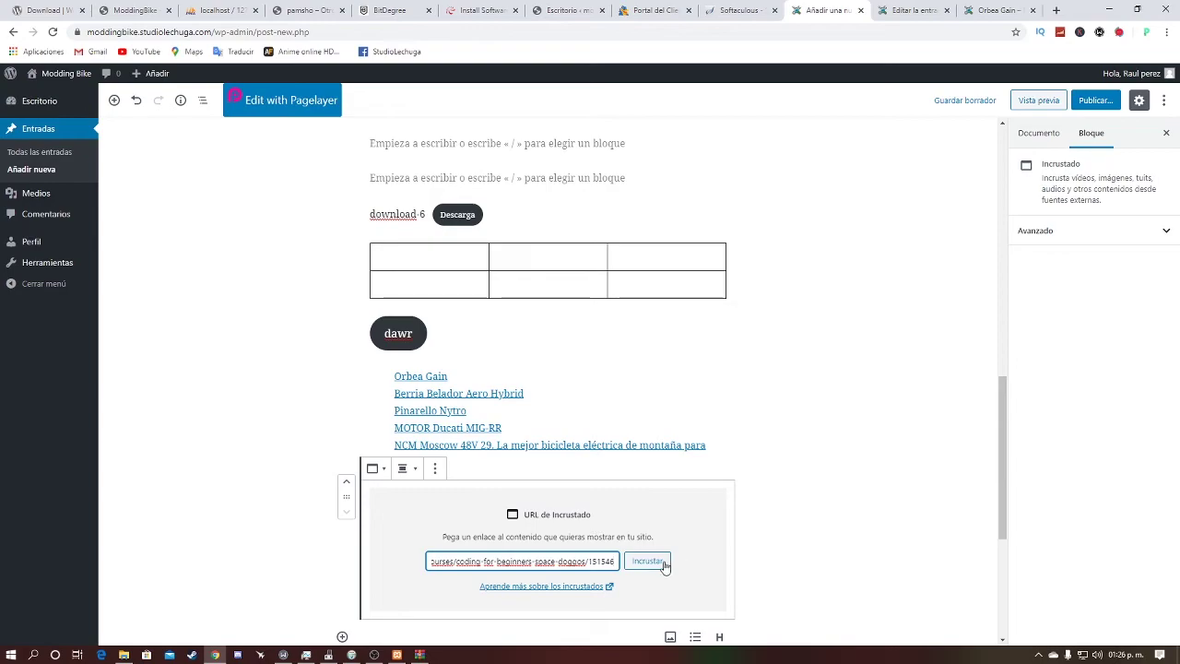
pyautogui.click(652, 561)
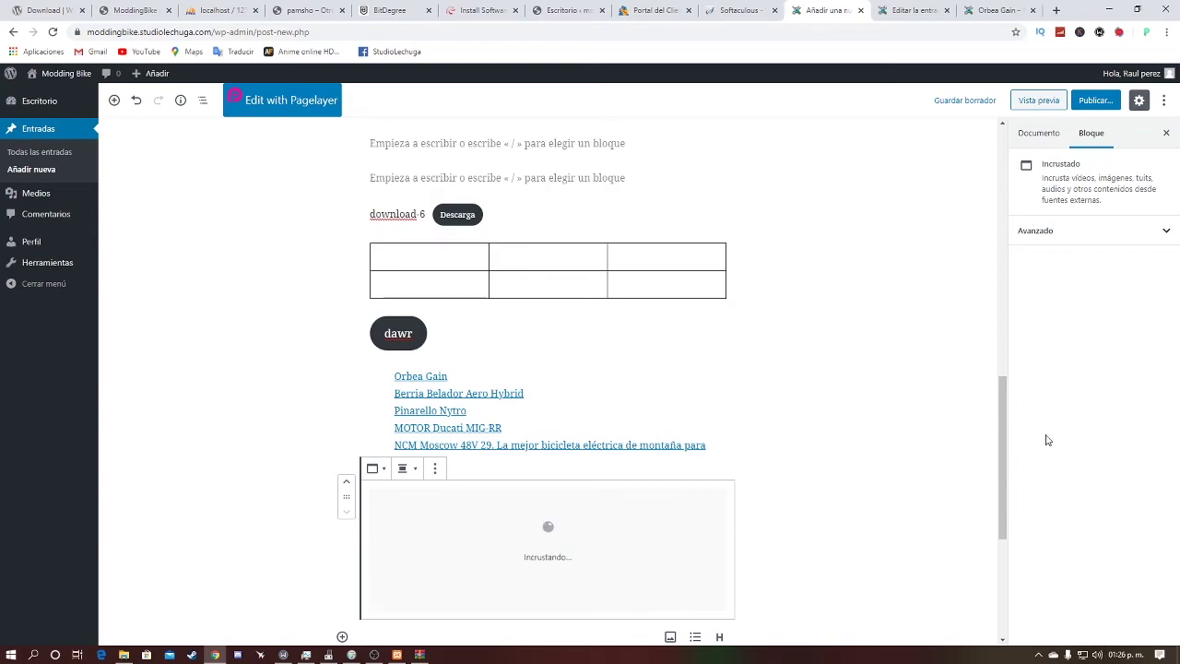
pyautogui.click(893, 452)
pyautogui.scroll(-2, 737, 535)
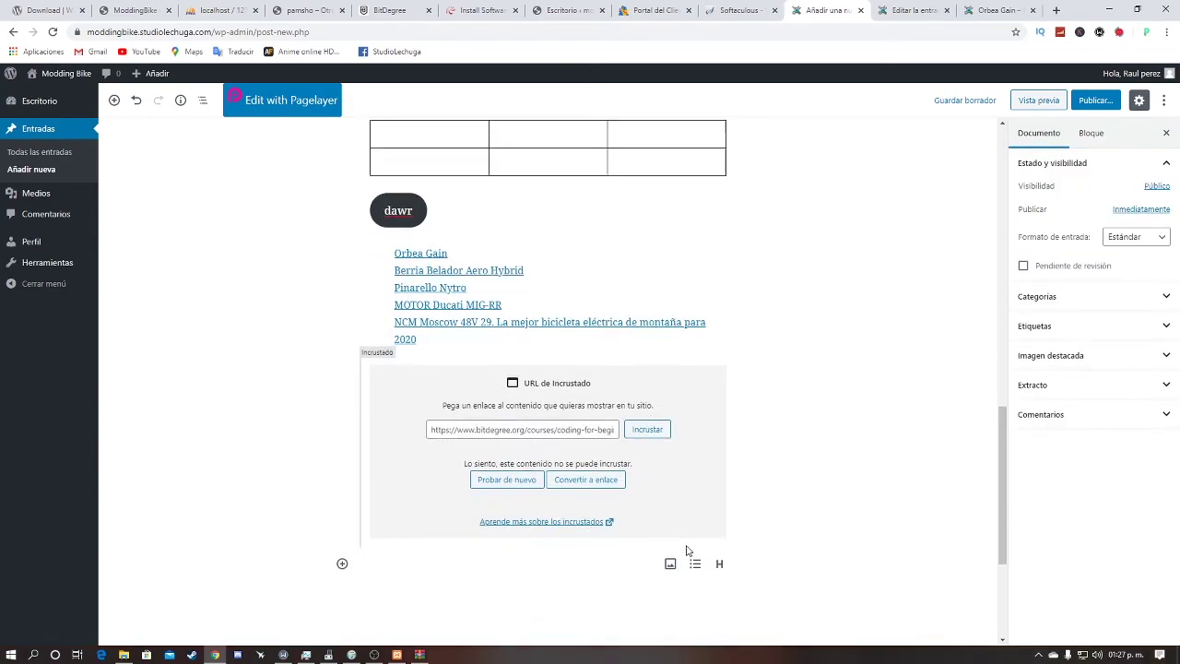
pyautogui.click(342, 564)
pyautogui.scroll(3, 590, 323)
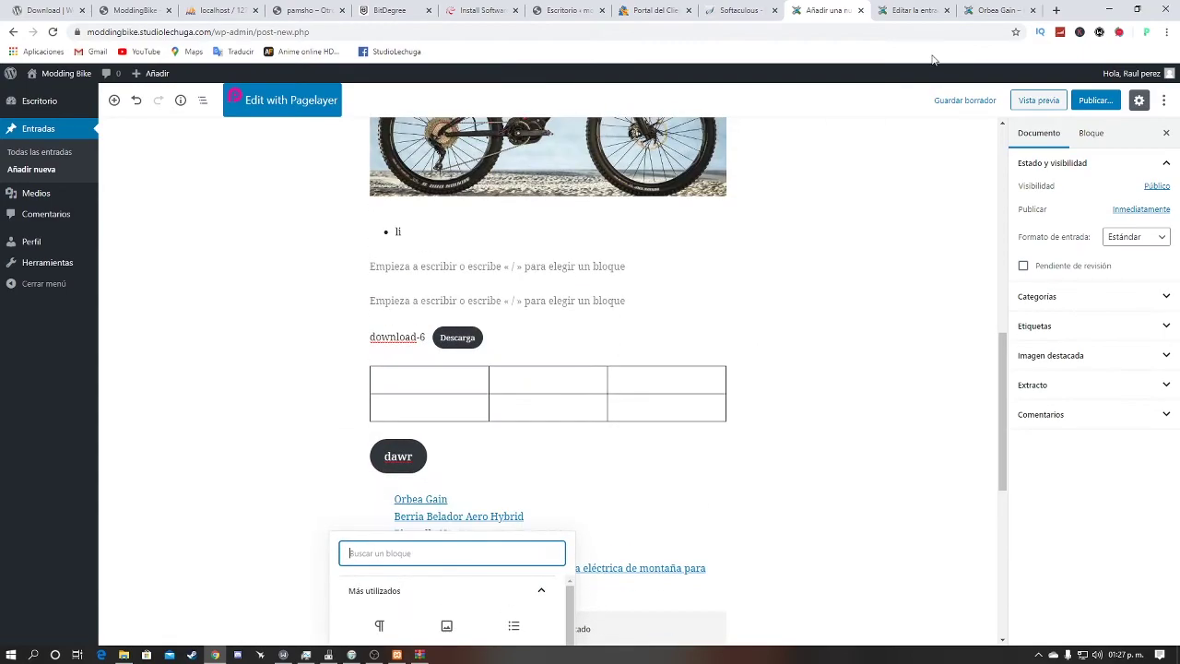
pyautogui.scroll(2, 906, 131)
# Step: Preview the saved draft (post 151) on the Modding Bike site, then return to the editor
pyautogui.click(1036, 100)
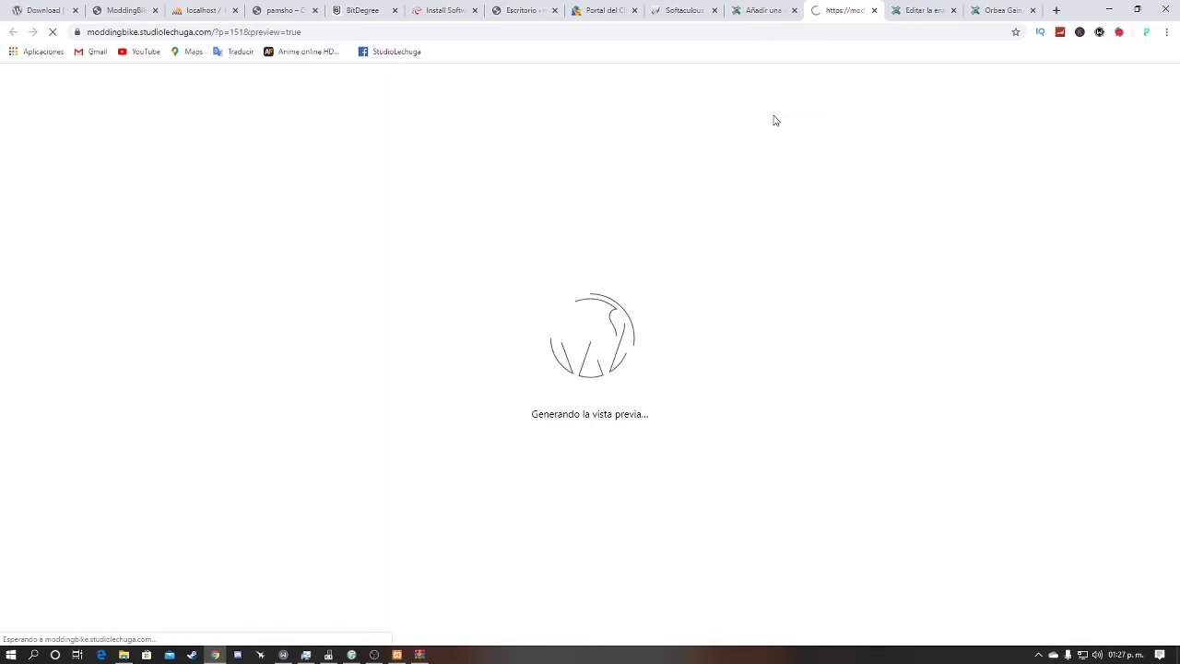
pyautogui.scroll(-3, 548, 357)
pyautogui.scroll(-8, 549, 360)
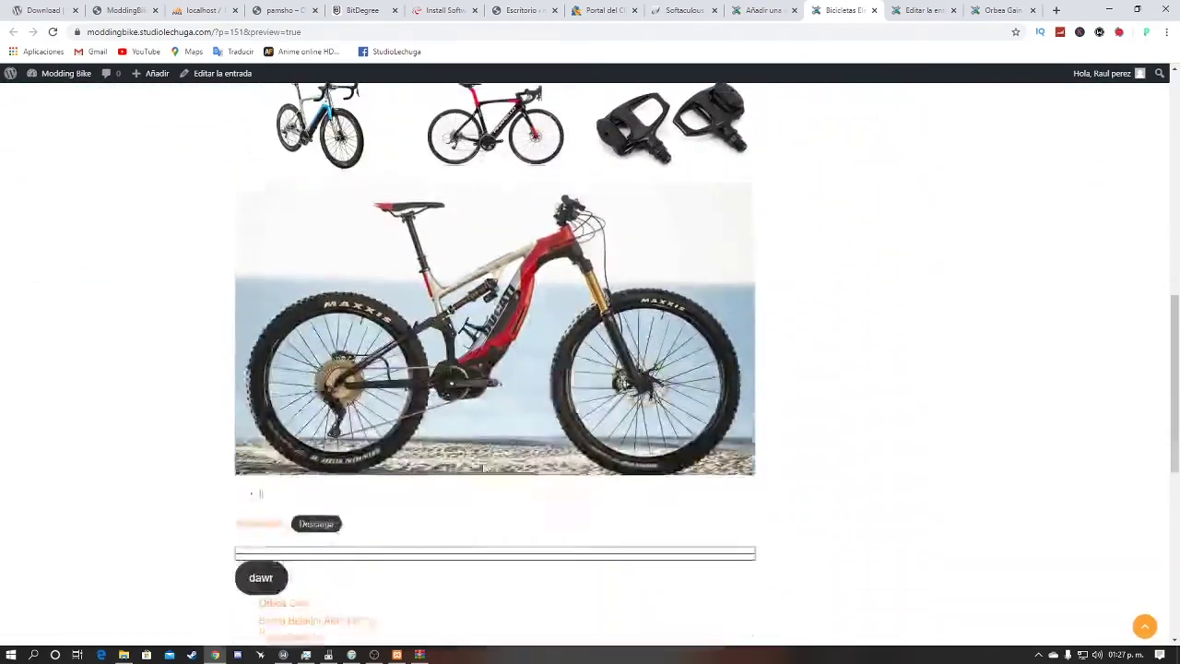
pyautogui.scroll(10, 456, 344)
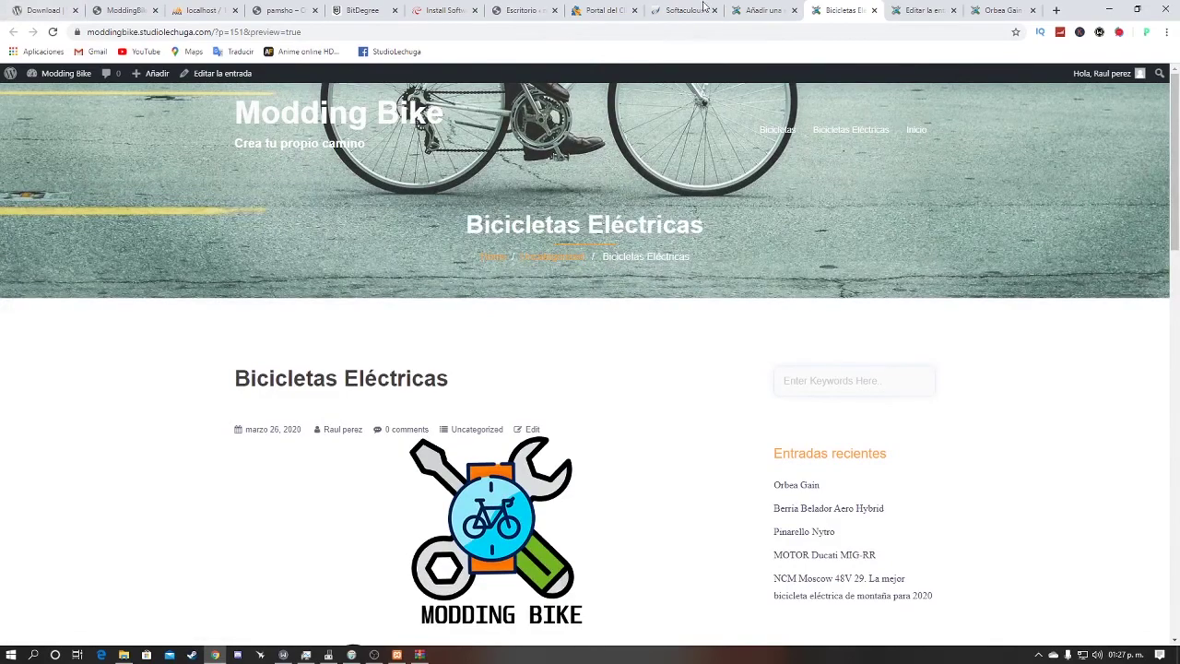
pyautogui.click(764, 9)
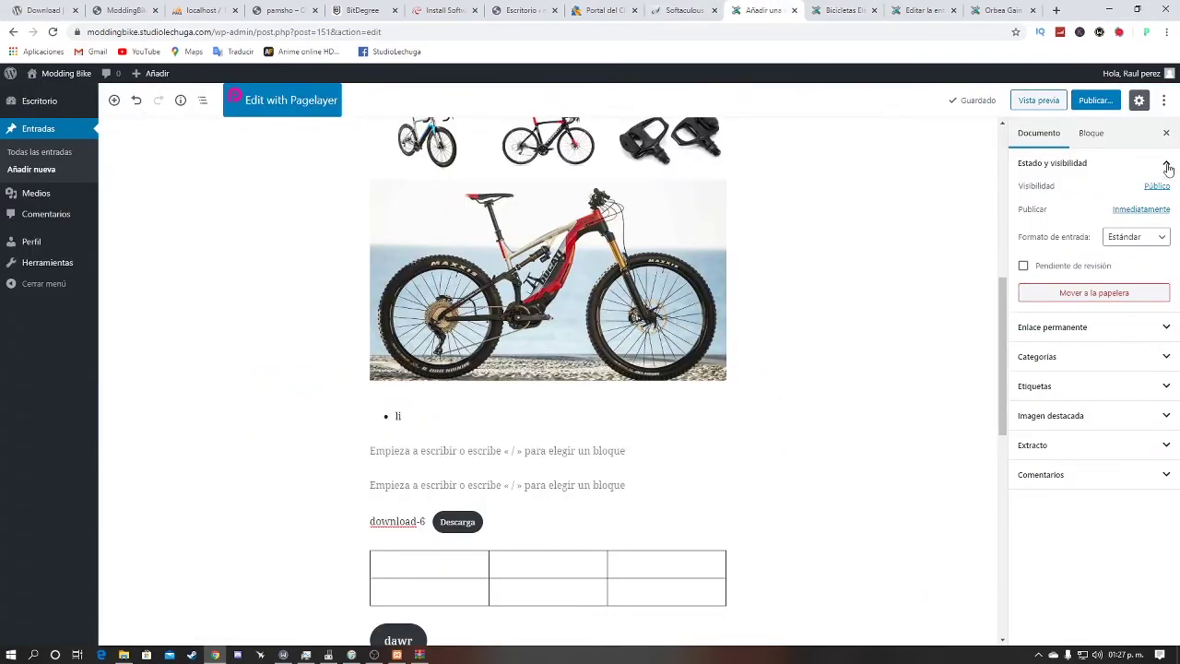
# Step: Inspect the post's visibility options, leaving it public
pyautogui.click(1131, 172)
pyautogui.click(1132, 170)
pyautogui.click(1155, 188)
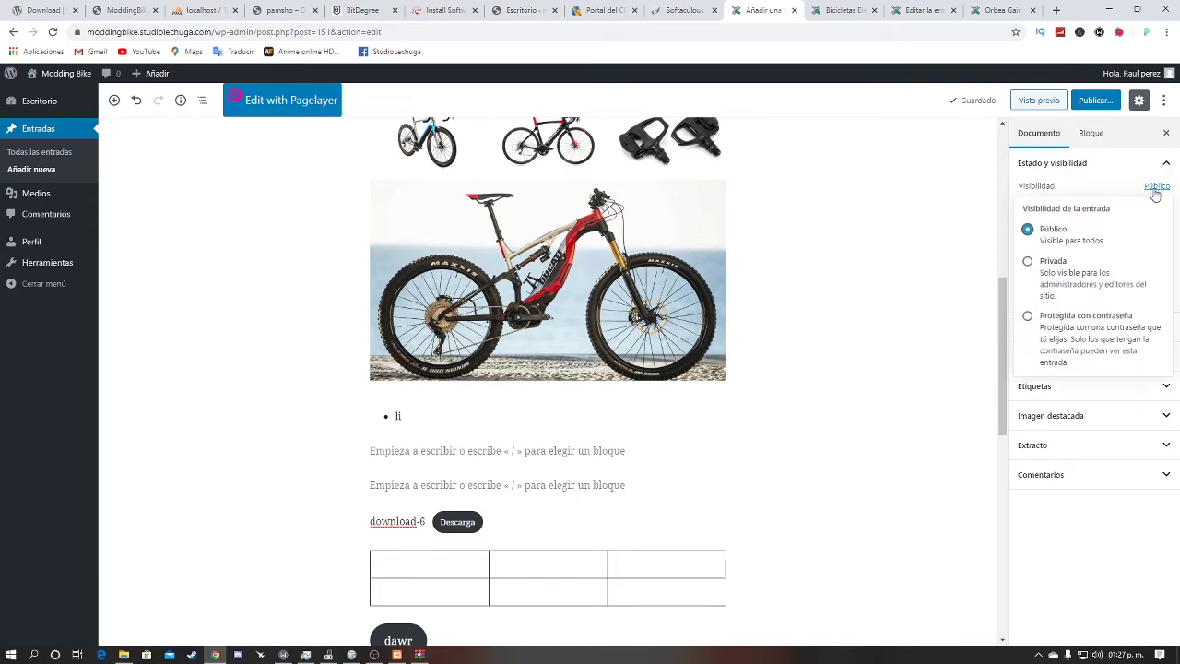
pyautogui.click(1112, 168)
pyautogui.click(1139, 164)
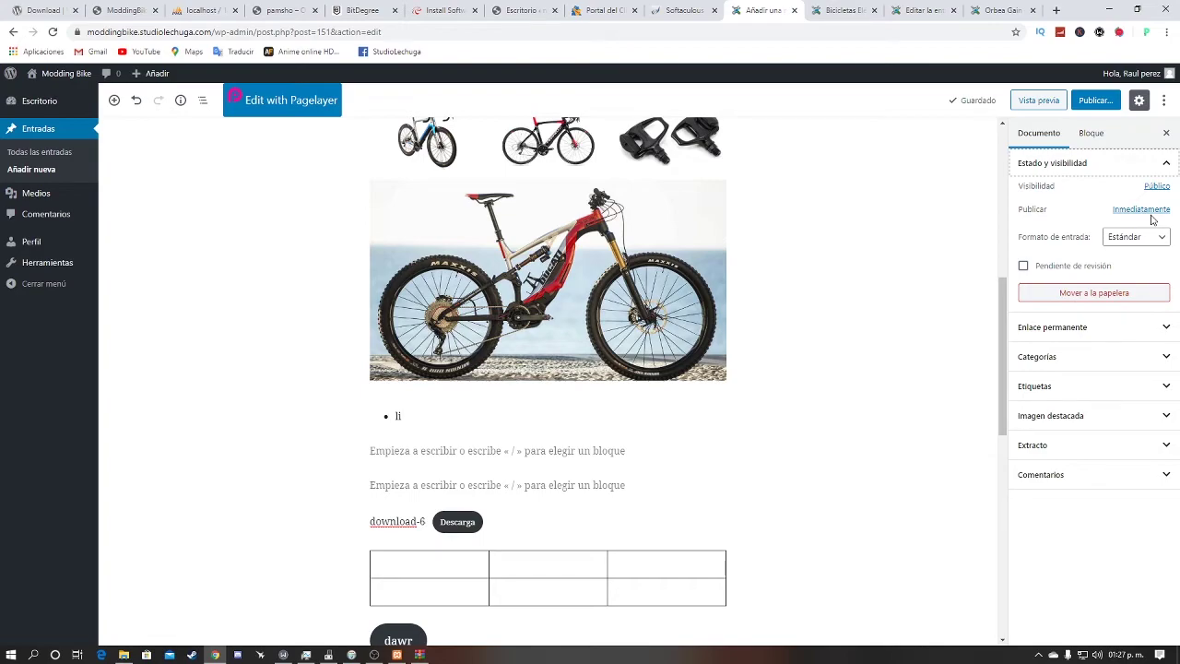
# Step: Keep the Estándar post format, toggle Pendiente de revisión on and off, and expand Enlace permanente
pyautogui.click(1144, 241)
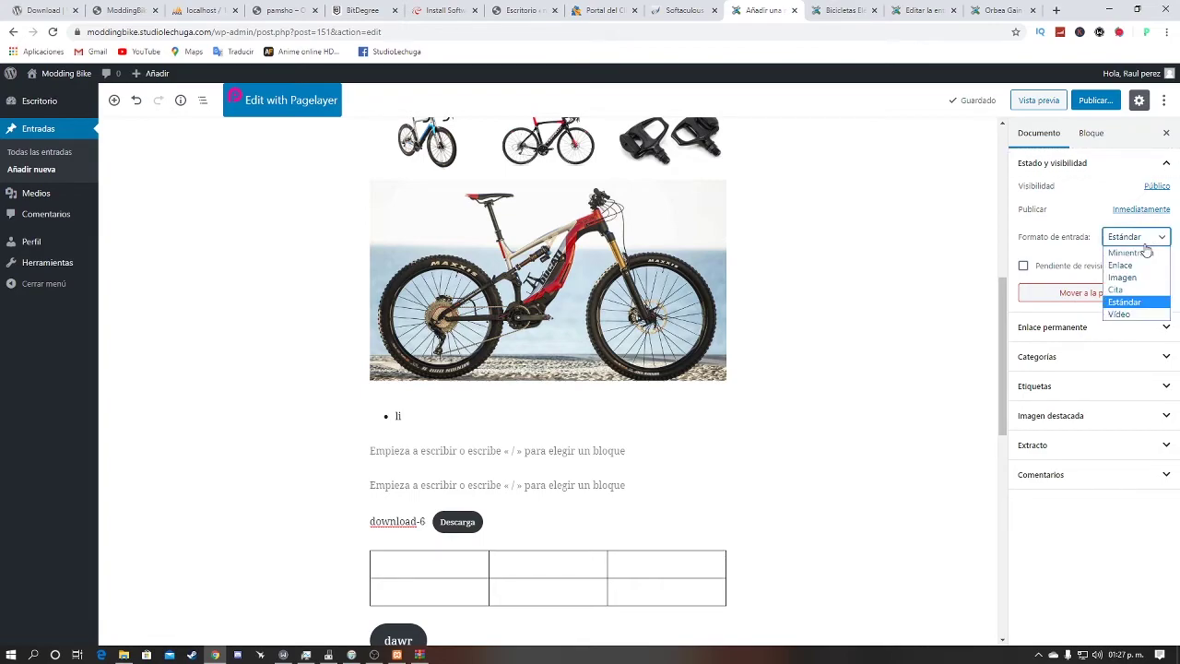
pyautogui.click(1143, 306)
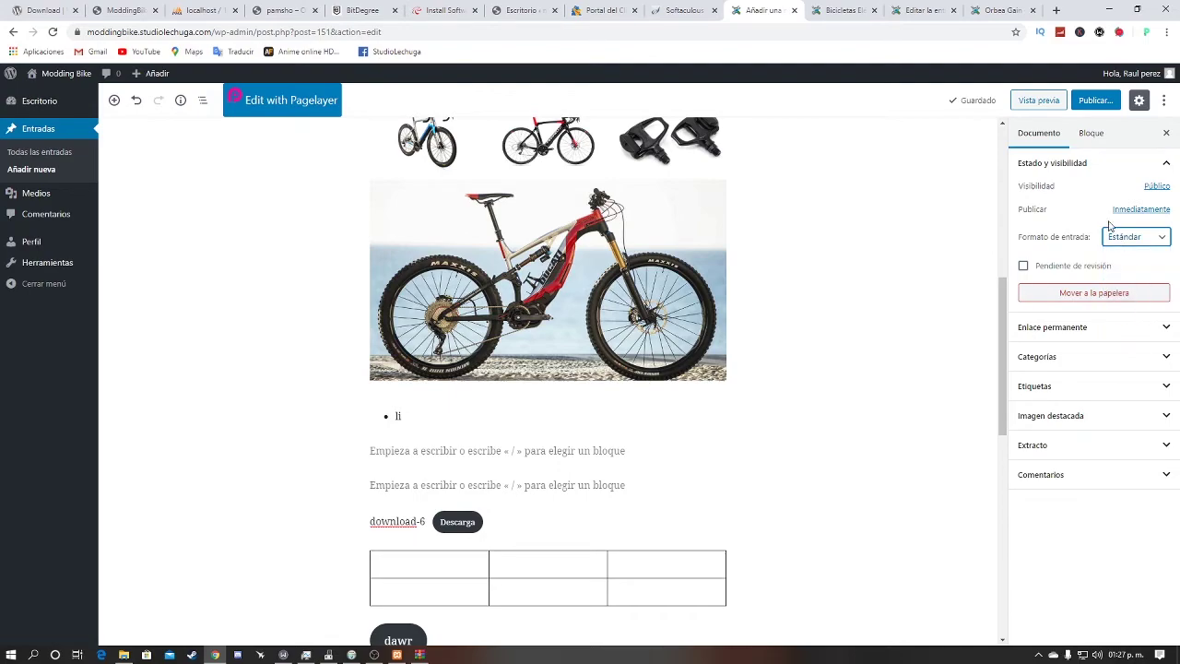
pyautogui.click(1024, 269)
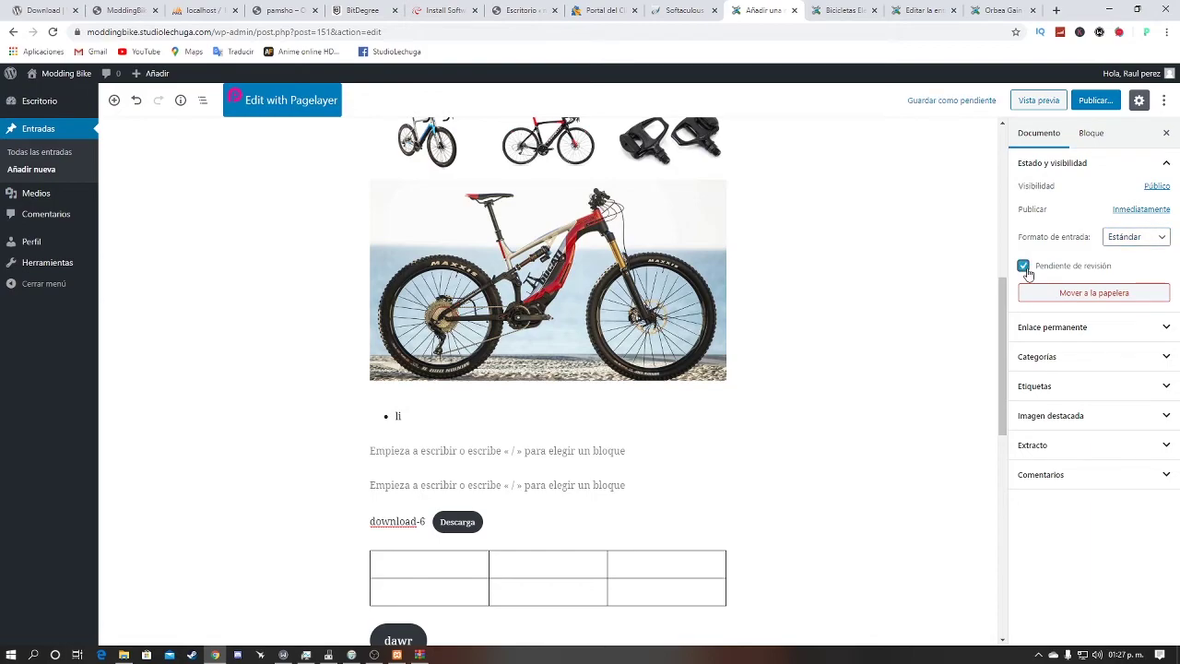
pyautogui.click(1025, 269)
pyautogui.click(1112, 324)
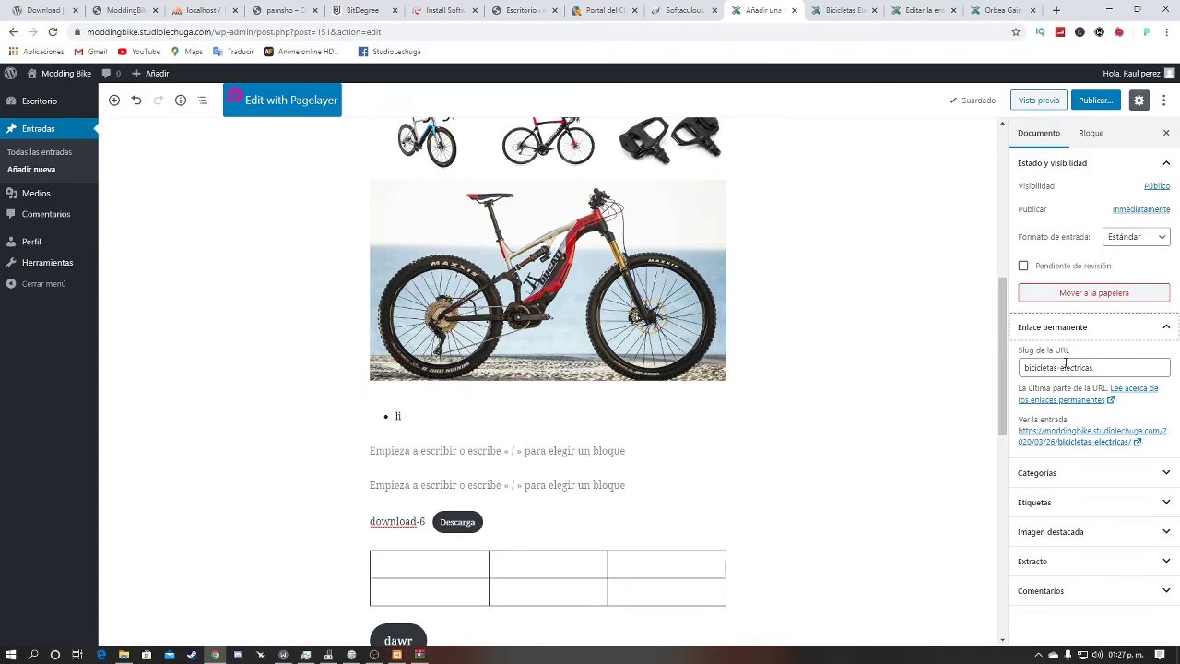
# Step: Leave the bicicletas-electricas slug unchanged and remove the post from Uncategorized
pyautogui.moveTo(1105, 373); pyautogui.dragTo(1014, 374)
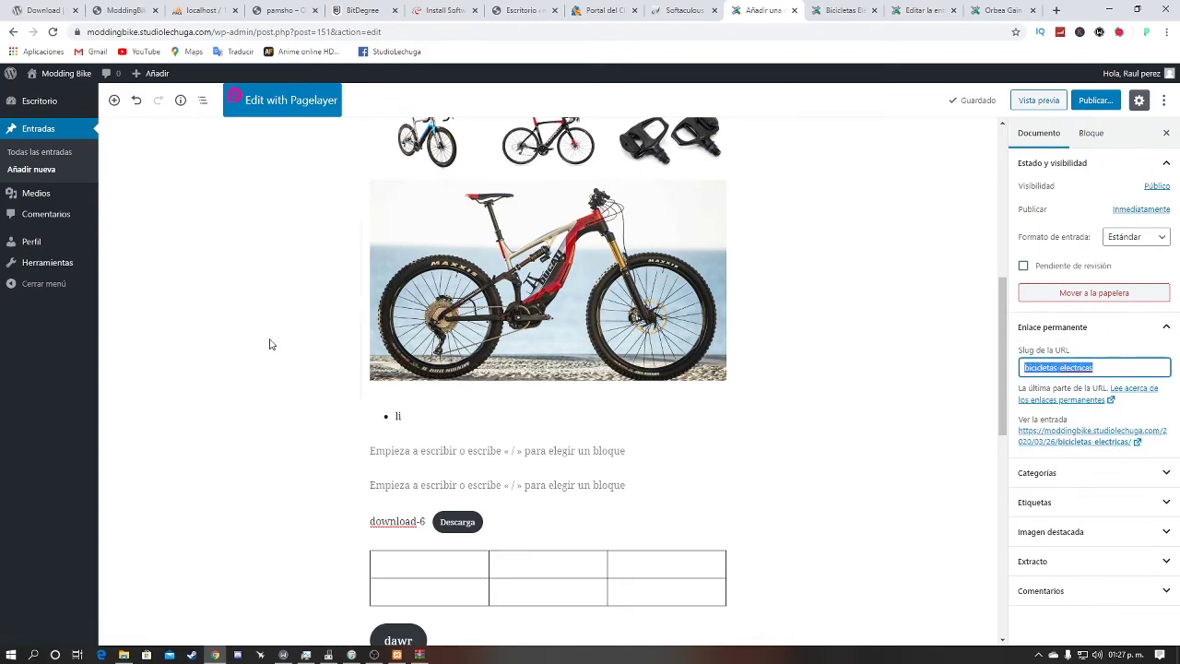
pyautogui.doubleClick(1154, 486)
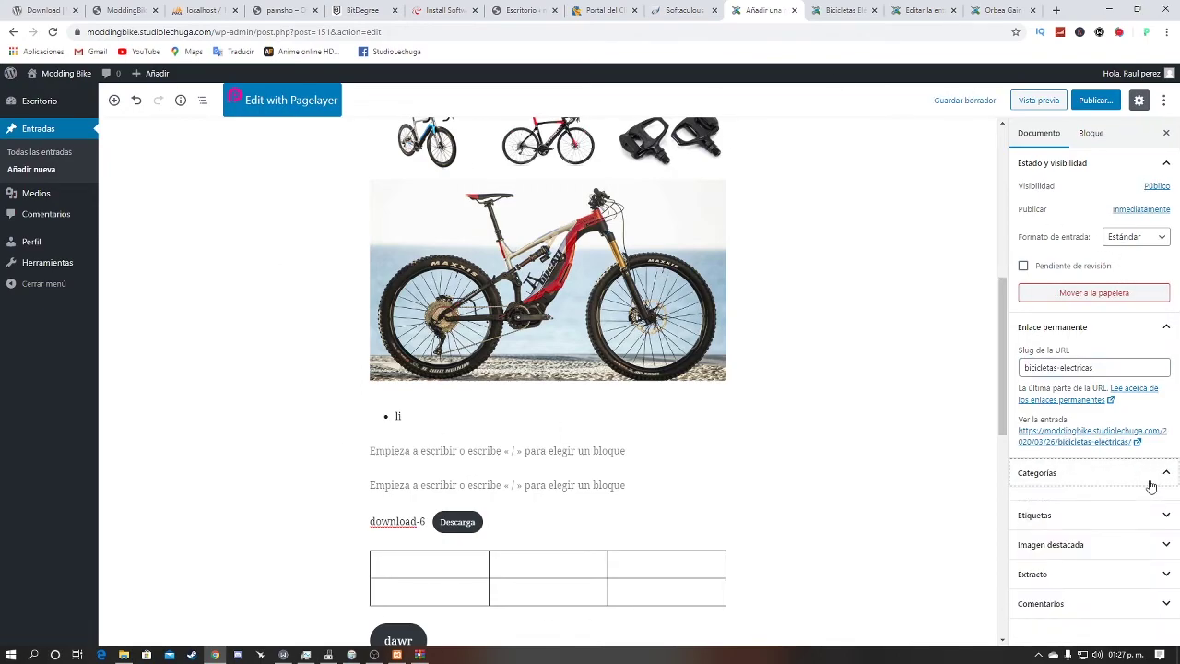
pyautogui.click(1150, 483)
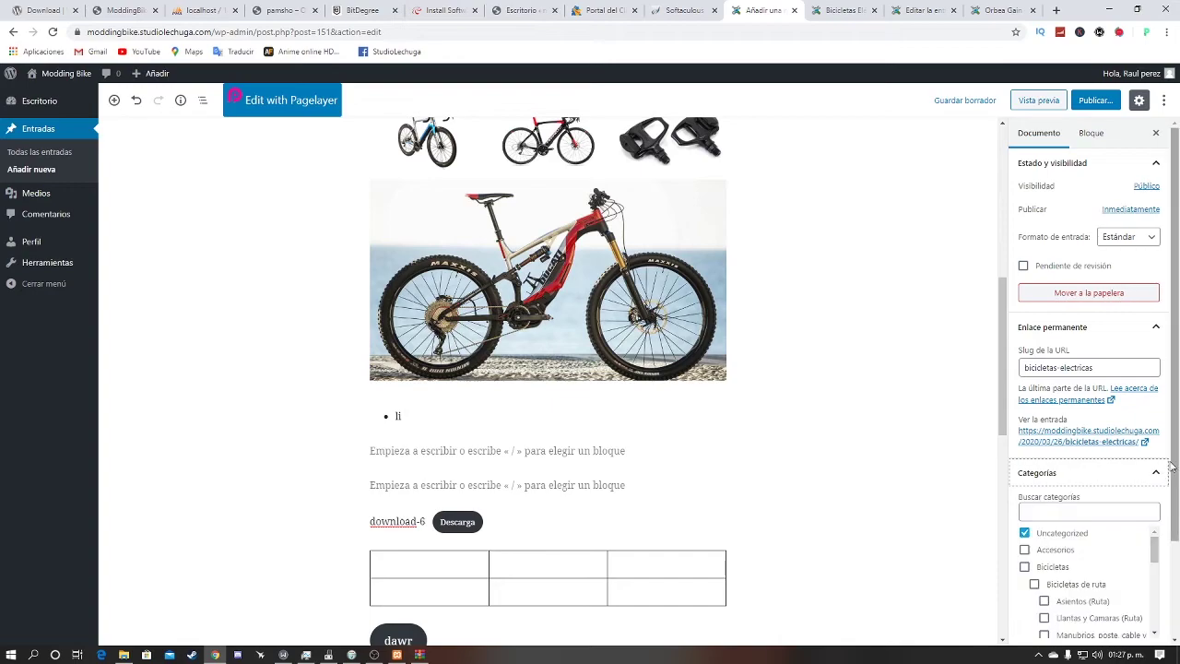
pyautogui.click(1024, 471)
# Step: Tick the Bicicletas de ruta and Llantas y Camaras (Ruta) categories
pyautogui.scroll(-2, 1039, 509)
pyautogui.scroll(2, 1039, 510)
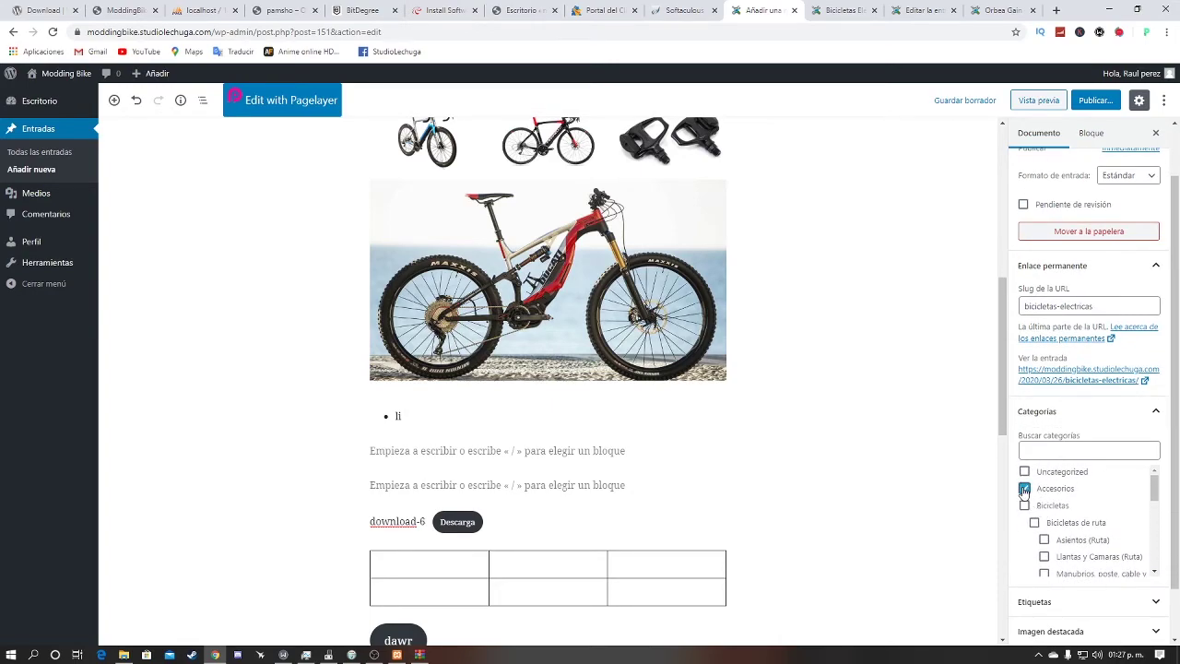
pyautogui.moveTo(1076, 494); pyautogui.dragTo(1034, 489)
pyautogui.scroll(4, 477, 458)
pyautogui.scroll(-3, 478, 458)
pyautogui.scroll(-1, 1025, 491)
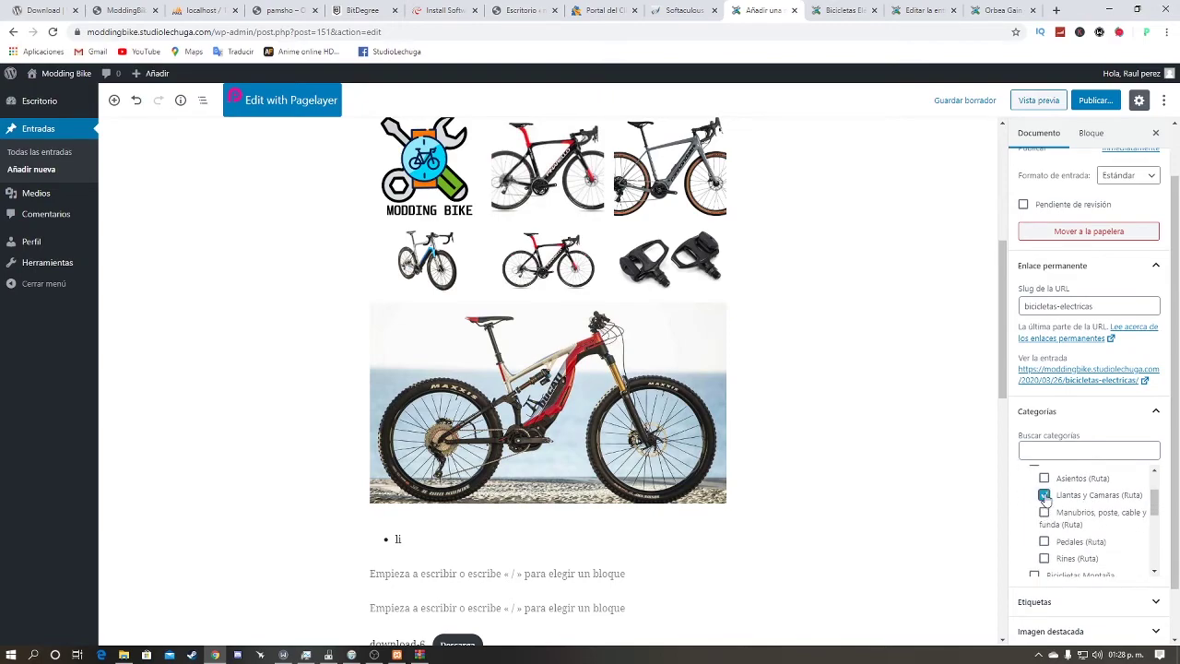
pyautogui.scroll(4, 801, 411)
pyautogui.scroll(1, 1115, 483)
pyautogui.scroll(1, 1115, 483)
pyautogui.click(1034, 522)
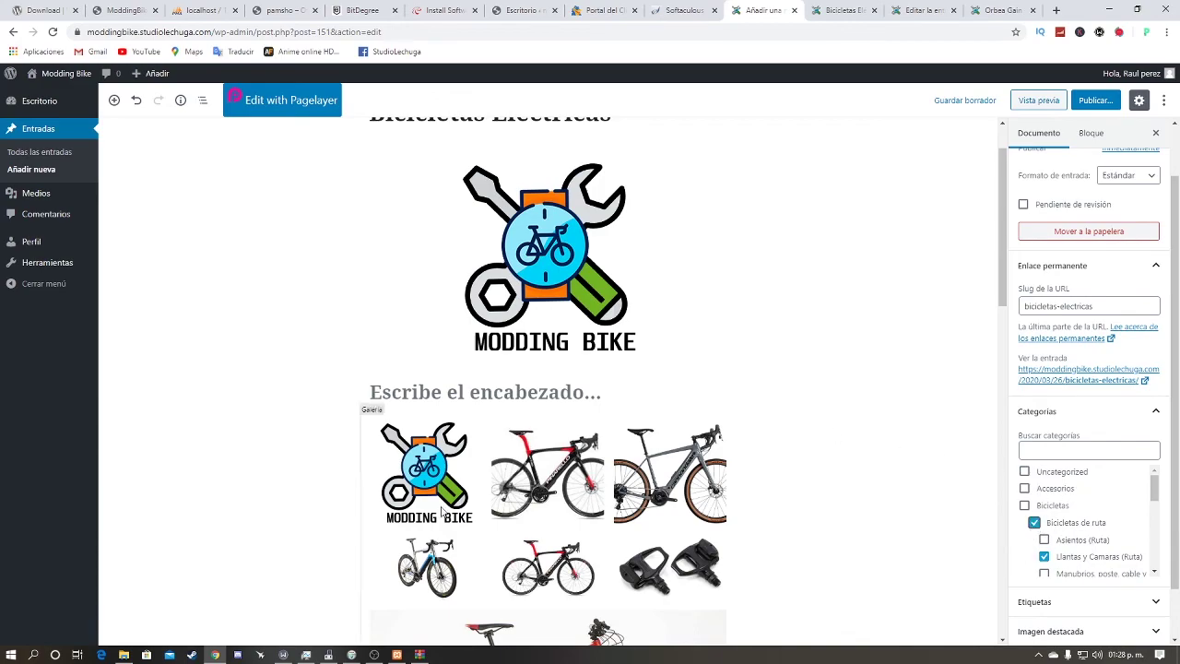
# Step: Expand the Etiquetas panel and place the cursor in its tag field
pyautogui.scroll(-1, 1087, 548)
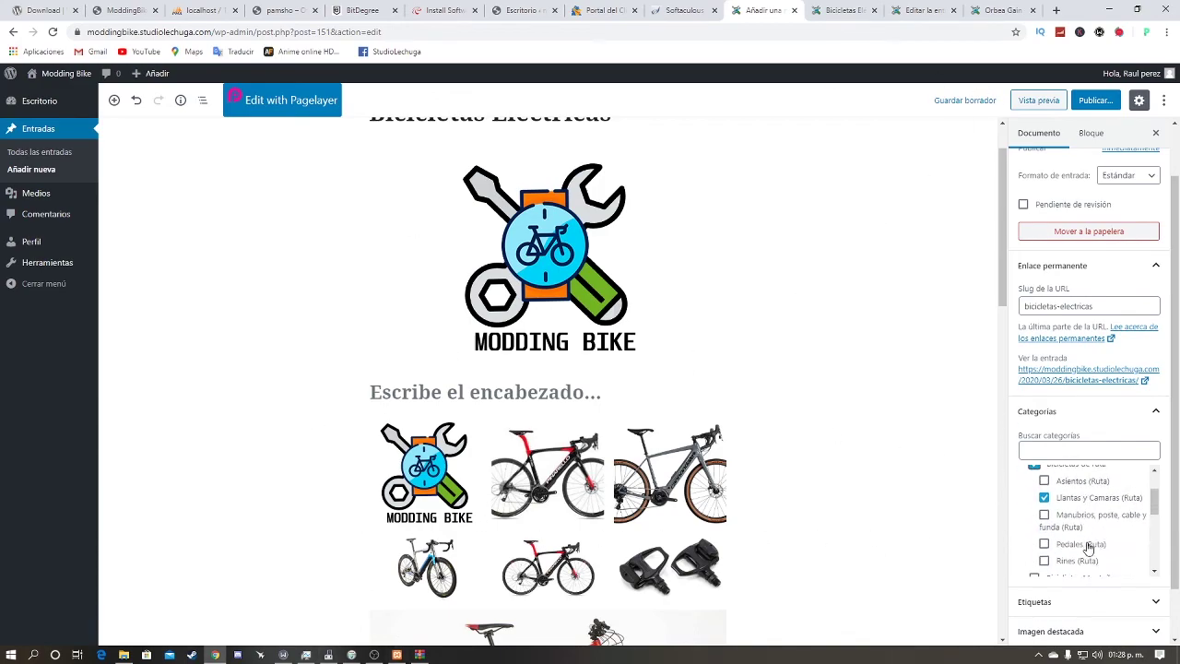
pyautogui.scroll(3, 1087, 547)
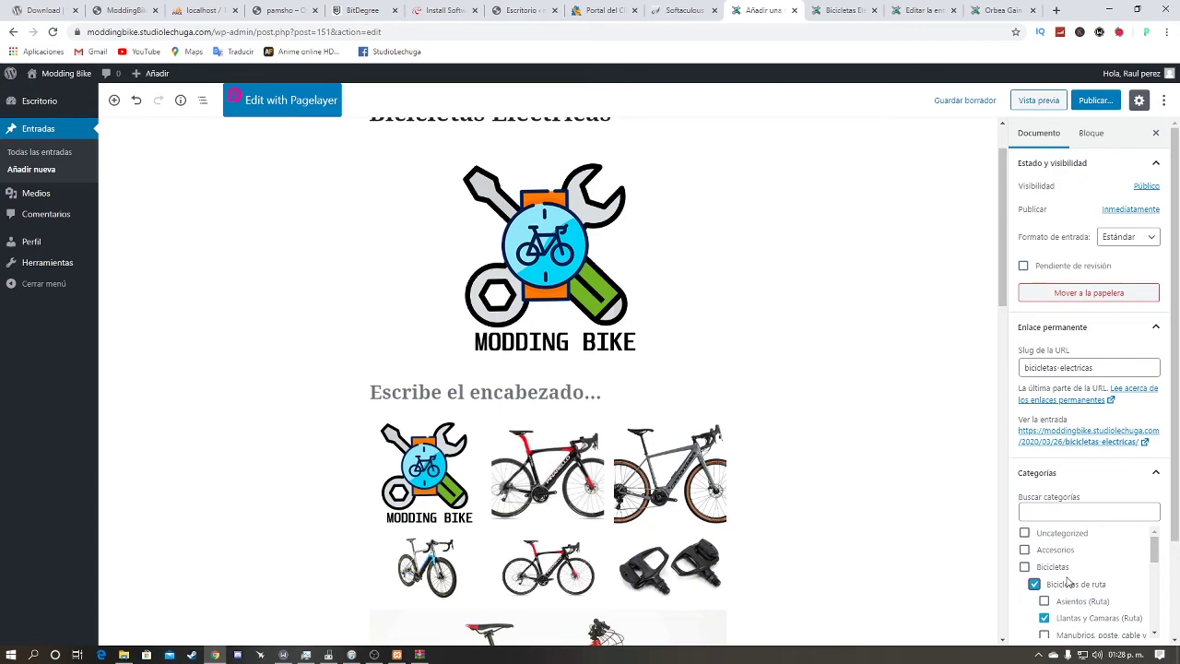
pyautogui.scroll(-5, 1057, 593)
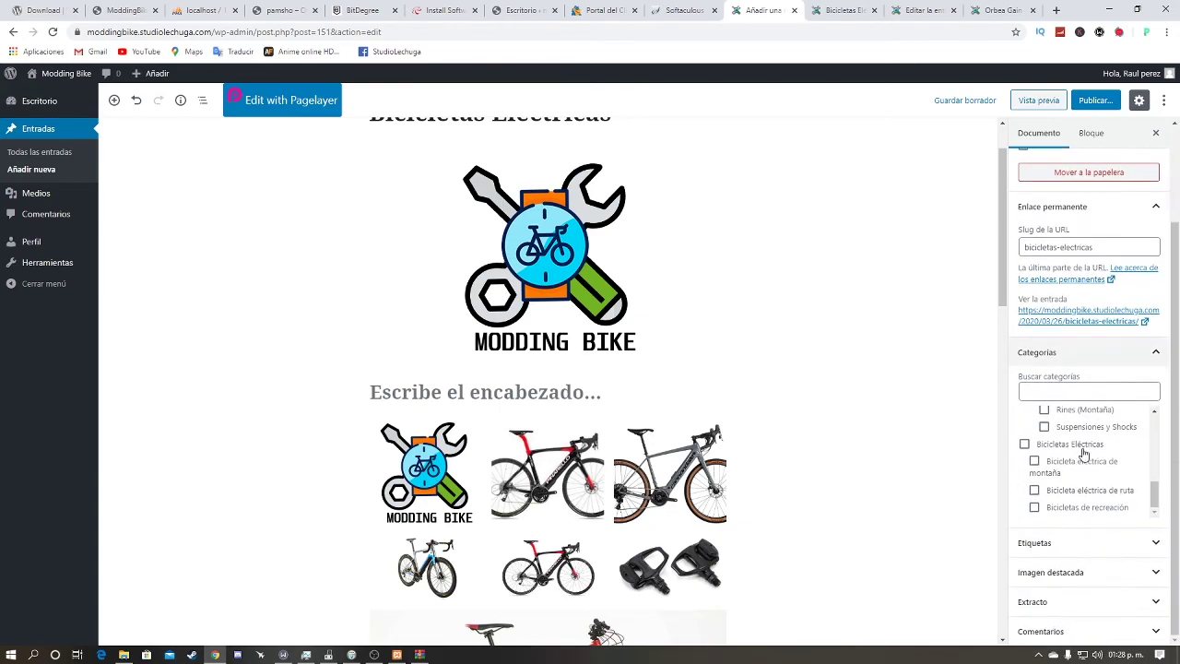
pyautogui.click(1102, 546)
pyautogui.moveTo(1019, 608); pyautogui.dragTo(1072, 596)
pyautogui.click(1075, 588)
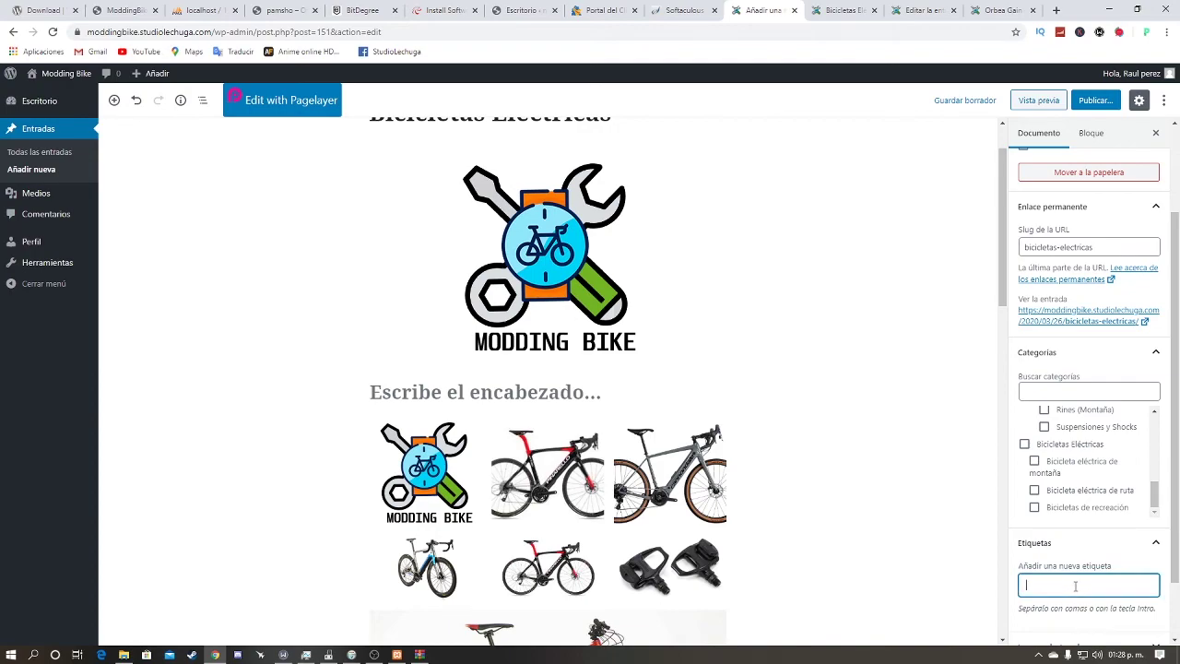